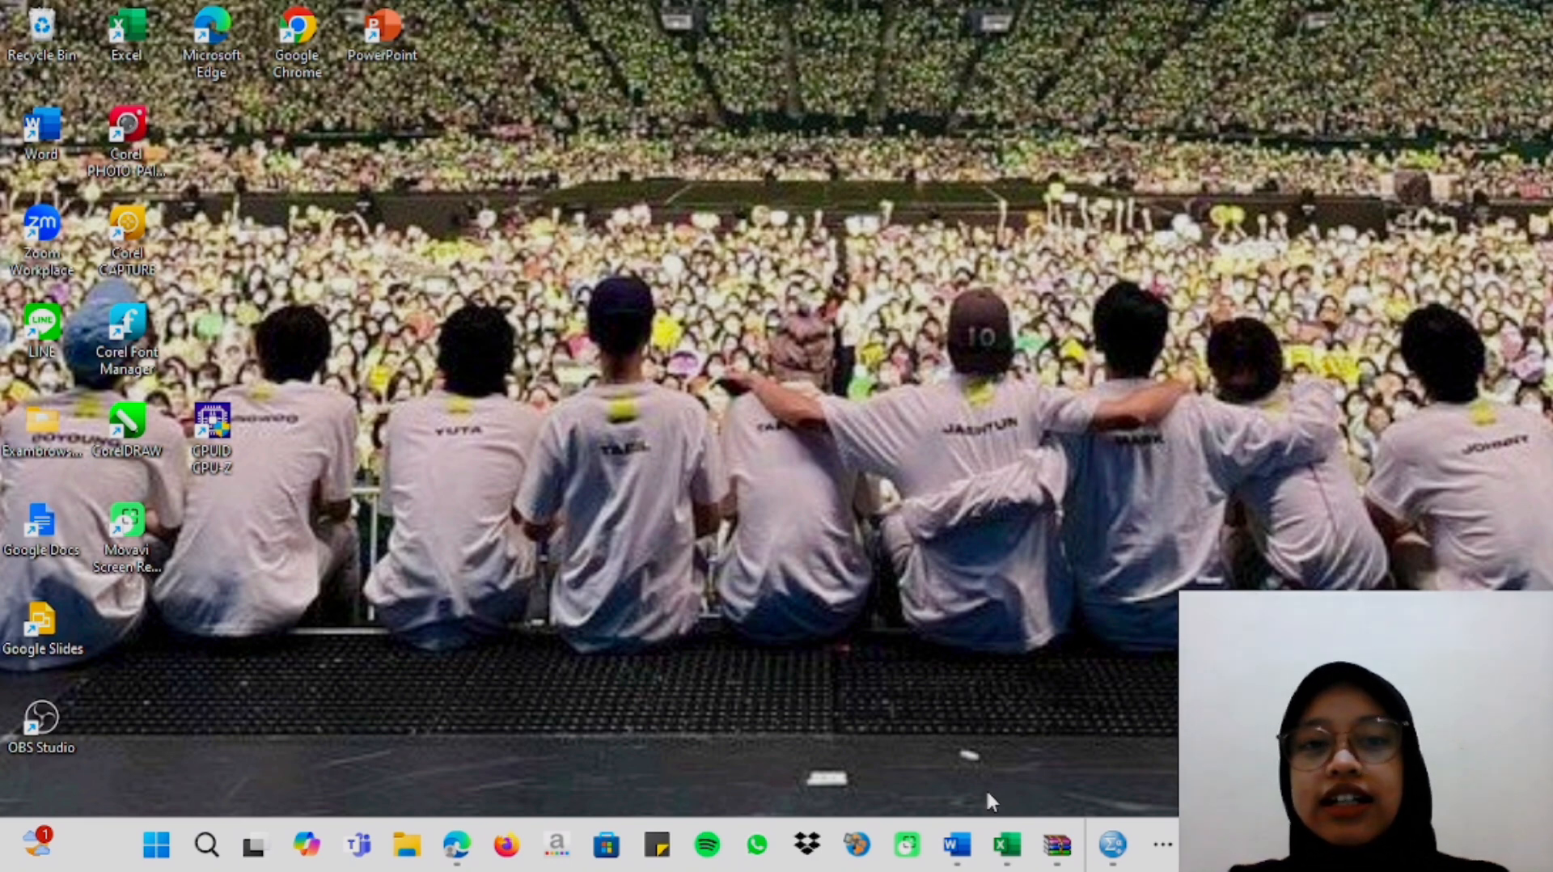
Switch to the Word assignment on Statistika Teknik Lingkungan, maximize it and read question 1 with its fertilizer data table.
mouse_move(957, 844)
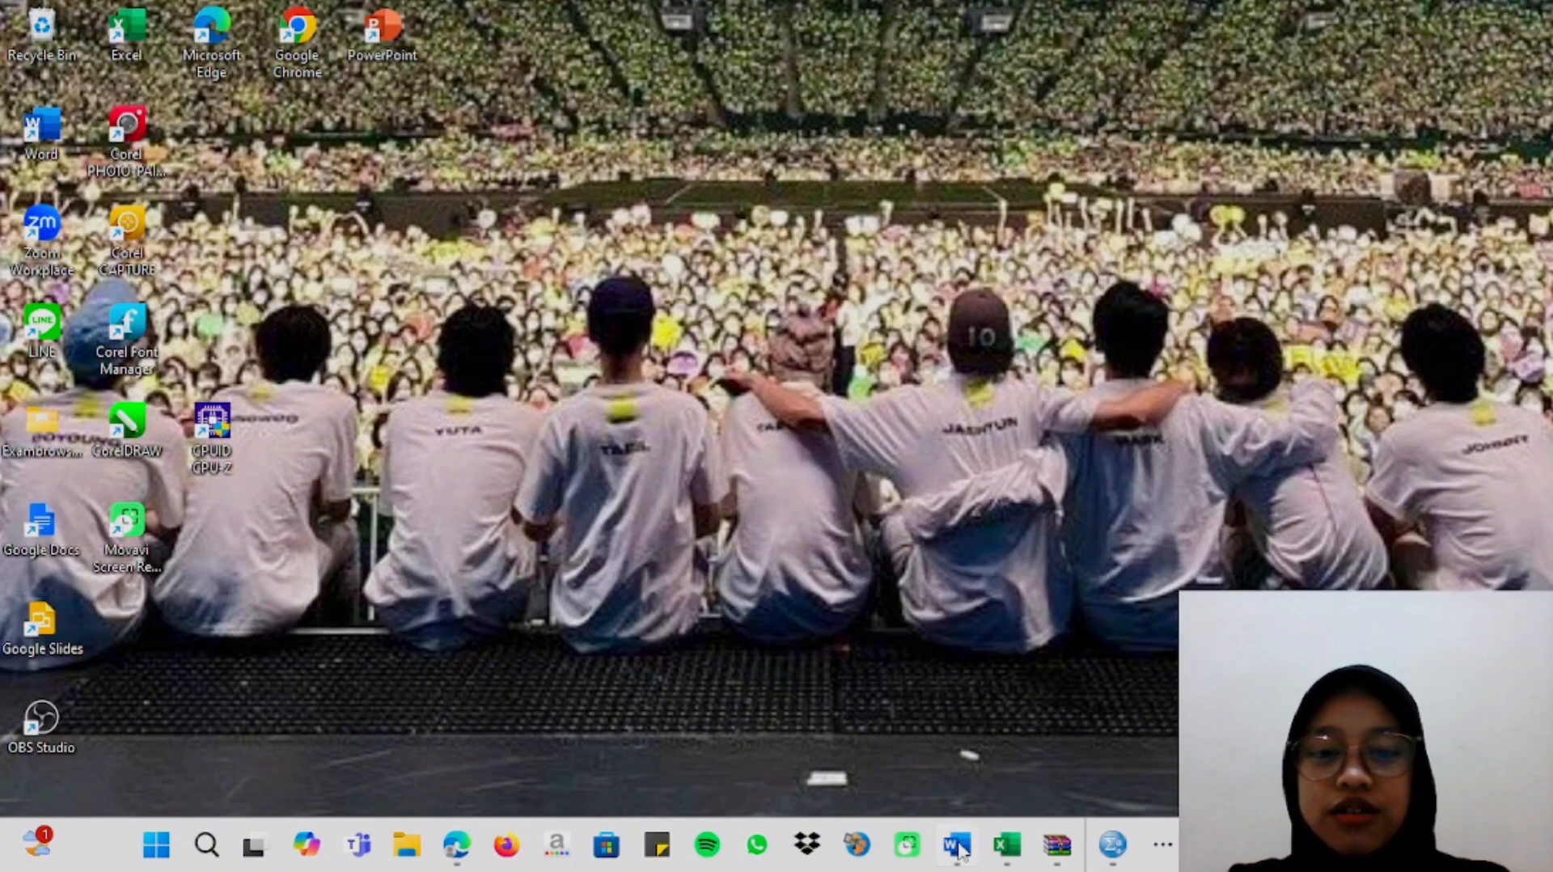
left_click(957, 760)
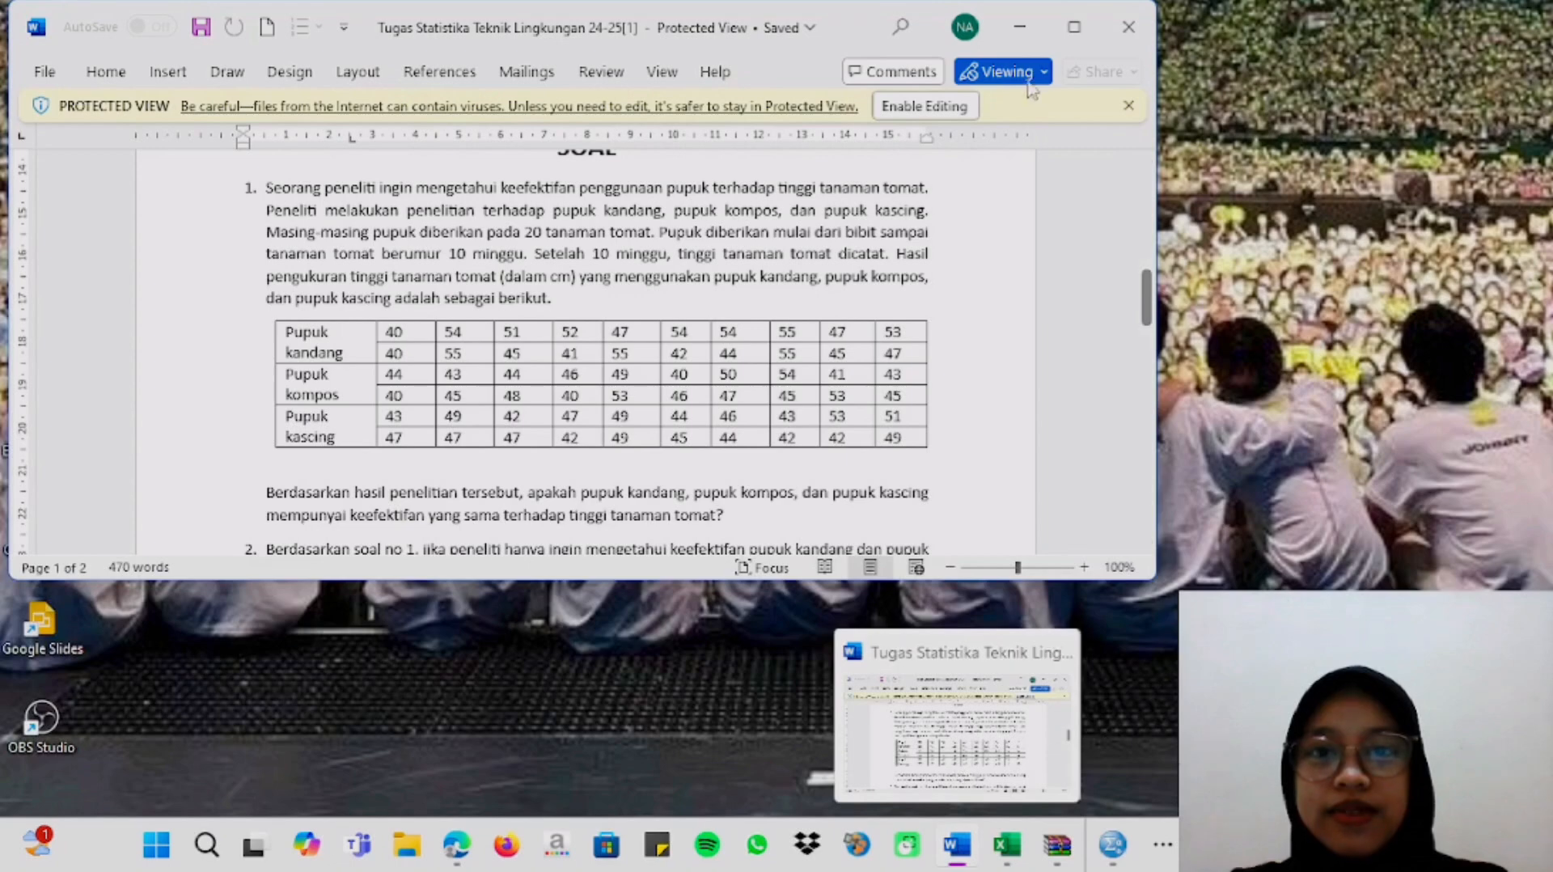
left_click(1074, 28)
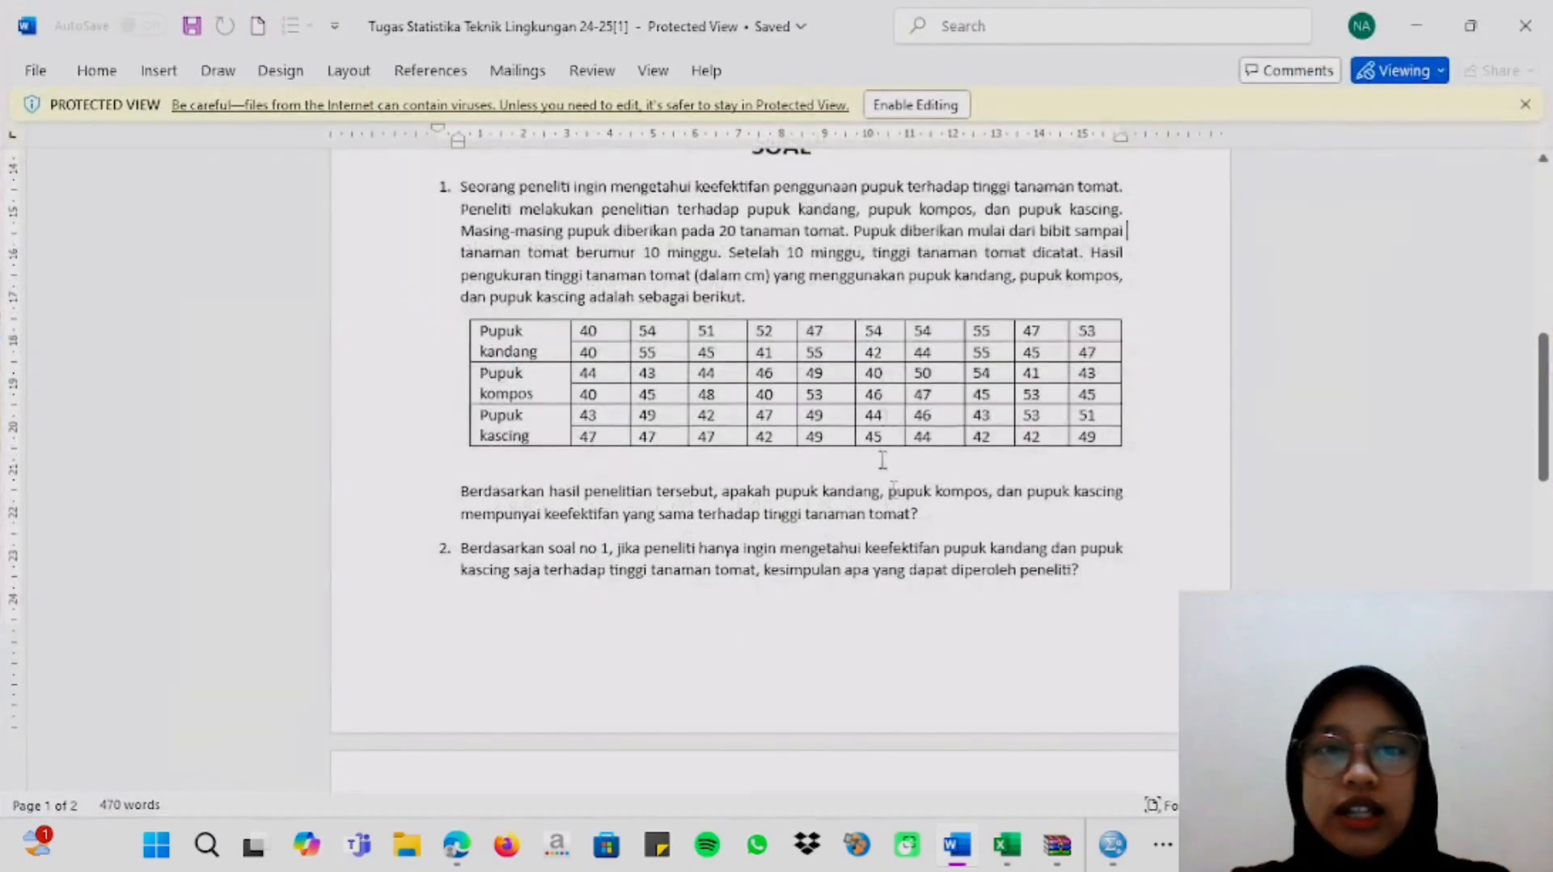
scroll(968, 438, "up", 1)
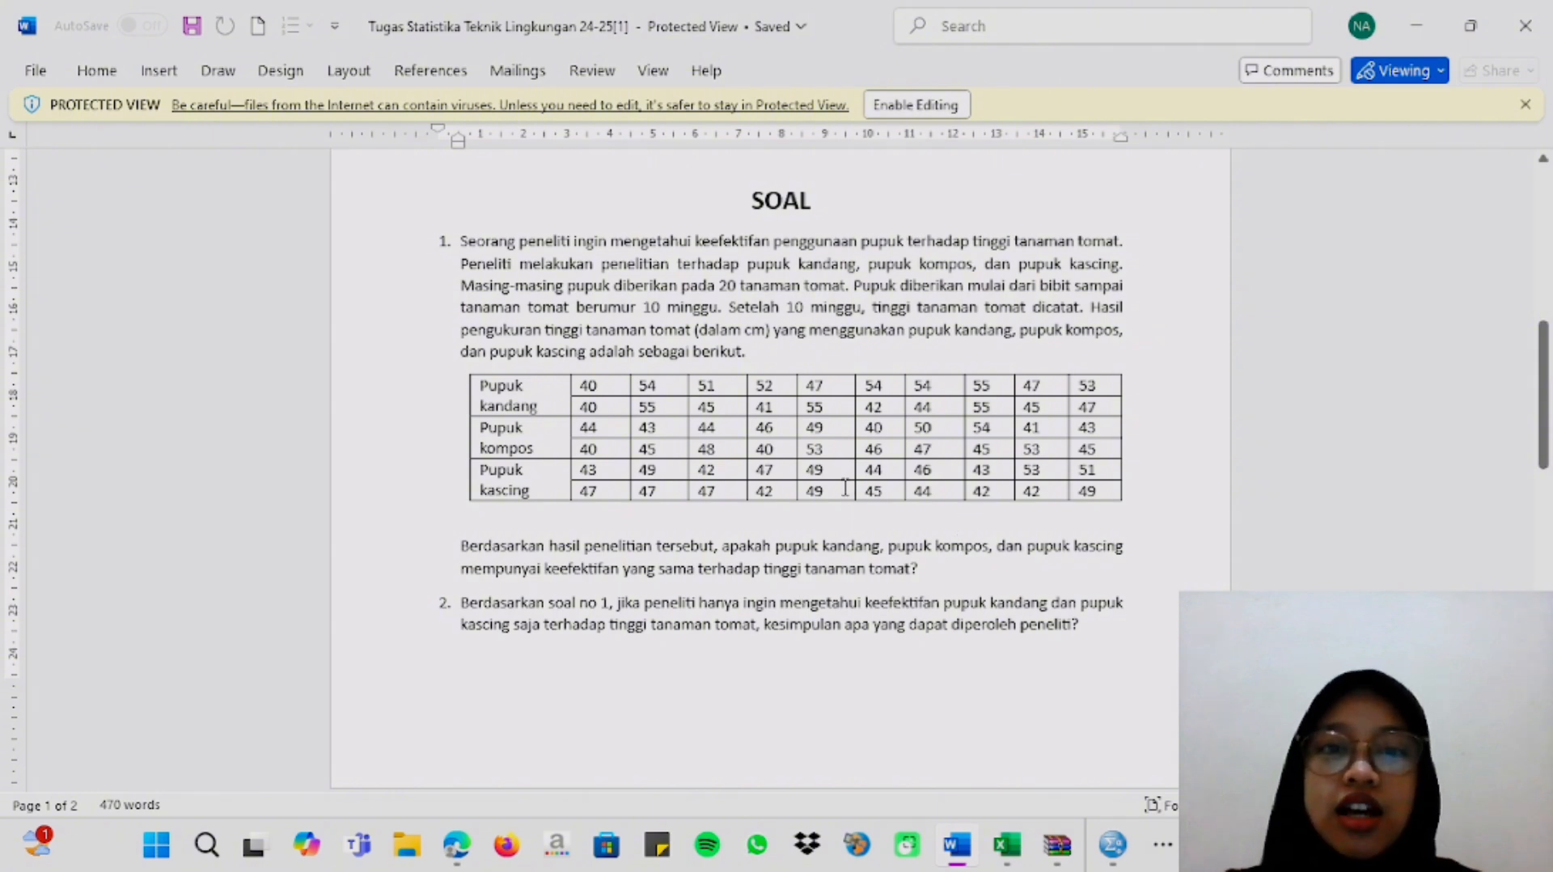
Switch to the Book1 workbook in Excel and copy the Column1 and pupuk values in K7:L66 of Sheet7.
mouse_move(1007, 844)
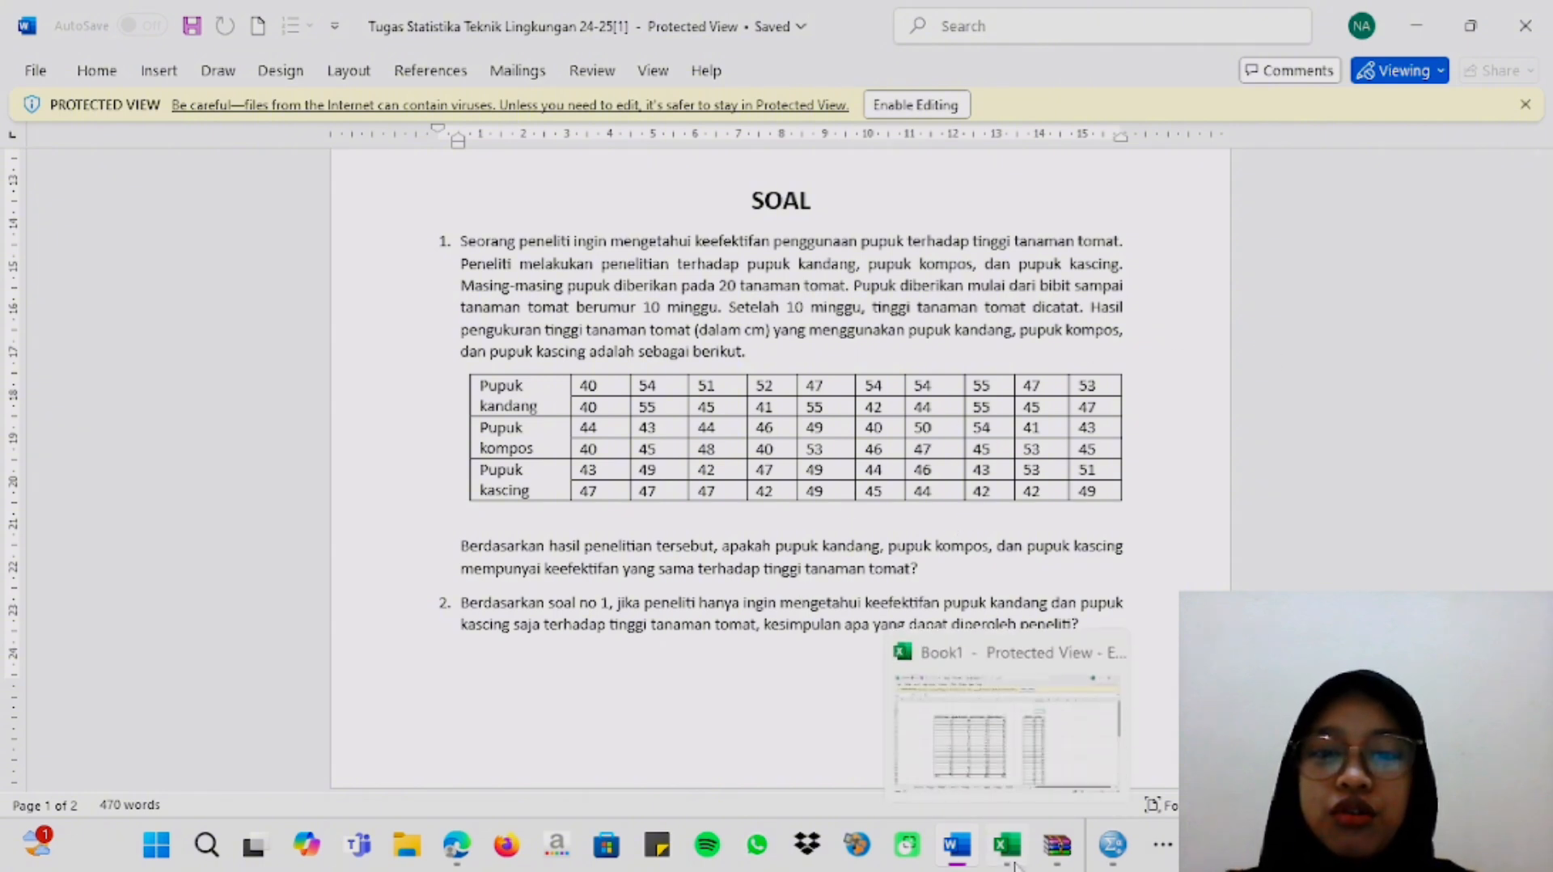
left_click(1007, 740)
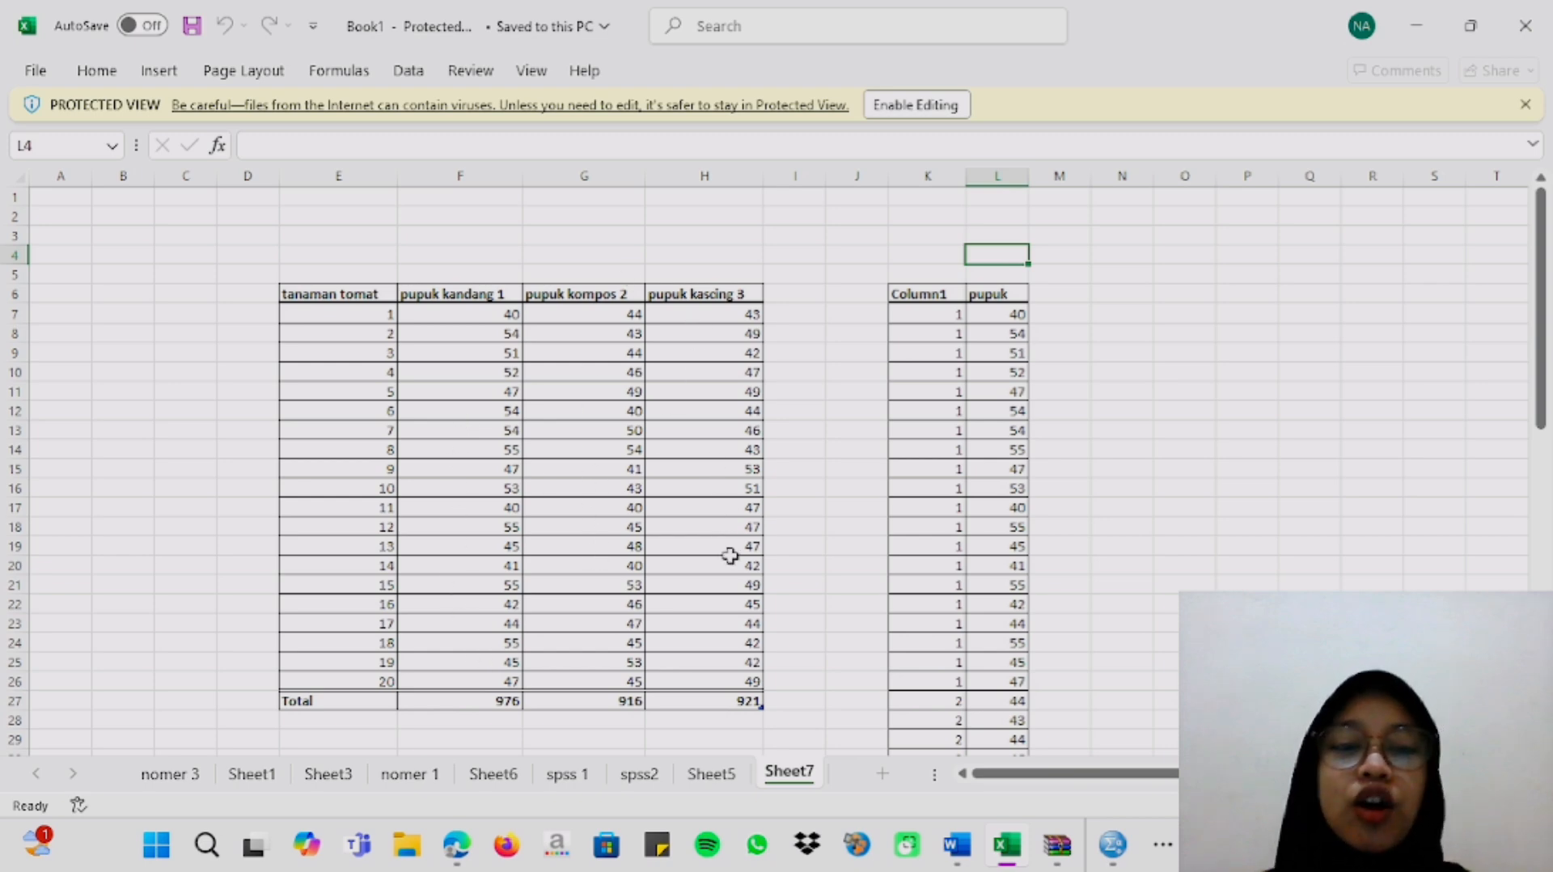
scroll(965, 331, "down", 12)
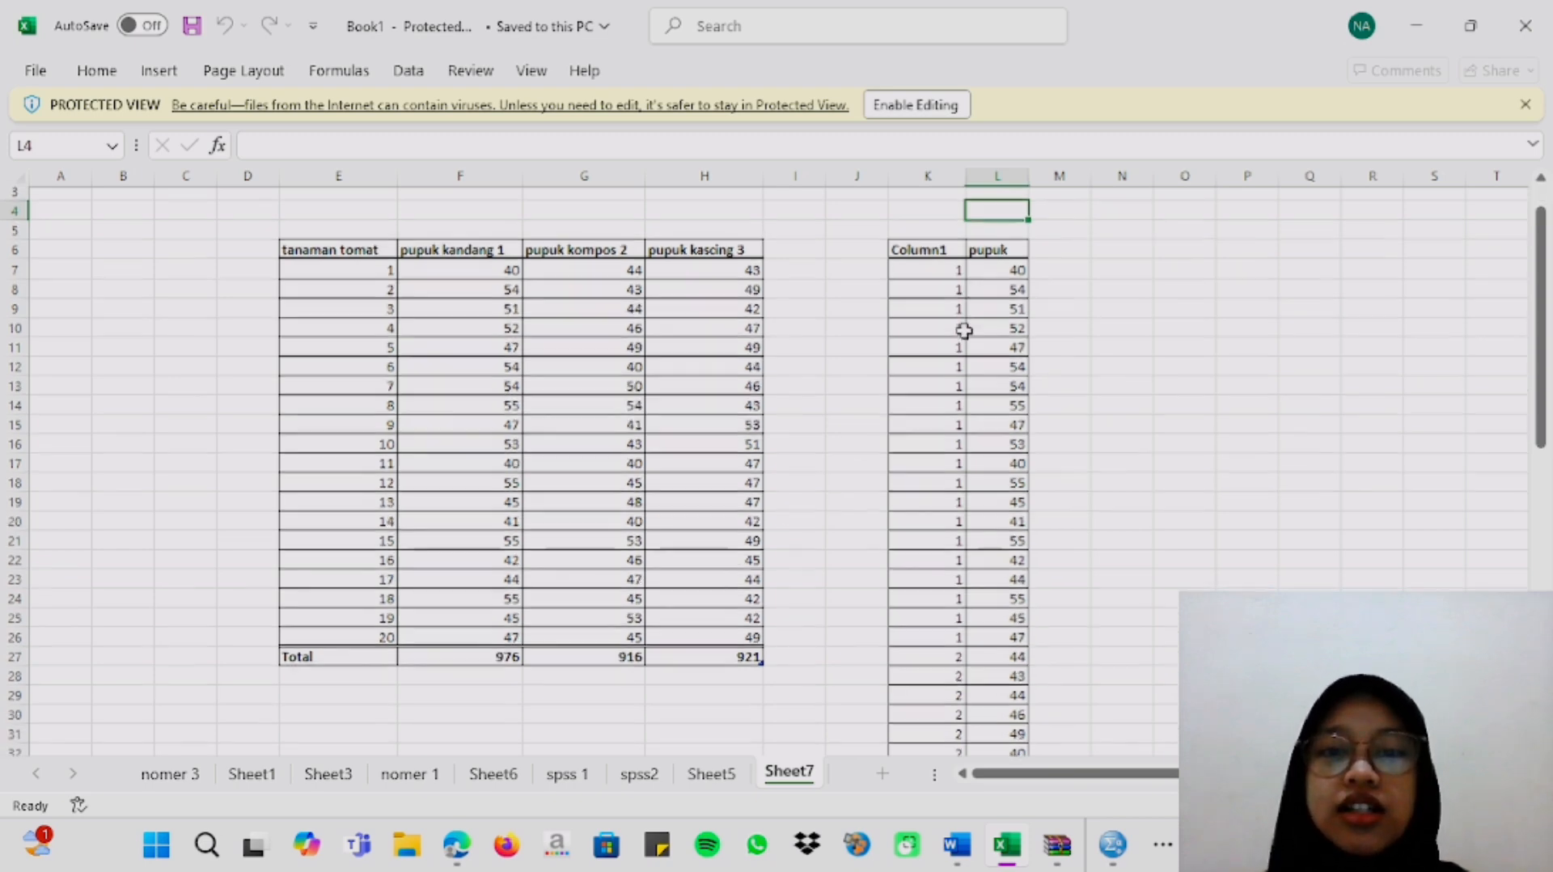
scroll(964, 332, "down", 6)
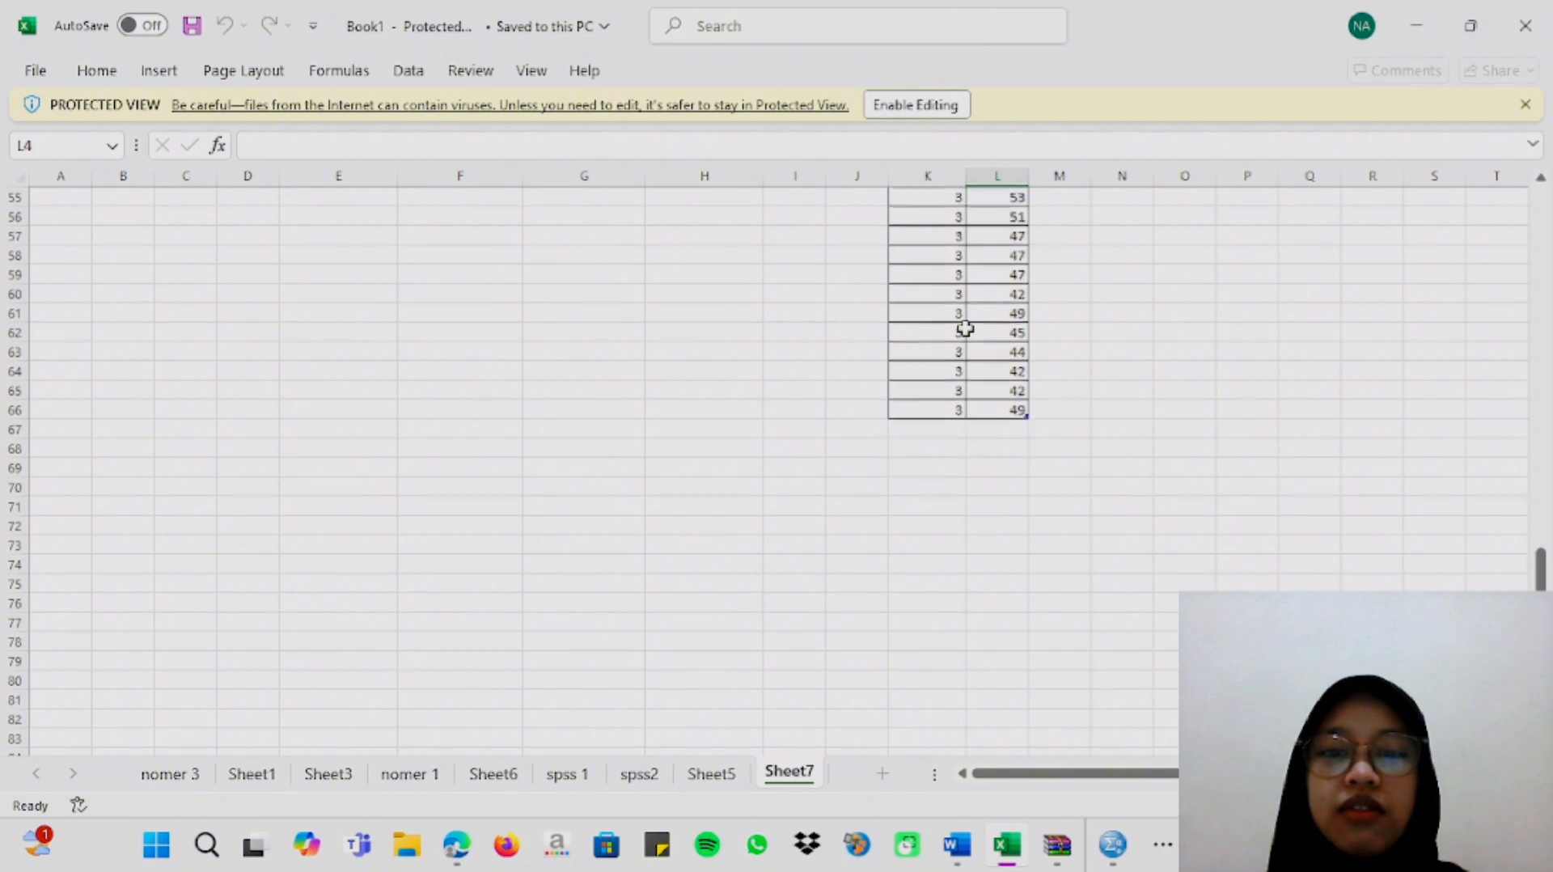
scroll(965, 330, "up", 12)
scroll(964, 328, "up", 6)
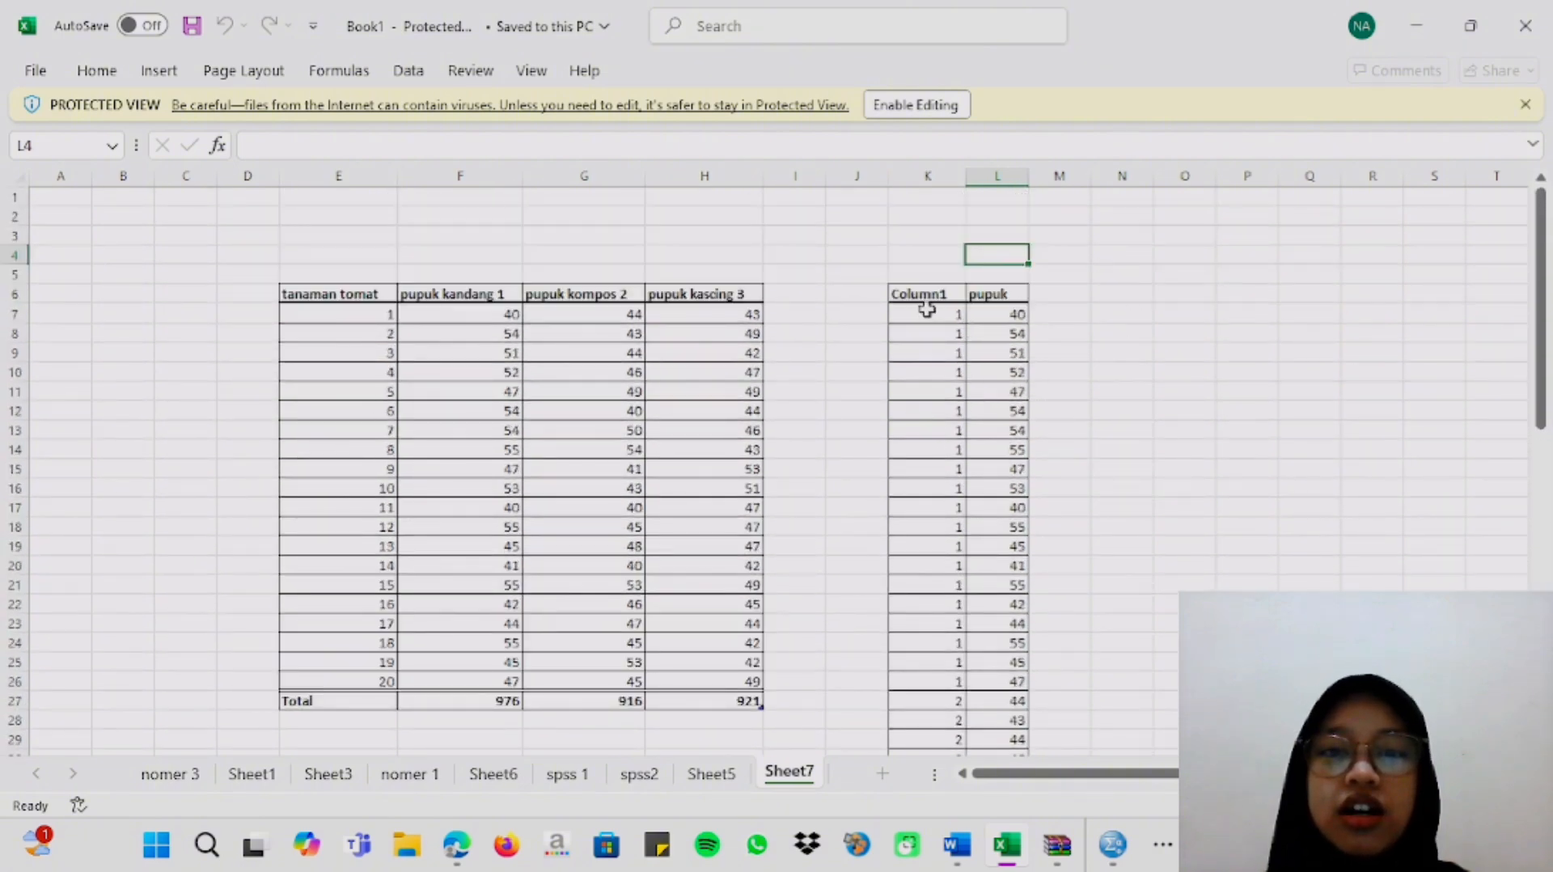
left_click_drag(926, 309, 981, 713)
right_click(978, 687)
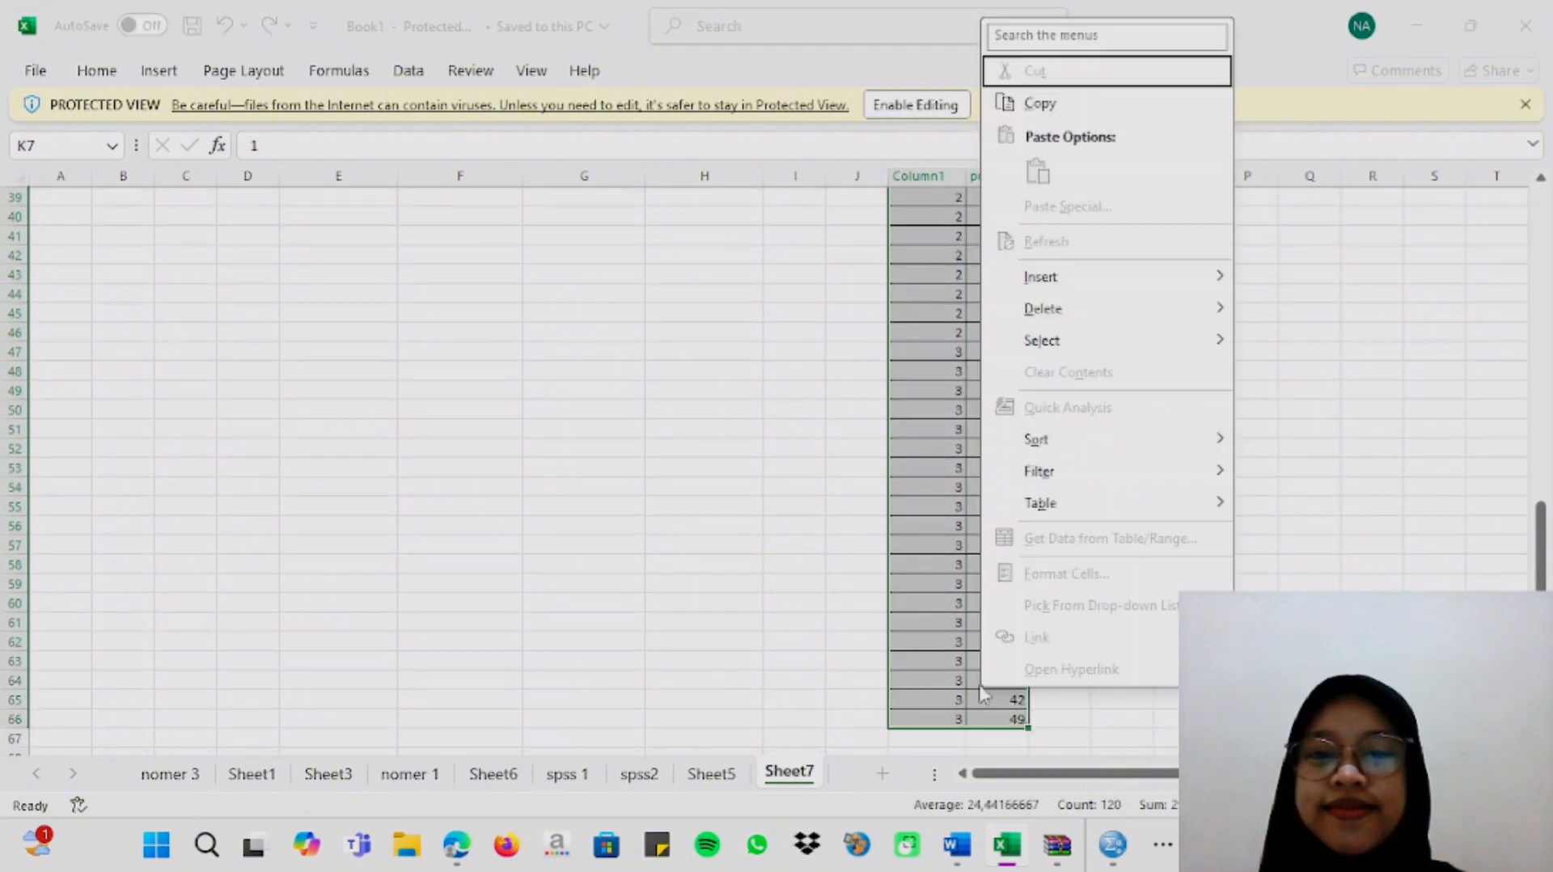
left_click(1039, 103)
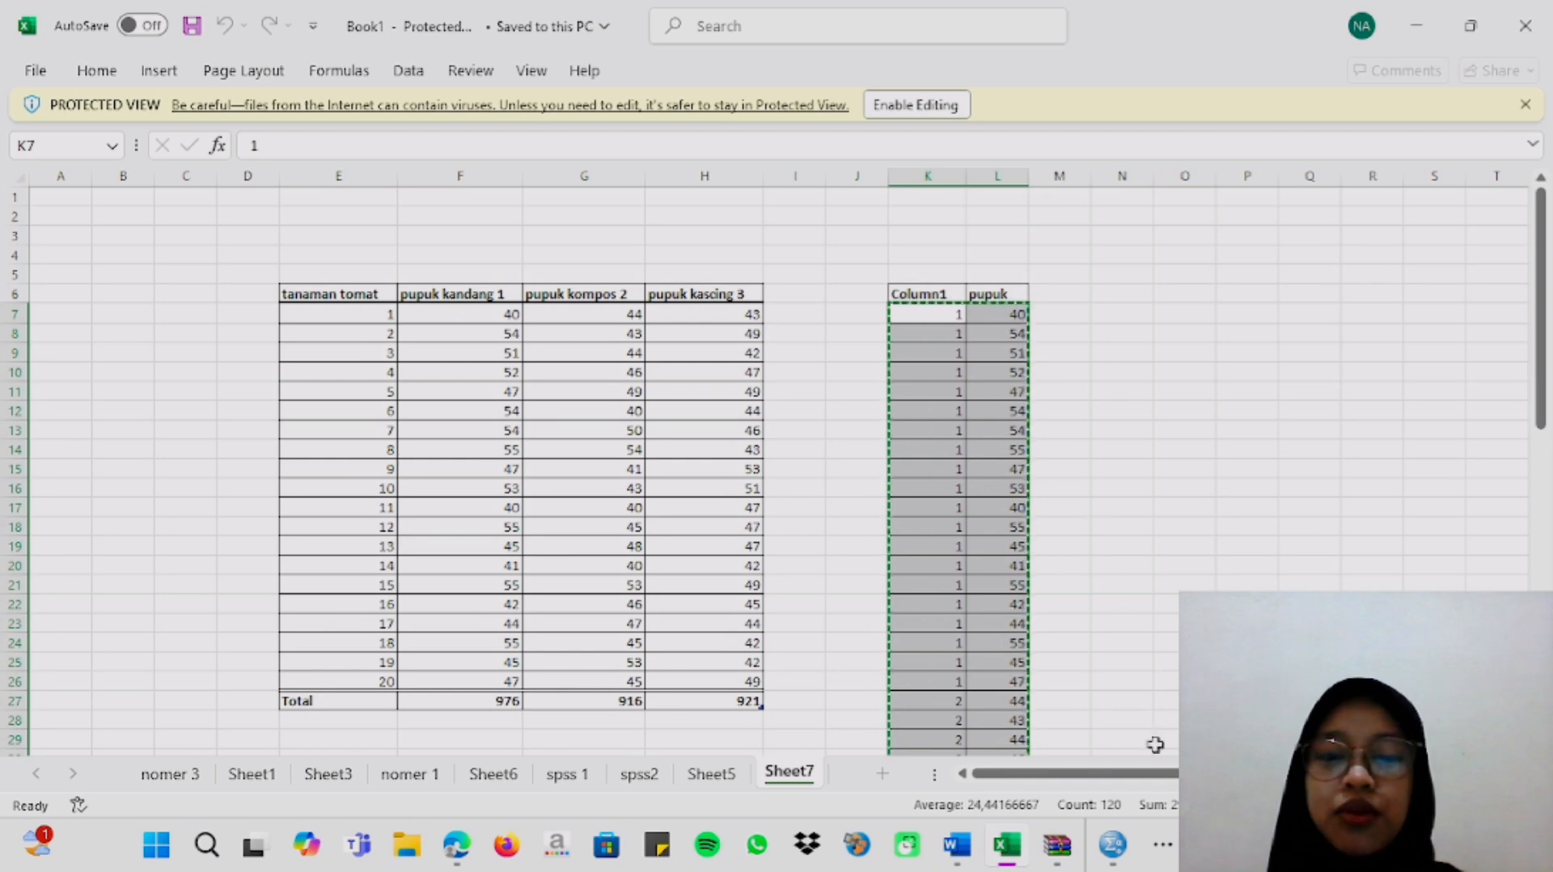
Switch to the SPSS Data Editor and paste the copied values without variable names, starting at row 1 of the first column.
mouse_move(1112, 844)
left_click(1005, 745)
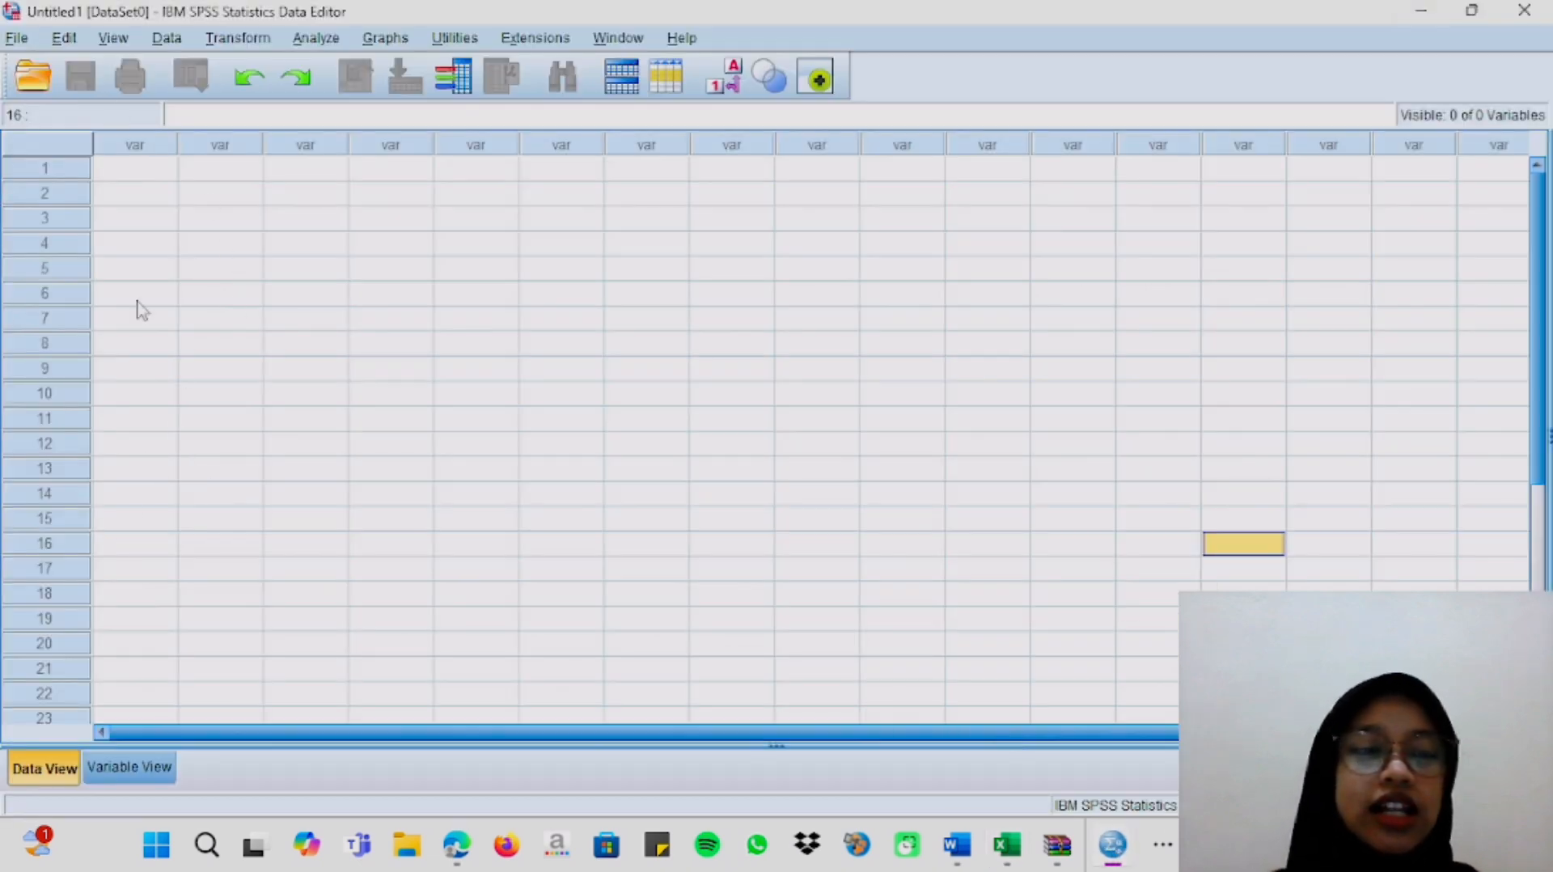
right_click(149, 177)
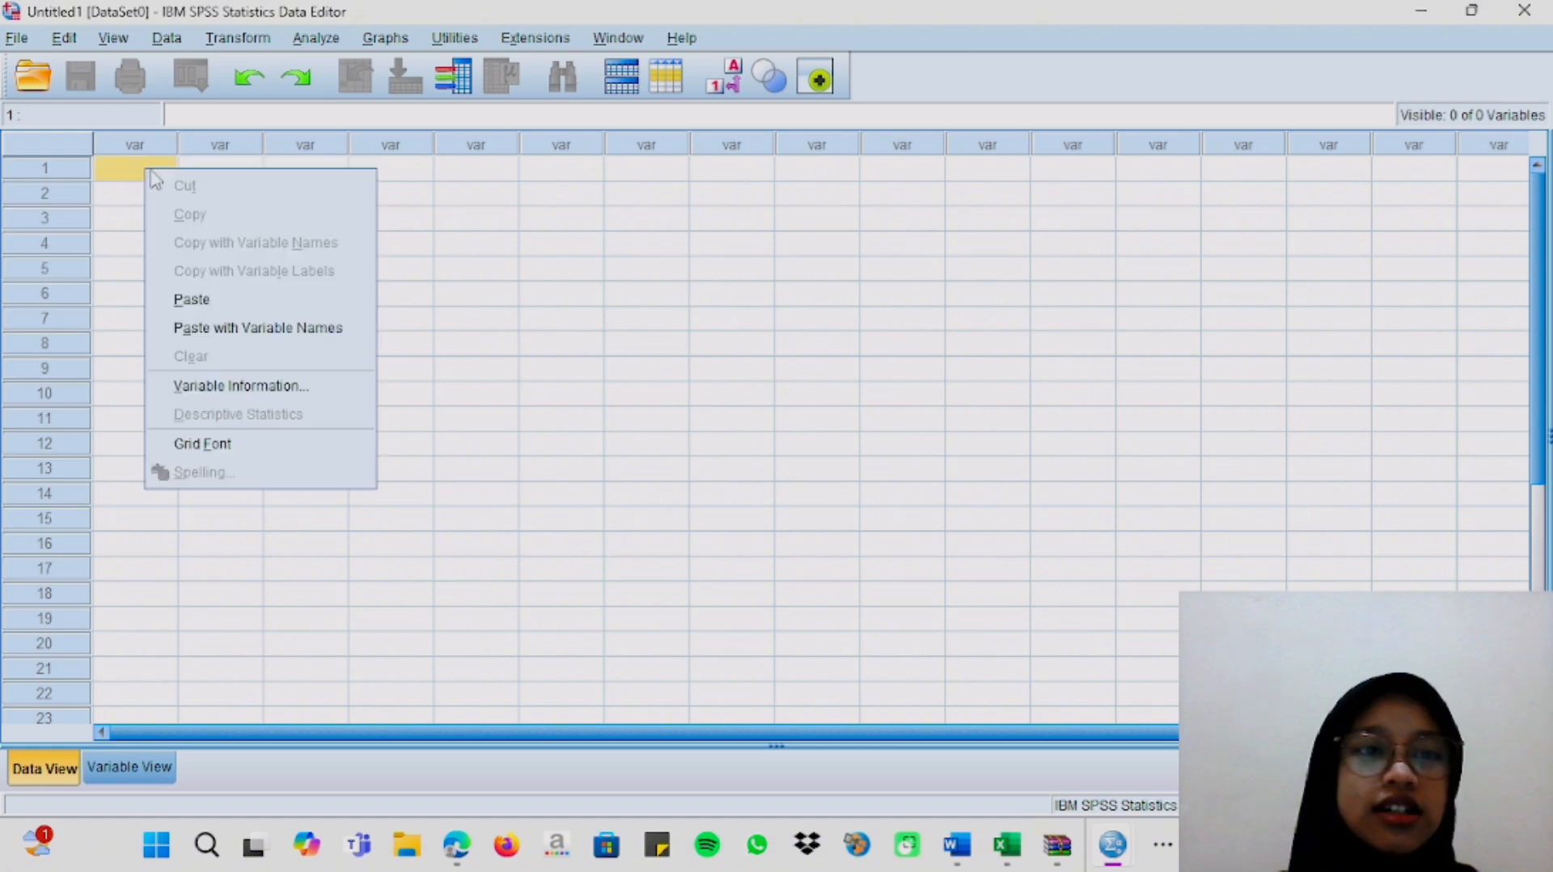
left_click(198, 300)
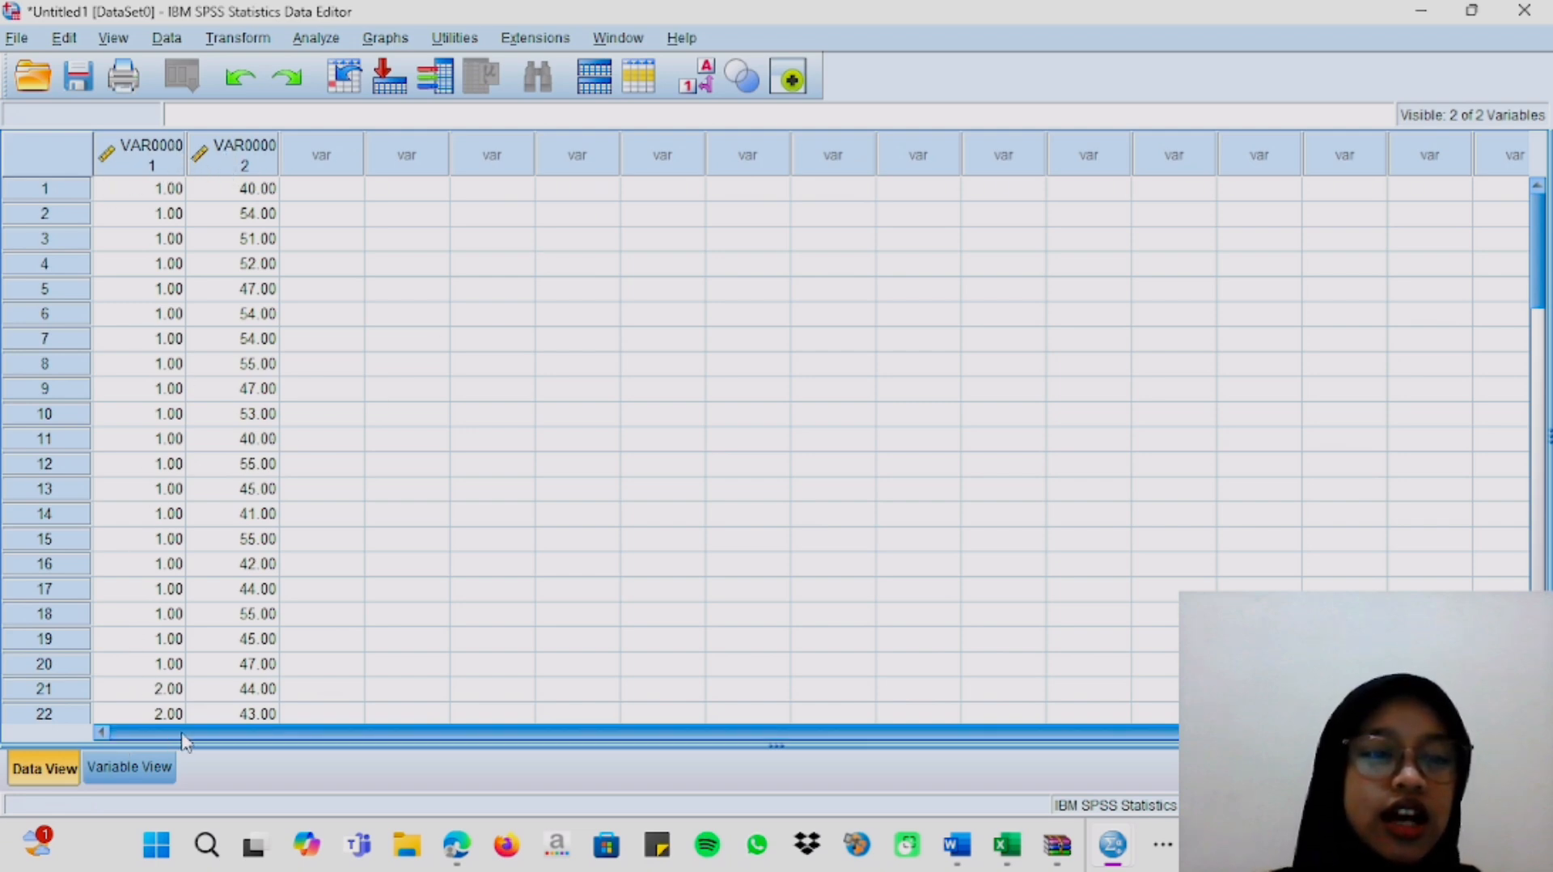
Rename the first variable as colom and the second variable as pupuk in the variable definitions.
left_click(159, 770)
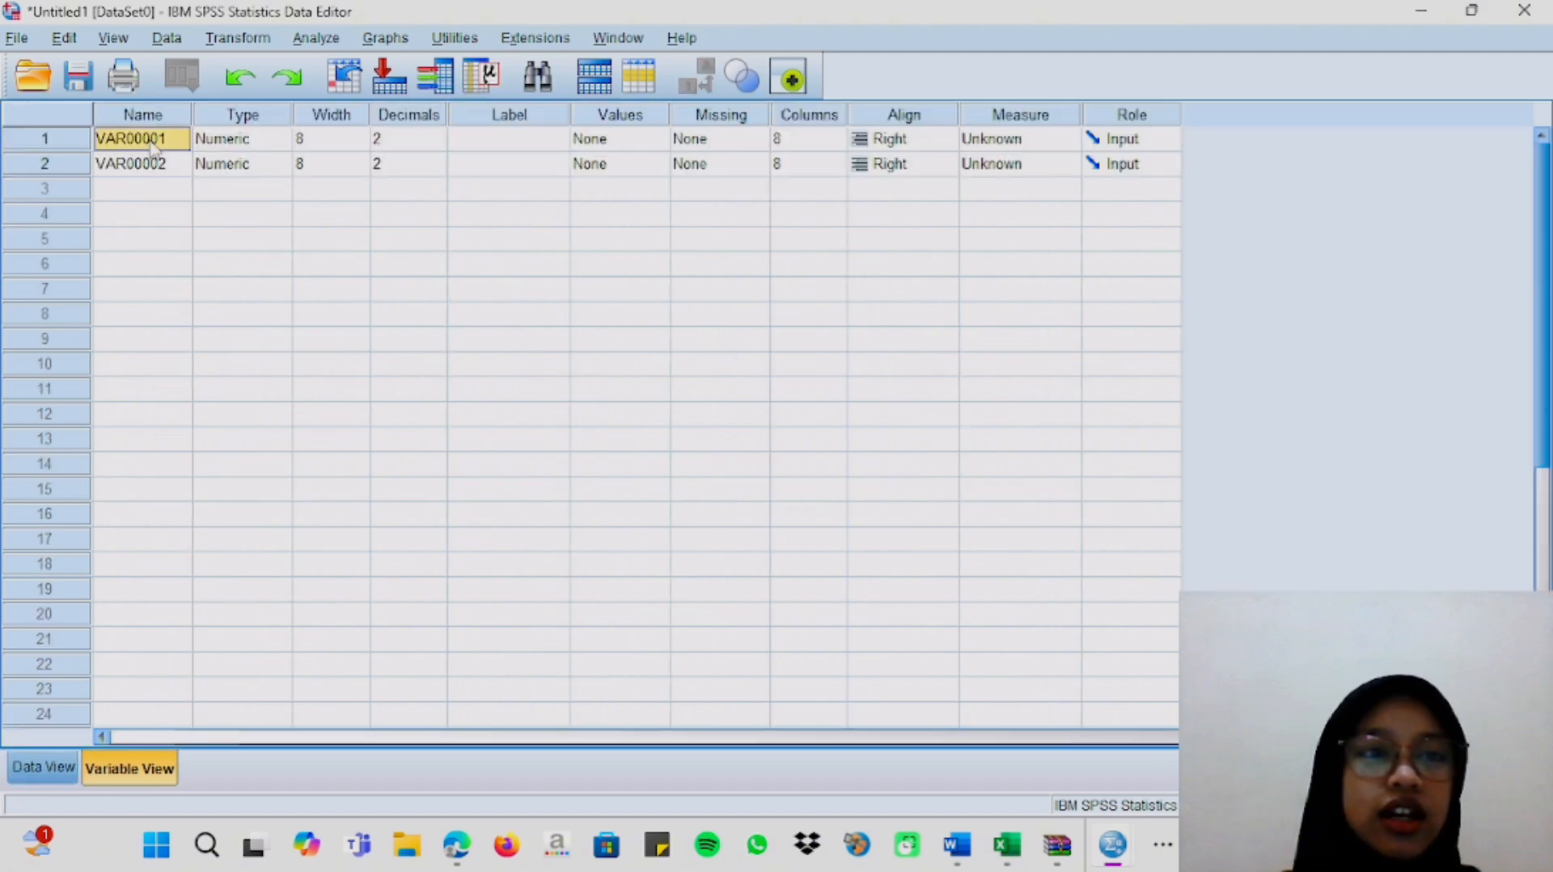
key("BackSpace")
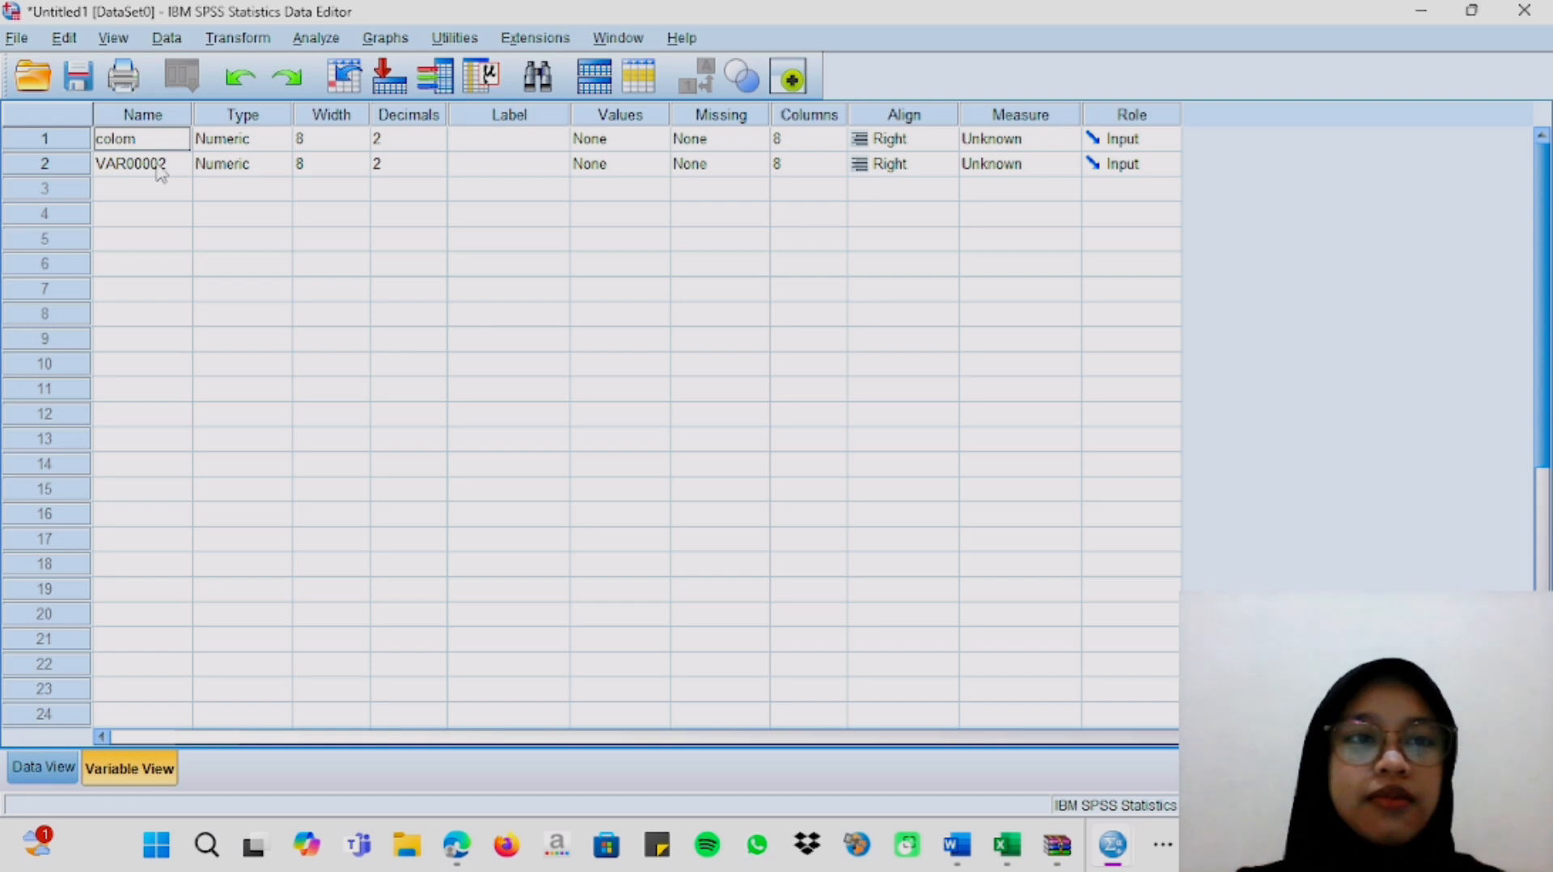
left_click(162, 166)
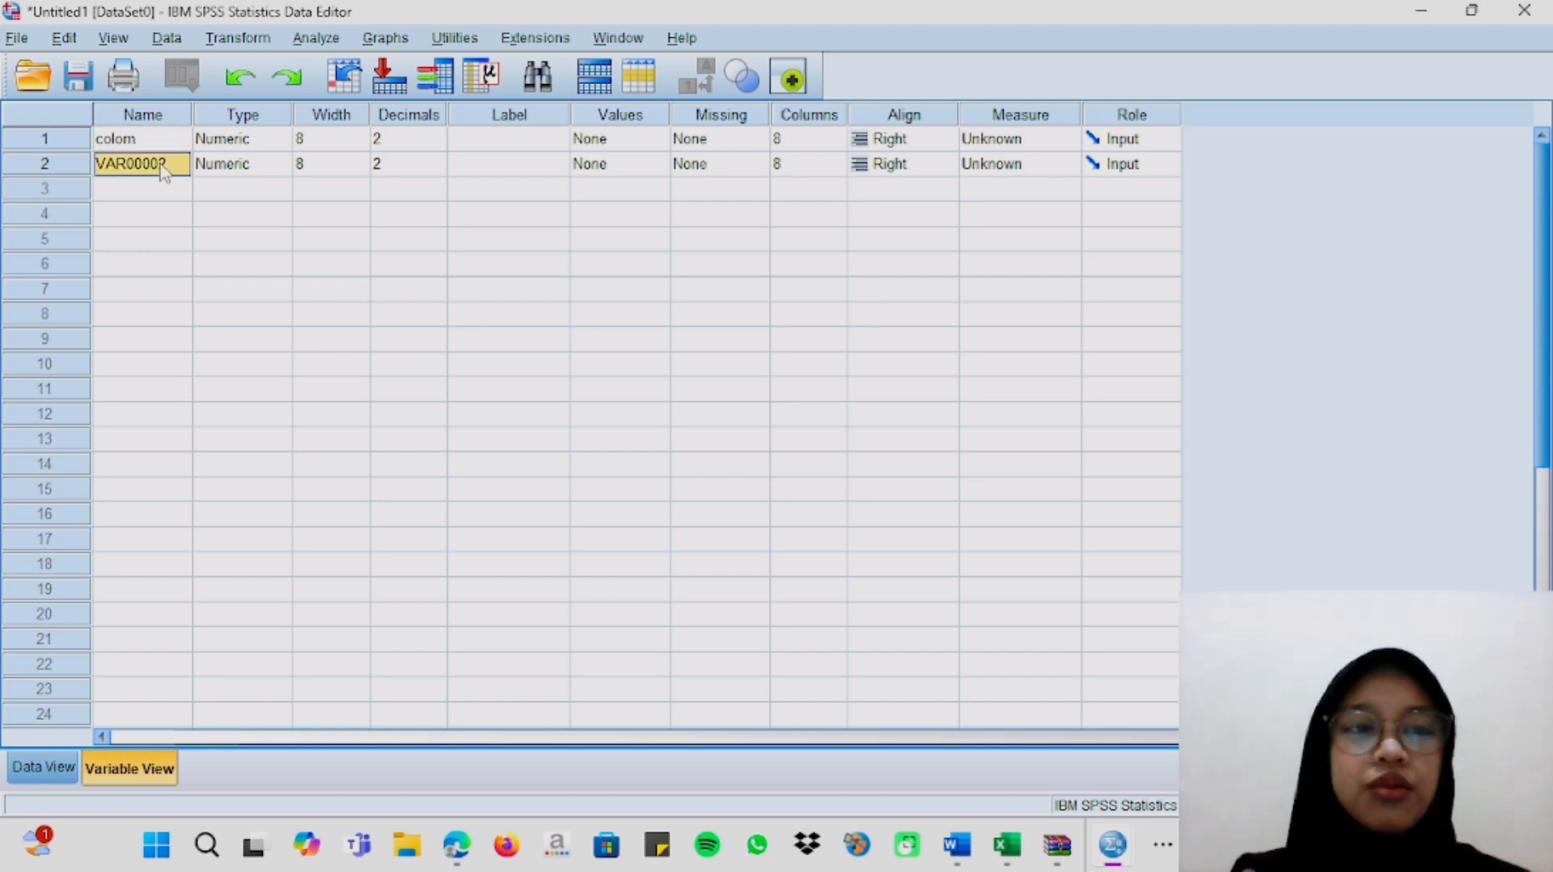
key("BackSpace")
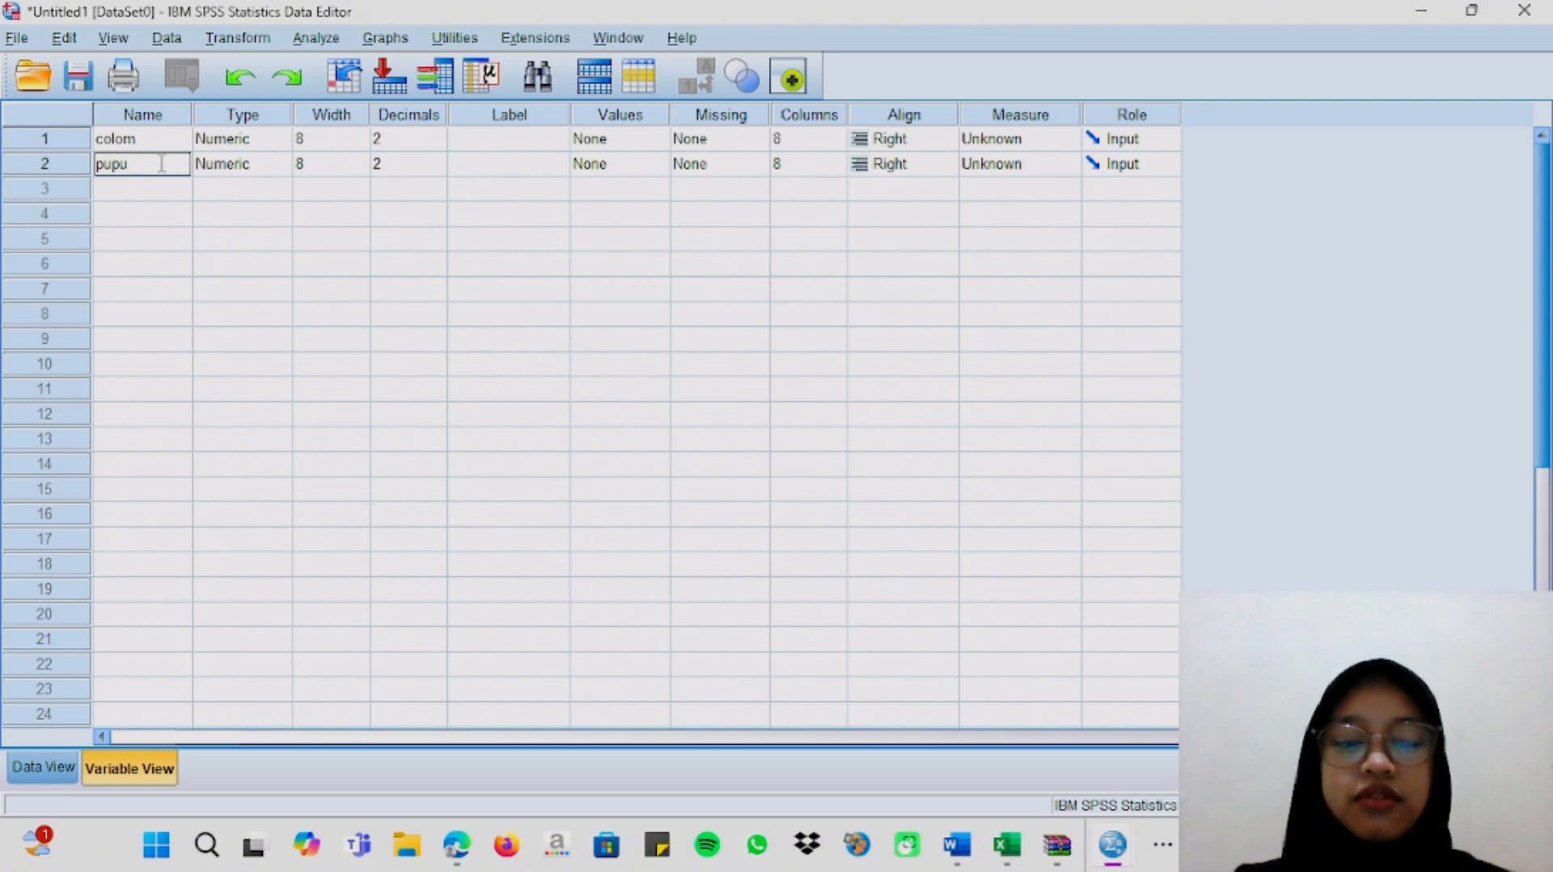
Set the decimals of both variables, colom and pupuk, to 0.
left_click(414, 114)
left_click(433, 137)
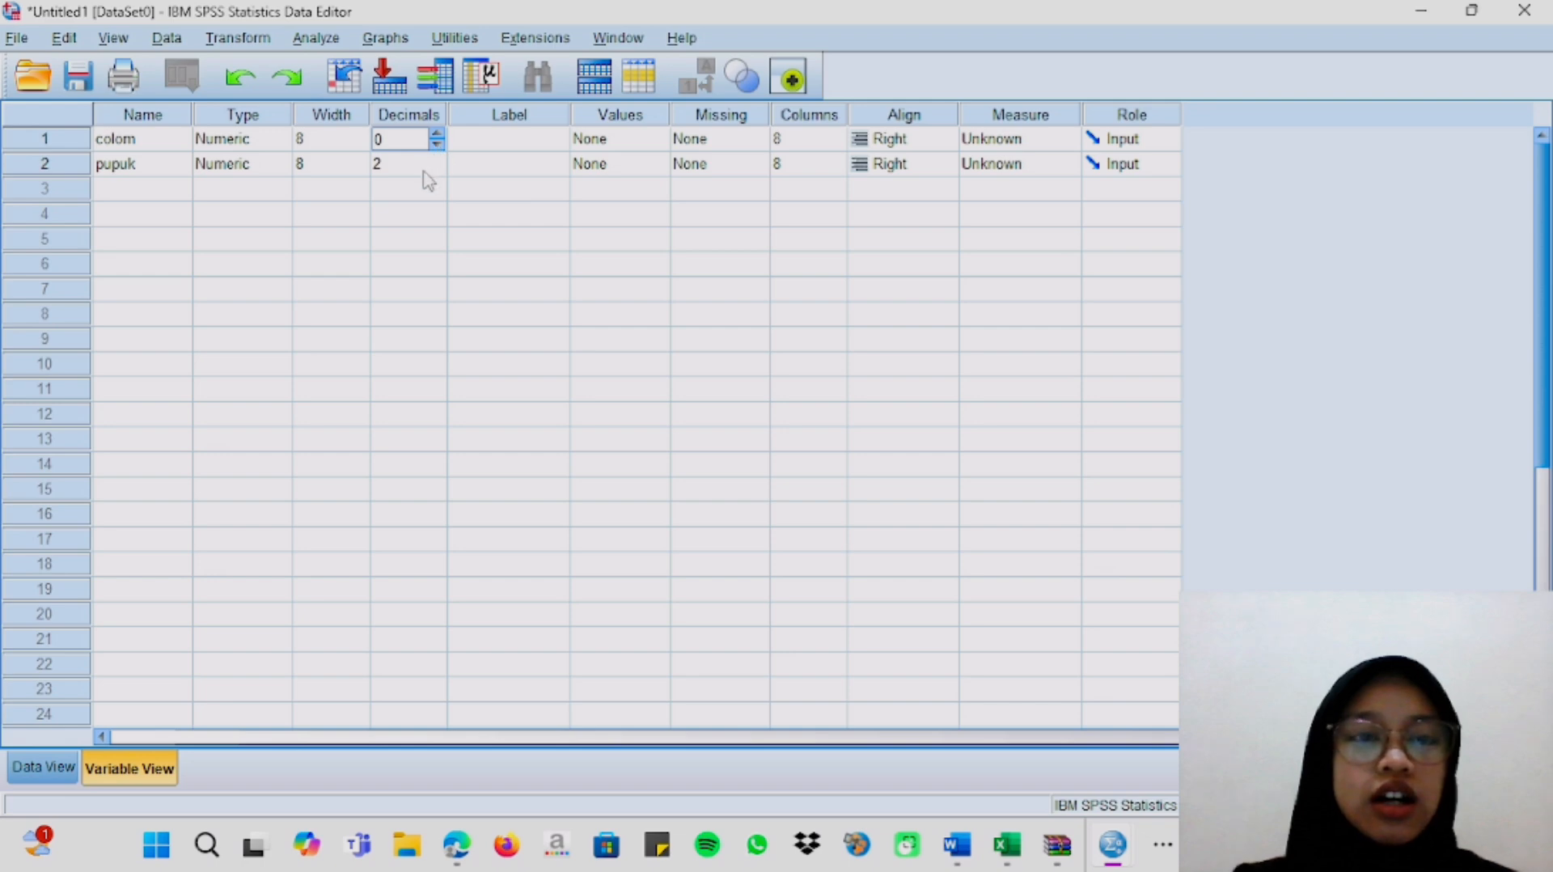
left_click(430, 165)
left_click(438, 169)
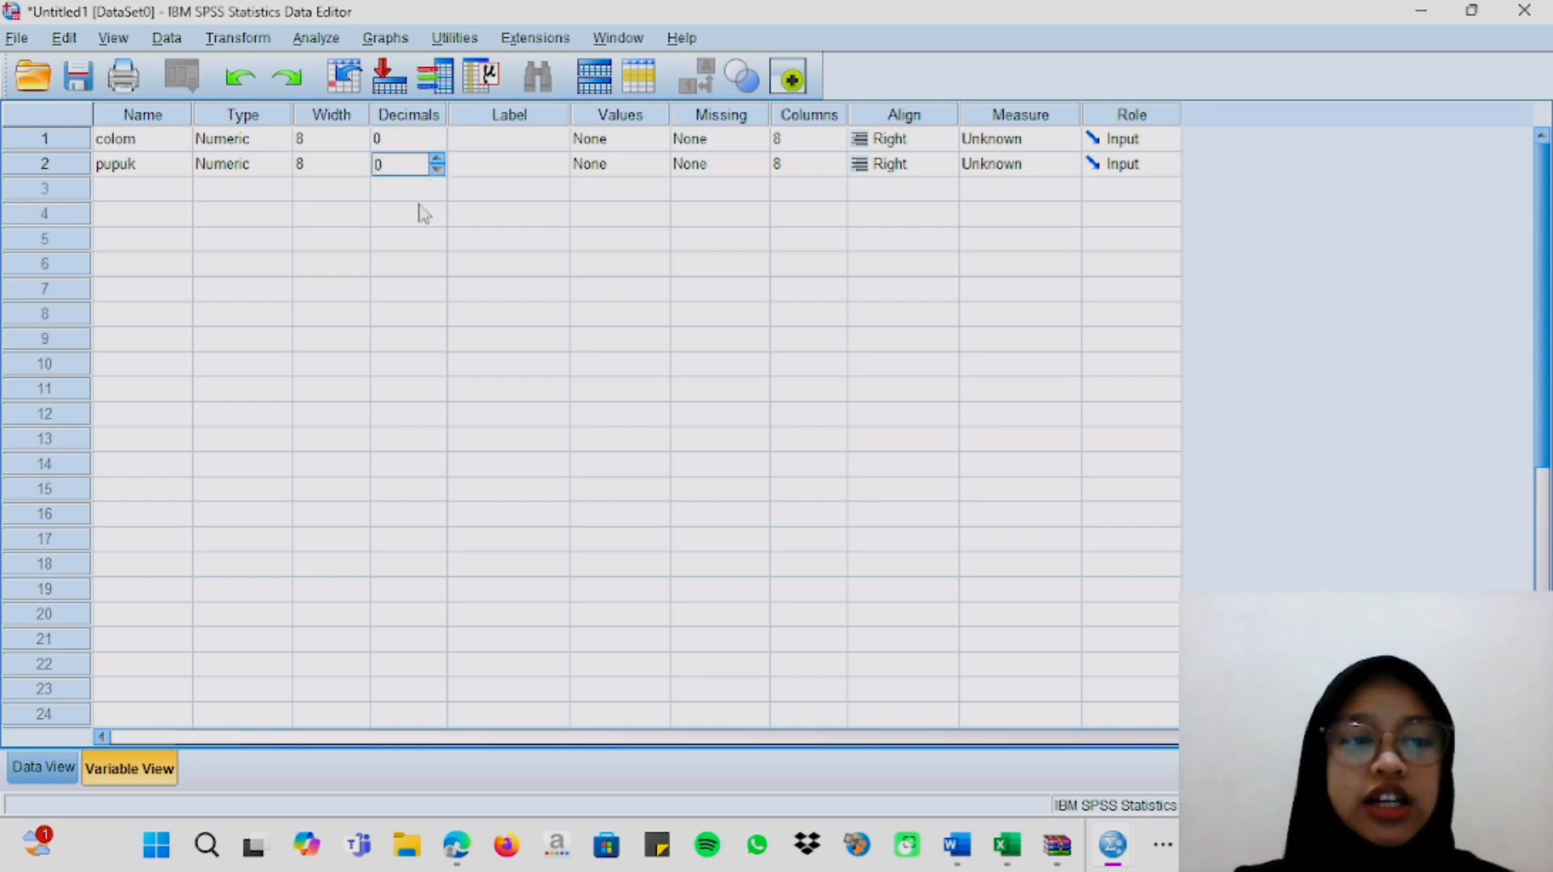
Set up a One-Way ANOVA comparing means with colom as the factor and pupuk as the dependent variable.
left_click(315, 36)
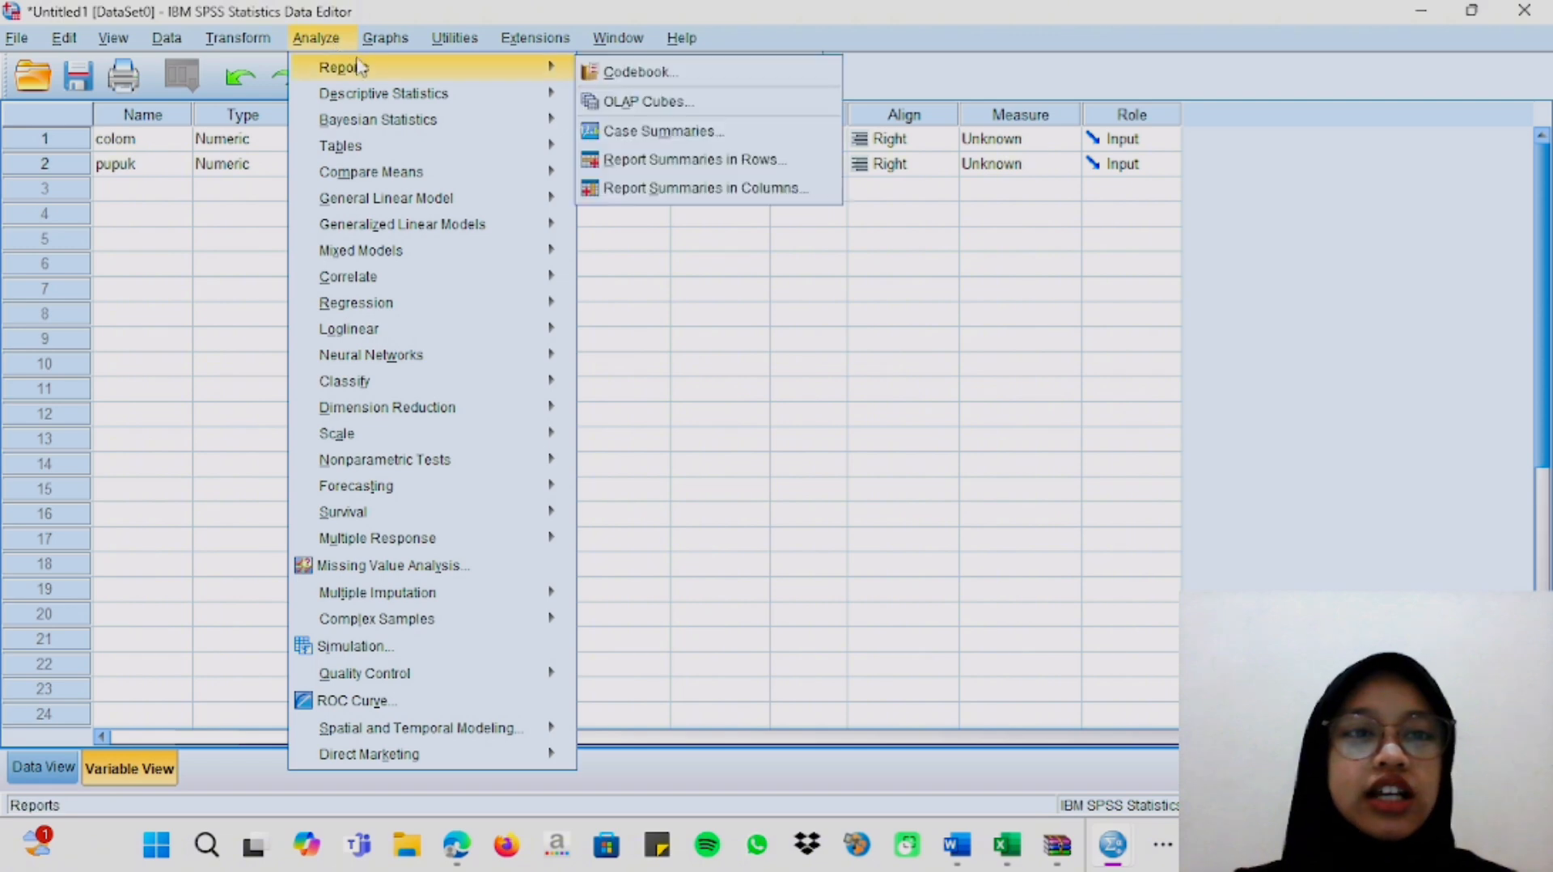
left_click(303, 41)
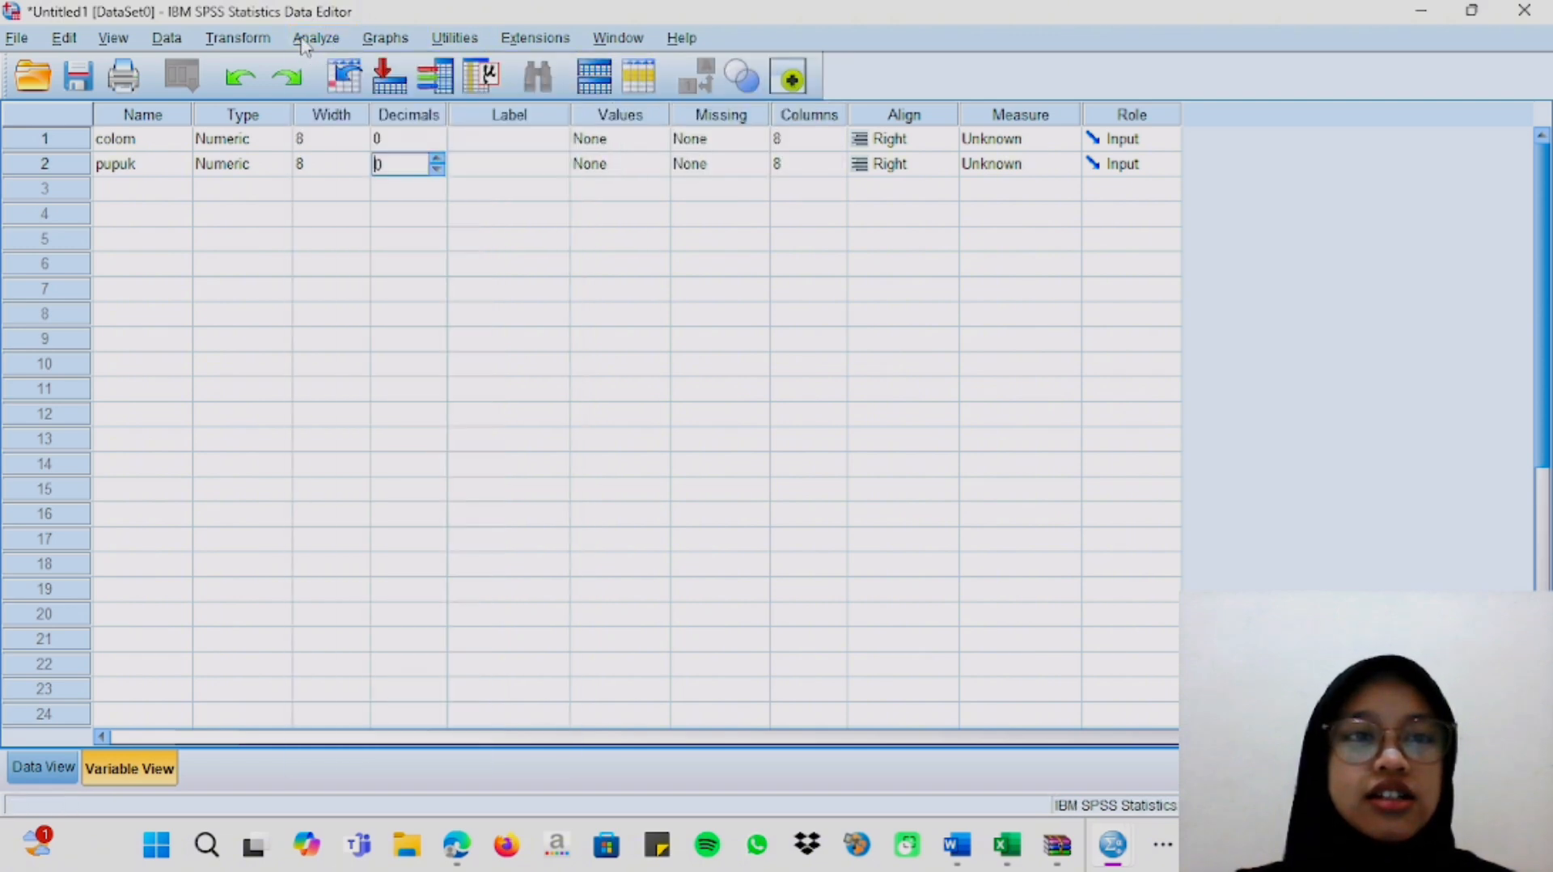
left_click(305, 39)
mouse_move(517, 172)
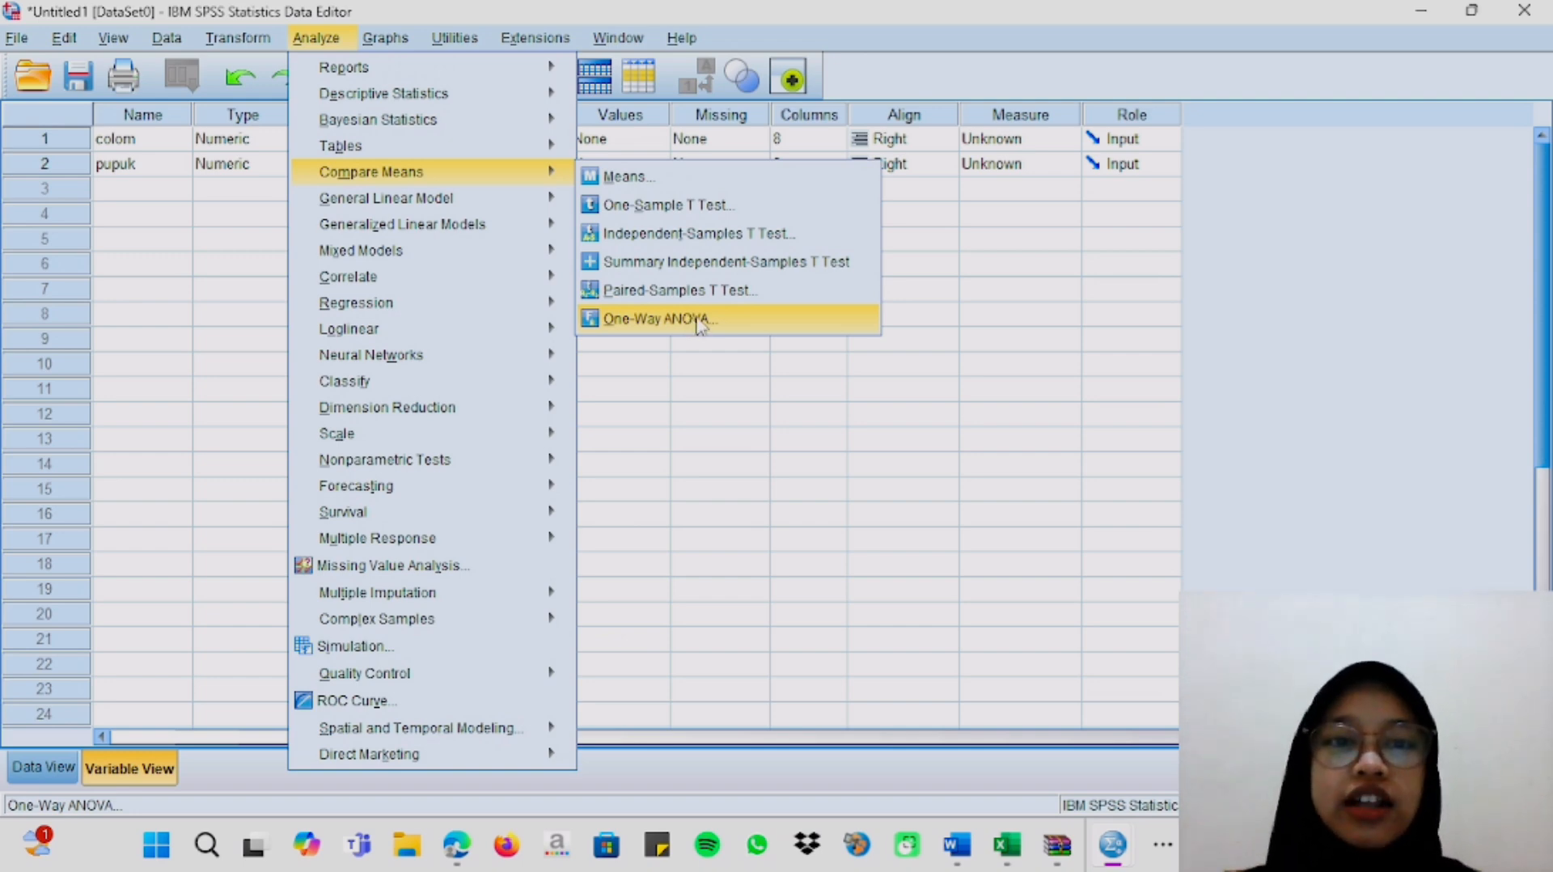
left_click(769, 320)
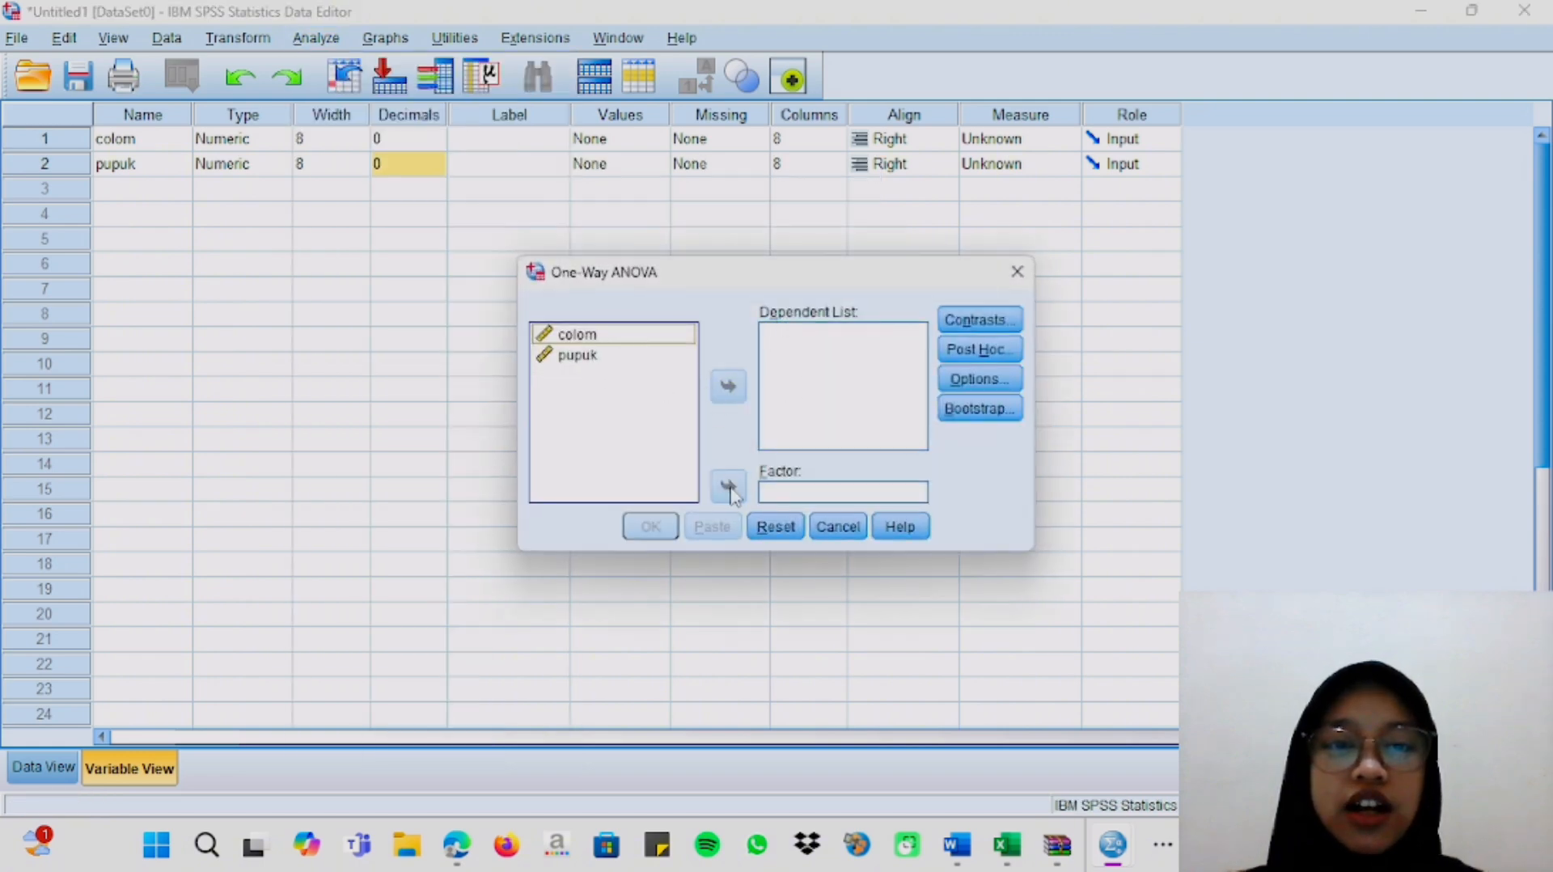
left_click(643, 335)
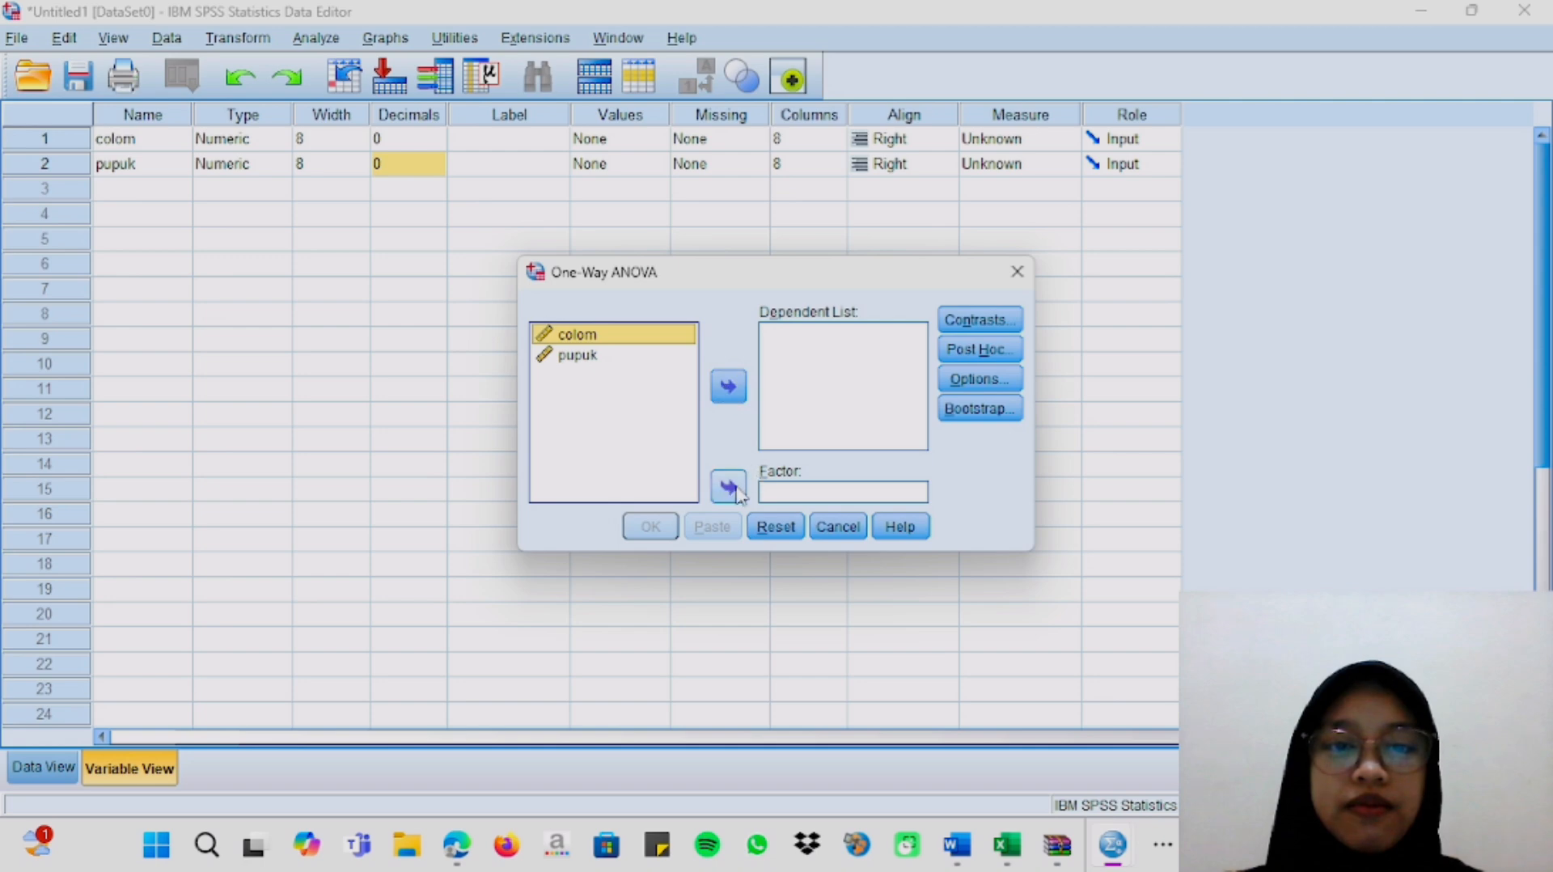
left_click(728, 486)
left_click(603, 334)
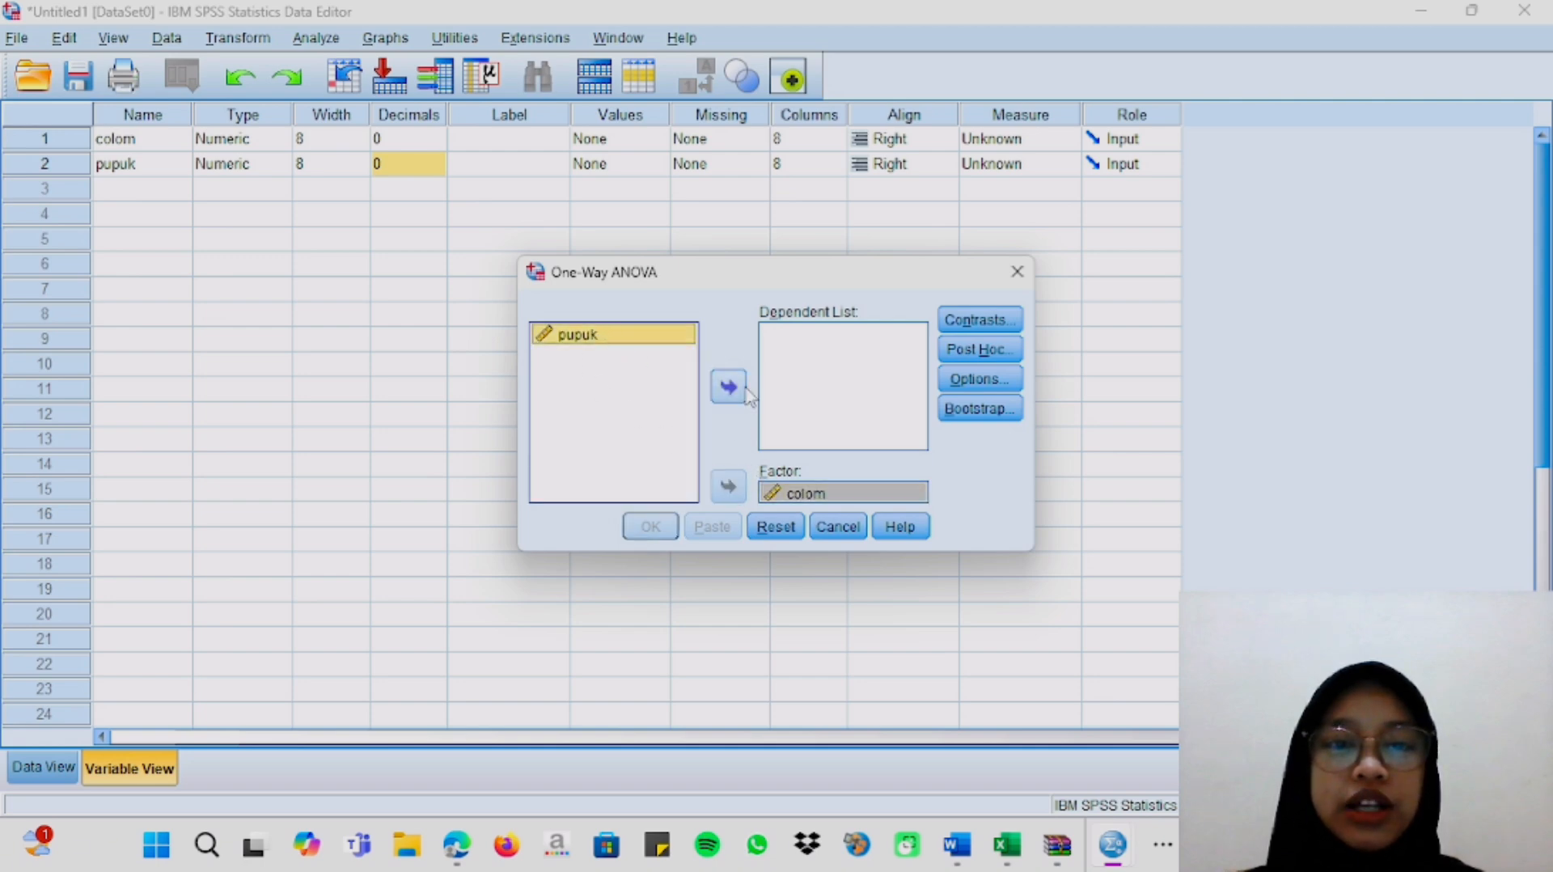
left_click(734, 391)
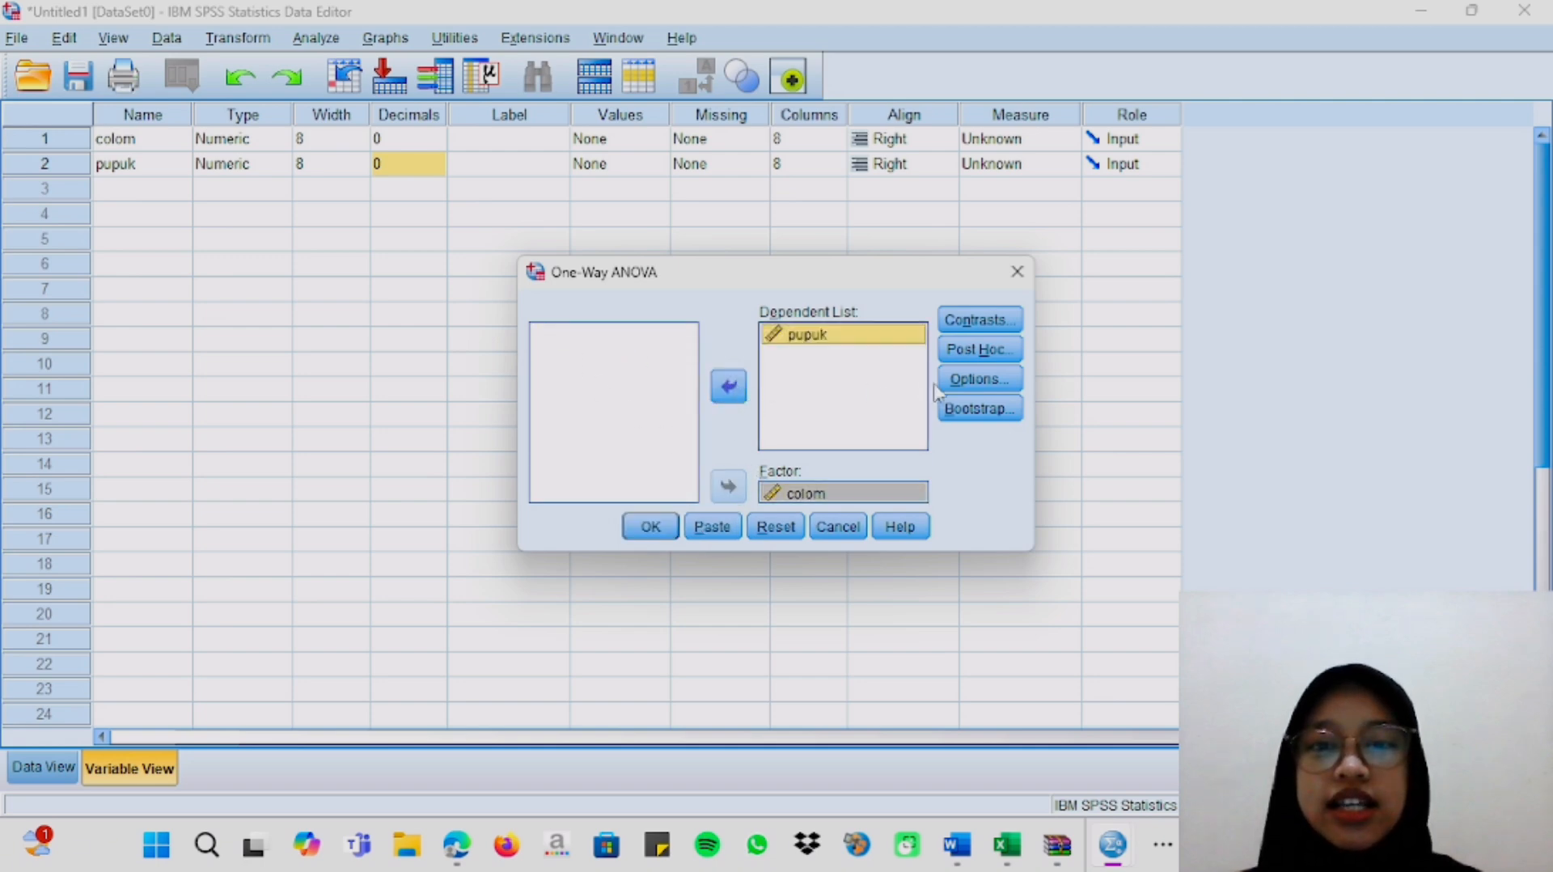
Enable the Descriptive, Homogeneity of variance test and Means plot options for the ANOVA and run the analysis.
left_click(977, 380)
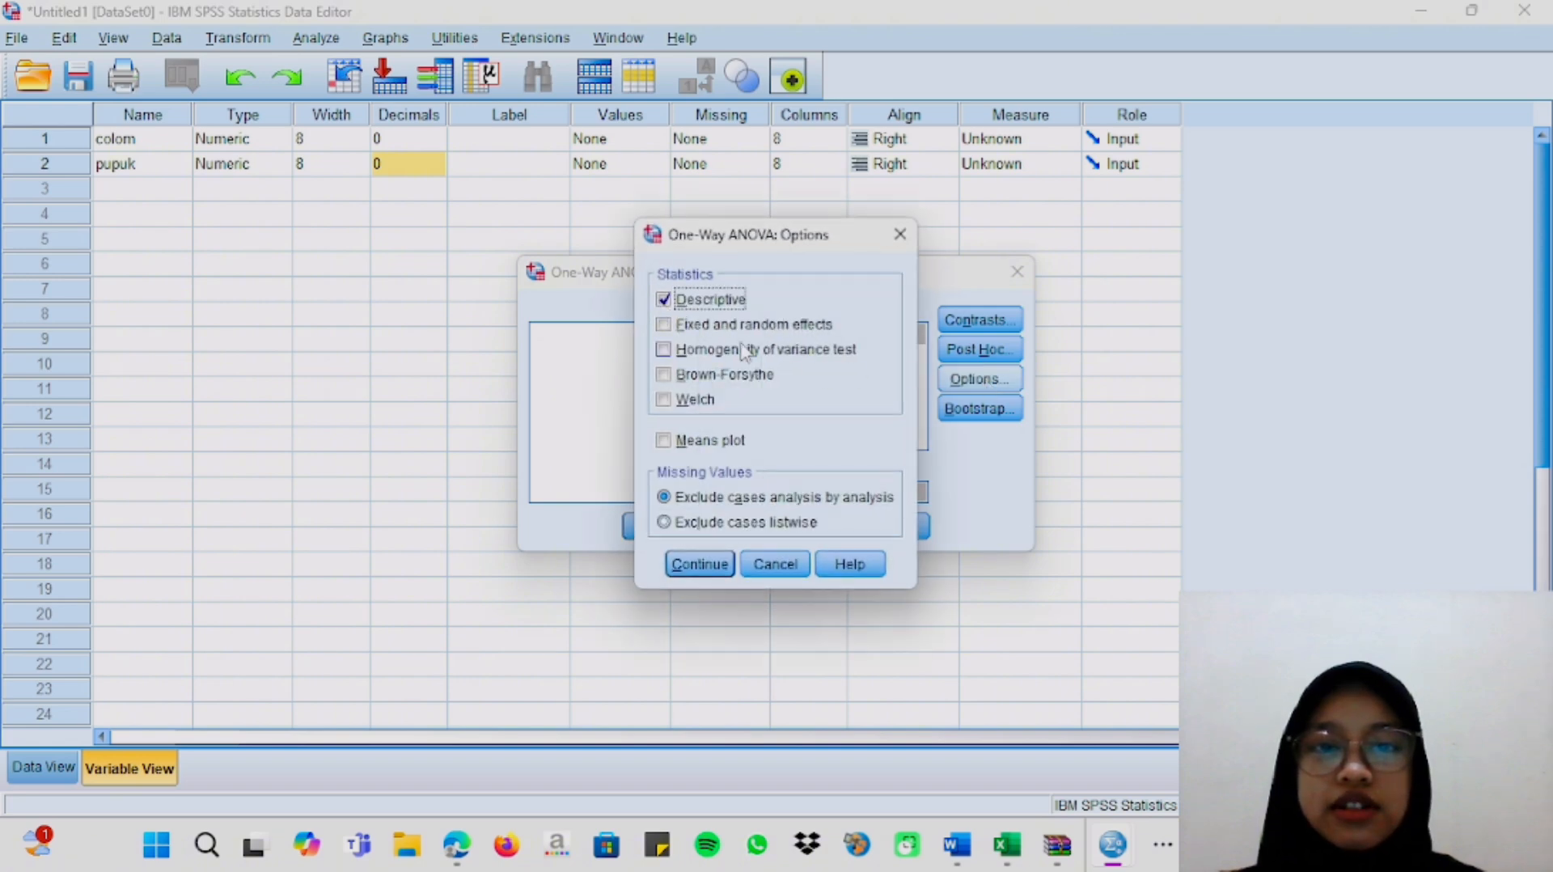
left_click(664, 349)
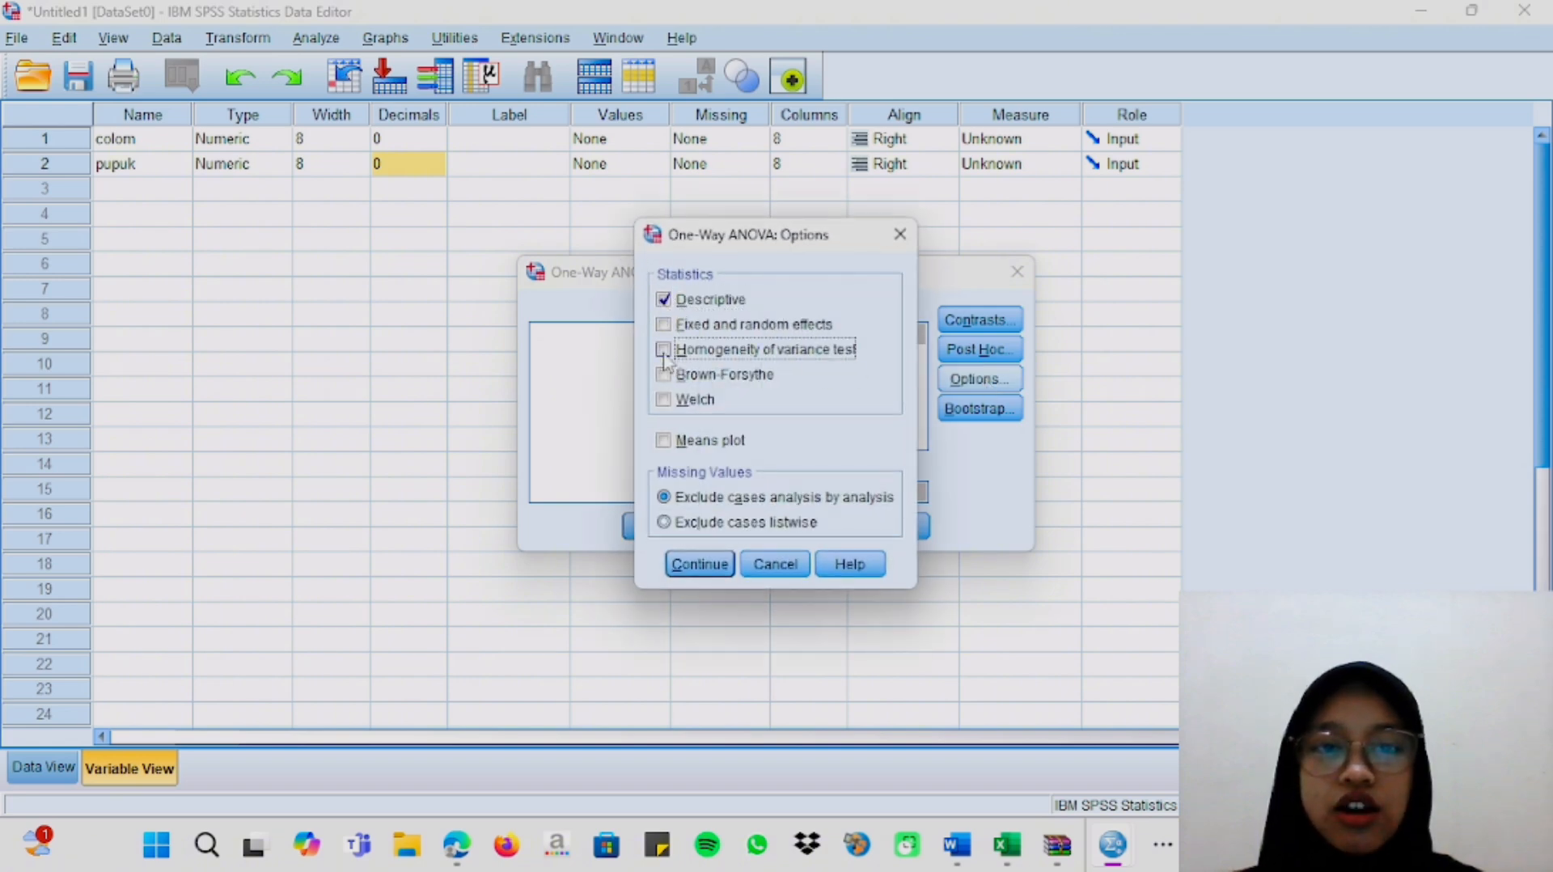
left_click(663, 440)
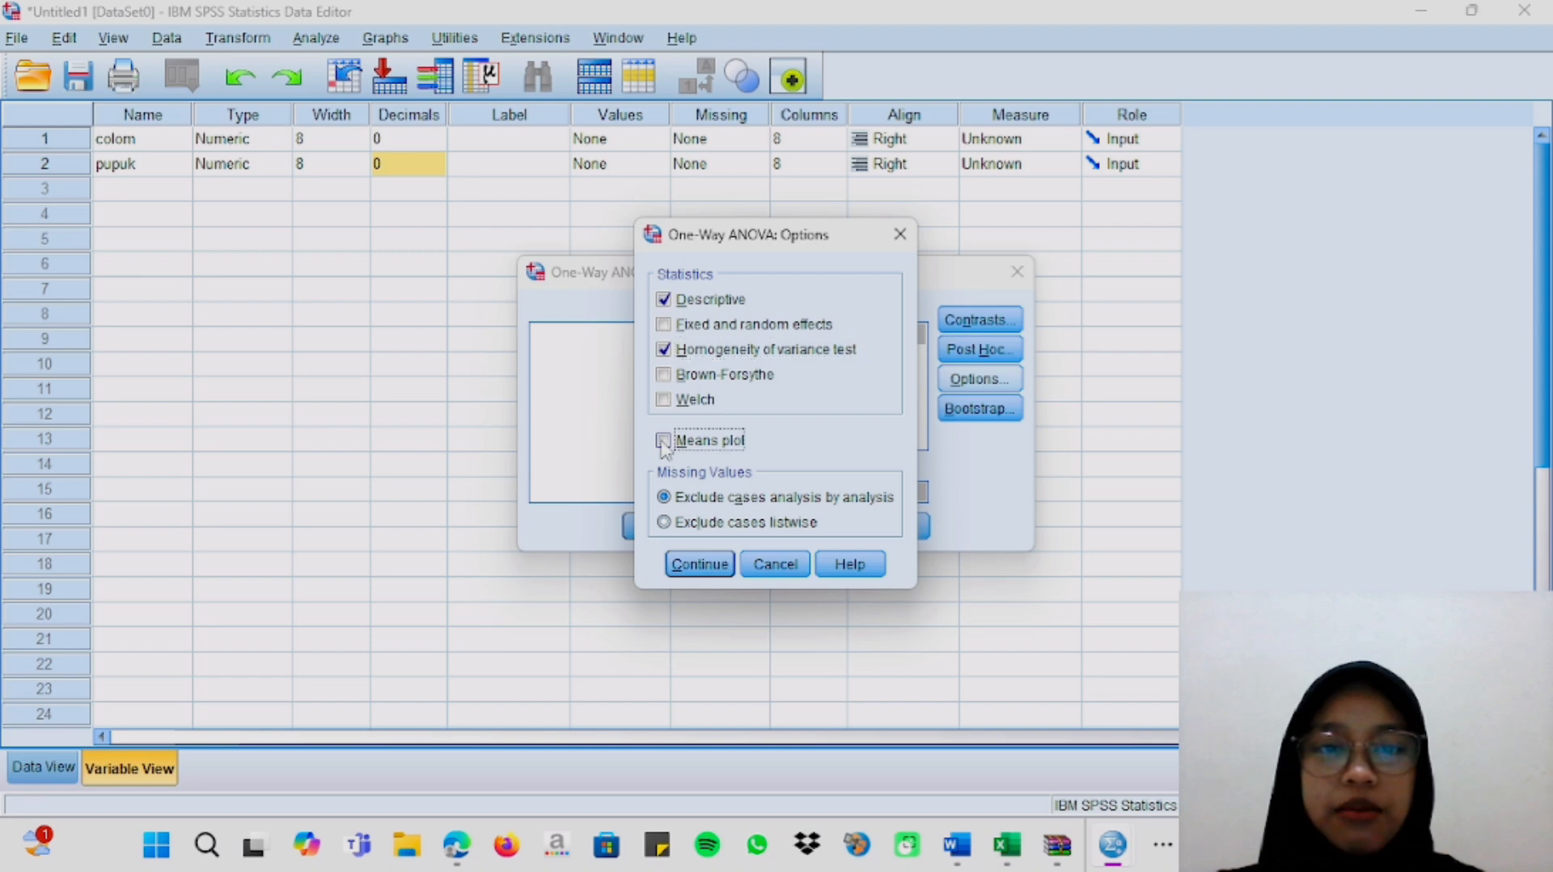
left_click(712, 564)
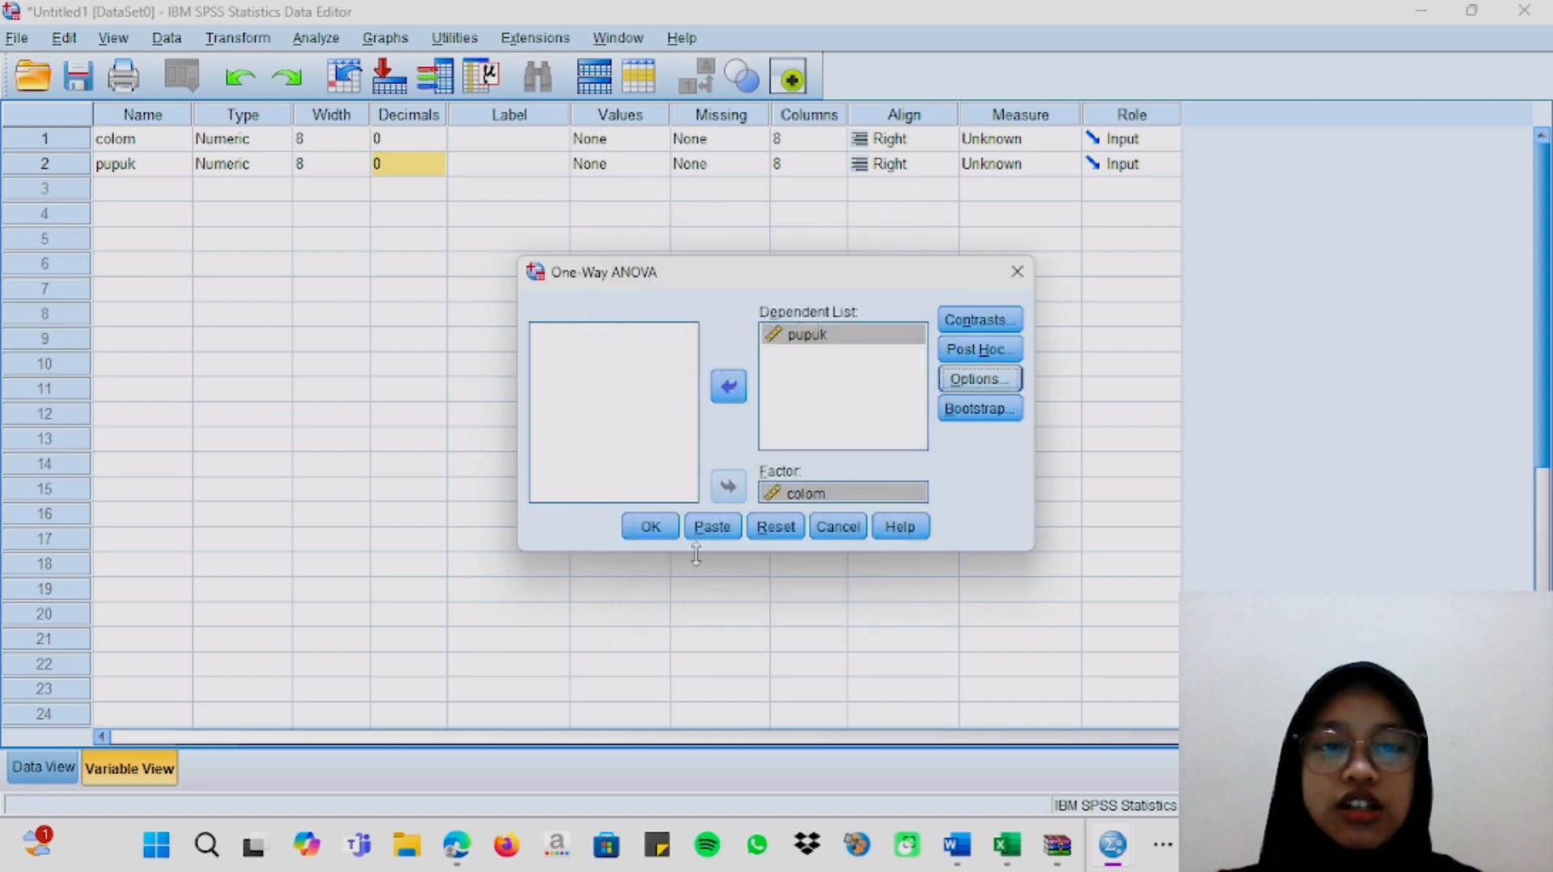
left_click(643, 529)
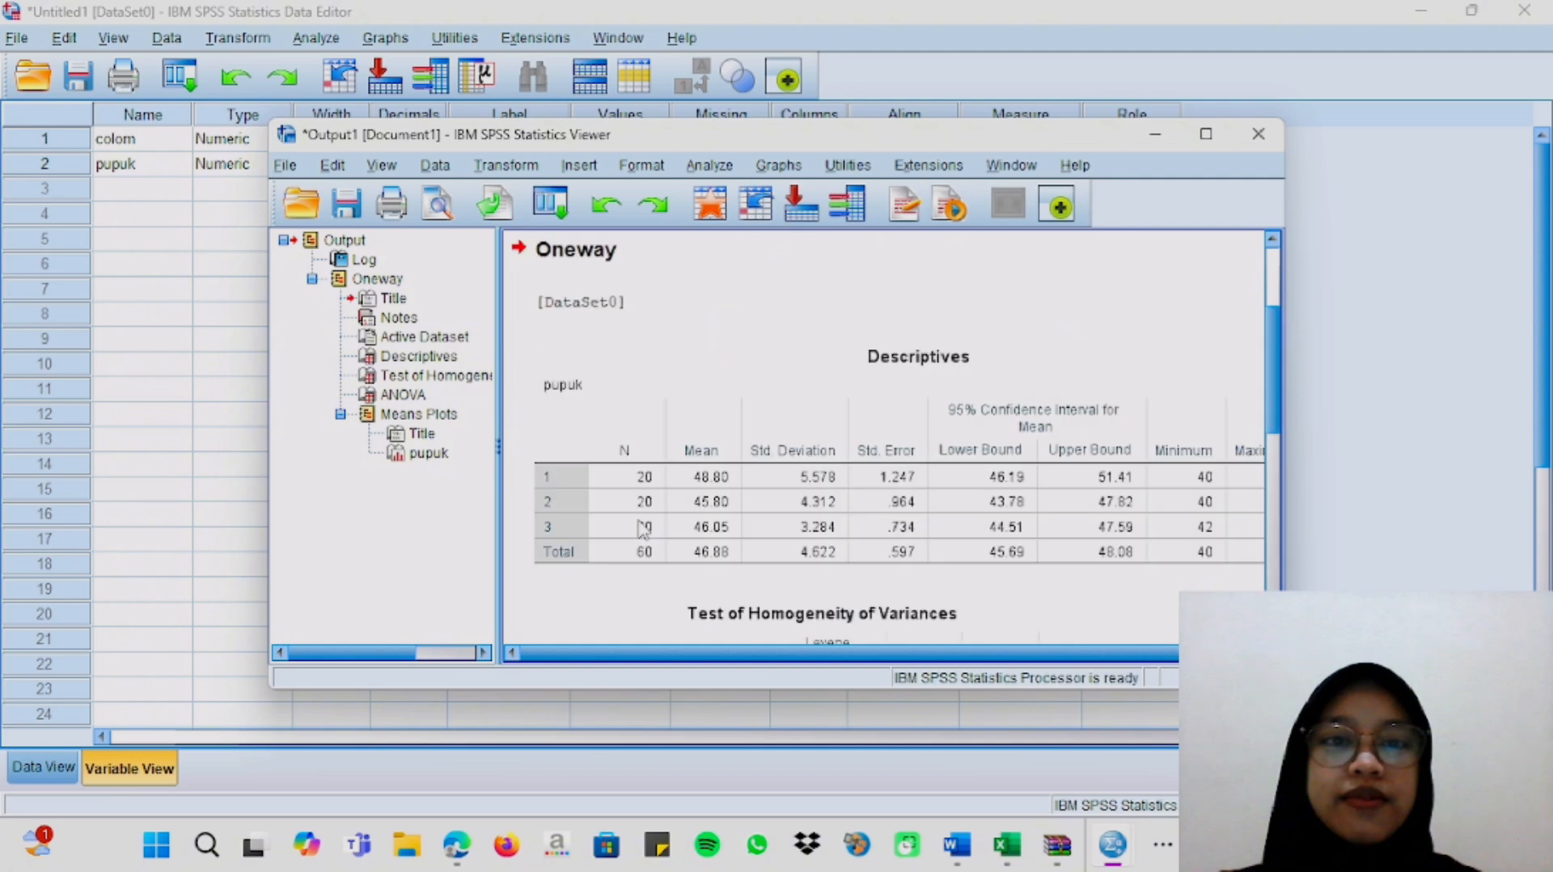
Maximize the output viewer and examine the Descriptives, Test of Homogeneity of Variances, ANOVA and Means Plots results.
left_click(1207, 135)
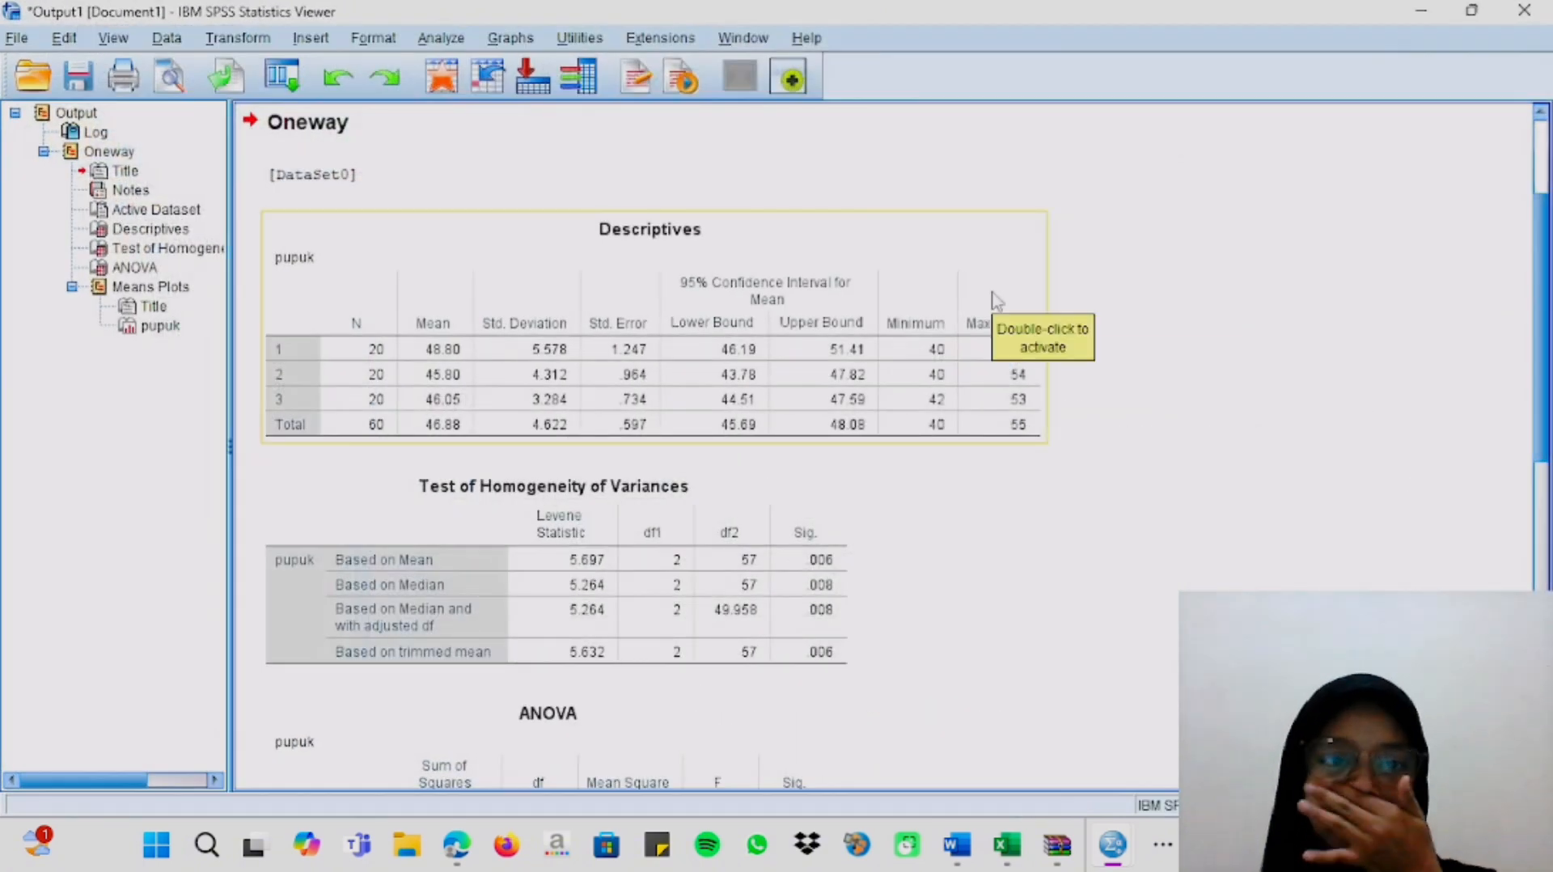
scroll(959, 347, "down", 6)
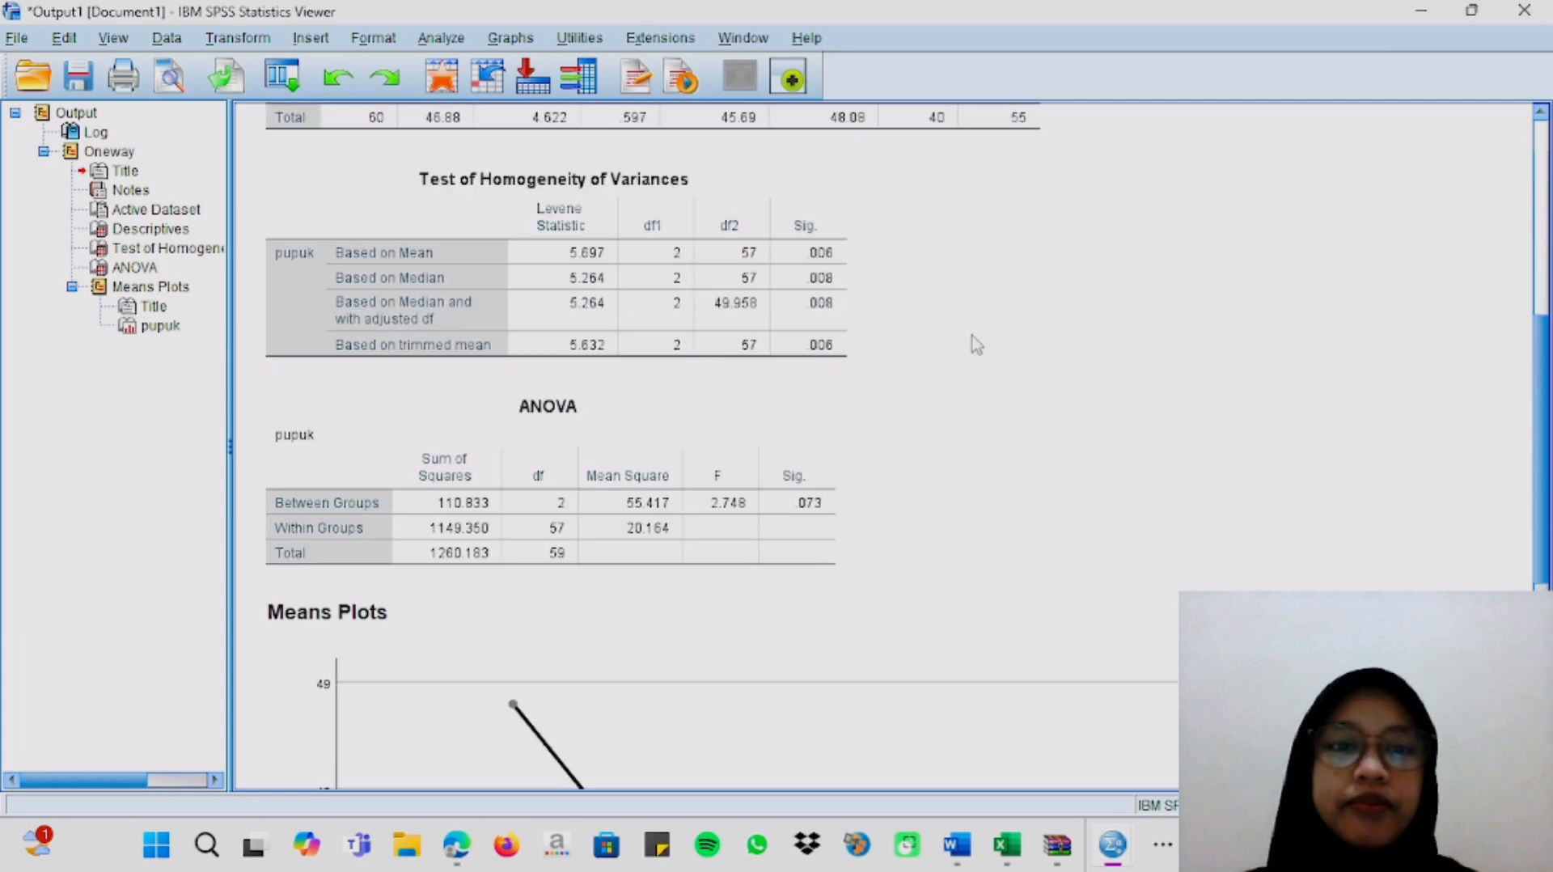
scroll(974, 343, "down", 6)
scroll(973, 342, "up", 10)
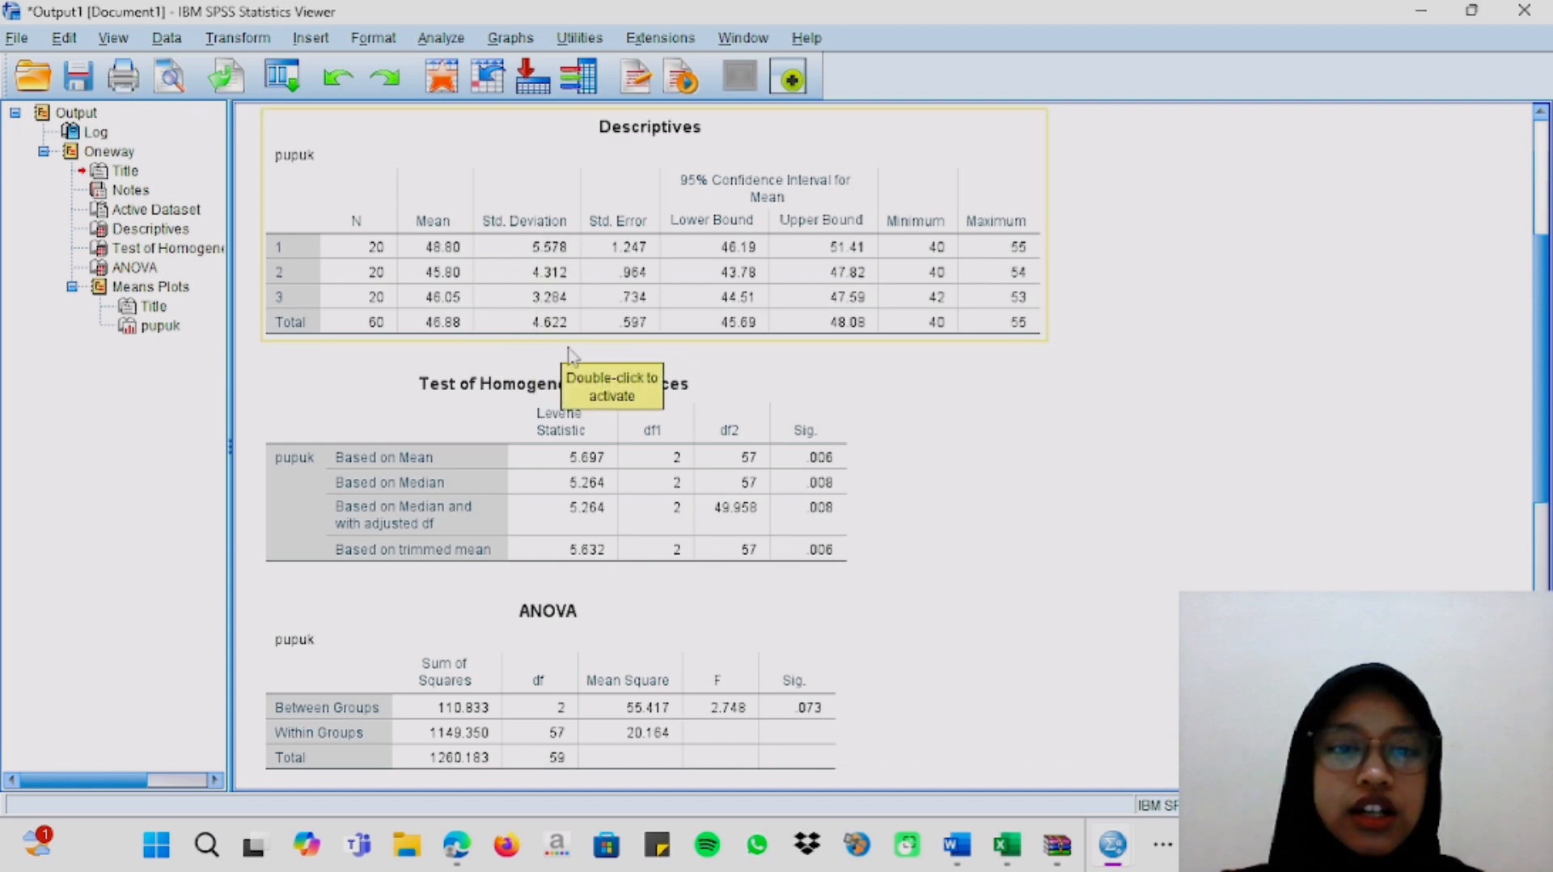
Examine the significance values in the Test of Homogeneity of Variances and ANOVA tables, and review the Descriptives table again.
left_click(641, 509)
left_click(1074, 389)
left_click(505, 524)
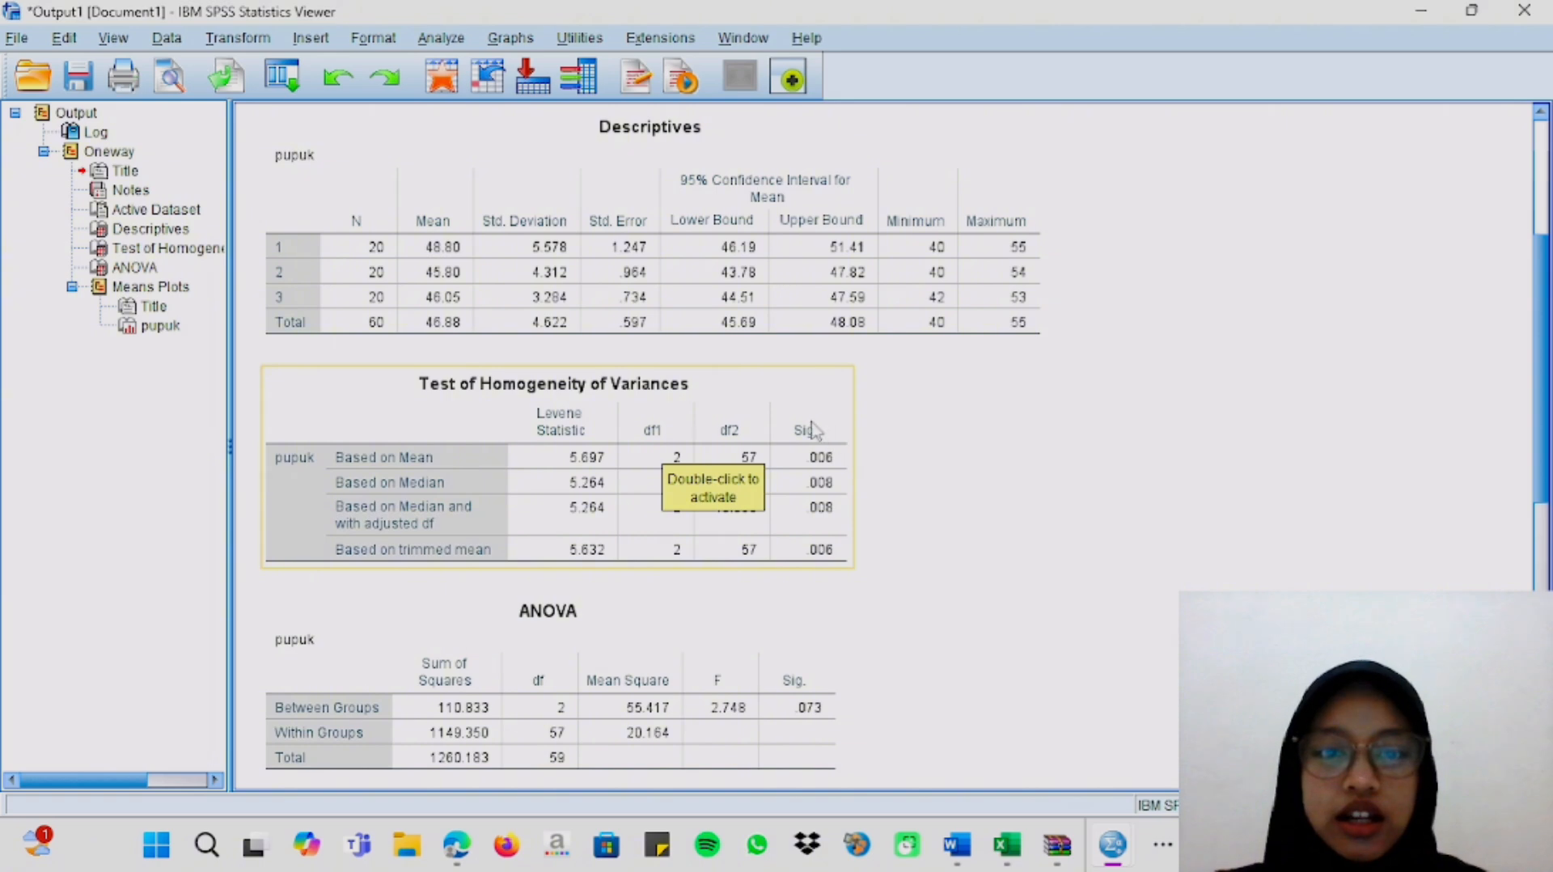
left_click_drag(813, 429, 1017, 445)
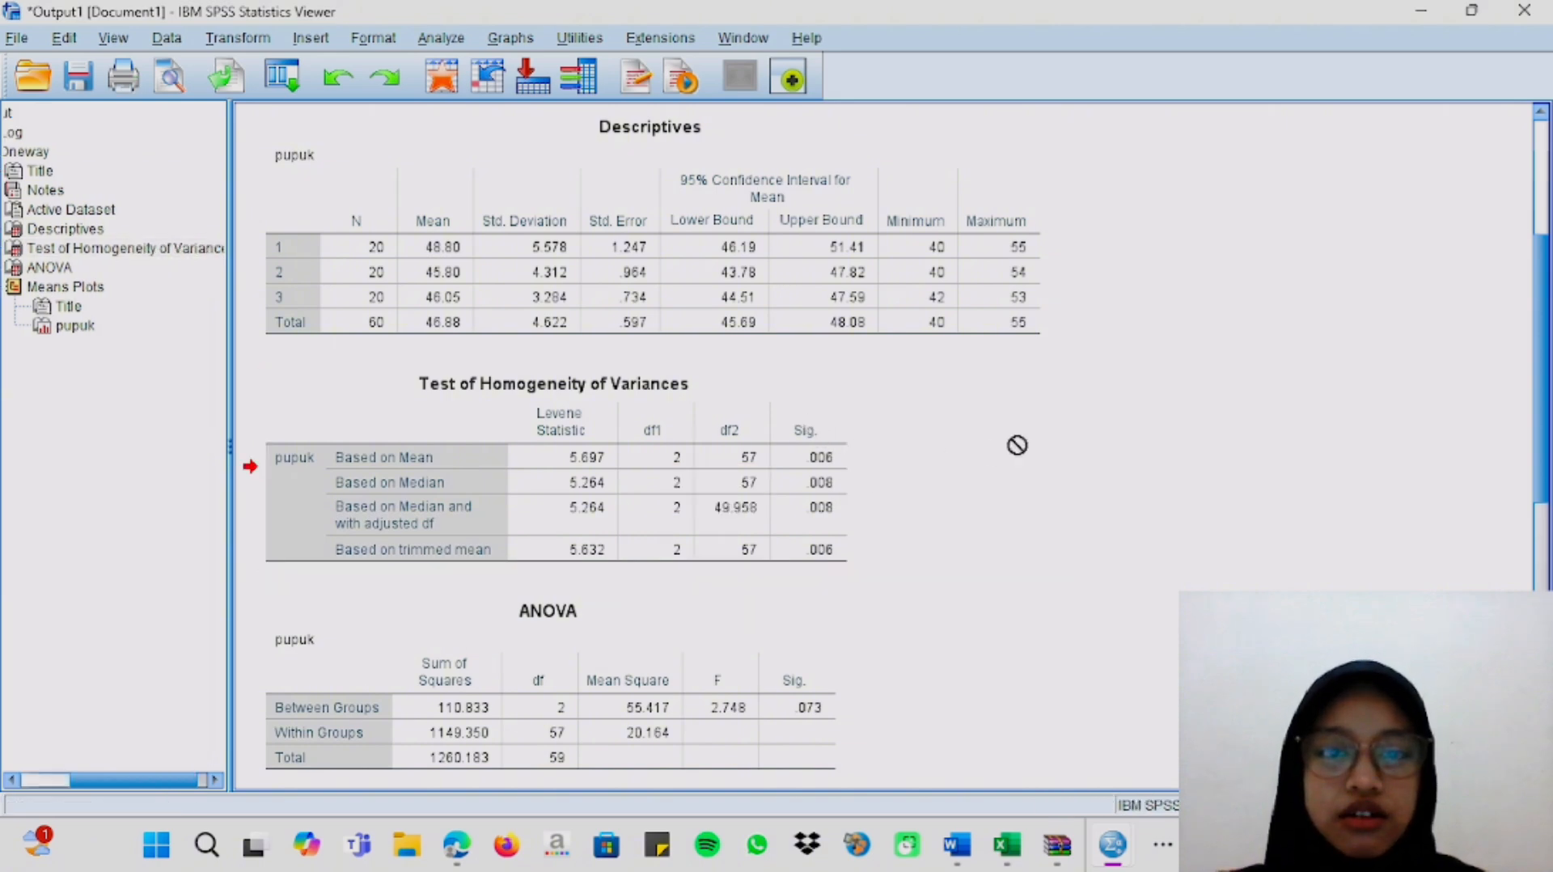
scroll(896, 574, "down", 2)
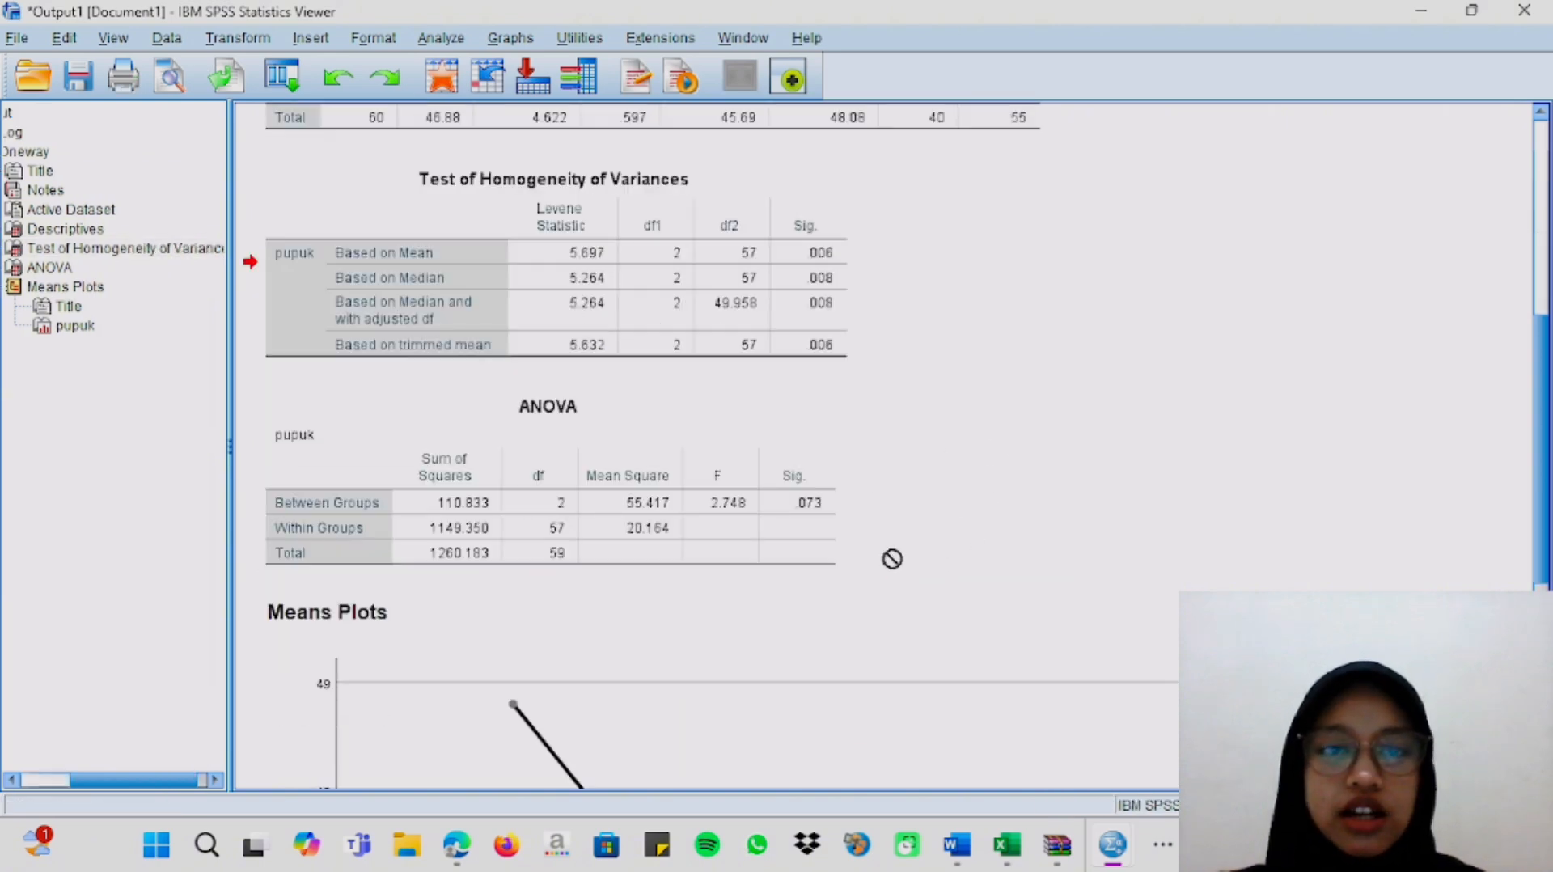
left_click_drag(892, 558, 652, 420)
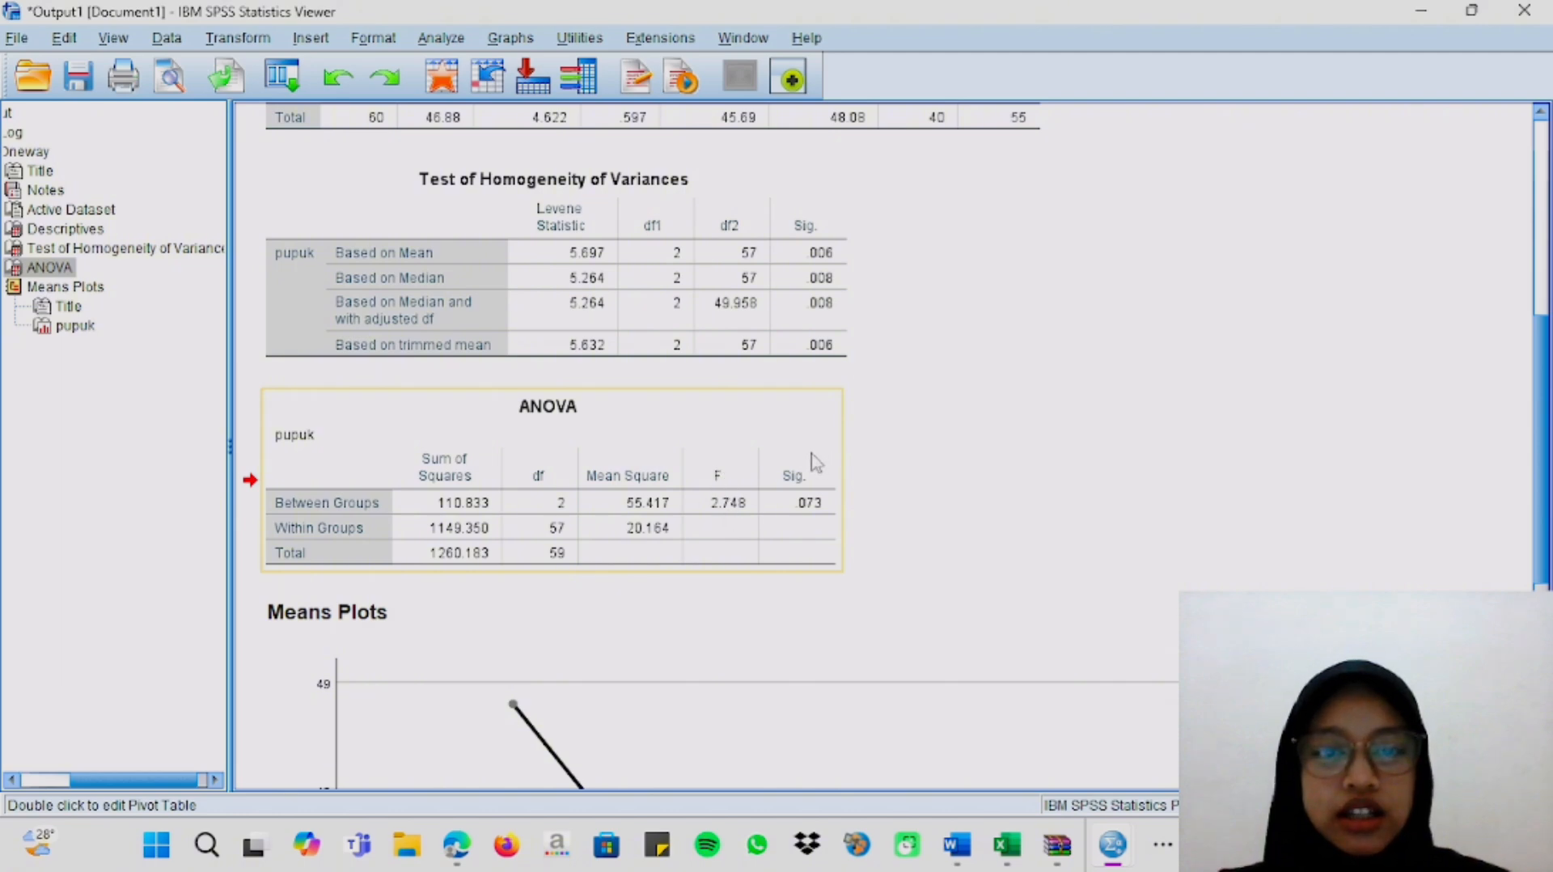
left_click_drag(781, 528, 928, 437)
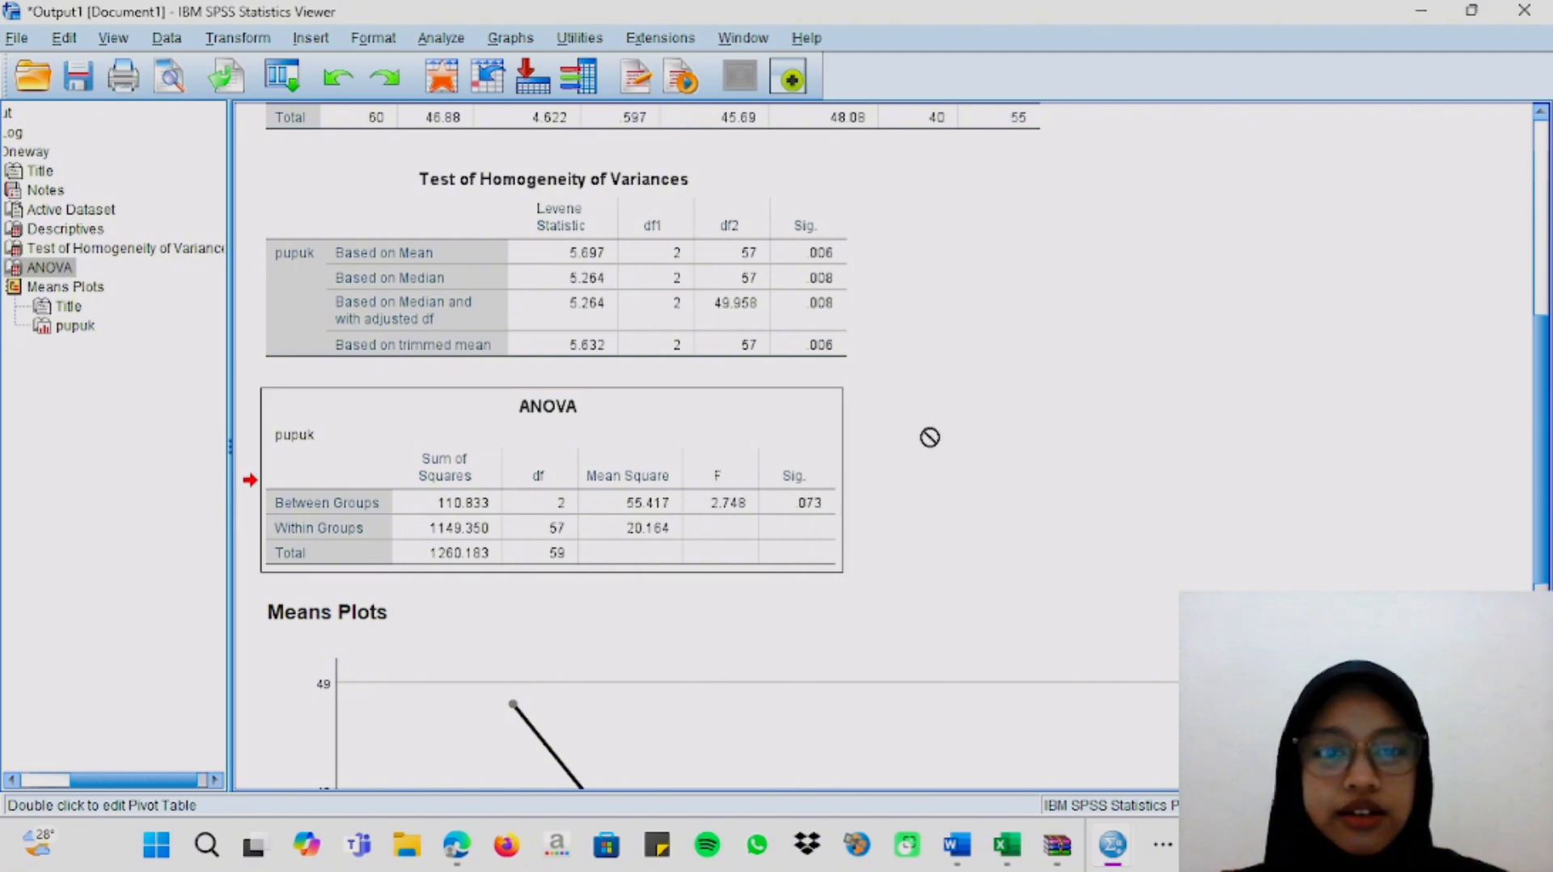
left_click_drag(821, 506, 853, 500)
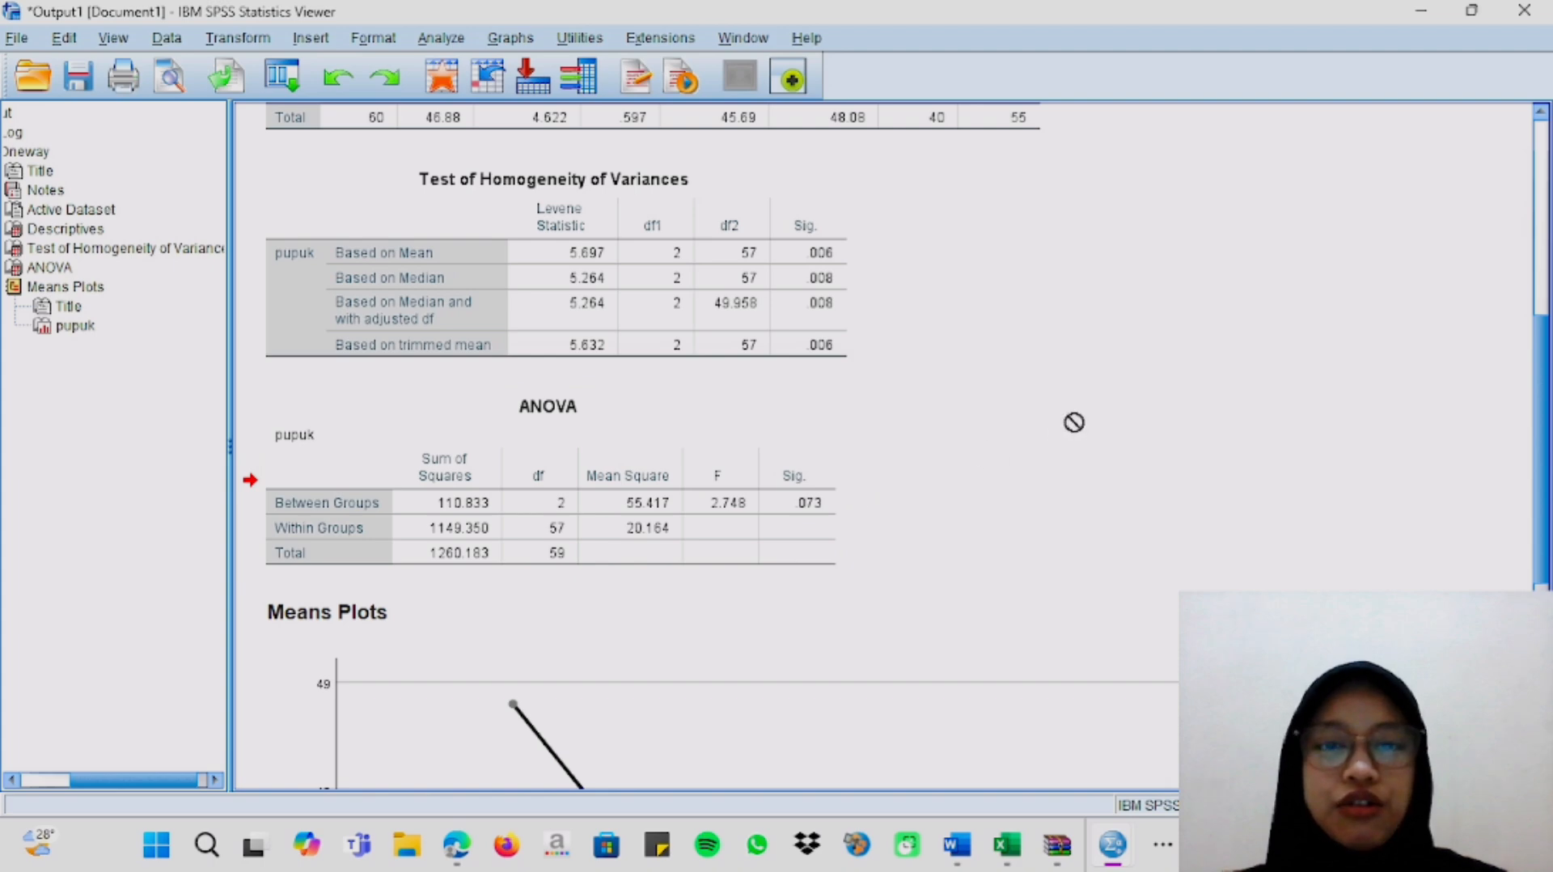
scroll(1073, 419, "up", 3)
scroll(1073, 419, "up", 2)
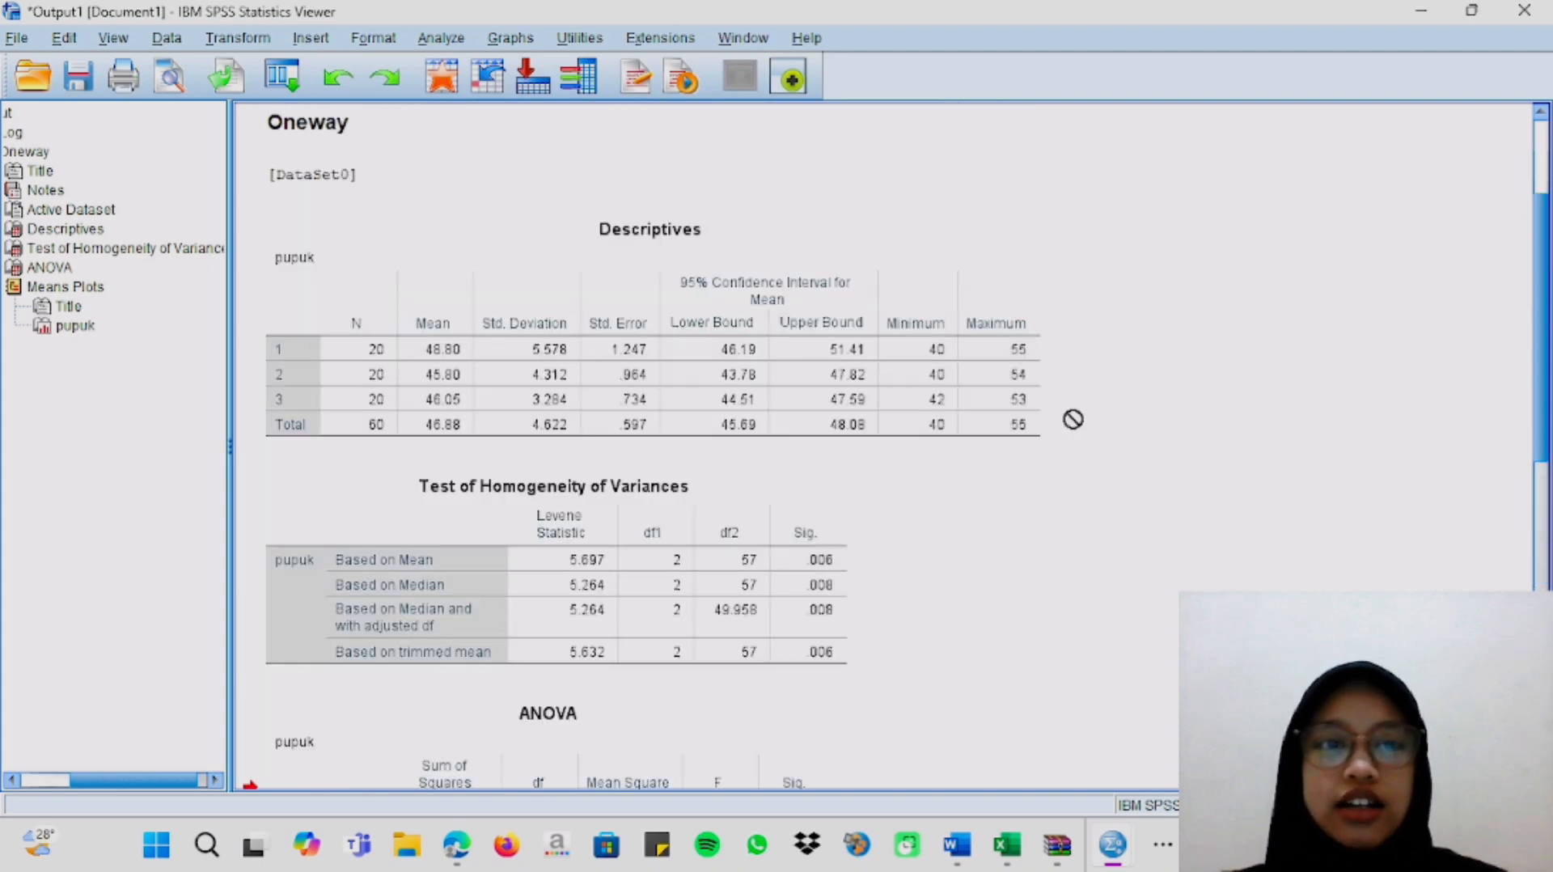
scroll(1074, 418, "down", 3)
scroll(1073, 418, "up", 3)
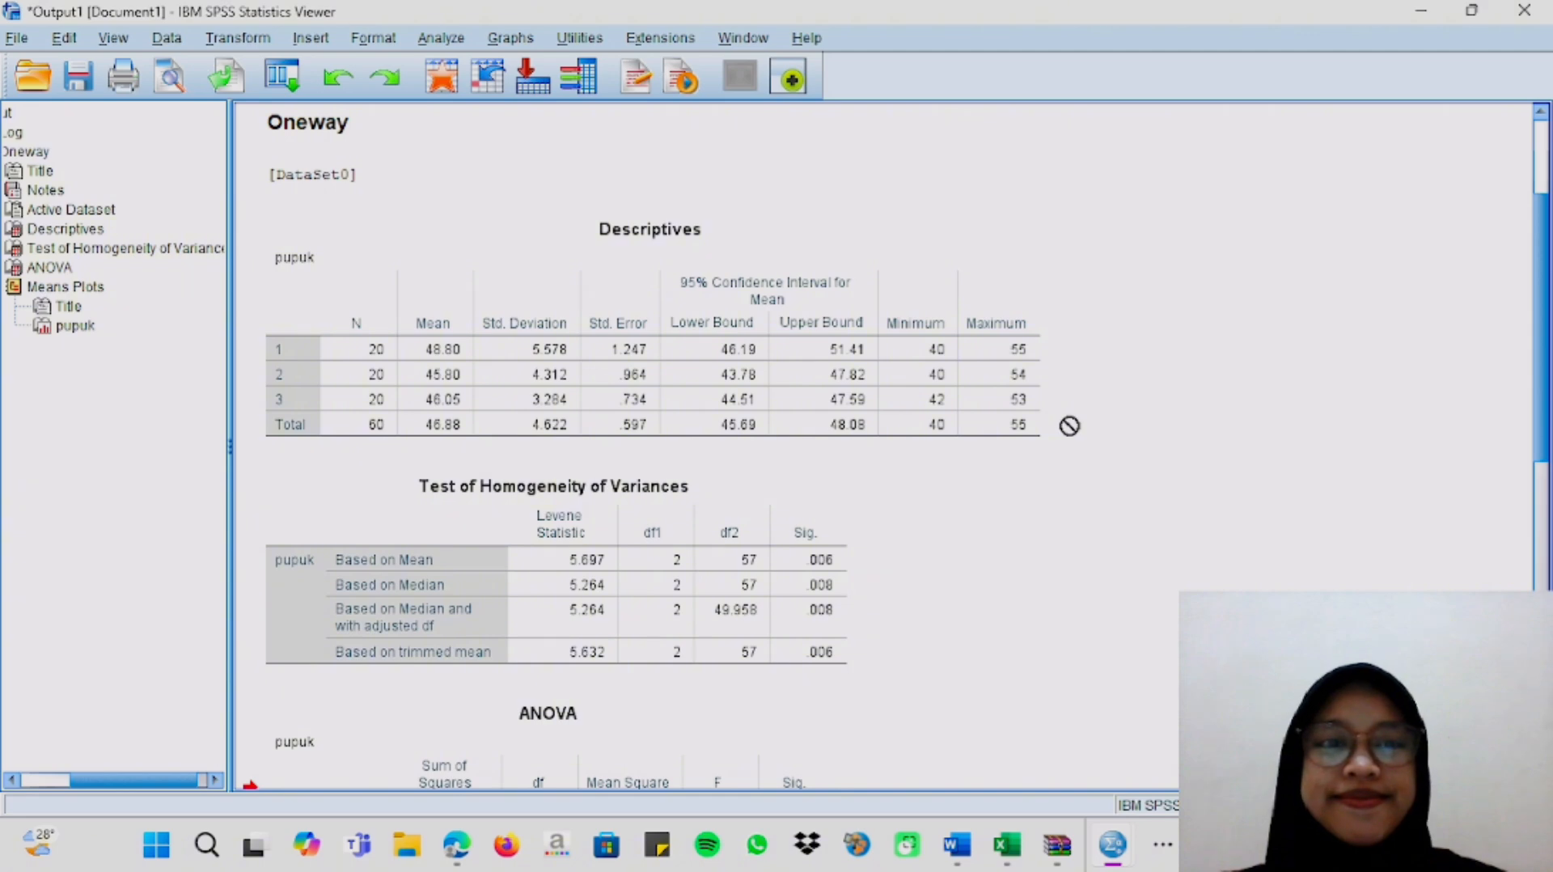
Switch to the Word assignment document and read question 2 on comparing only pupuk kandang and pupuk kascing.
left_click(954, 845)
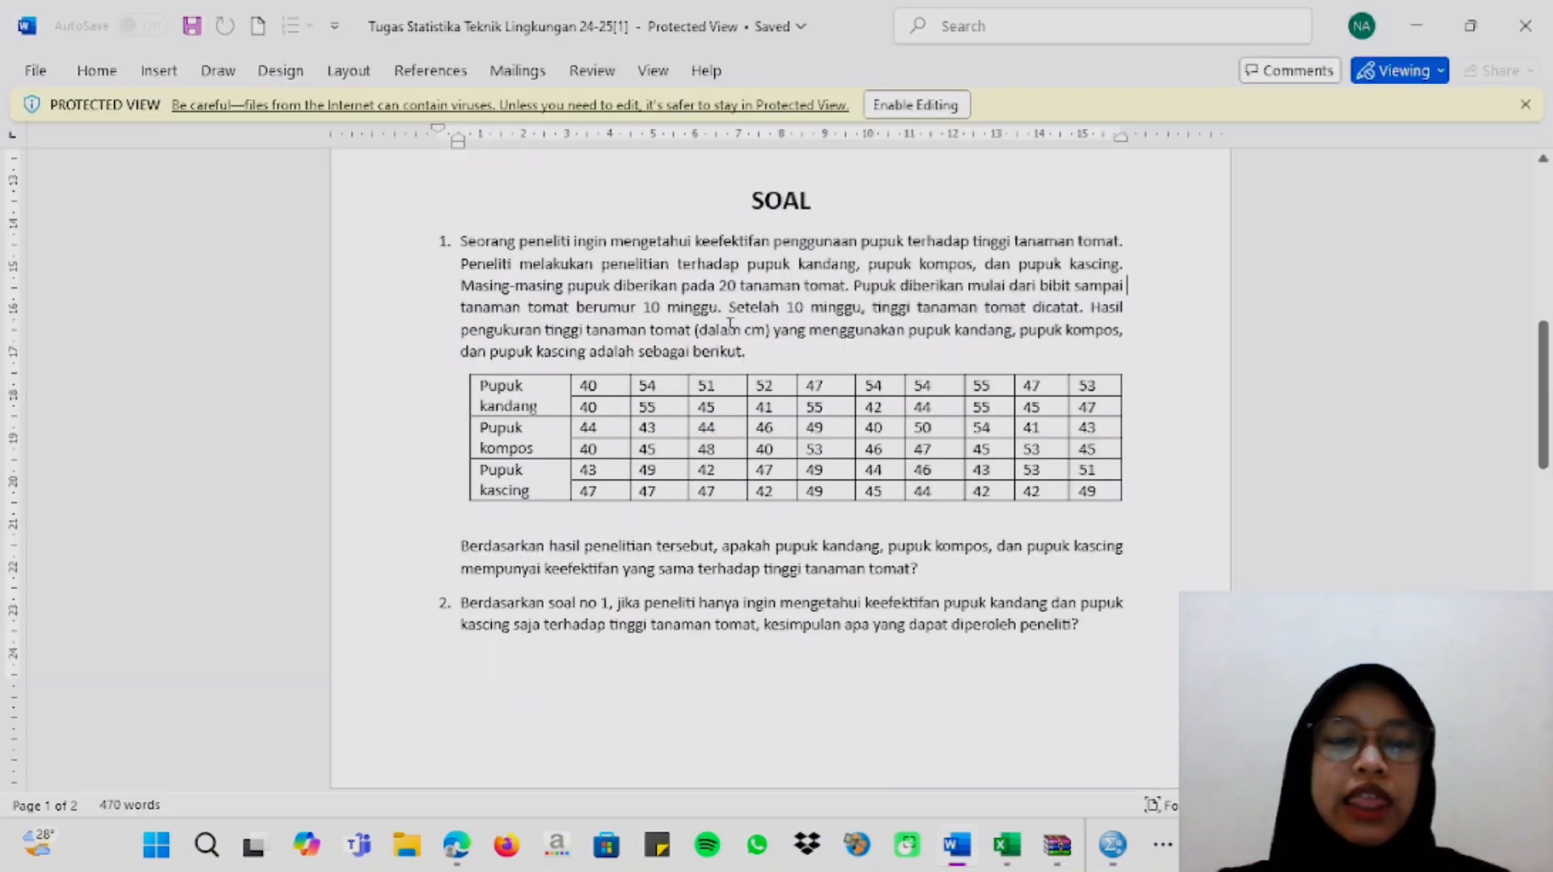
scroll(731, 323, "down", 5)
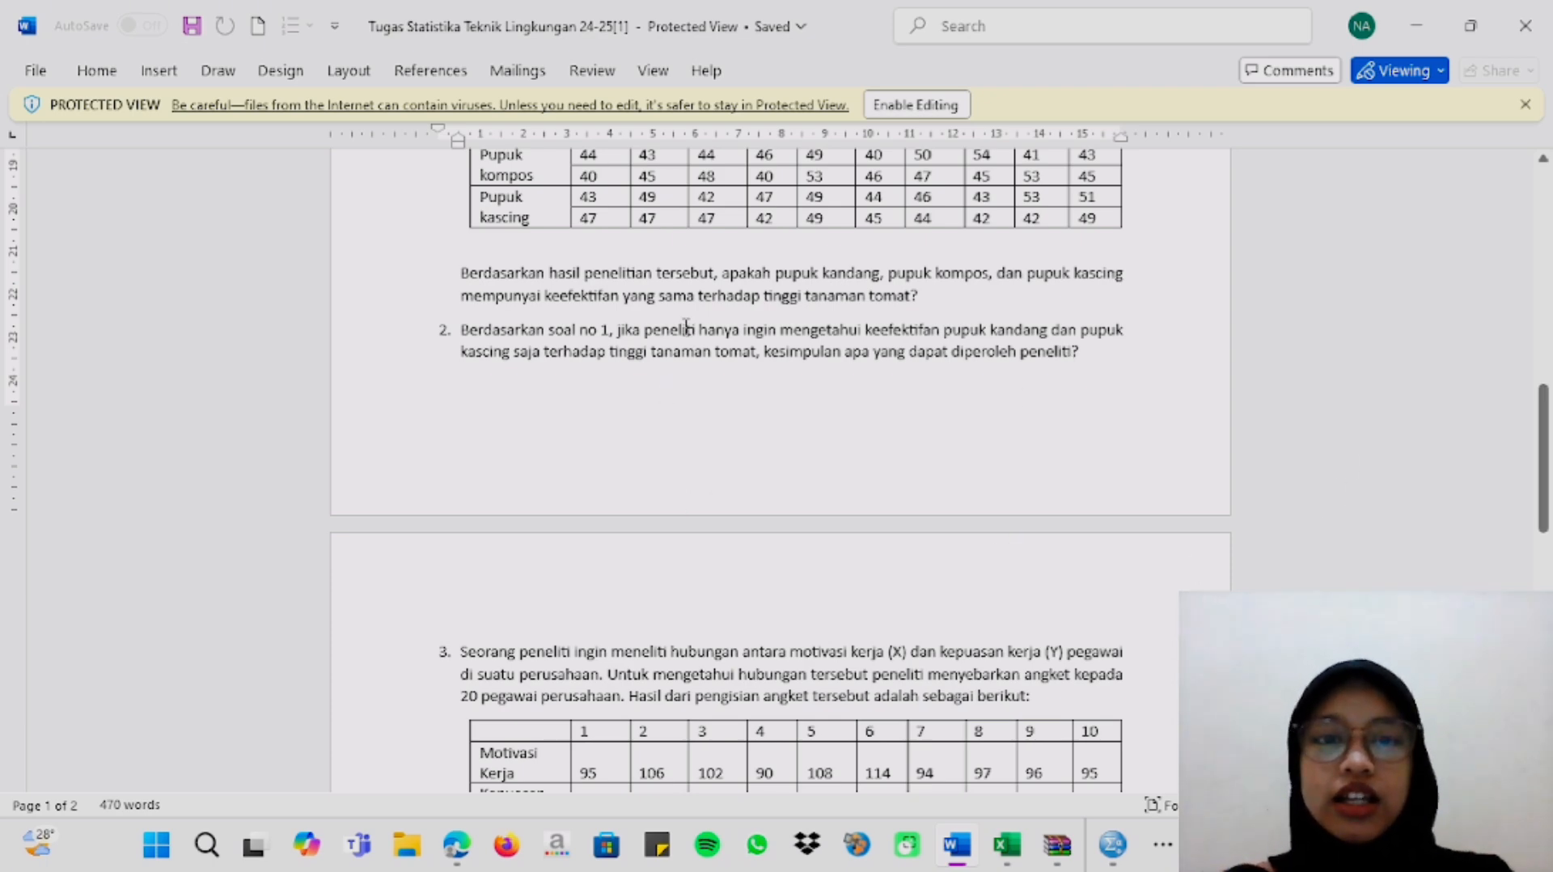
scroll(686, 327, "up", 4)
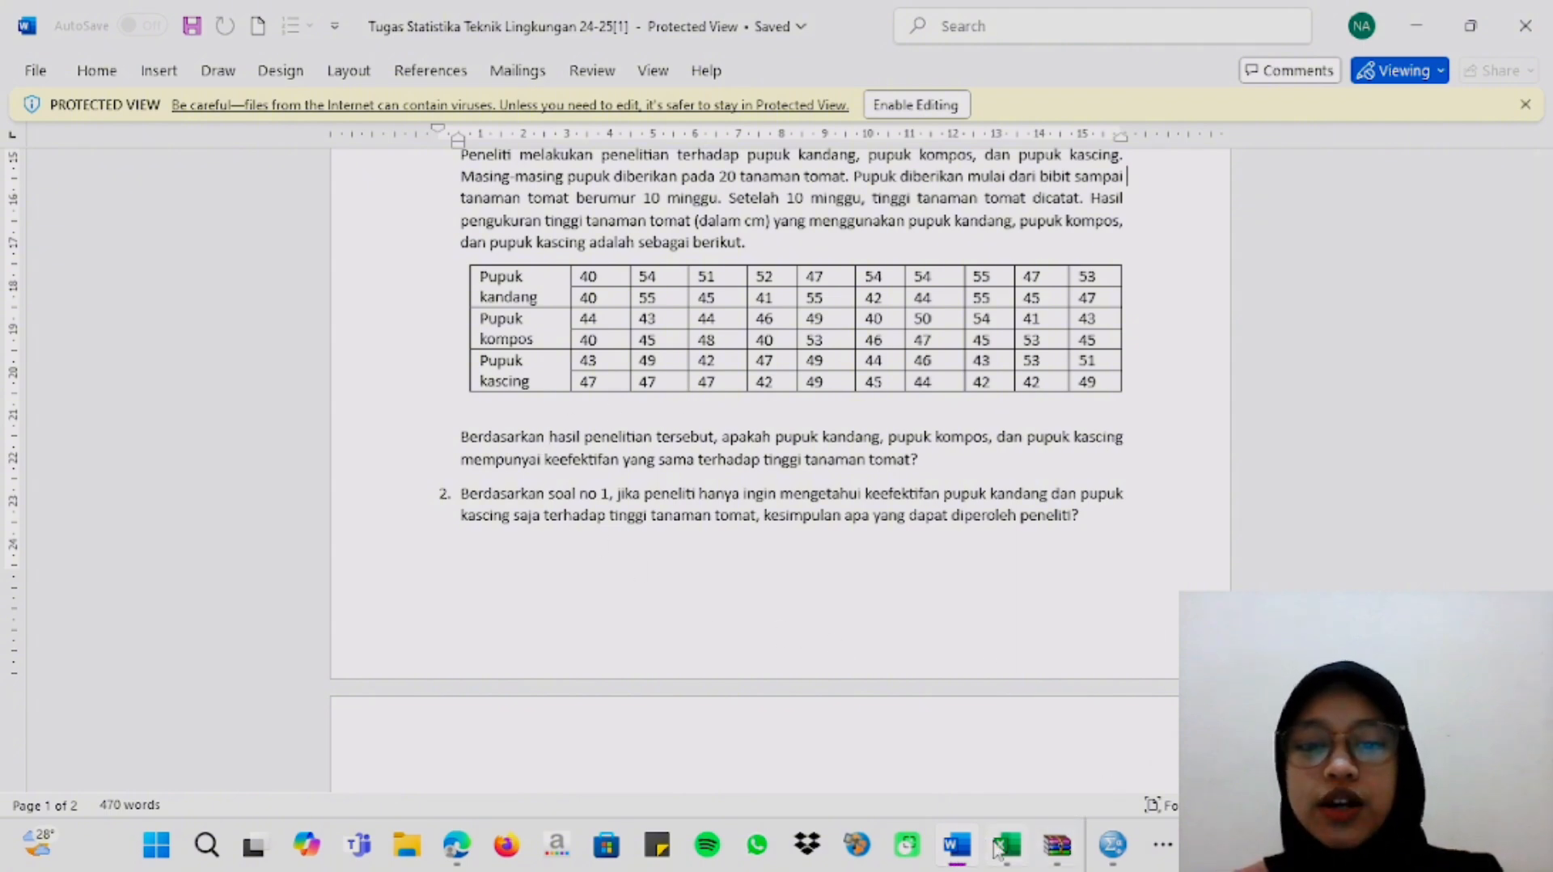
Switch to the Book1 workbook in Excel, clear the copy marquee on Sheet7 and enable editing.
mouse_move(996, 845)
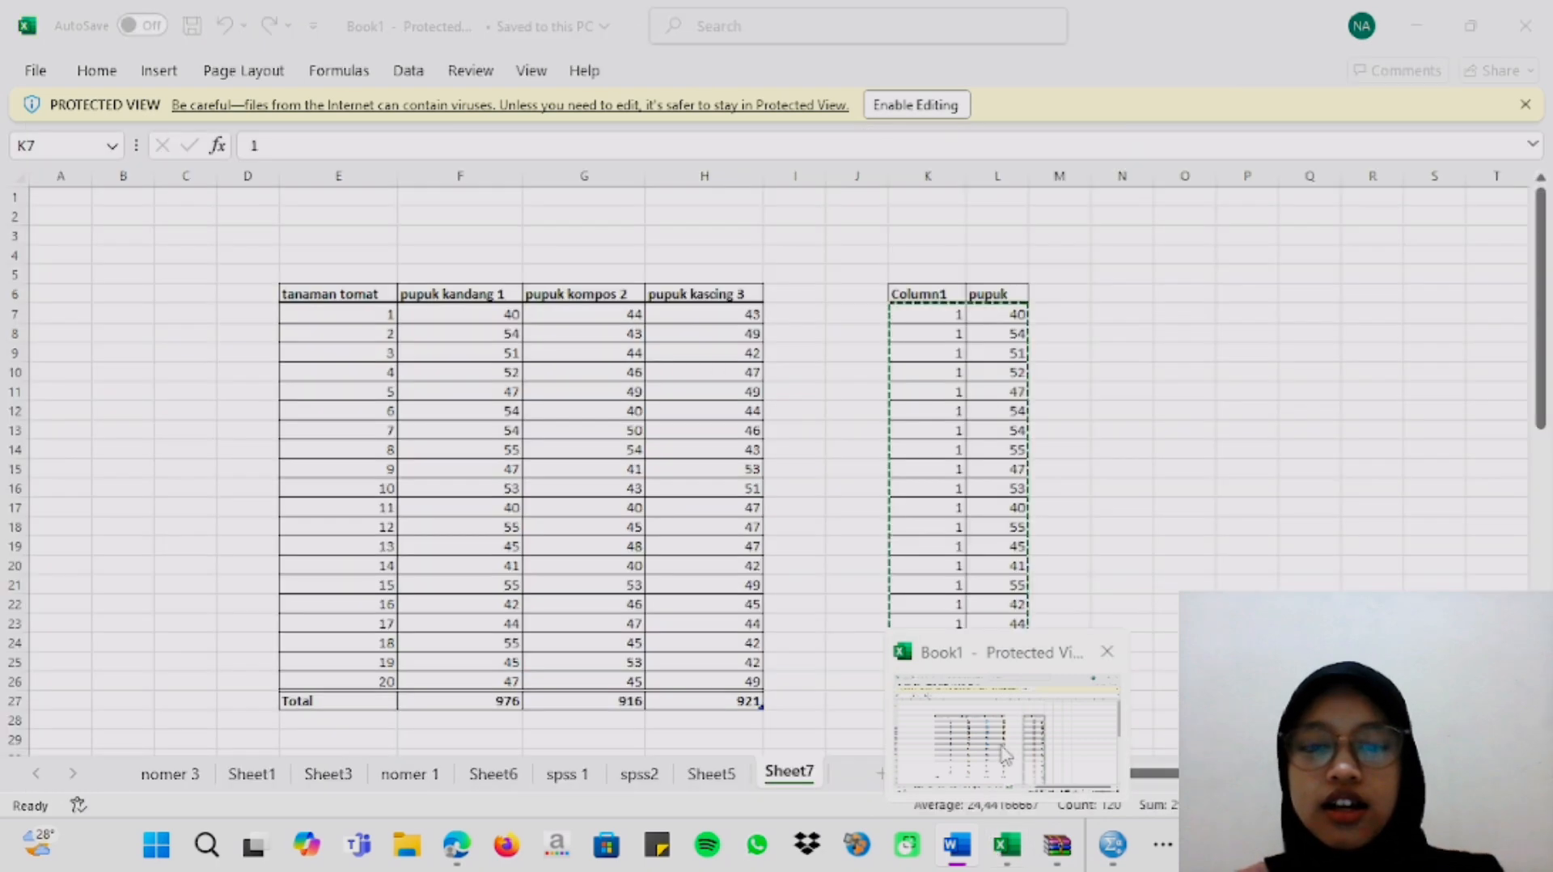
left_click(1006, 754)
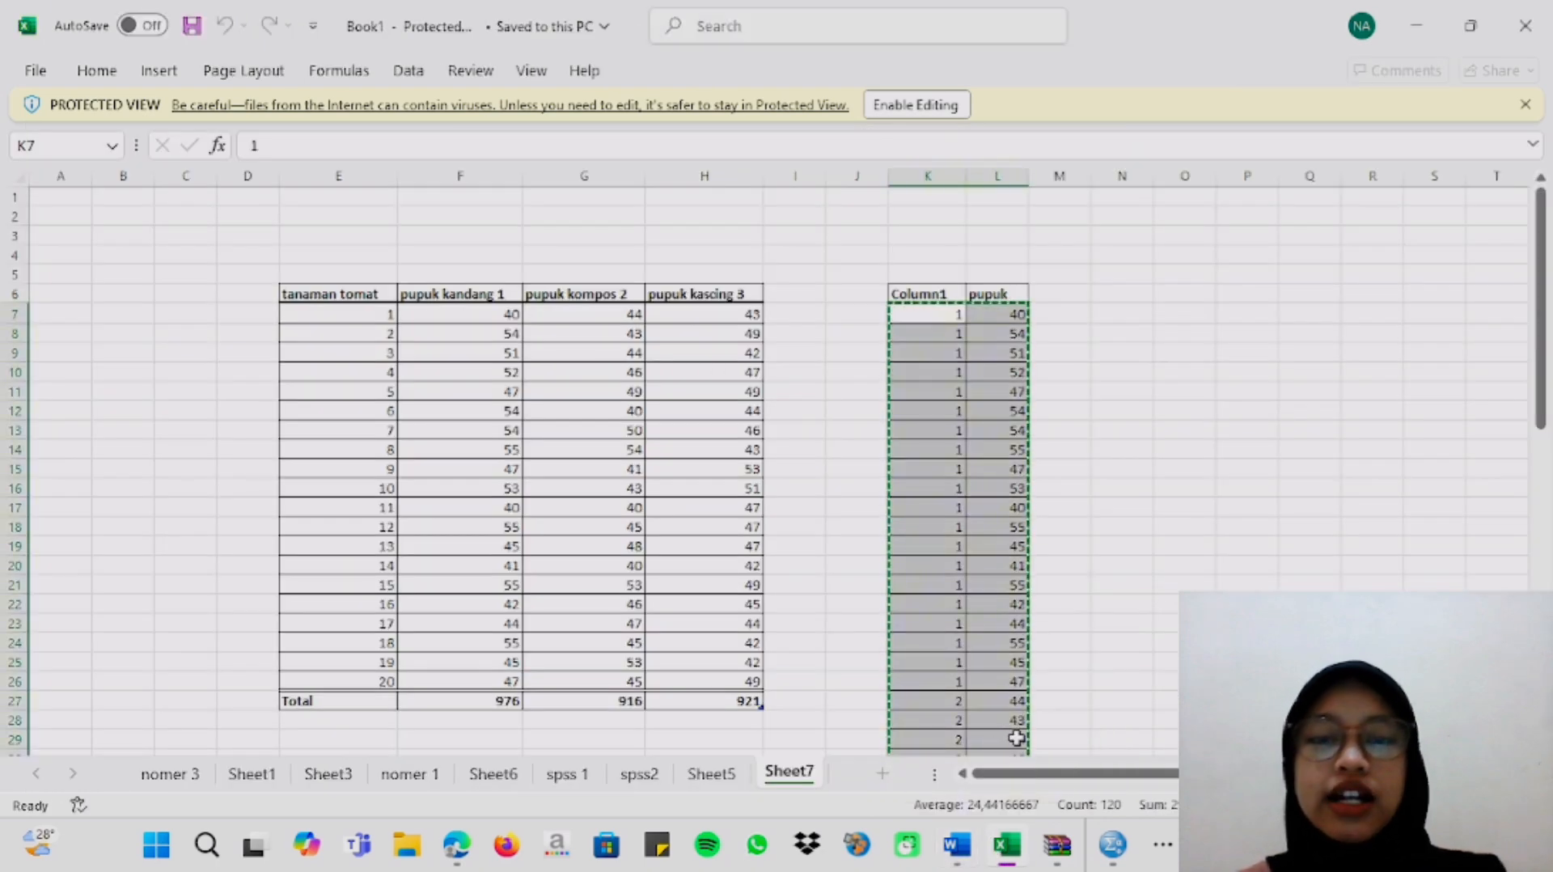
left_click(1193, 313)
left_click(1143, 294)
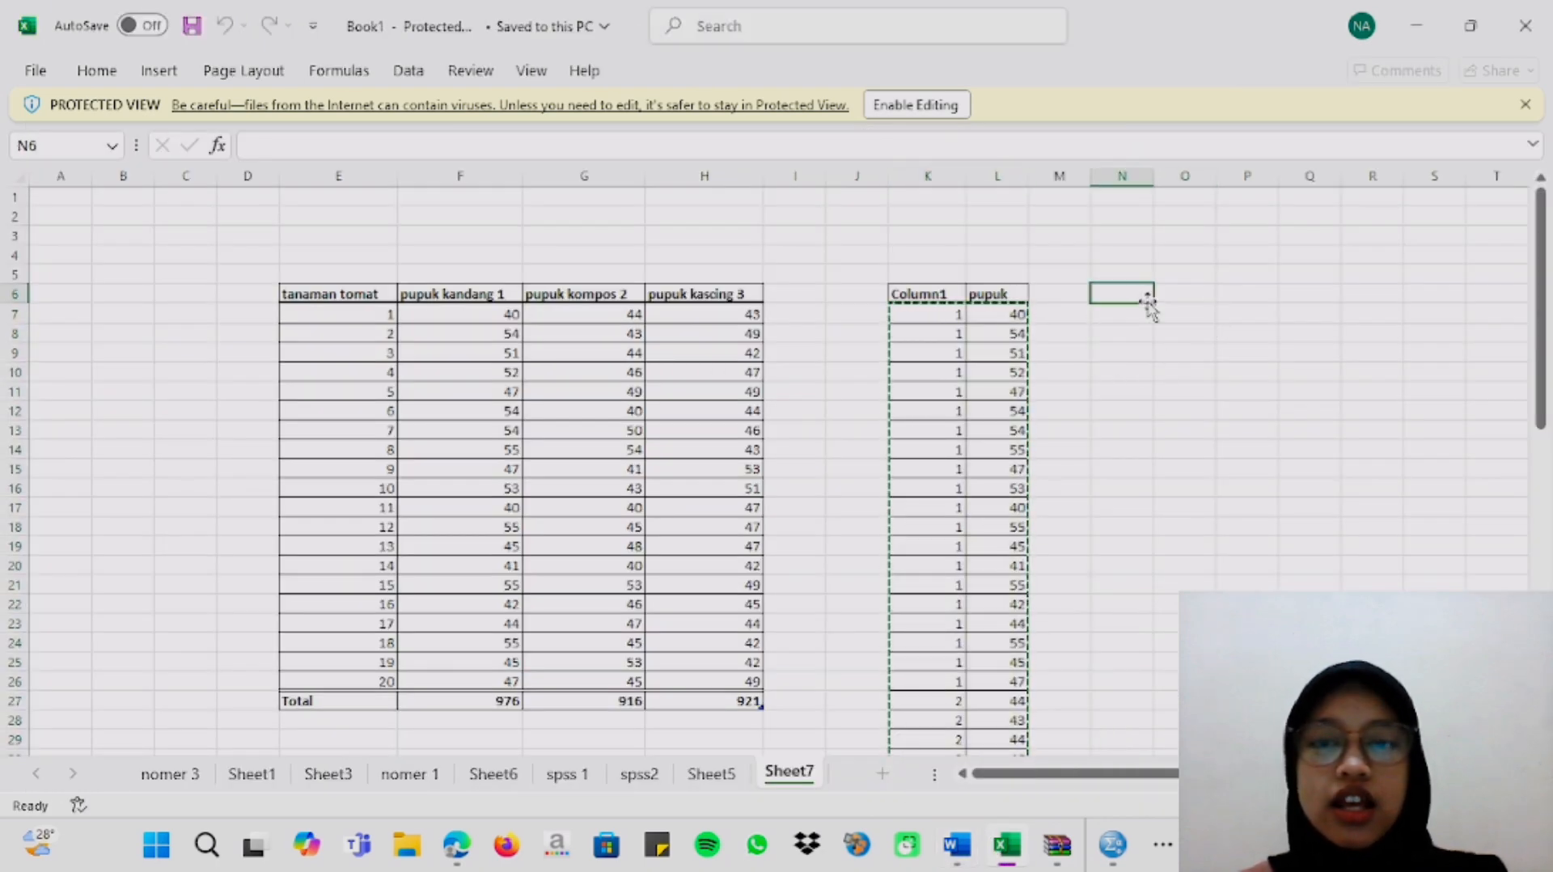
left_click(950, 291)
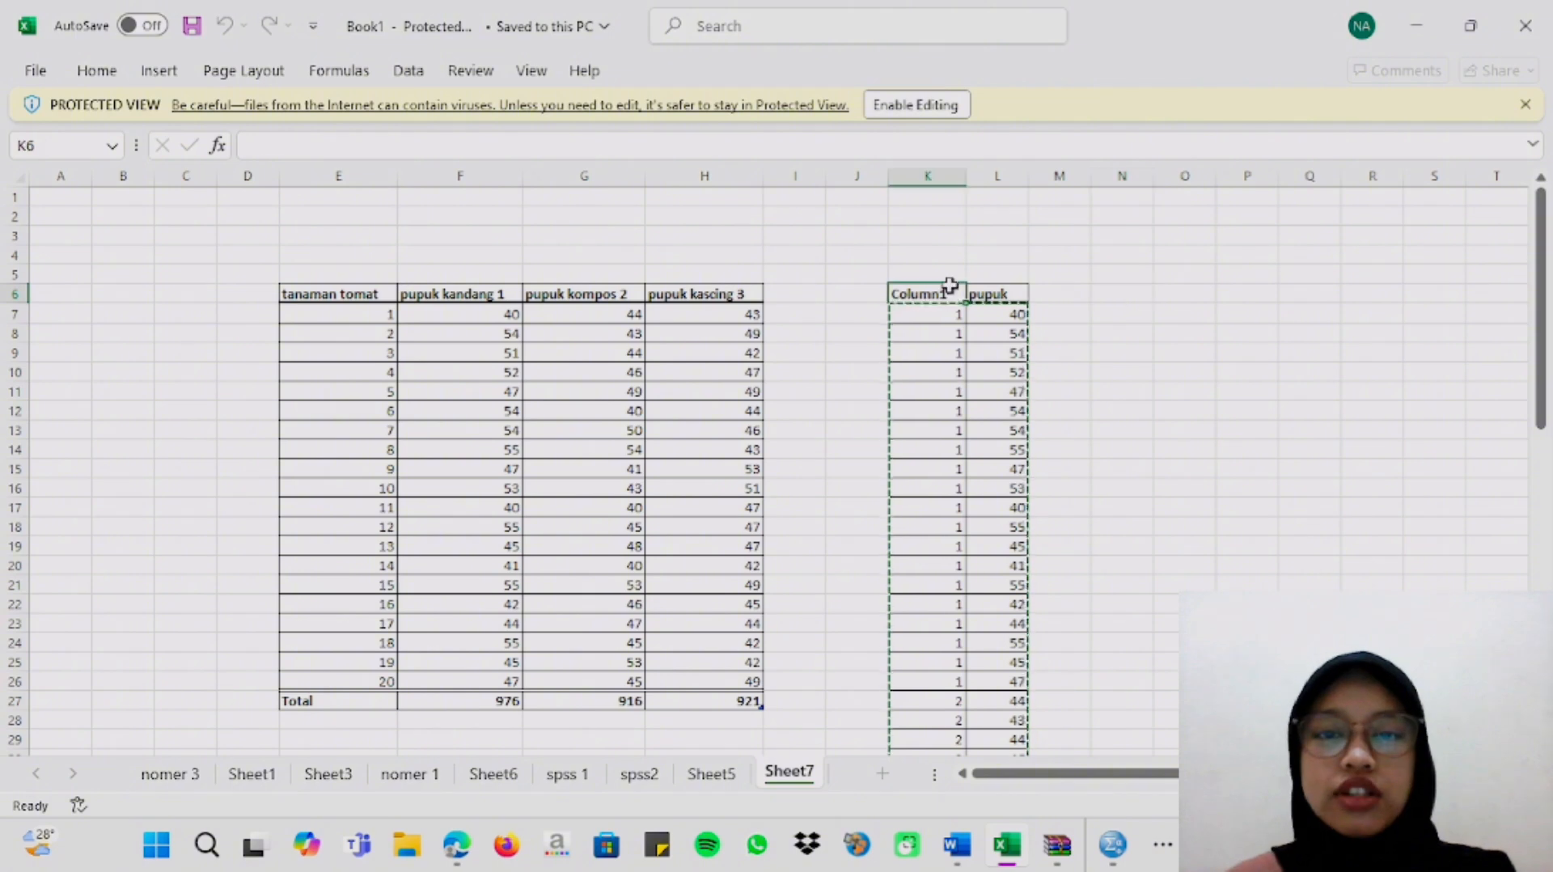
scroll(970, 558, "down", 3)
scroll(981, 523, "up", 3)
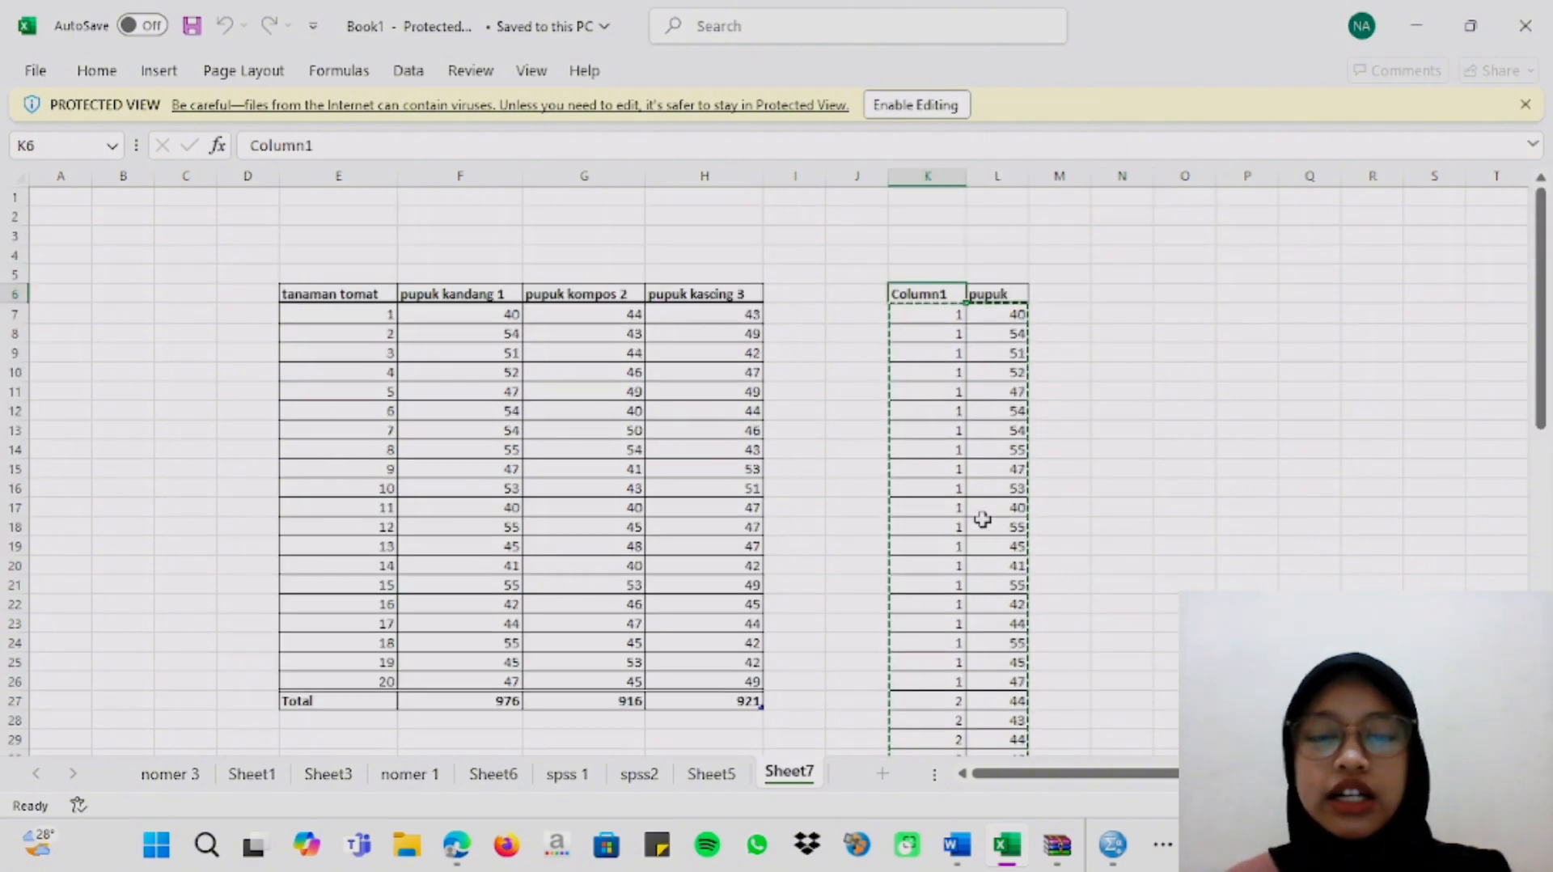
left_click(1121, 294)
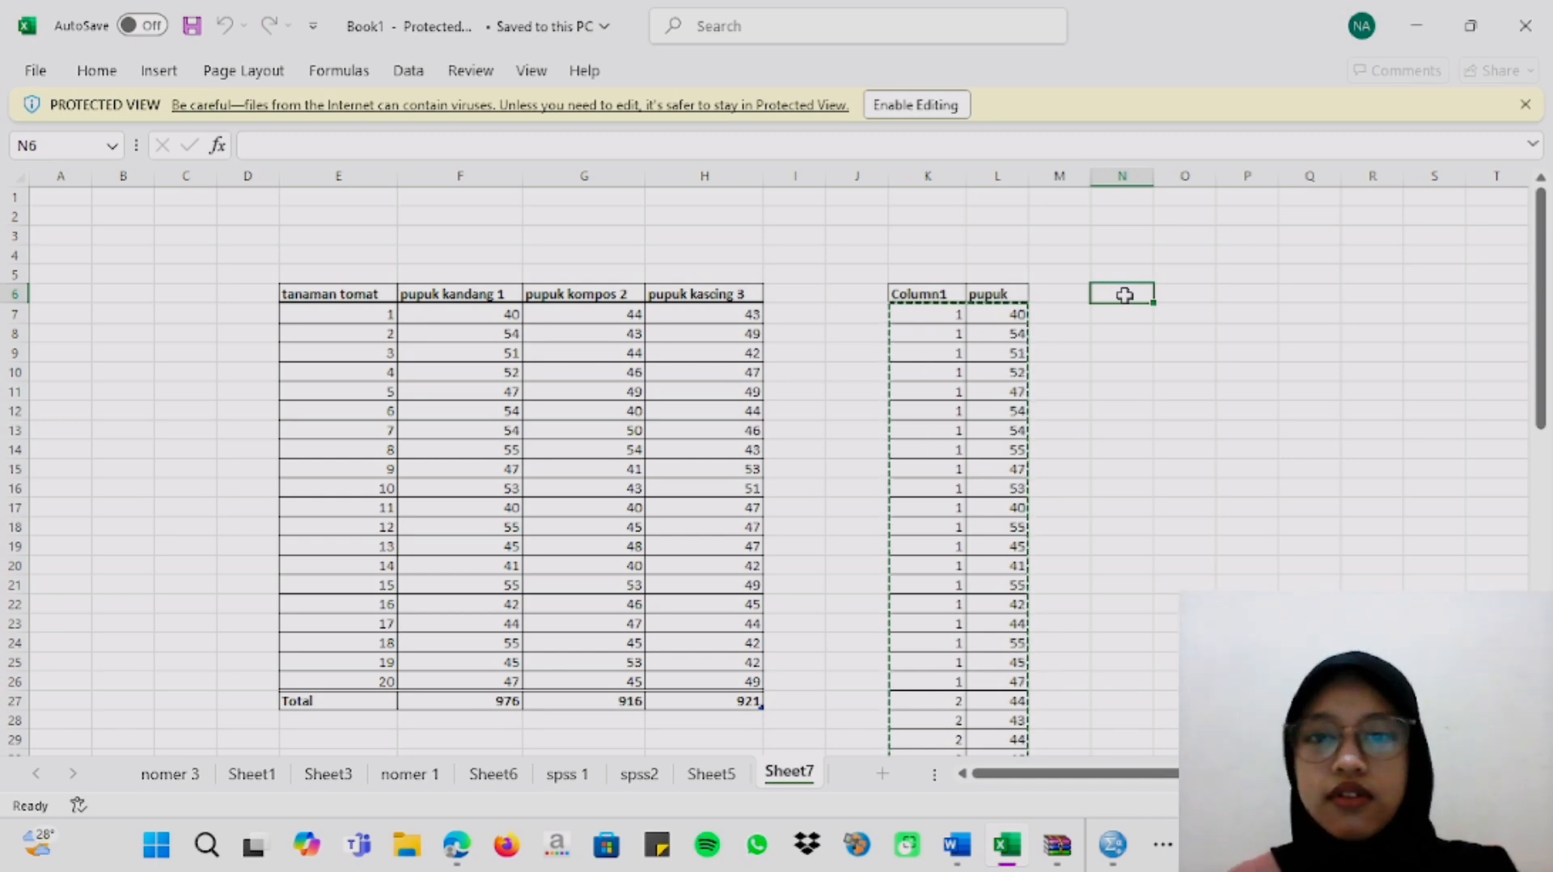
key("Escape")
left_click(951, 106)
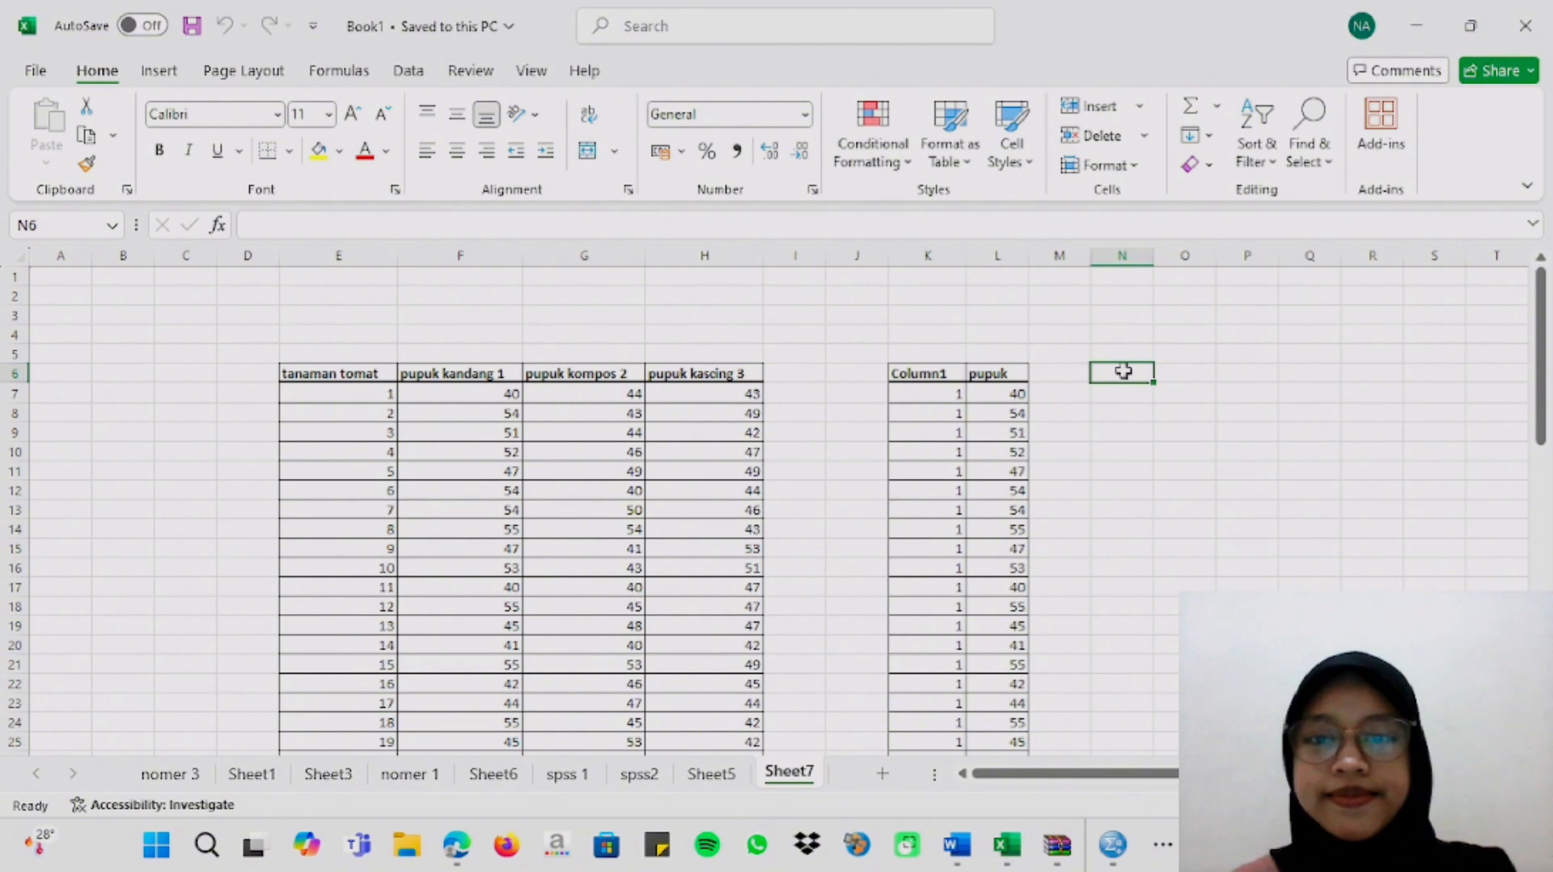
Enter the headers colom in N6 and pupuk in O6.
type("colom")
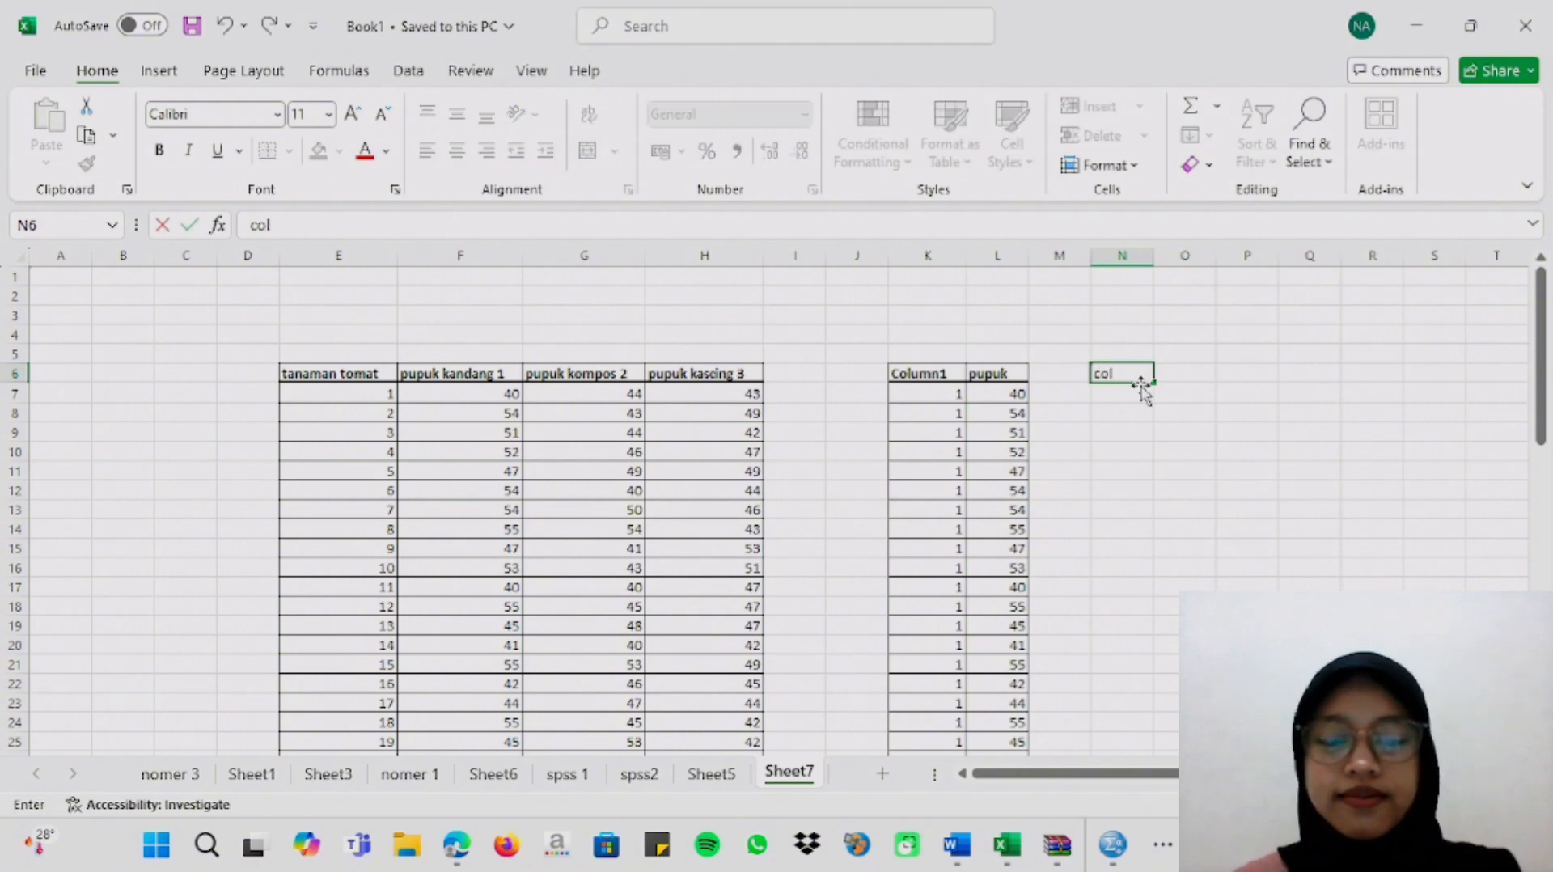
left_click(1185, 384)
type("pupuk")
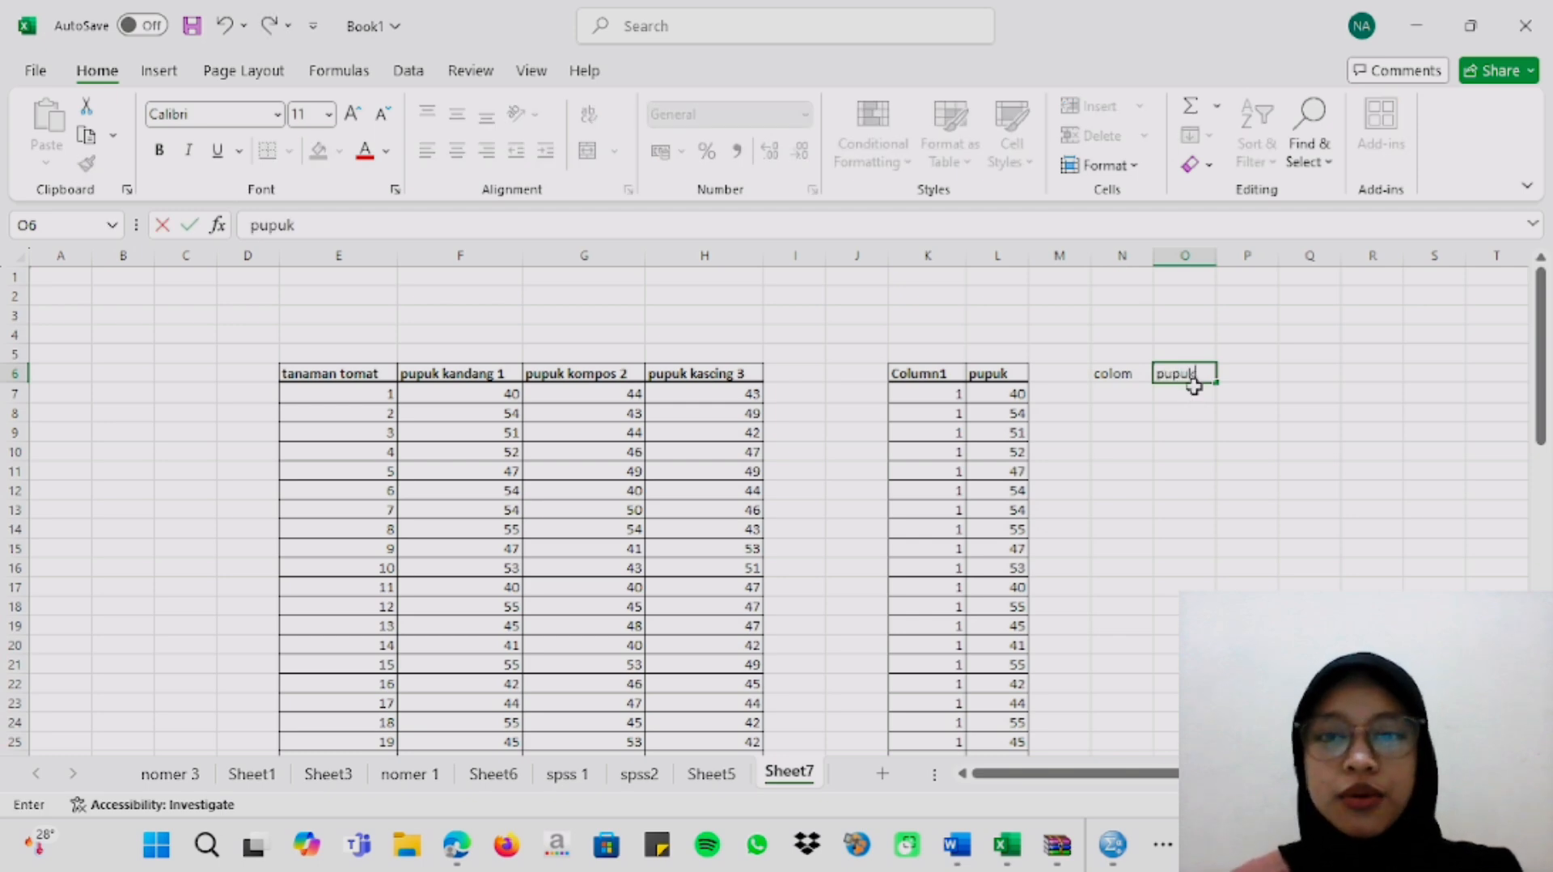
left_click(1126, 390)
Copy the group codes for groups 1 and 2 from K7:K46 and paste them as values under colom starting at N7.
scroll(954, 364, "down", 1)
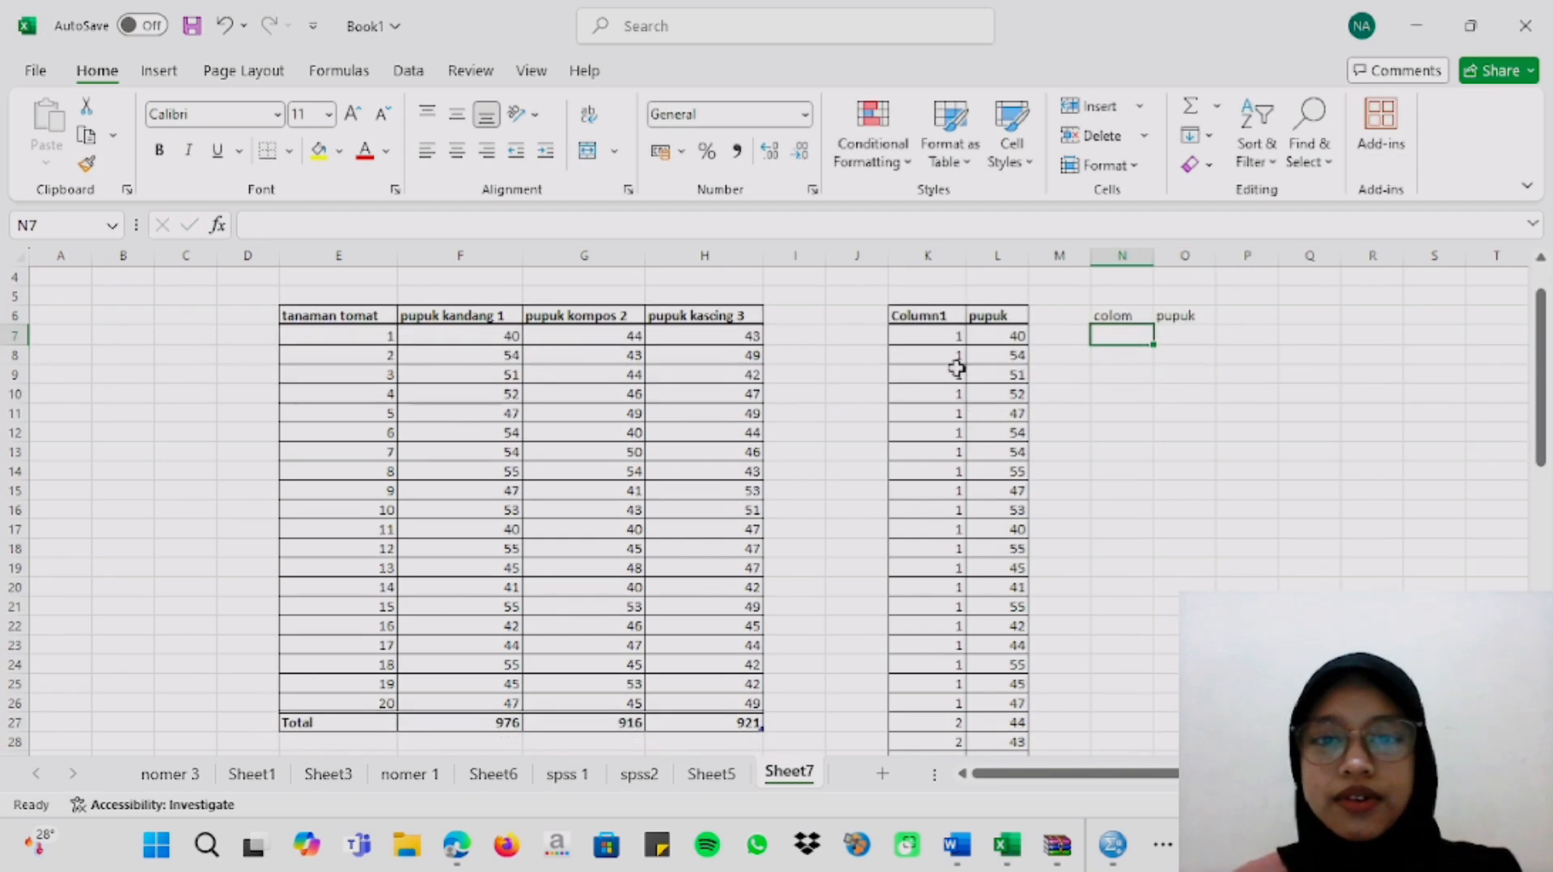
left_click_drag(944, 336, 941, 625)
right_click(941, 626)
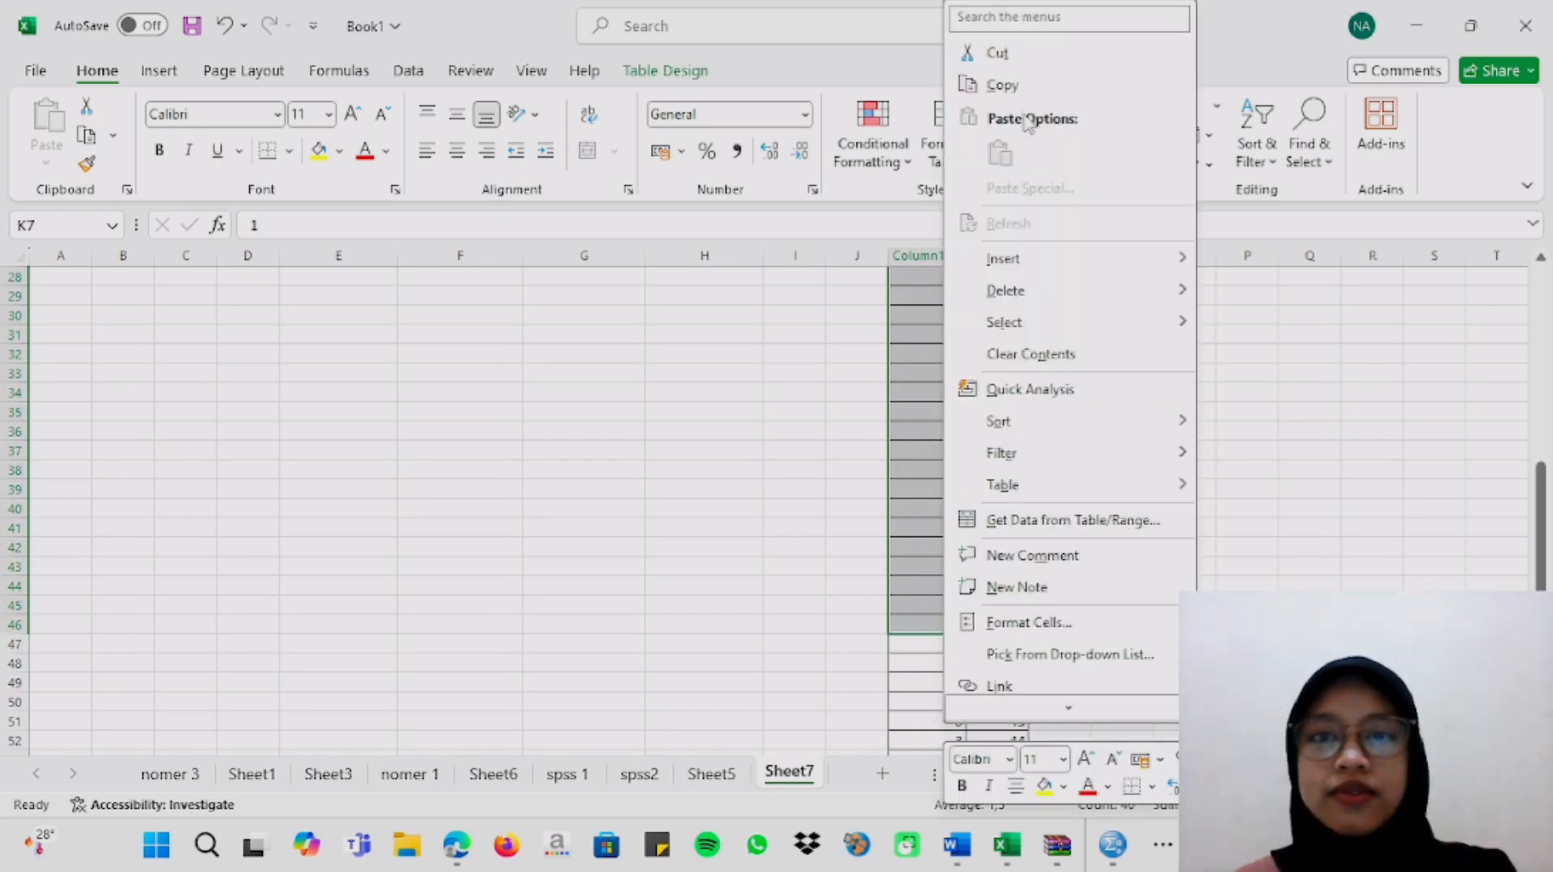
left_click(1003, 85)
scroll(1210, 385, "up", 9)
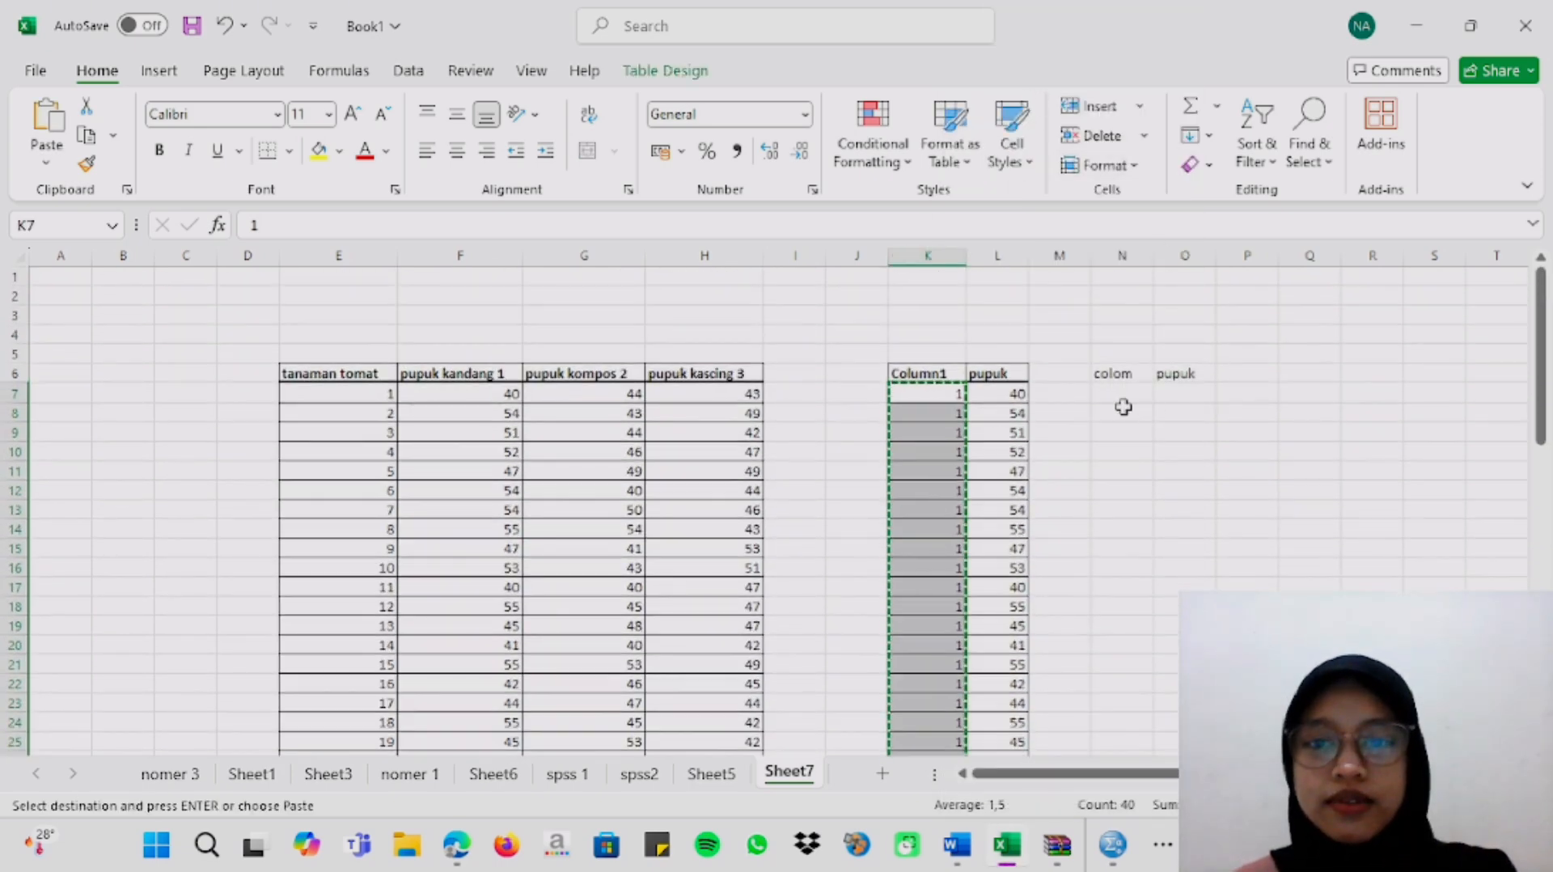
left_click(1129, 400)
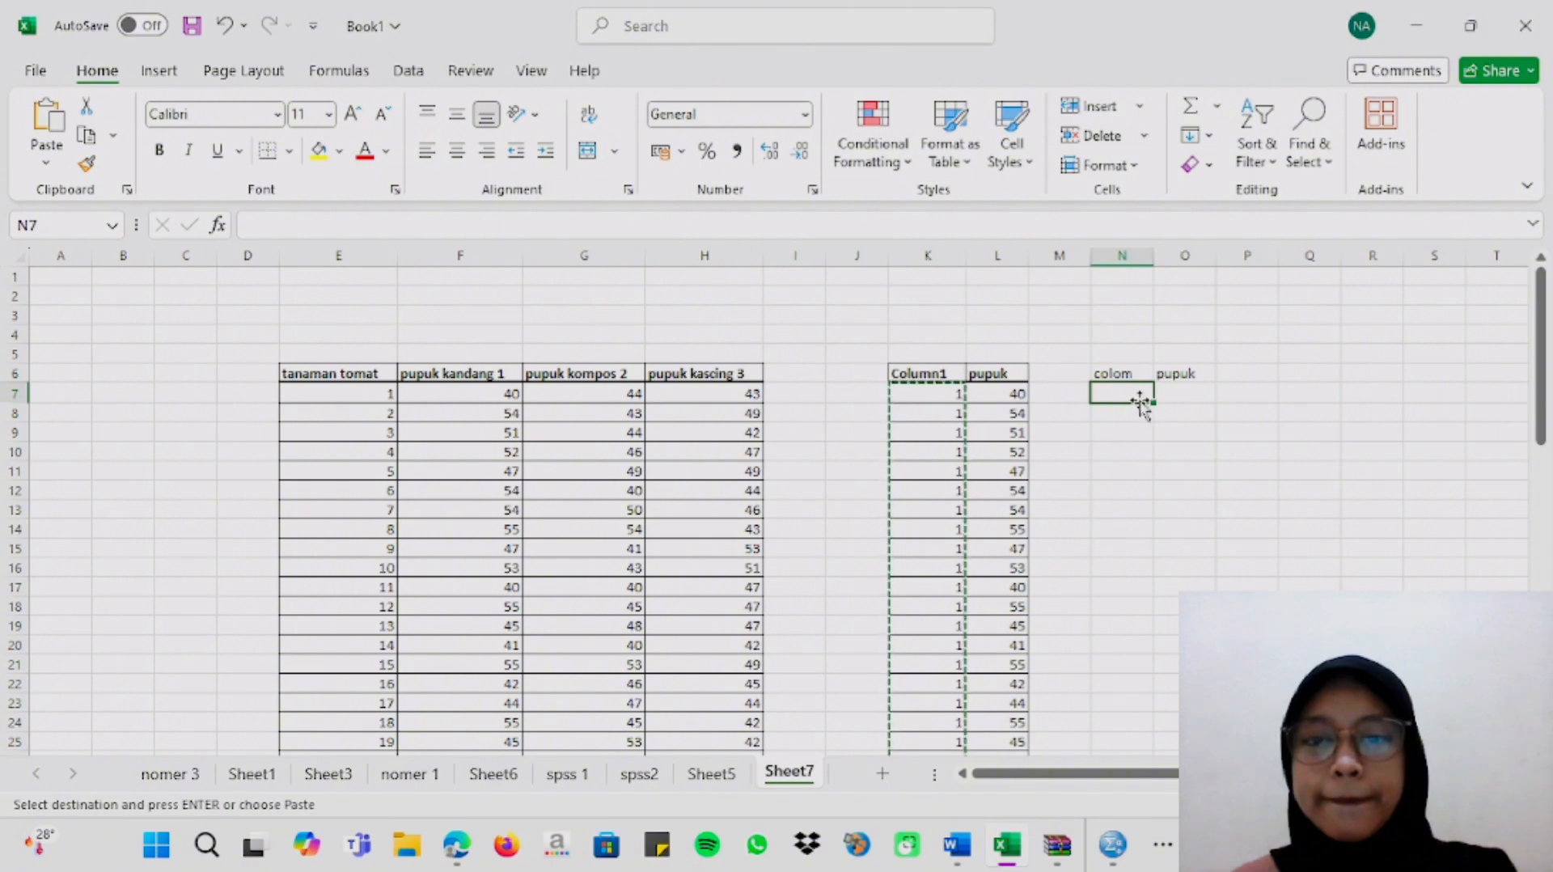
right_click(1131, 407)
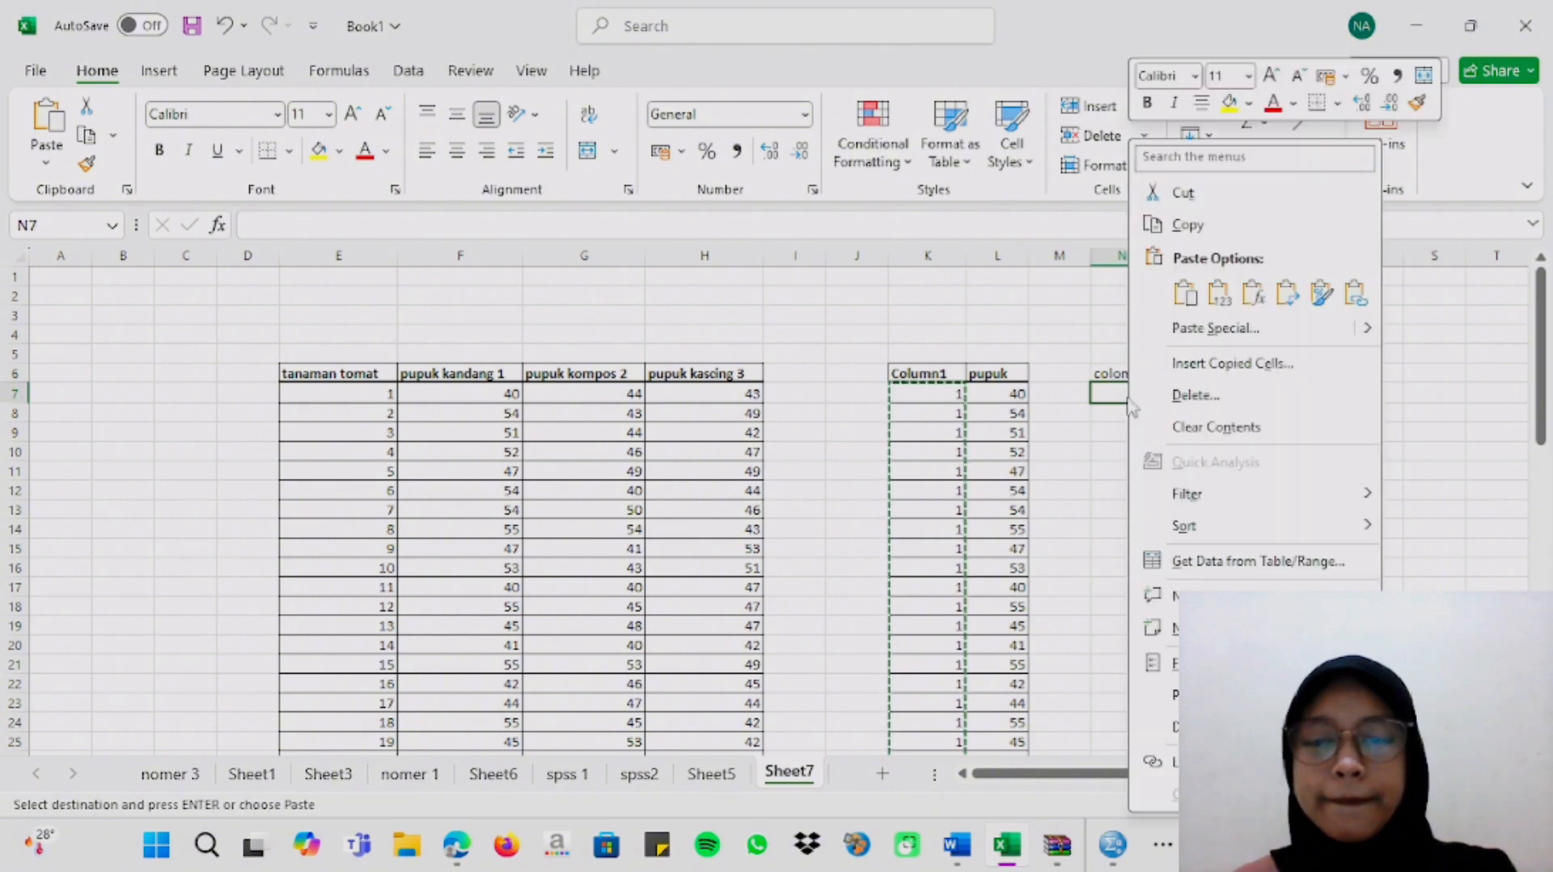
left_click(1215, 306)
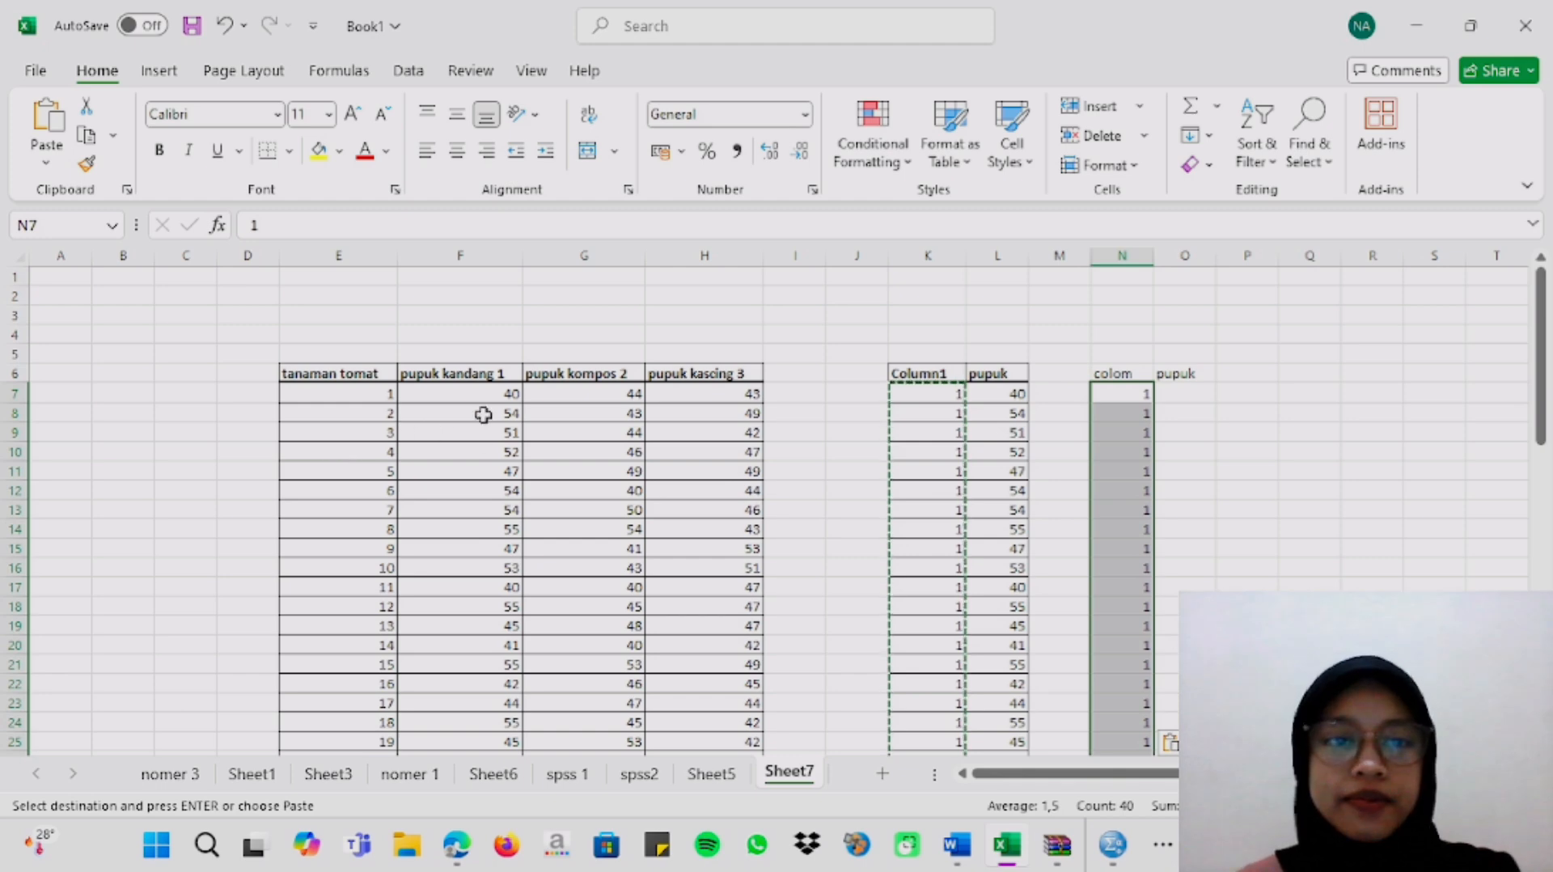
Copy the pupuk kandang 1 heights from F7:F26 and paste them as values under pupuk starting at O7.
left_click(504, 391)
left_click_drag(504, 392, 475, 711)
right_click(471, 632)
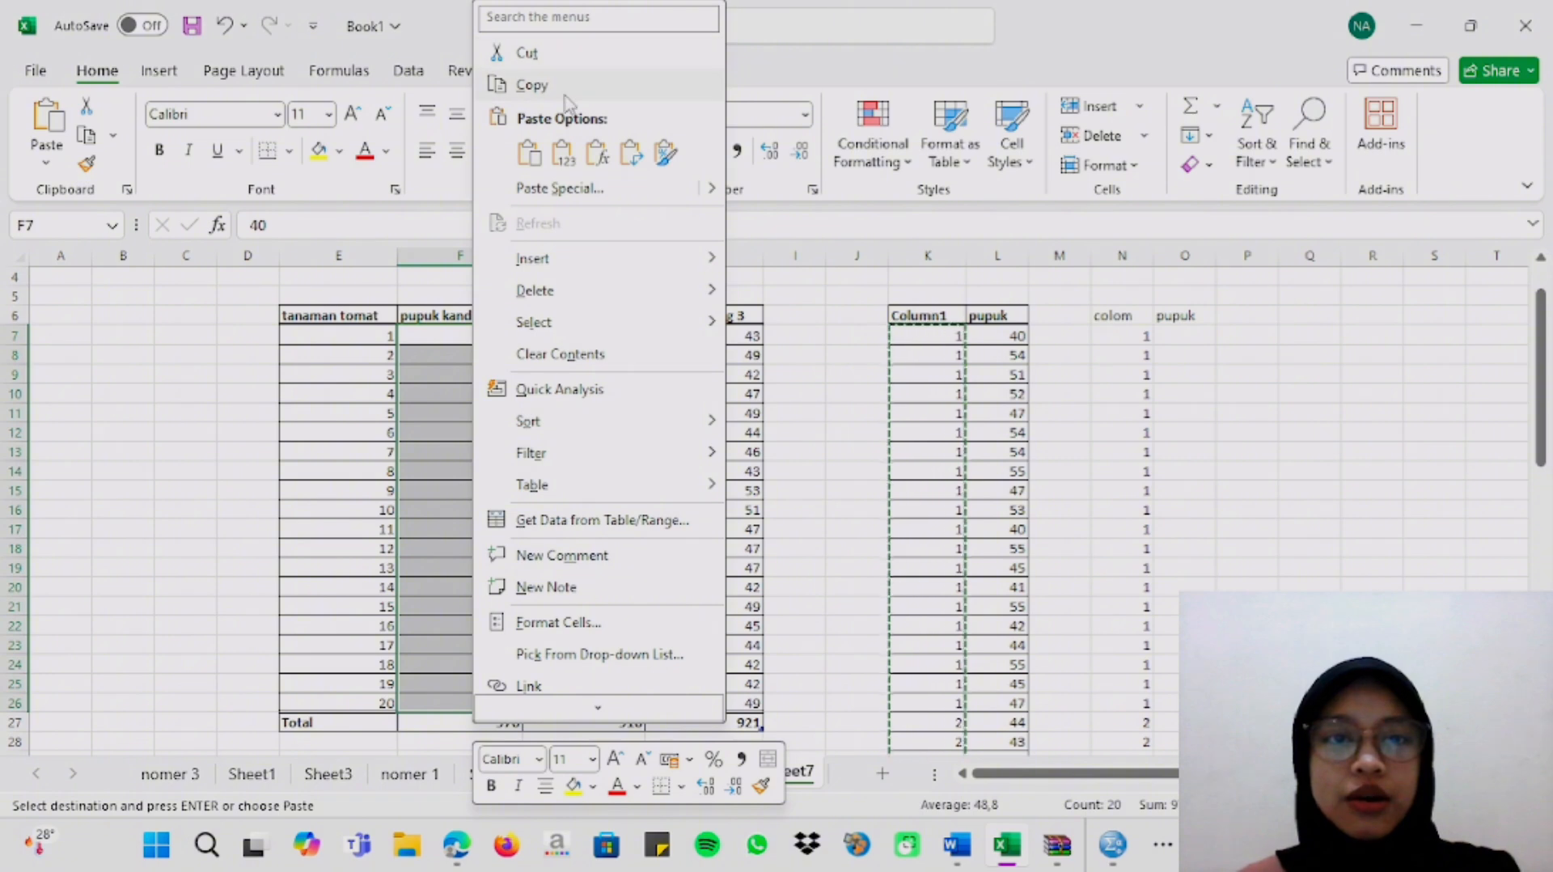
left_click(526, 84)
left_click(1193, 340)
right_click(1193, 340)
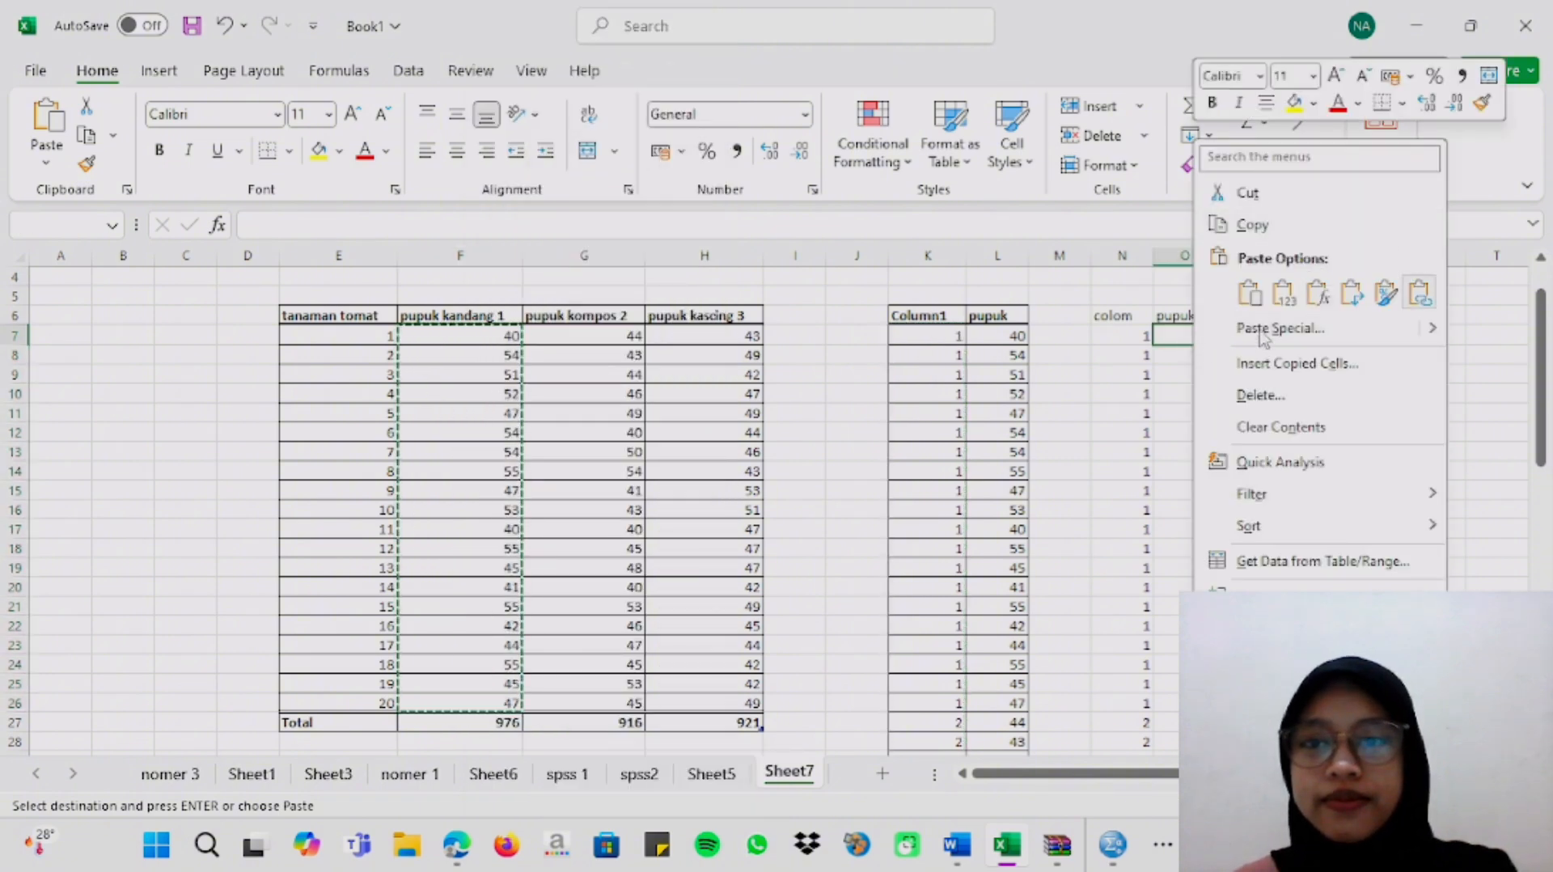
key("Escape")
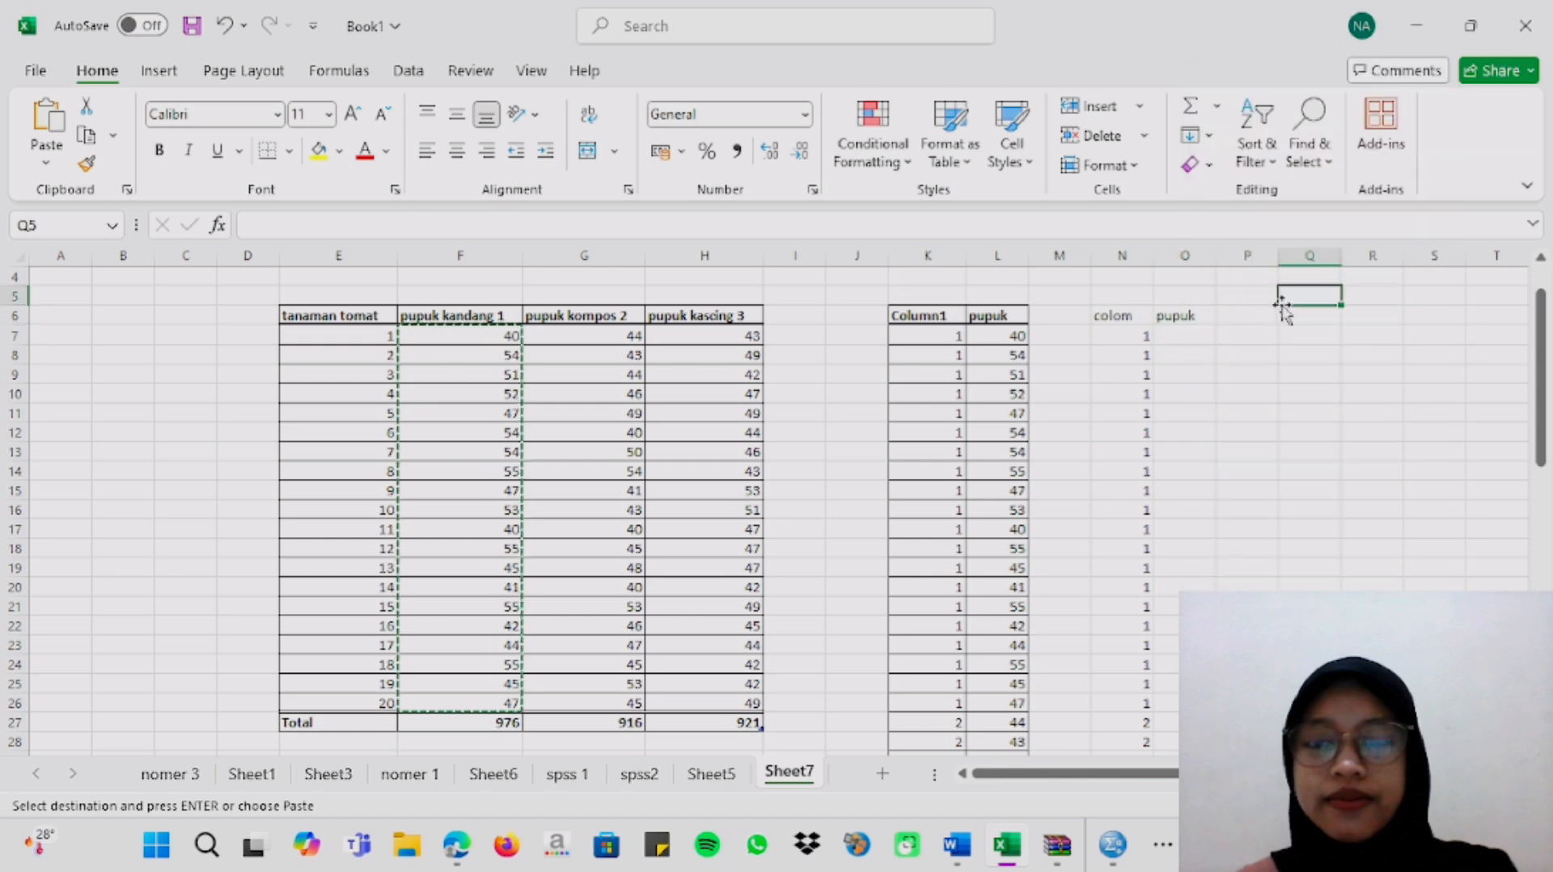
right_click(1197, 340)
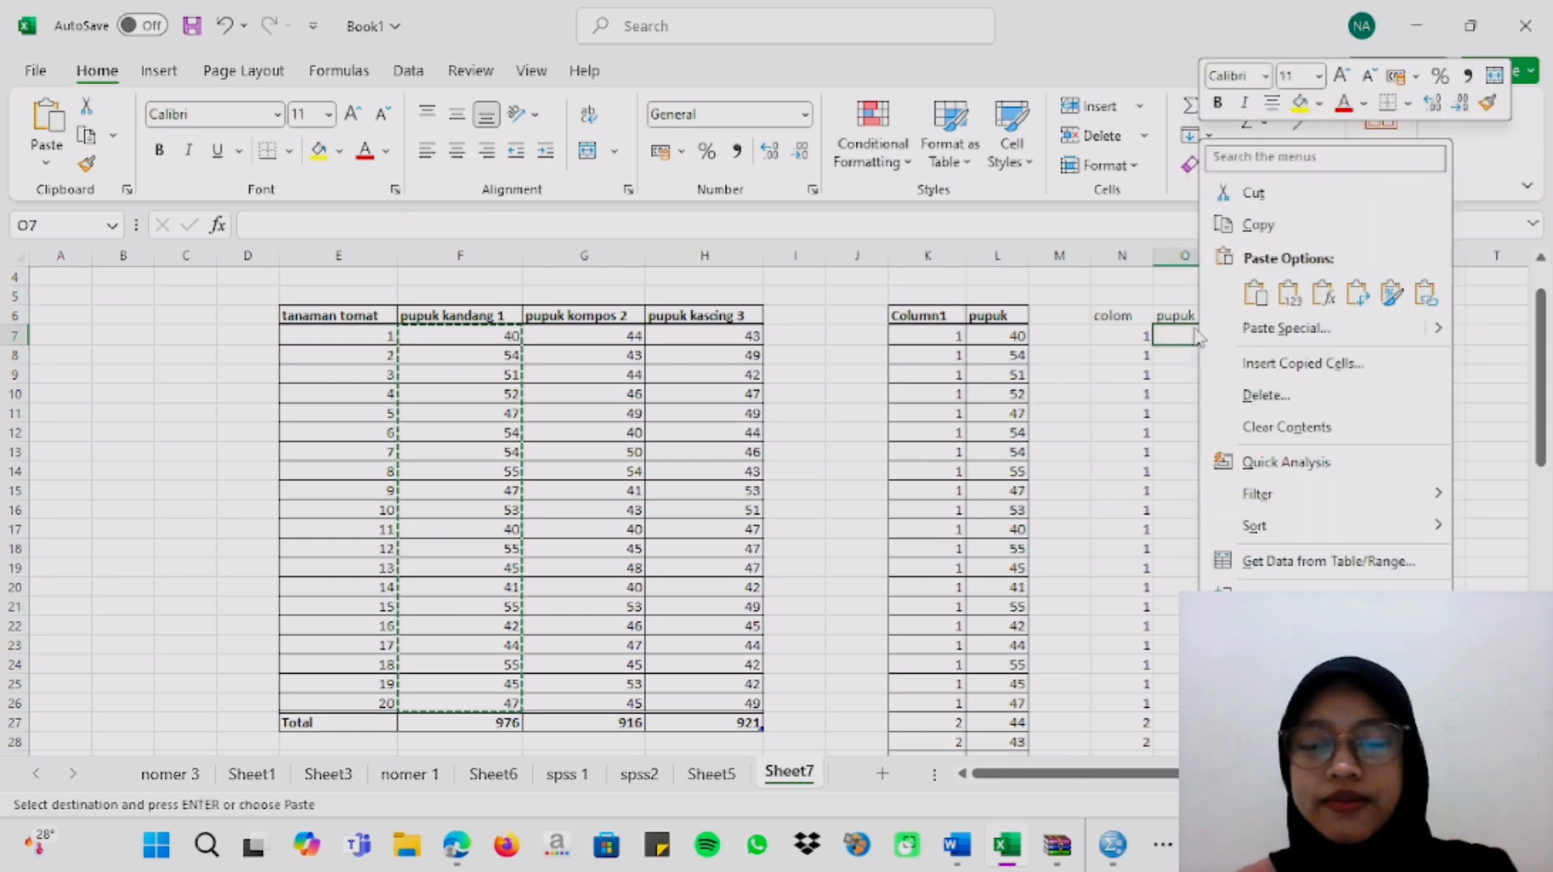
left_click(1290, 292)
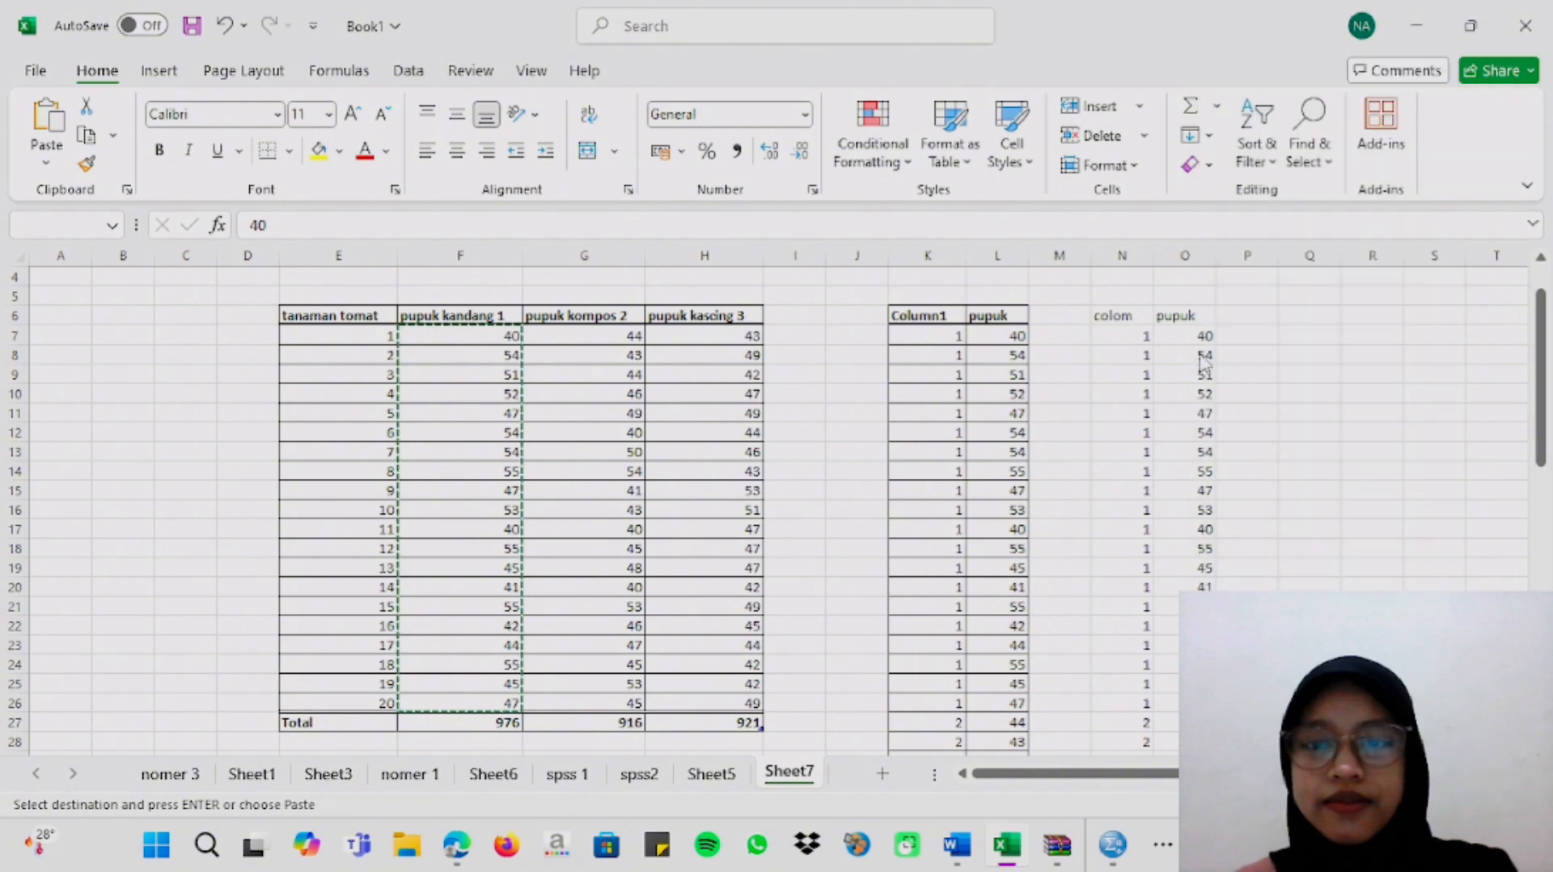
Copy the pupuk kascing 3 heights from H7:H26 and paste them as values under pupuk starting at O27.
left_click(731, 340)
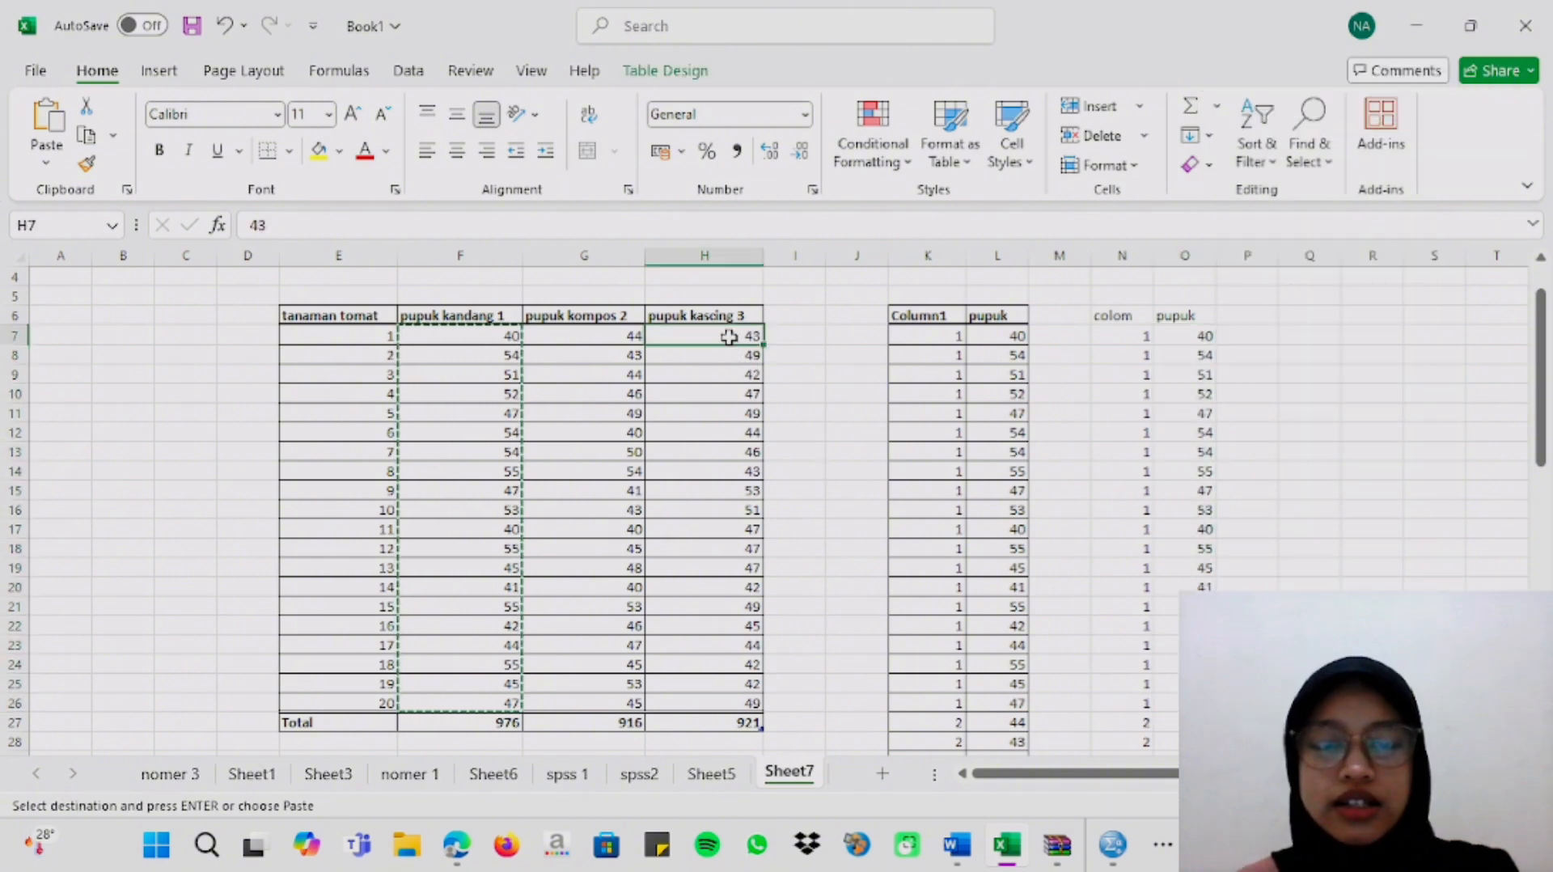
left_click_drag(729, 337, 717, 696)
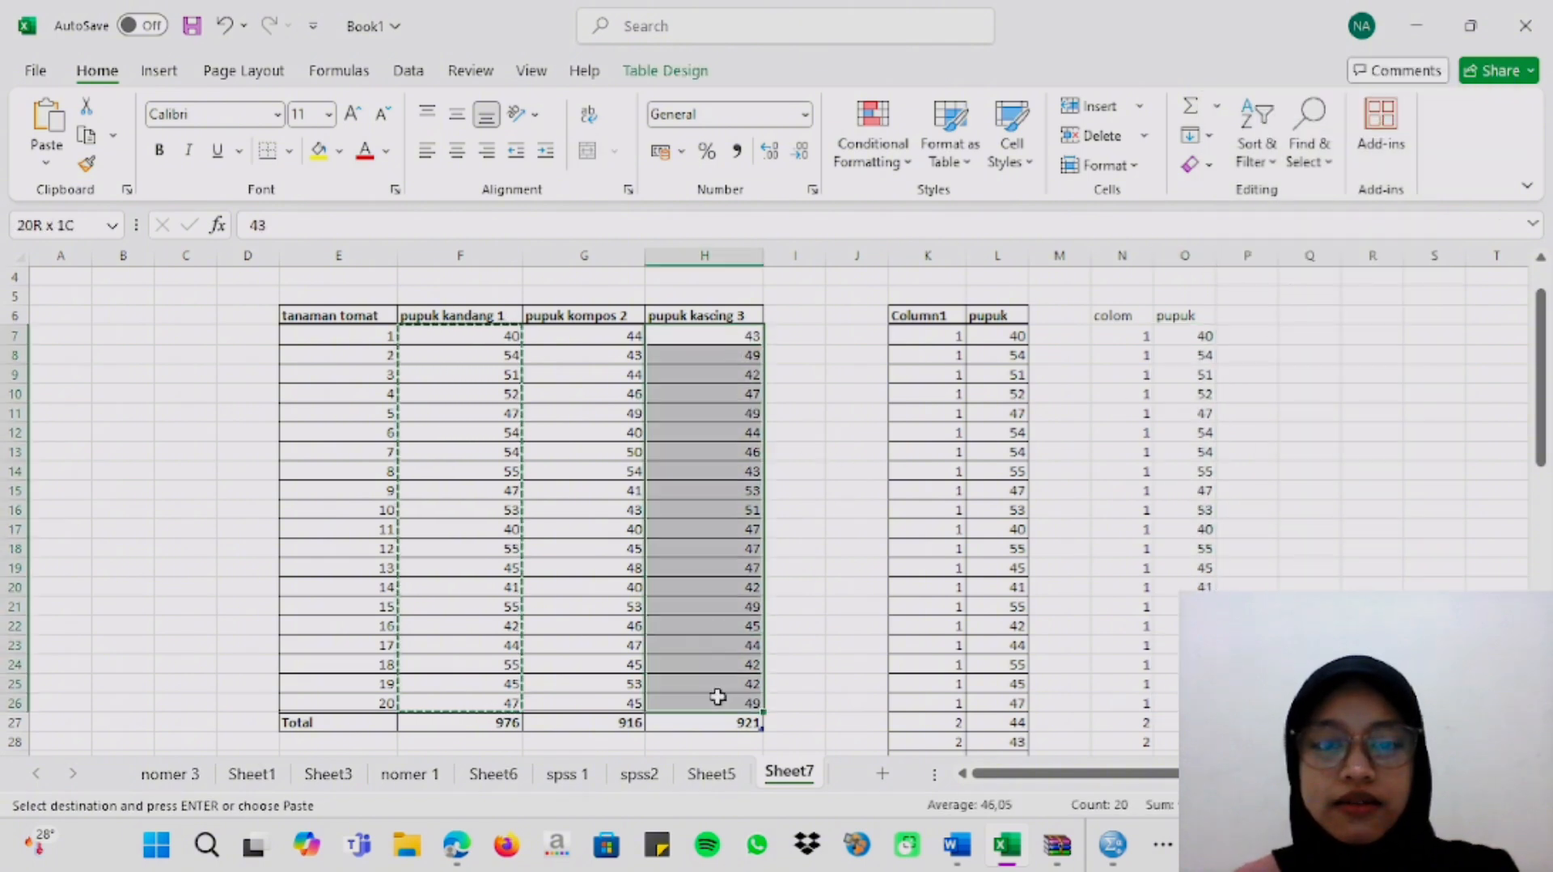
right_click(699, 515)
left_click(777, 86)
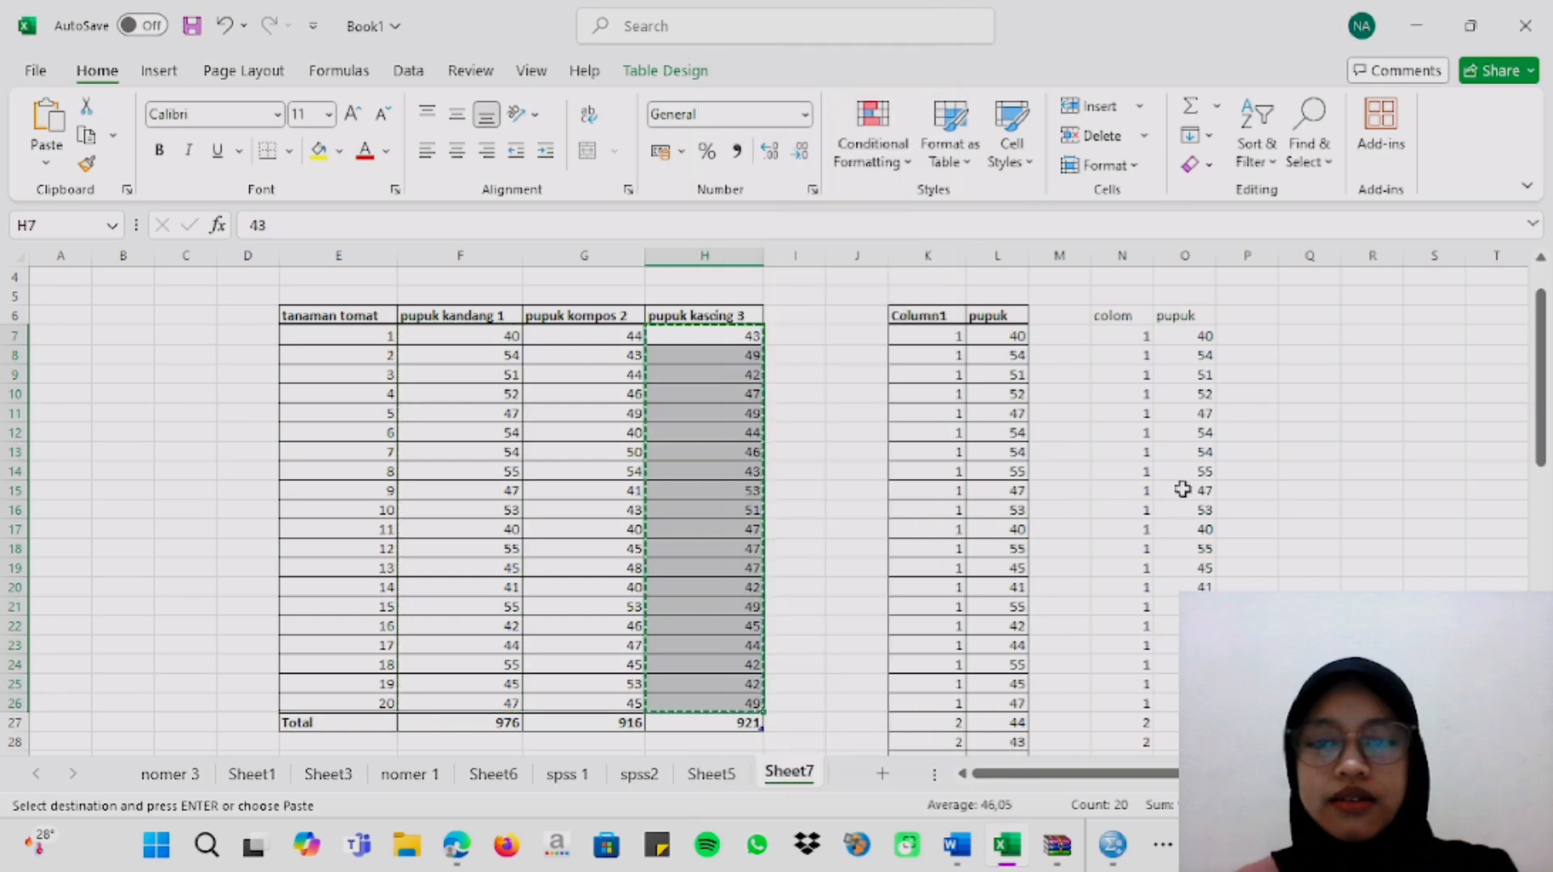
scroll(1188, 501, "down", 4)
left_click(1196, 494)
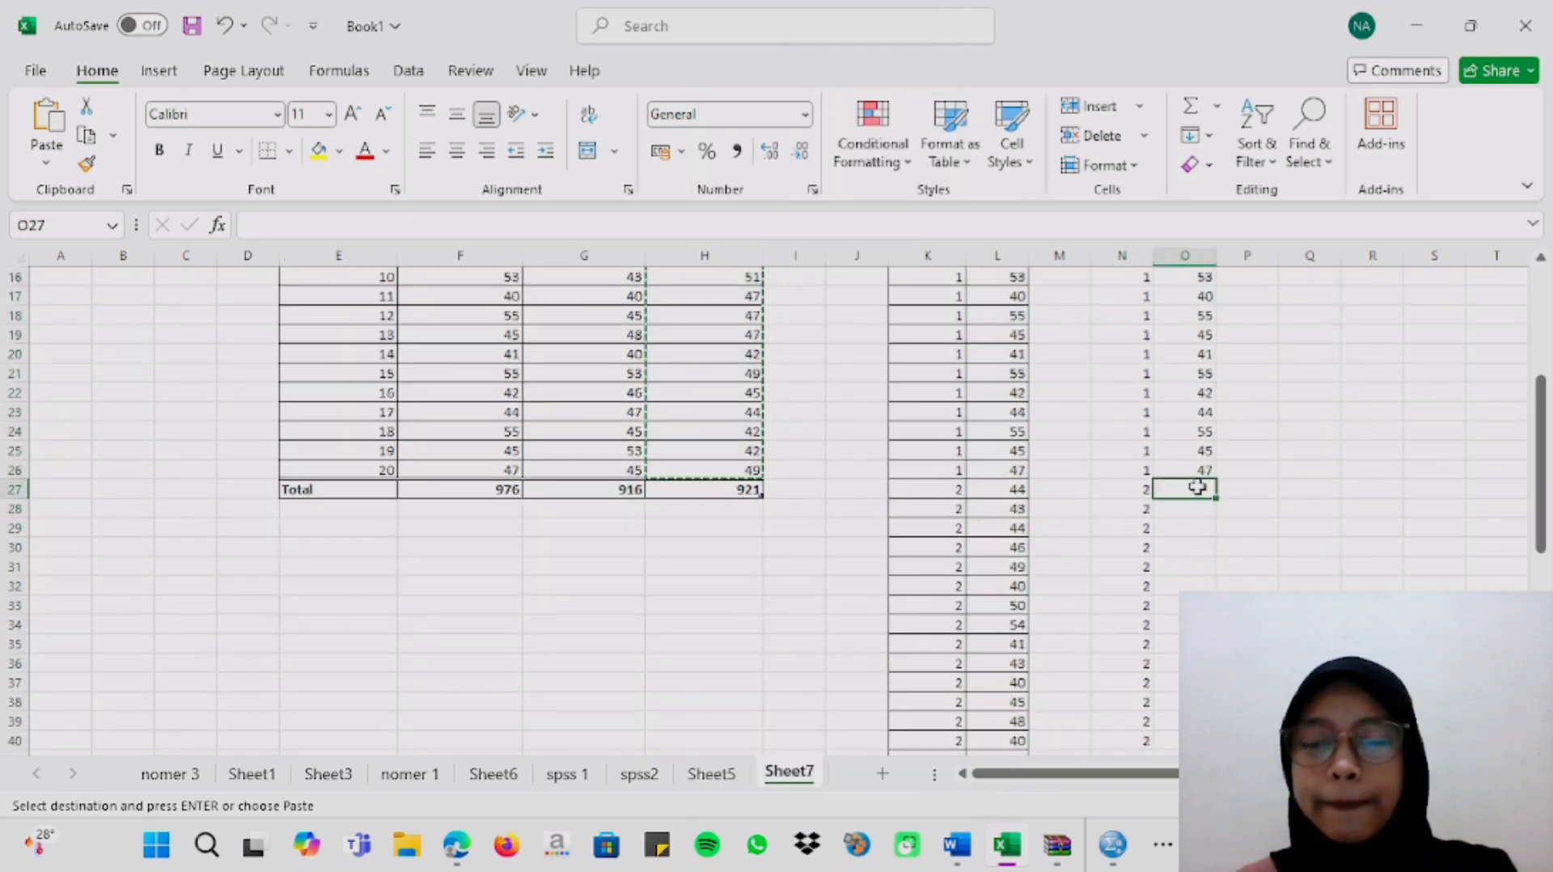
right_click(1196, 494)
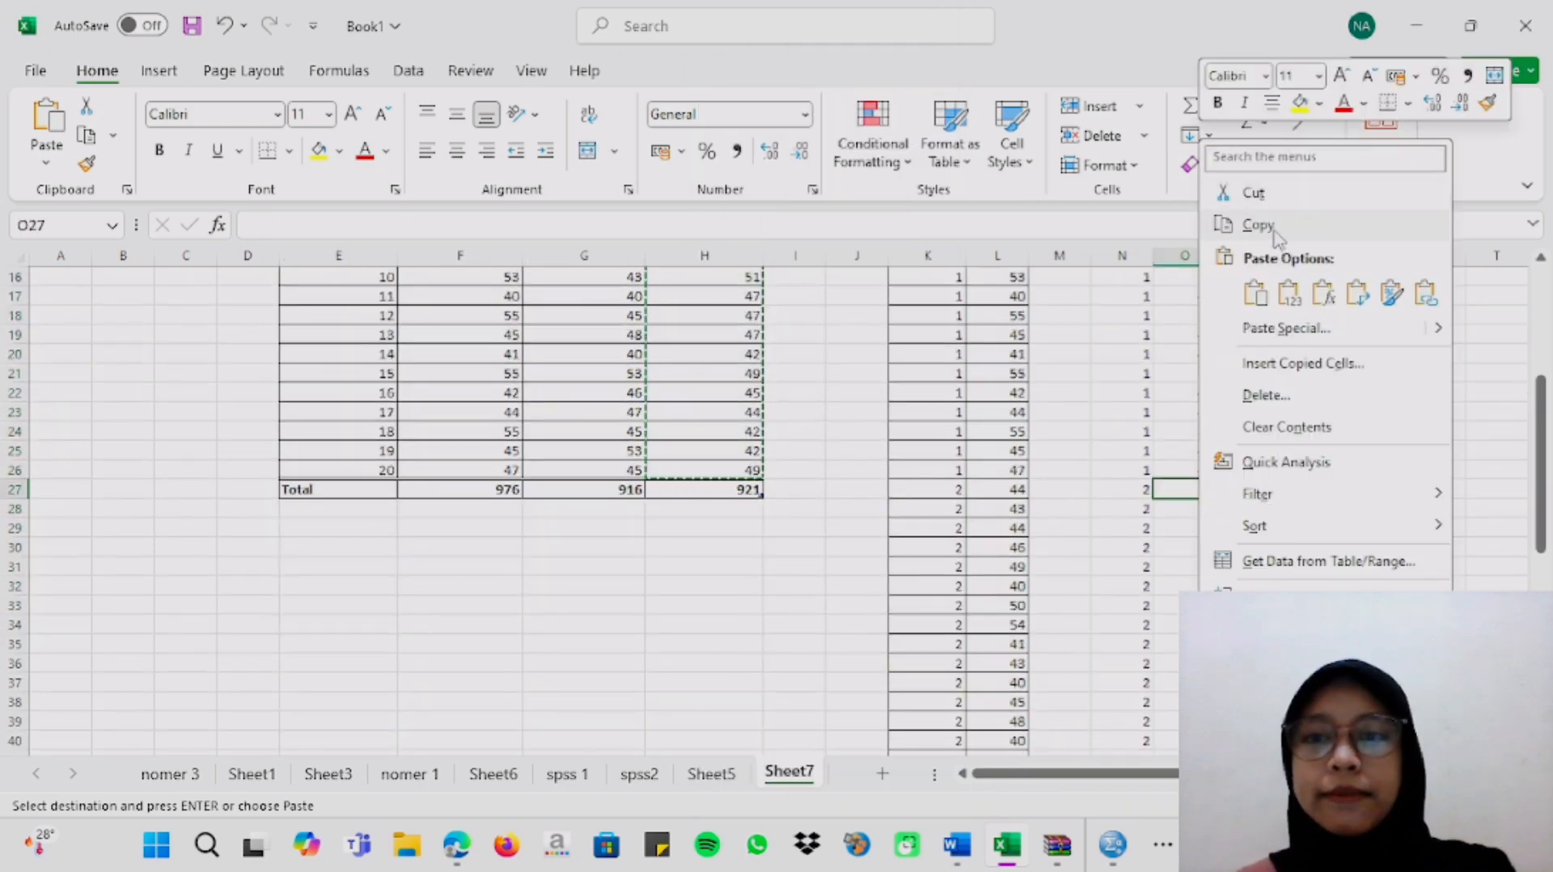
left_click(1287, 292)
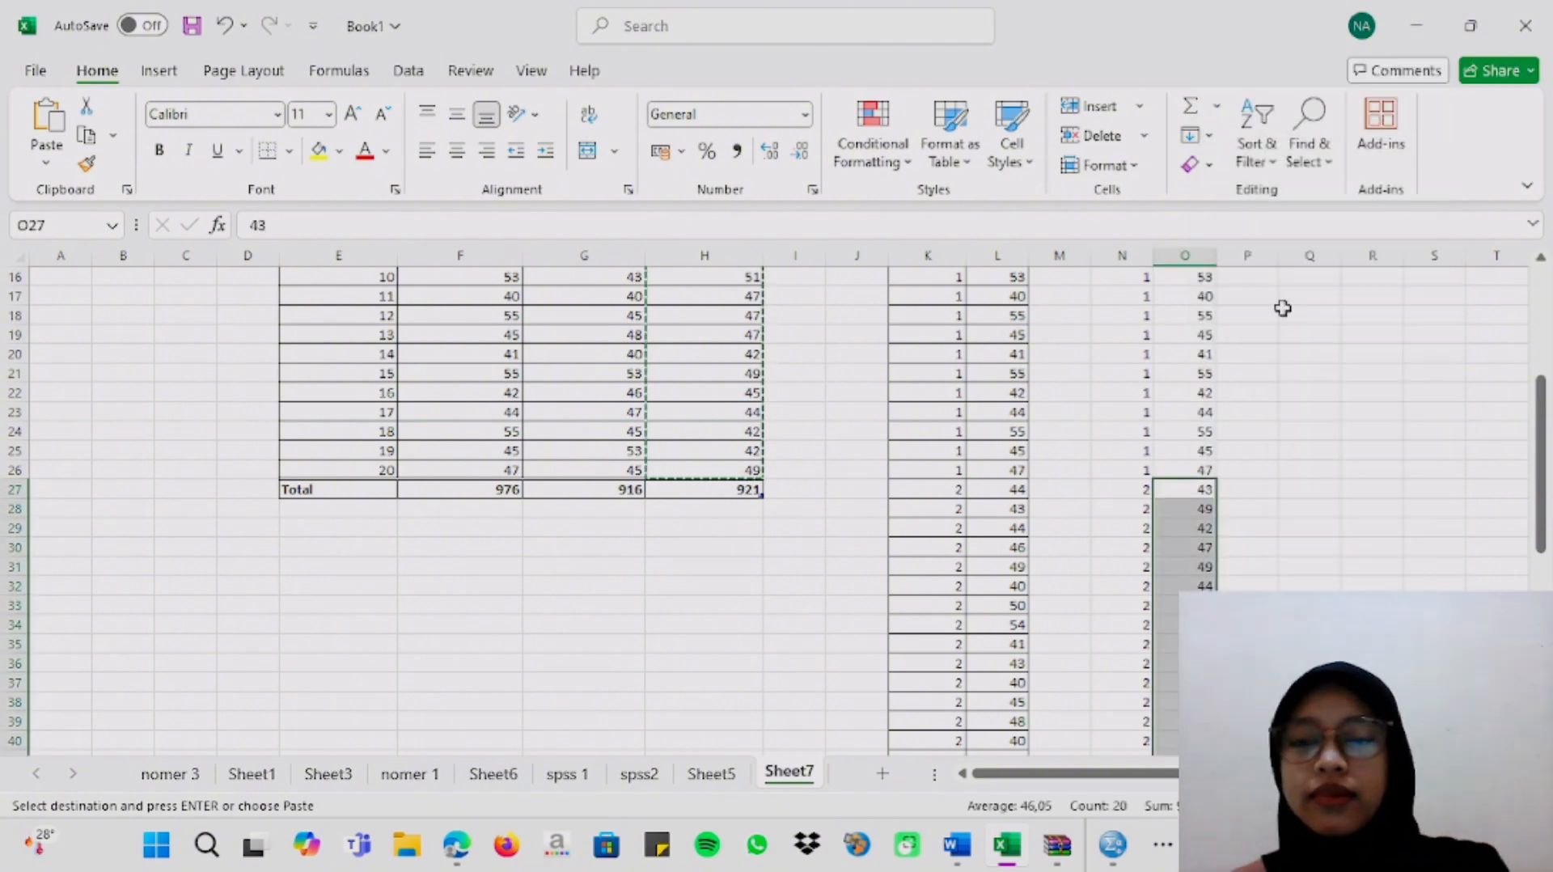
scroll(1265, 381, "down", 4)
scroll(1264, 380, "up", 5)
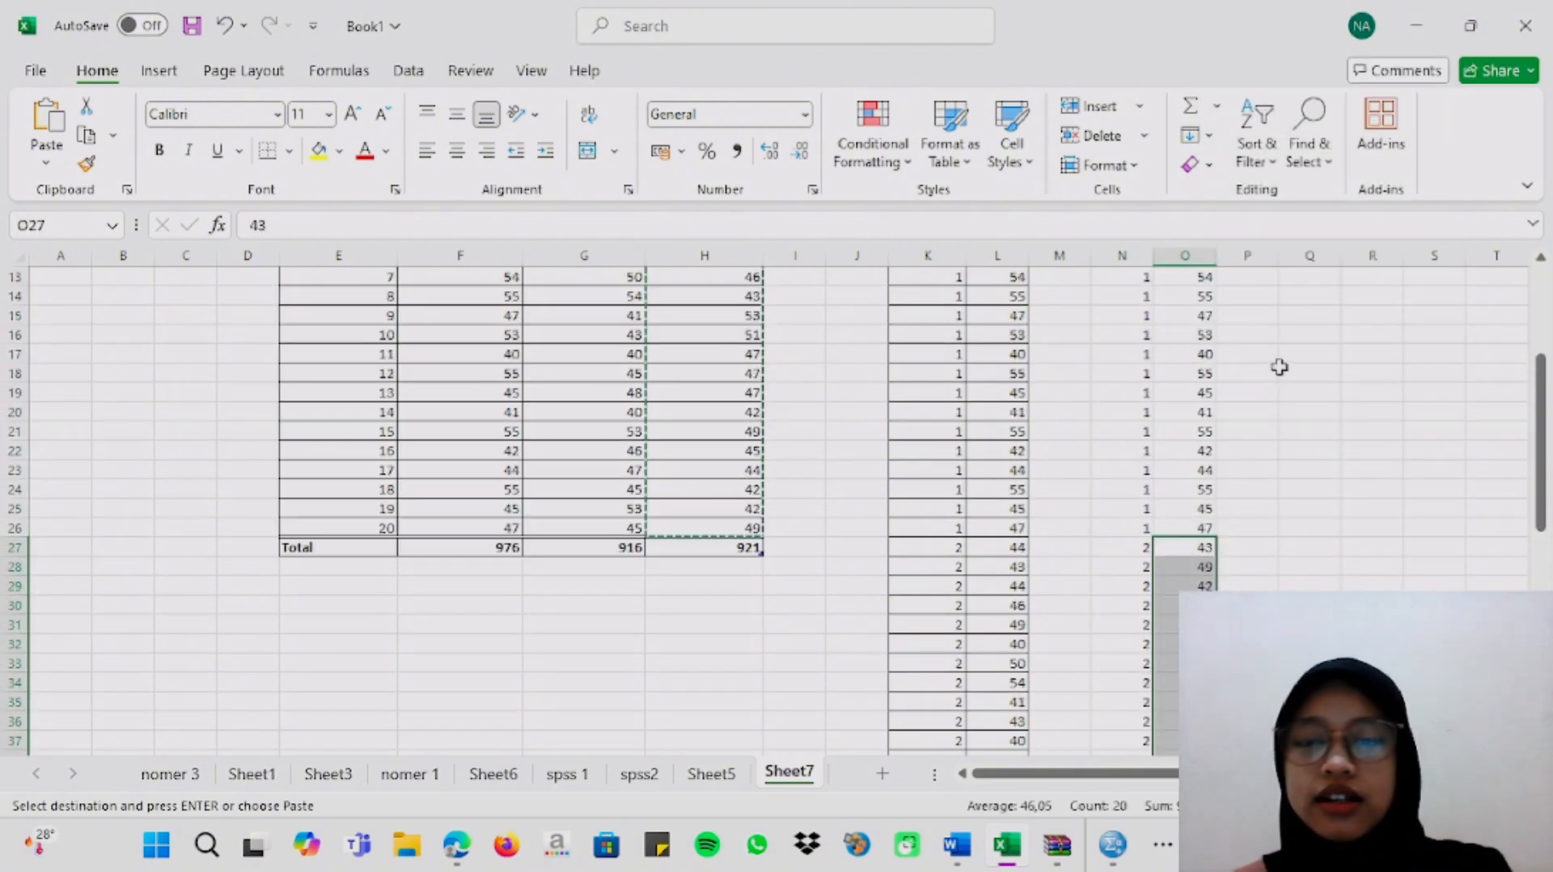
left_click(1281, 371)
Copy the two-group data in N7:O46, without the headers.
scroll(1279, 366, "up", 4)
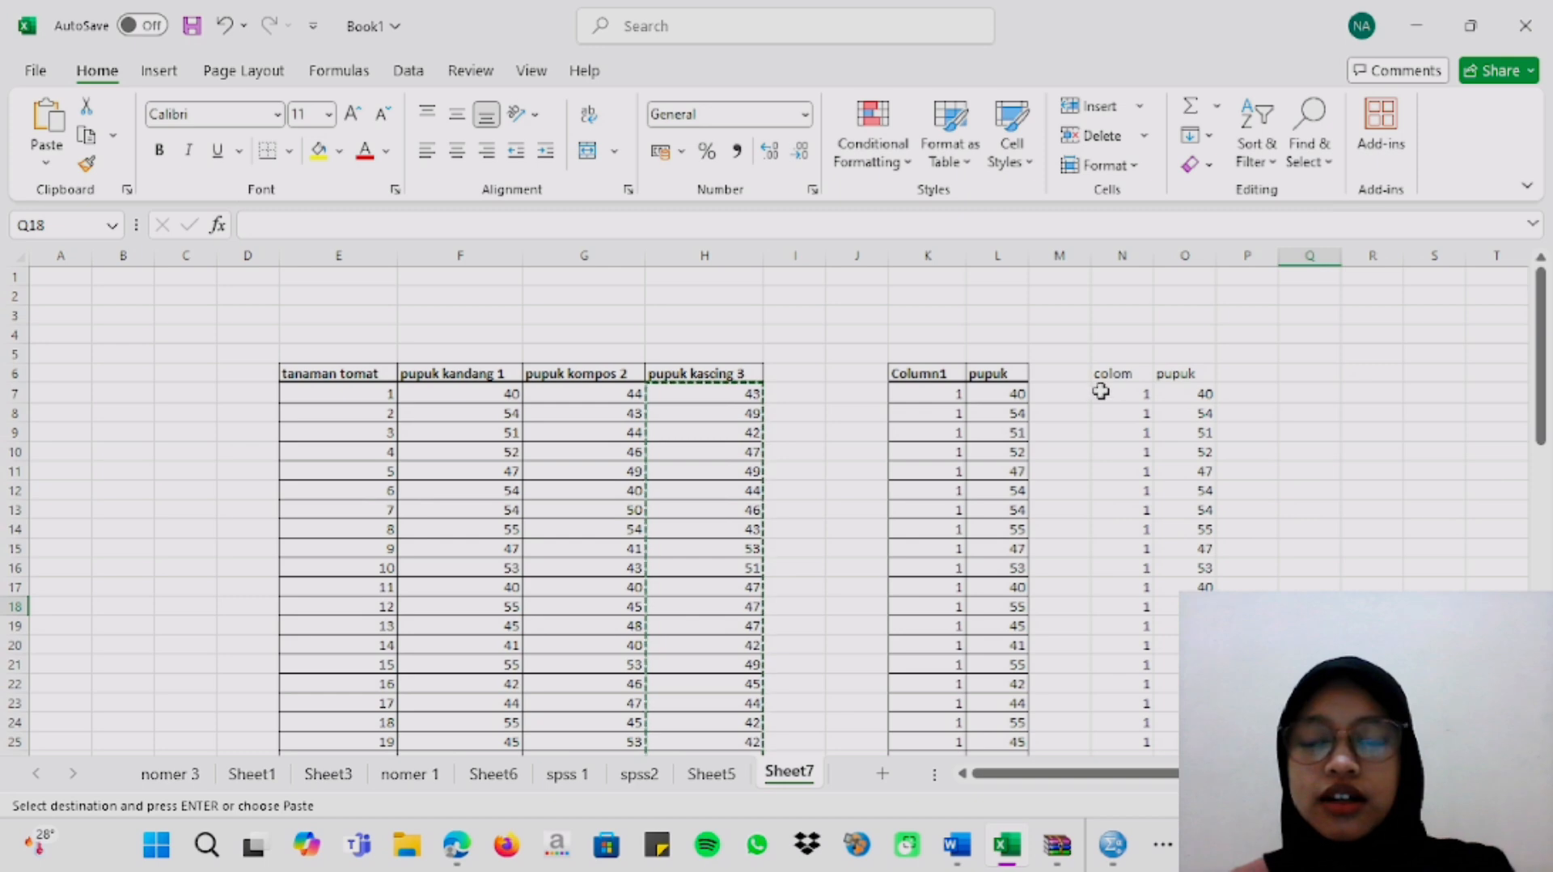
left_click_drag(1105, 394, 1175, 721)
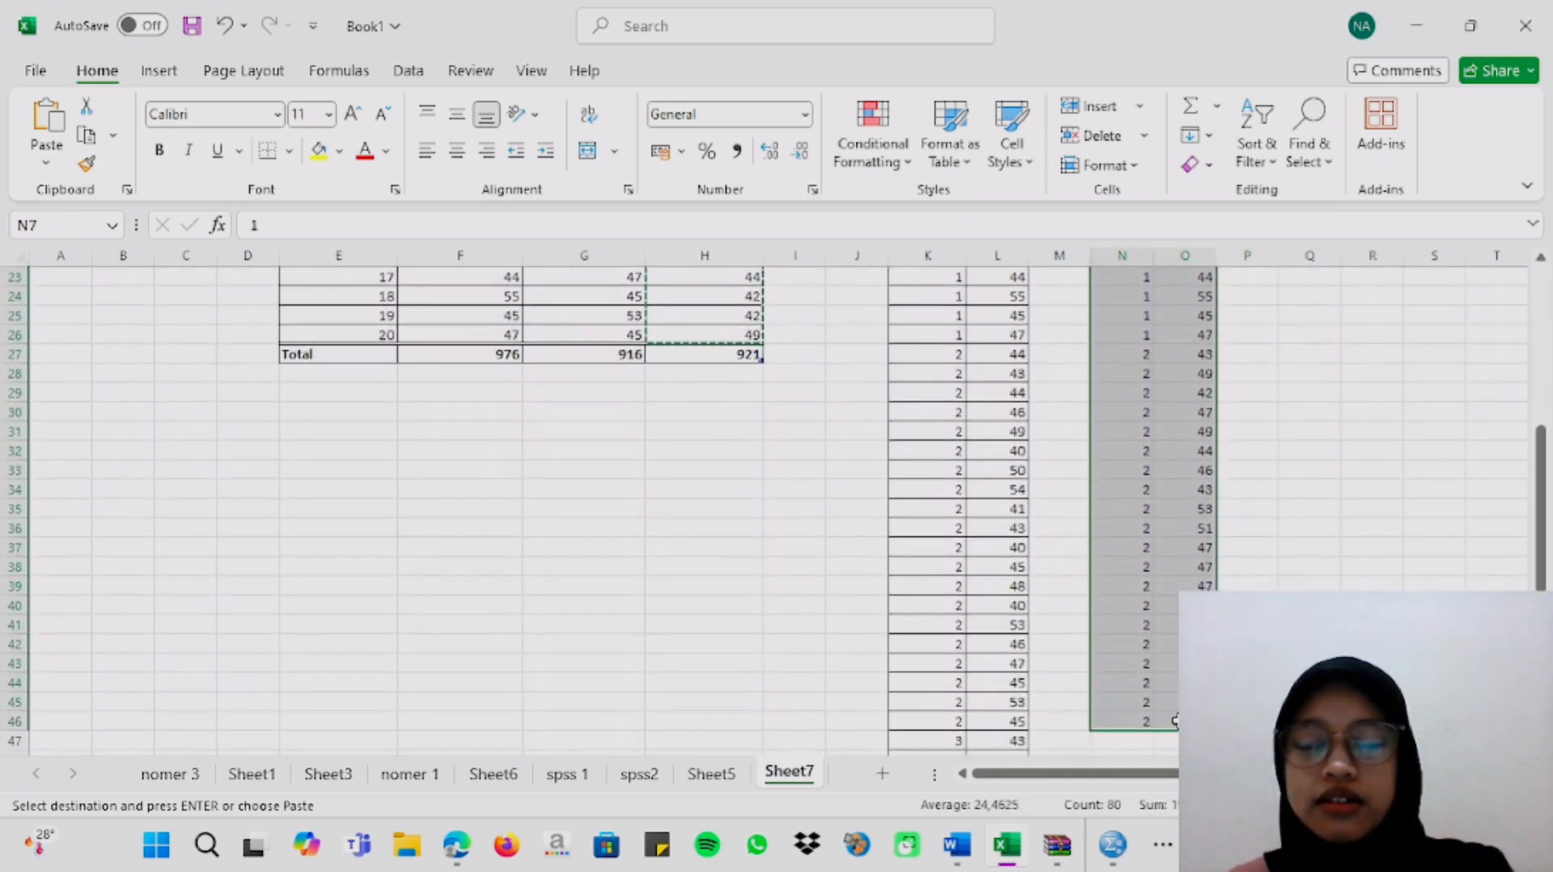
right_click(1181, 484)
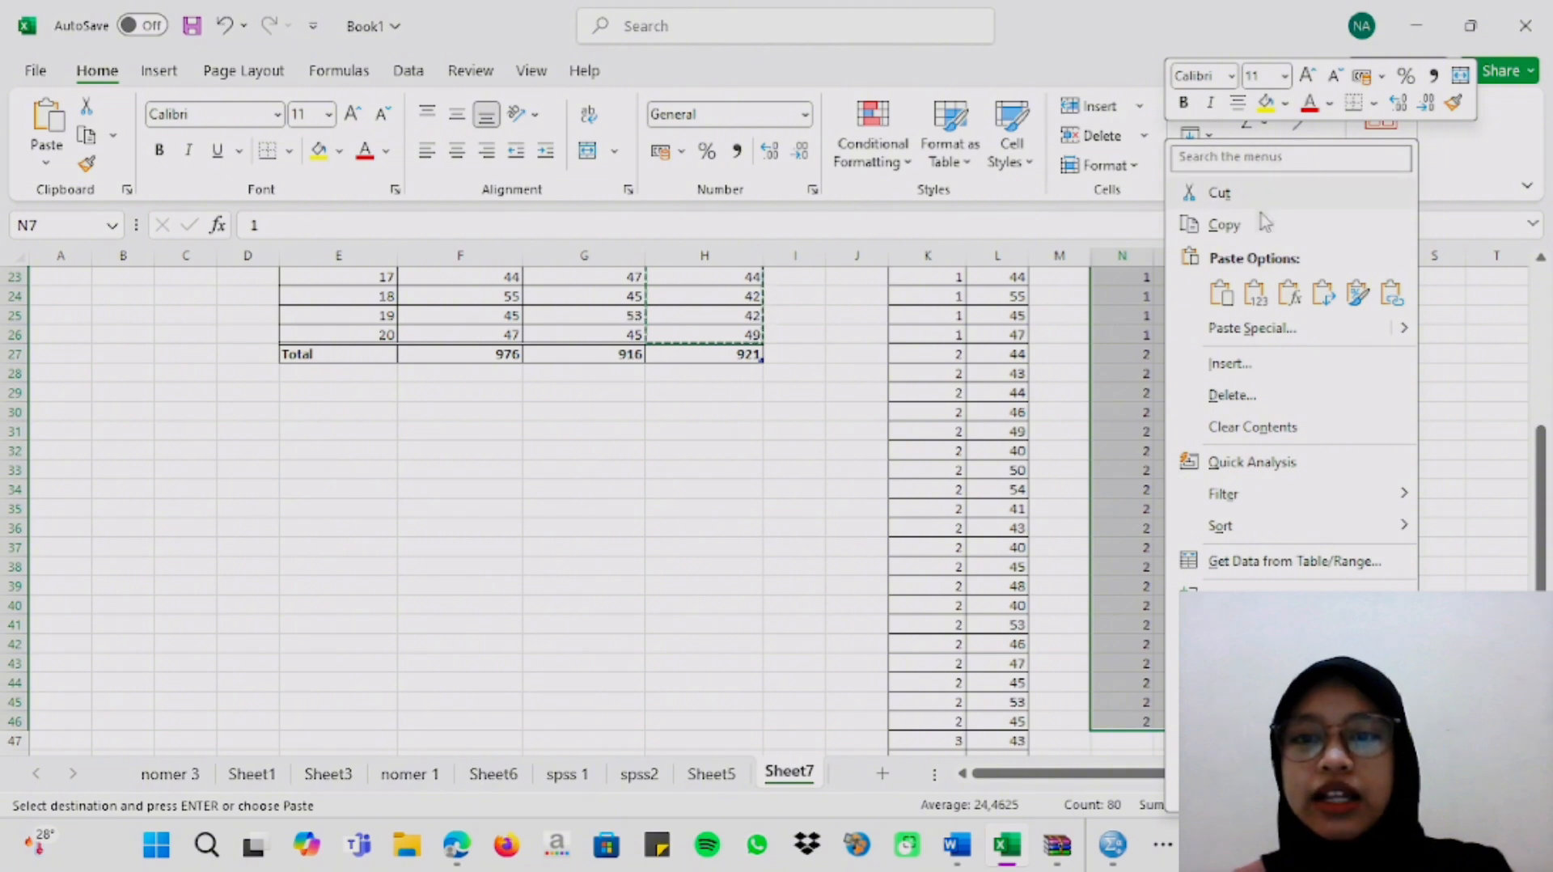
left_click(1221, 224)
scroll(1132, 526, "up", 8)
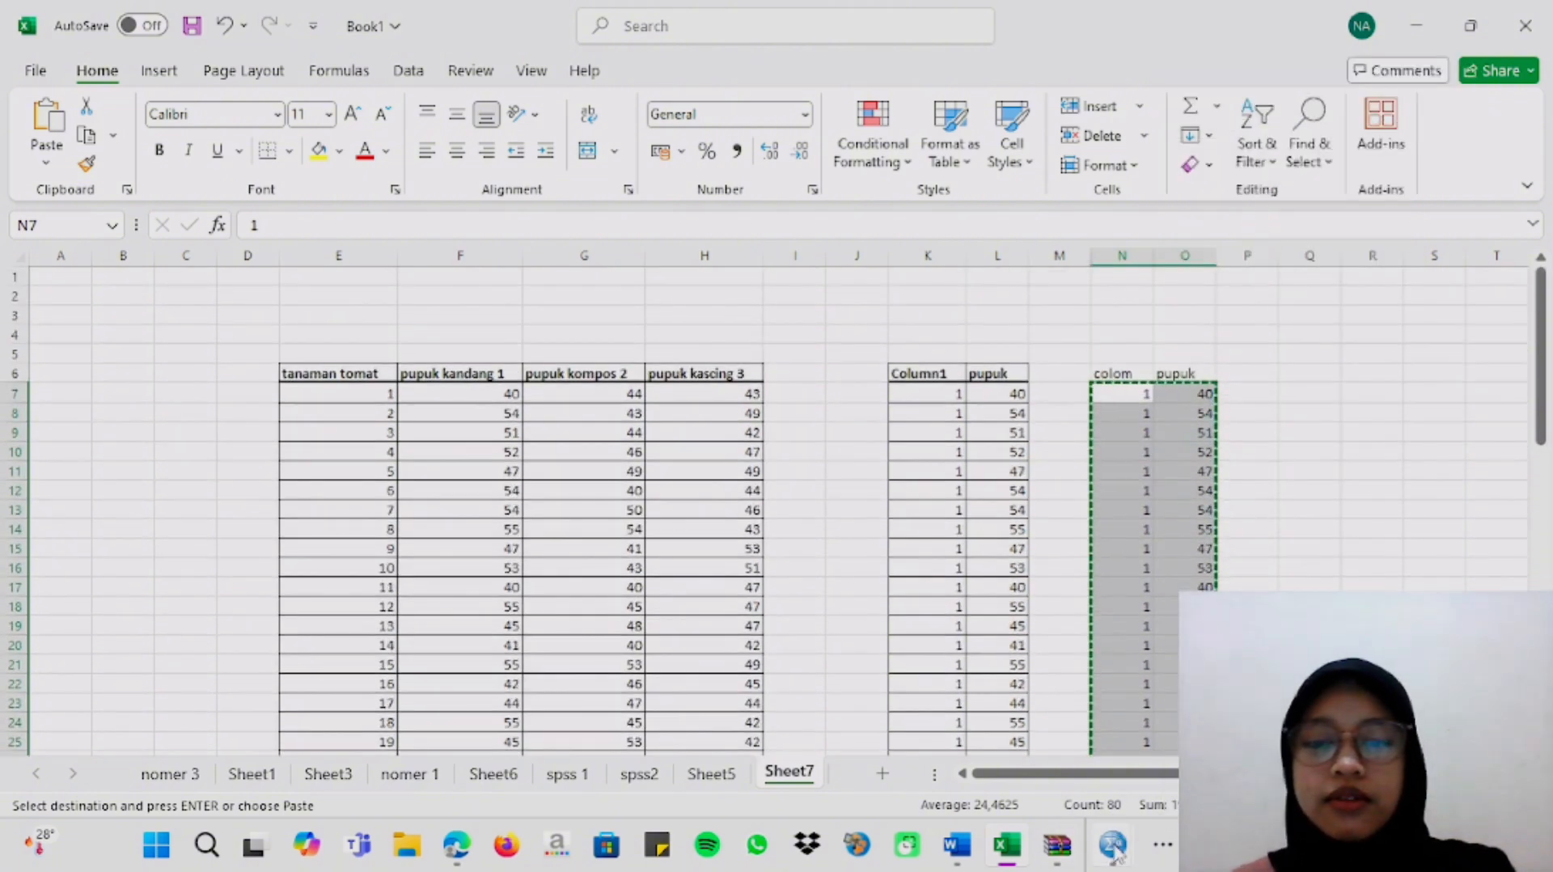
Switch to the SPSS Data Editor and create a new empty dataset.
mouse_move(1113, 844)
left_click(993, 728)
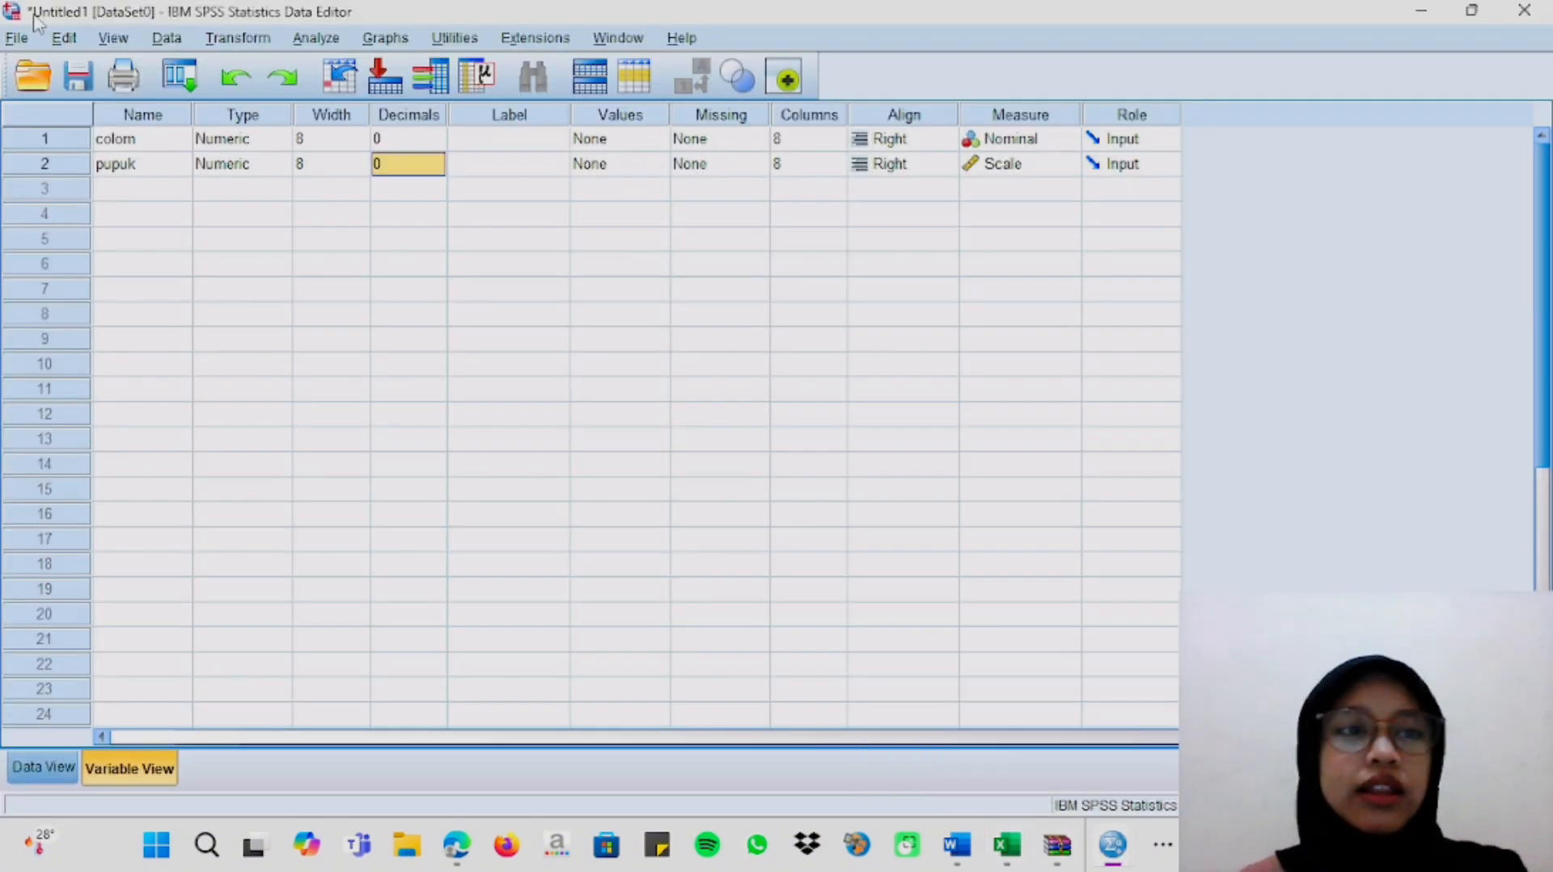
left_click(21, 40)
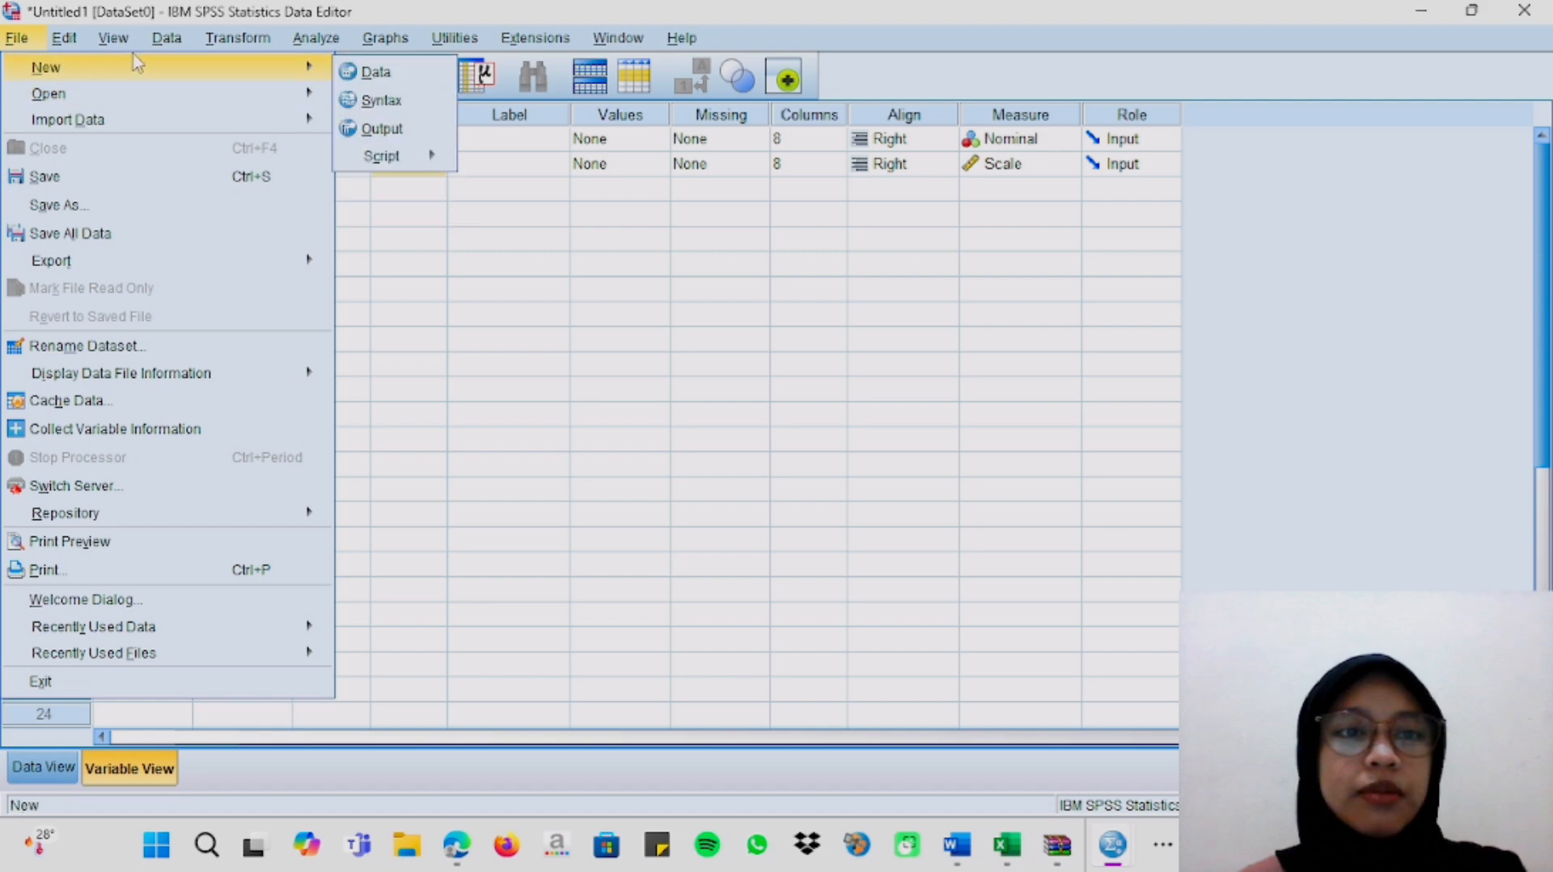
left_click(215, 42)
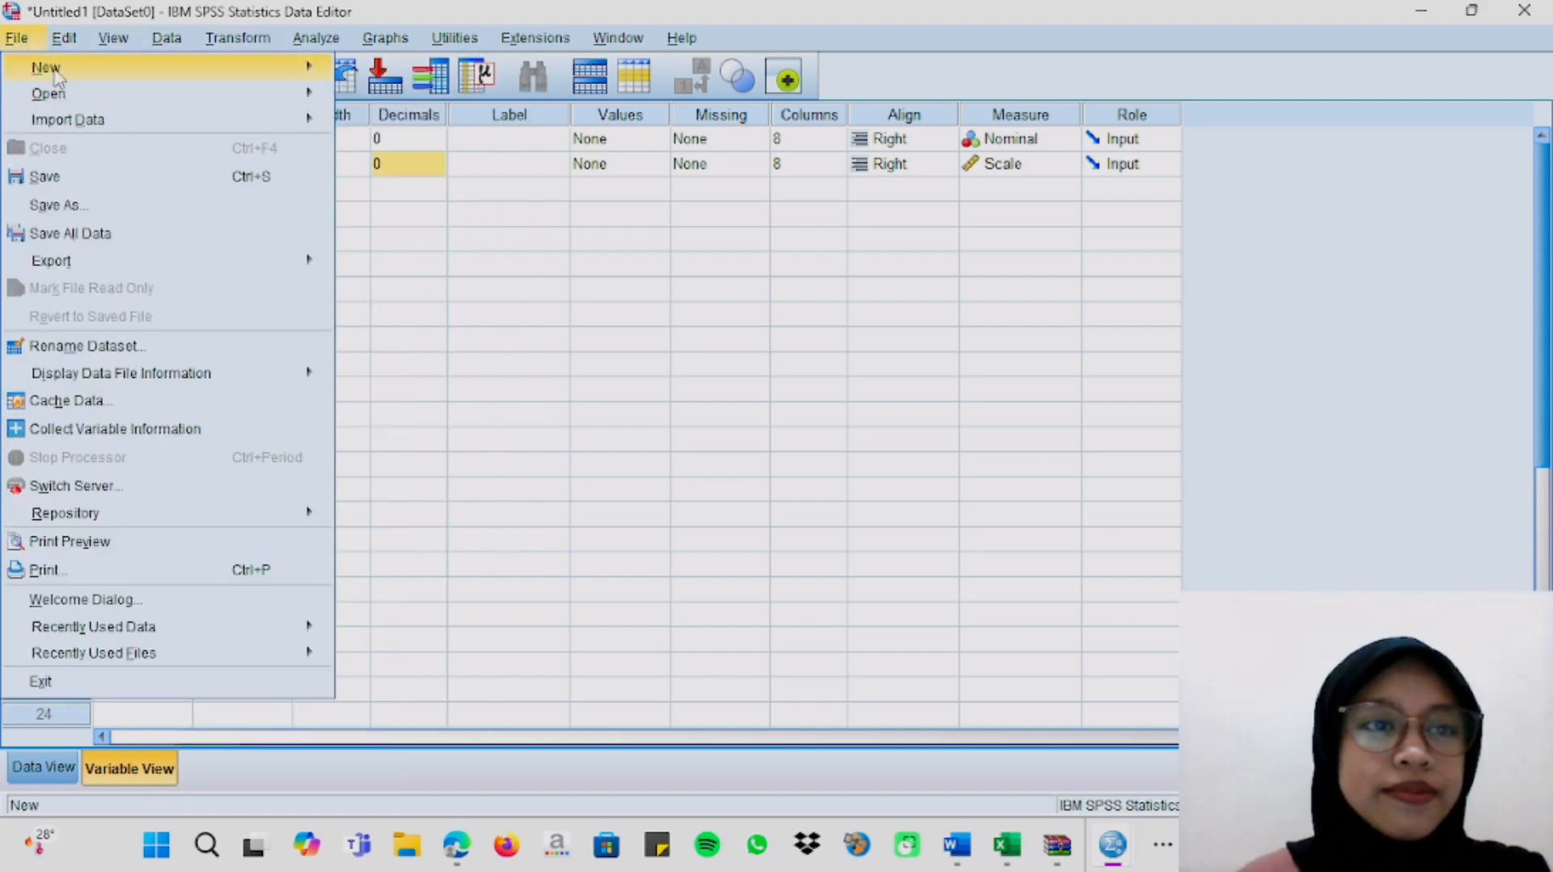
mouse_move(57, 73)
left_click(377, 72)
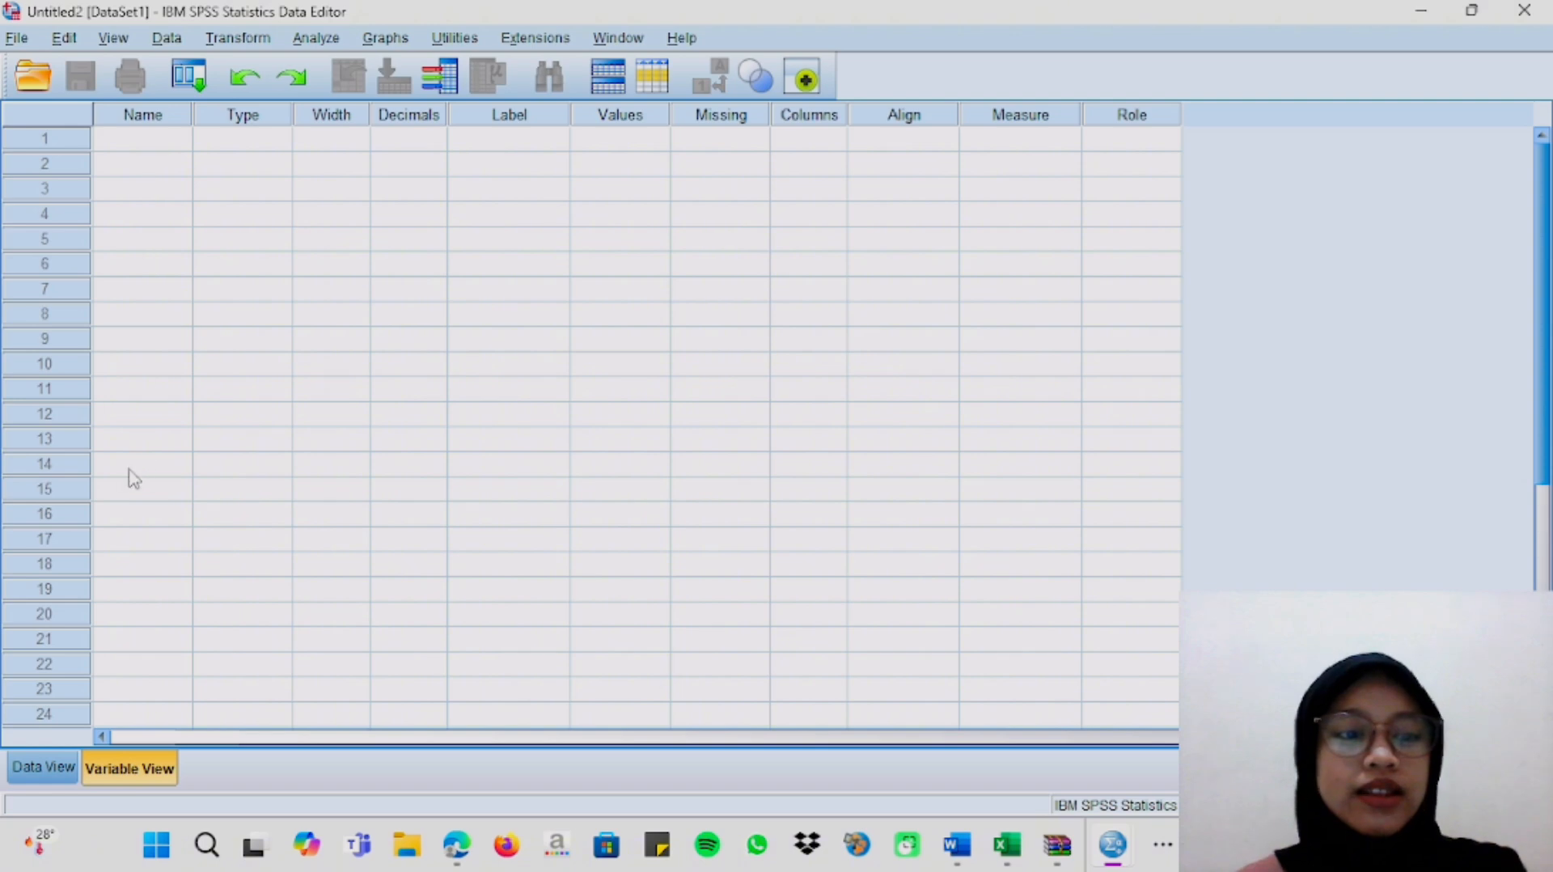
Paste the copied group codes and heights into the new dataset's data view, starting at the first cell.
left_click(48, 767)
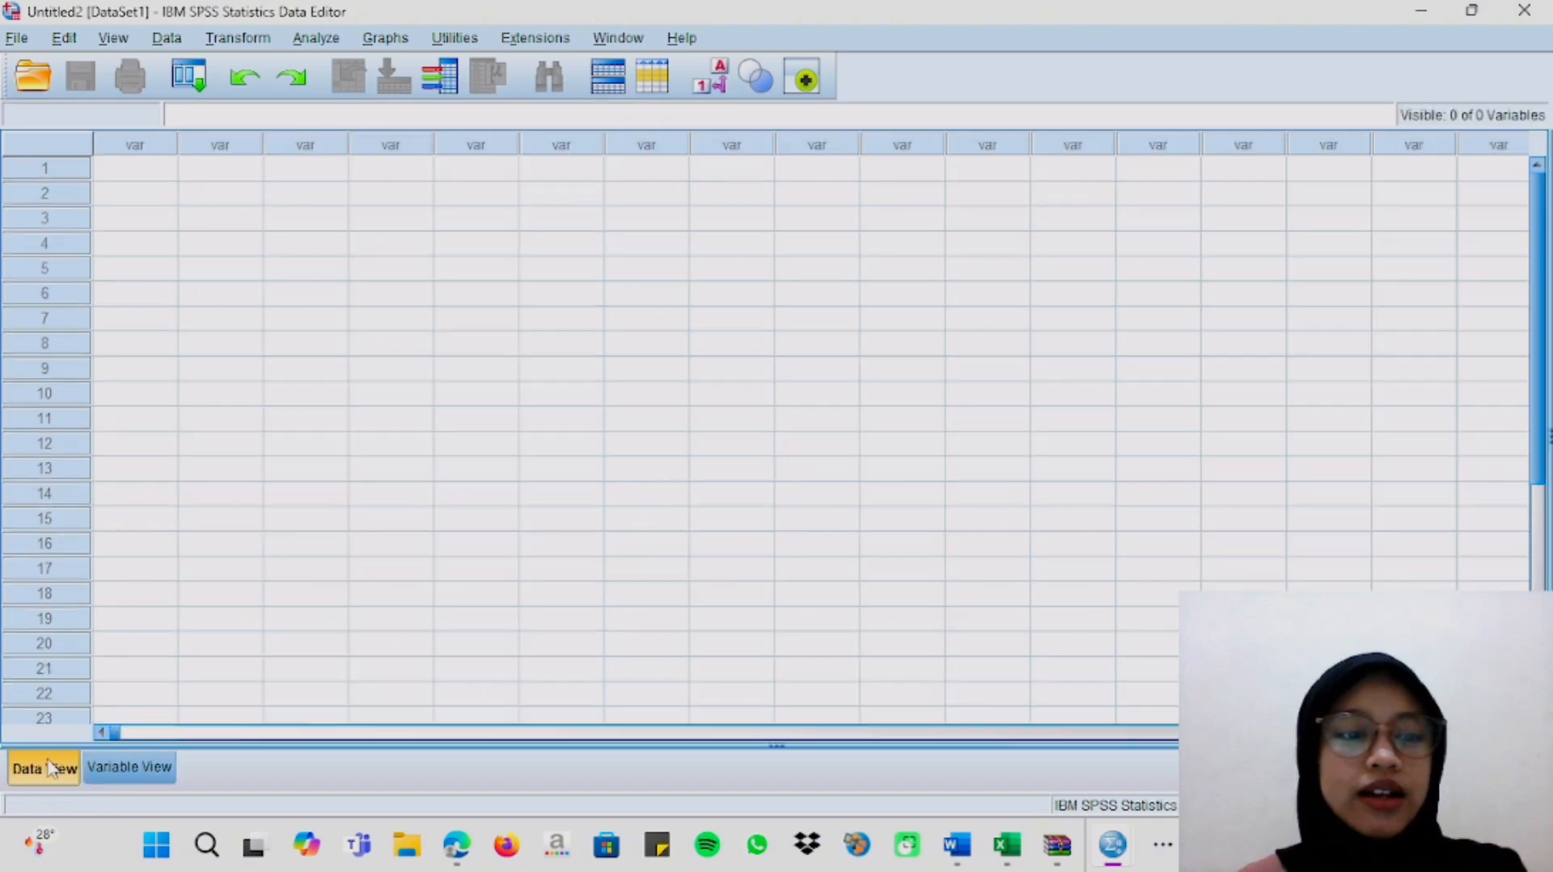
left_click(156, 171)
right_click(158, 178)
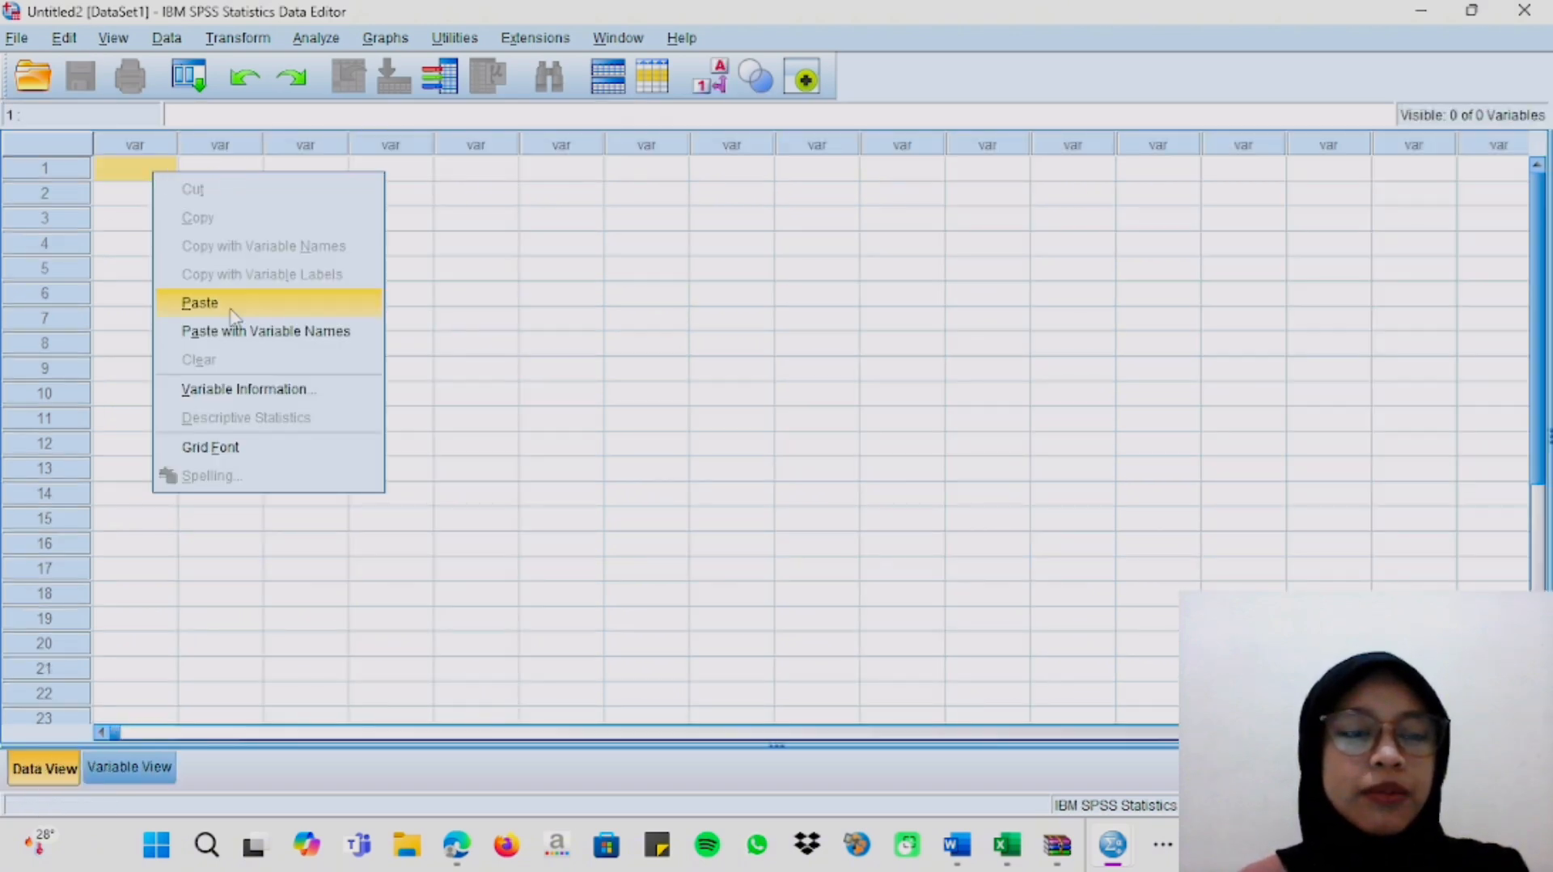
left_click(234, 305)
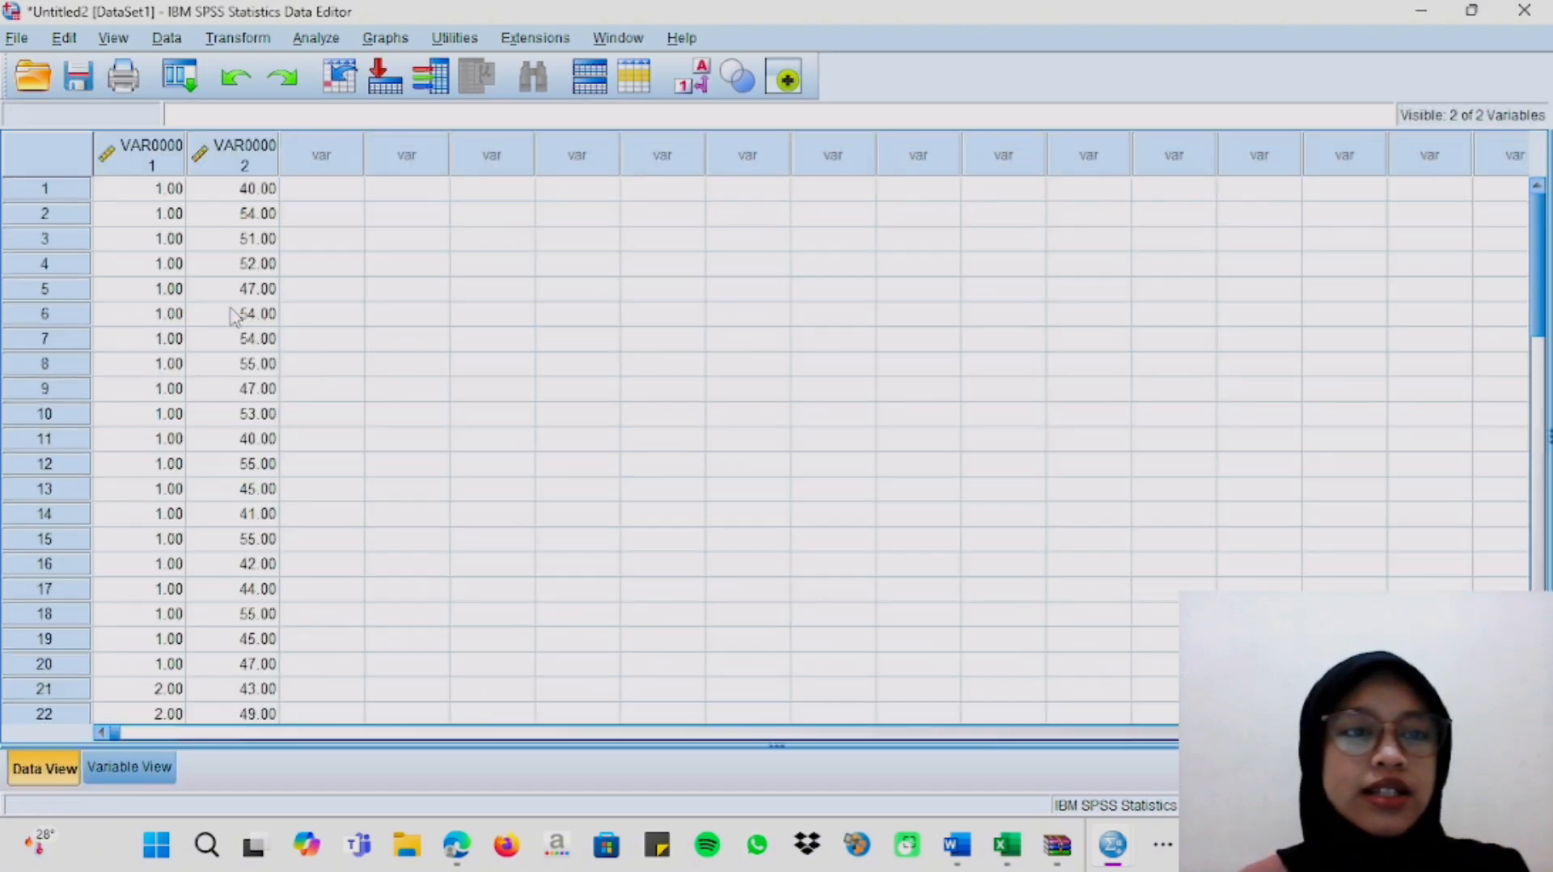
Rename the first variable colom and the second variable pupuk in the variable view.
left_click(126, 765)
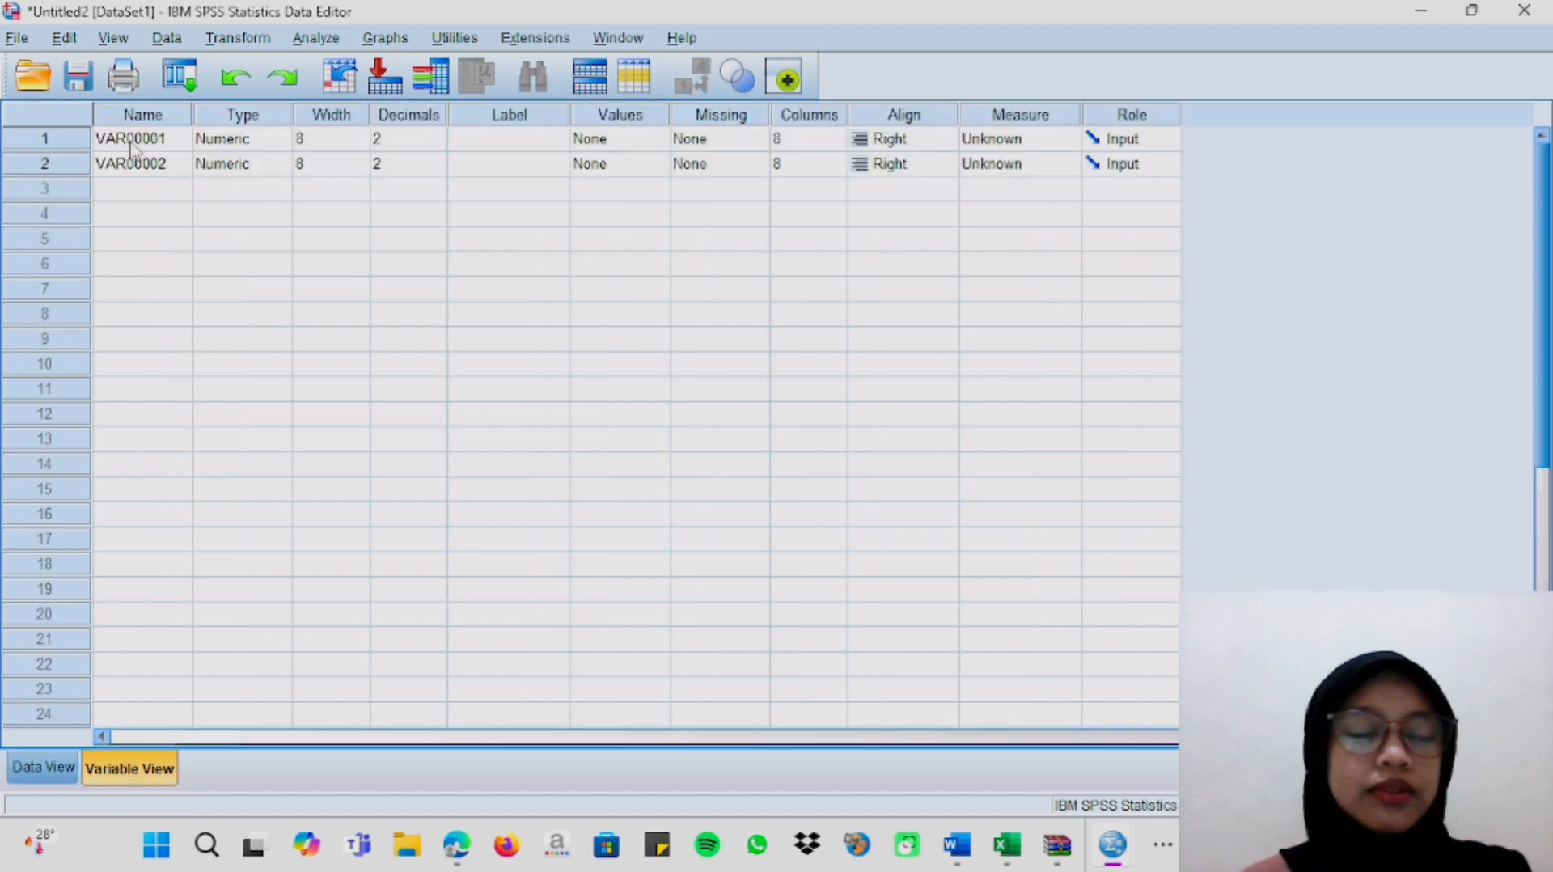
left_click(131, 144)
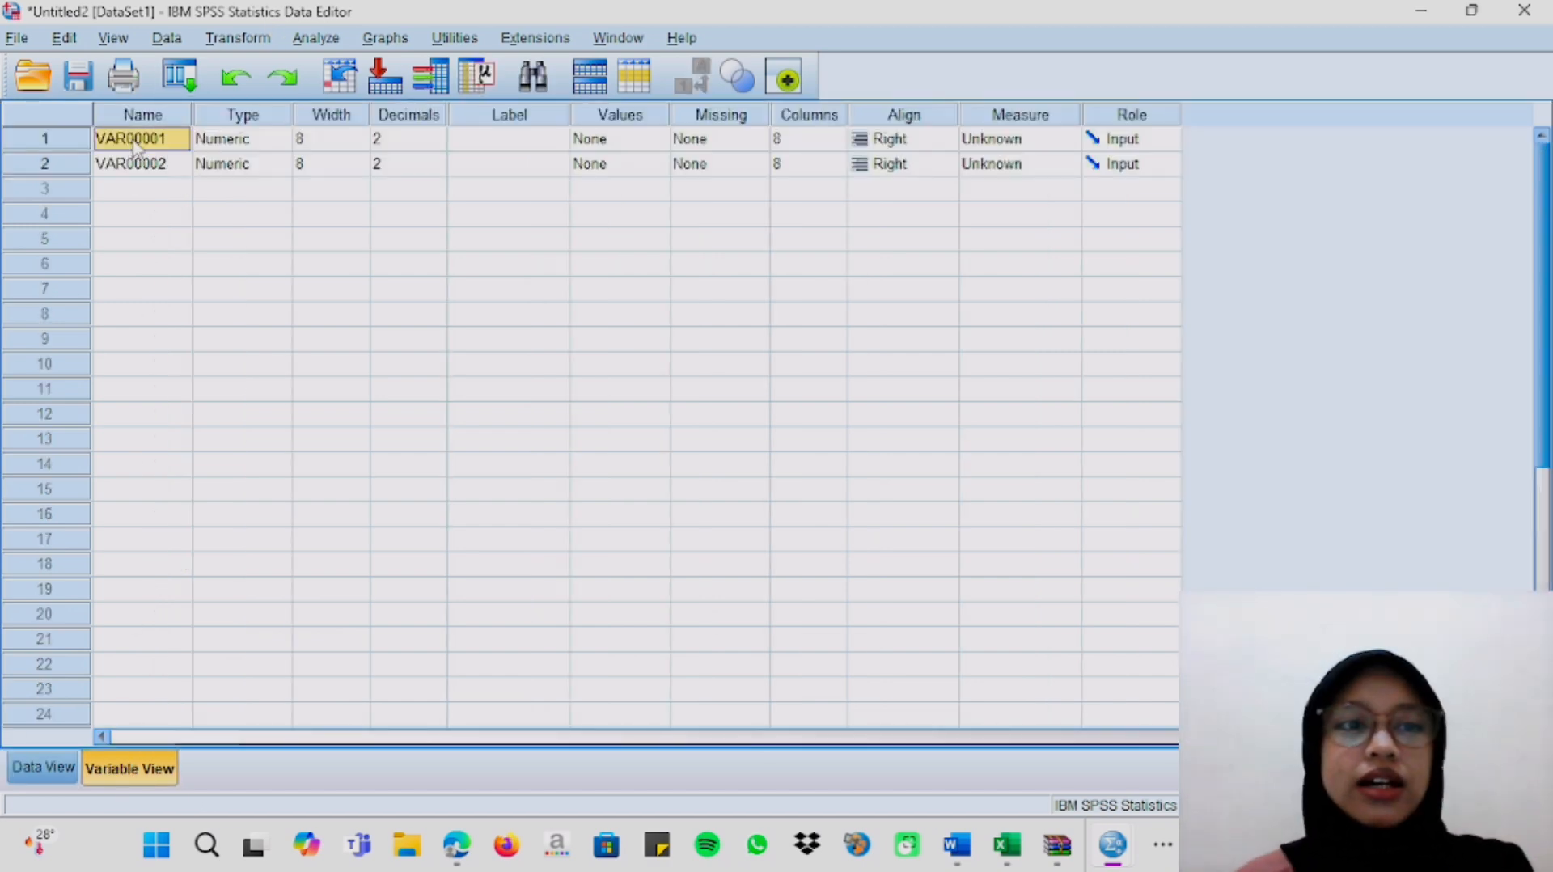
key("BackSpace")
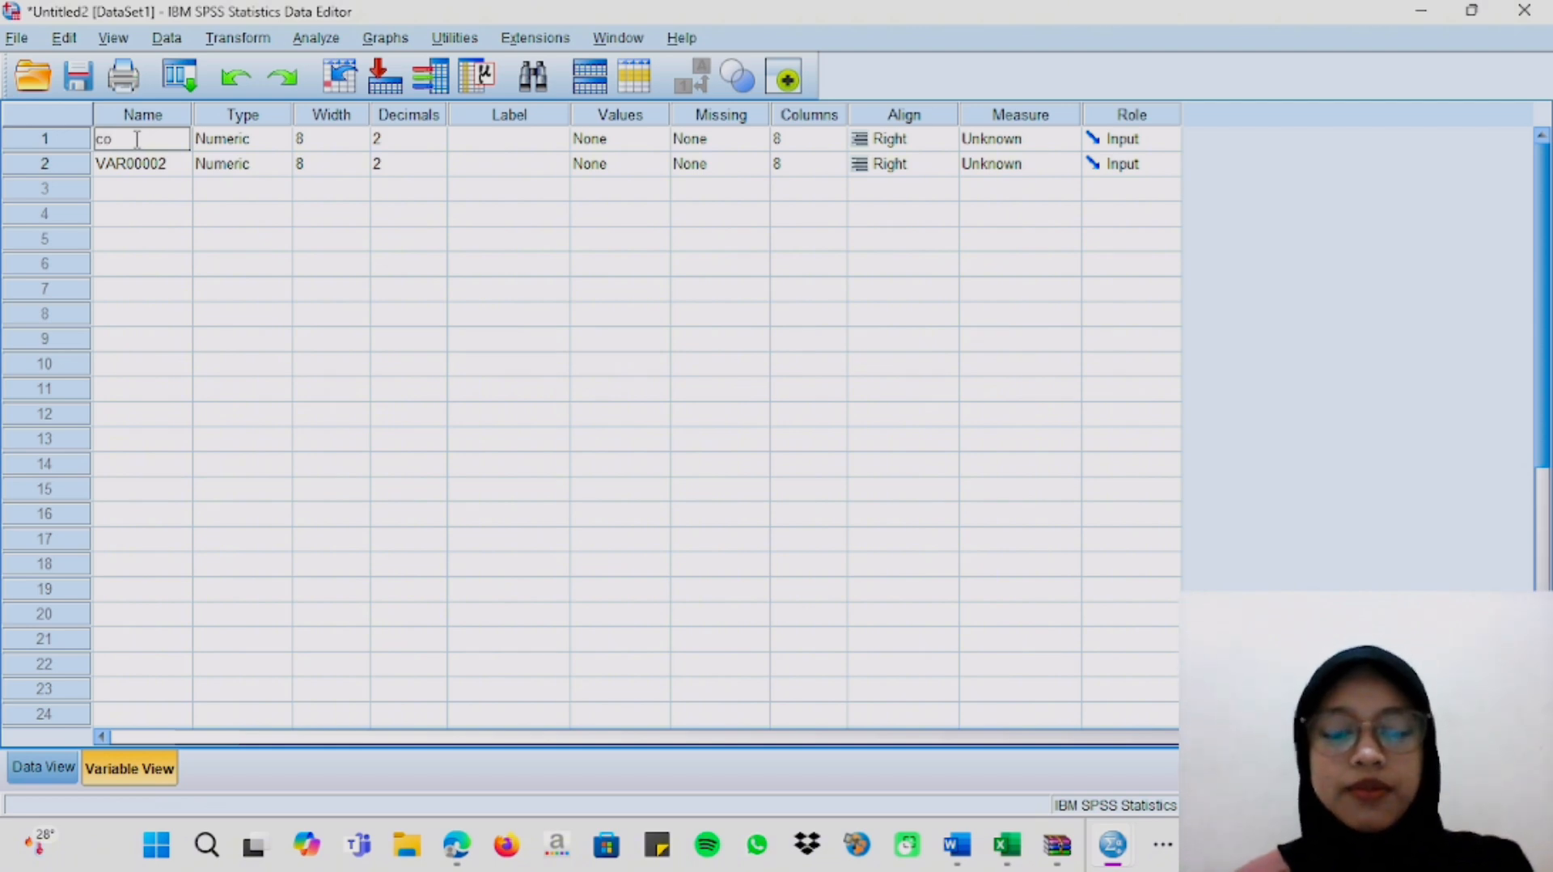
left_click(155, 168)
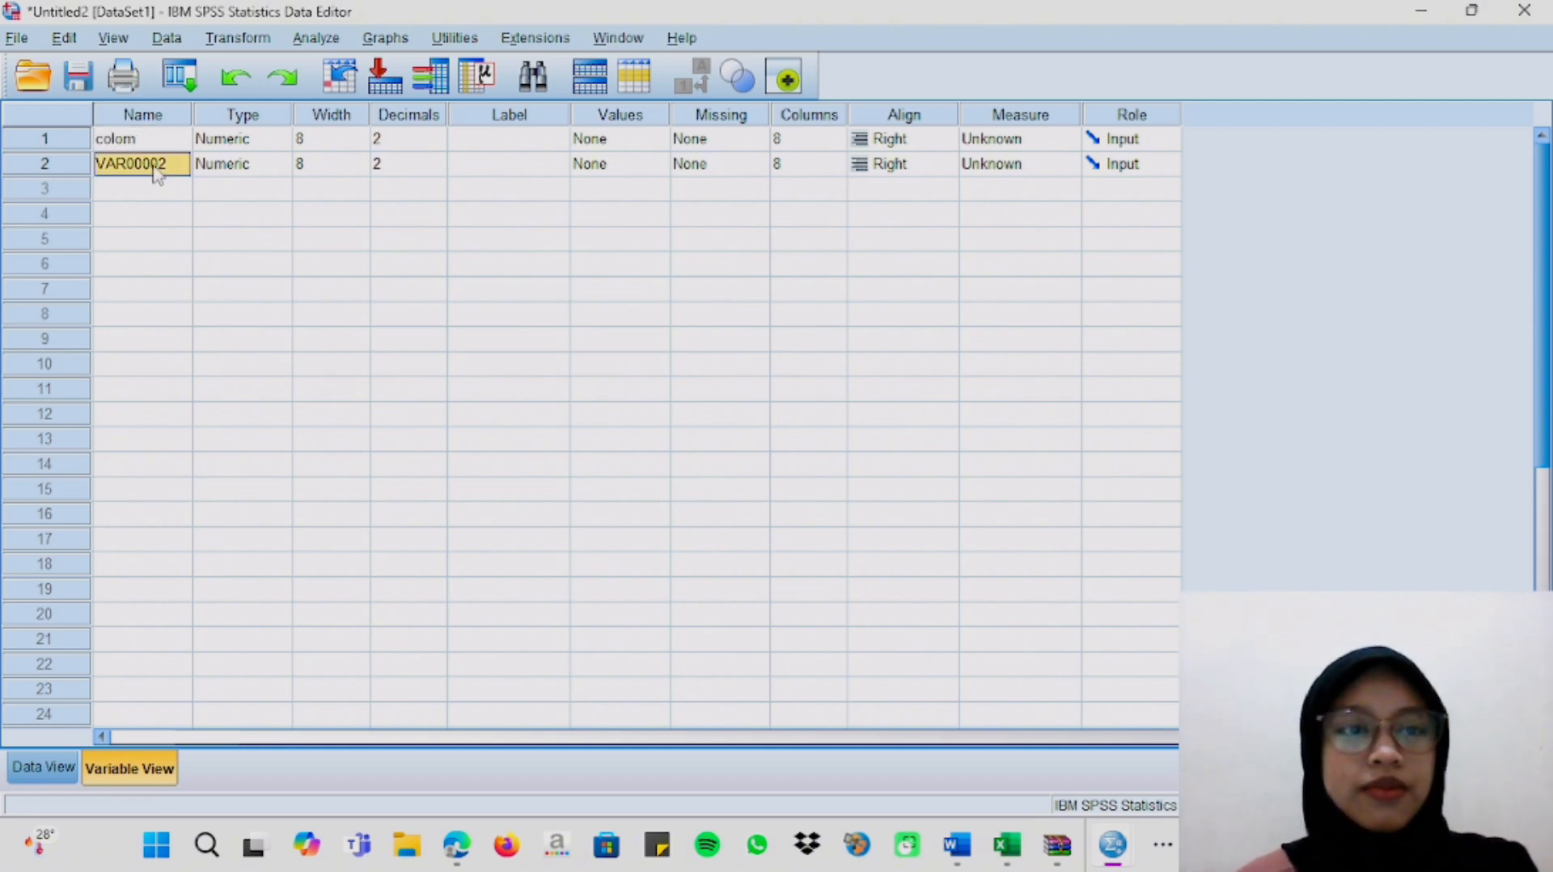
key("BackSpace")
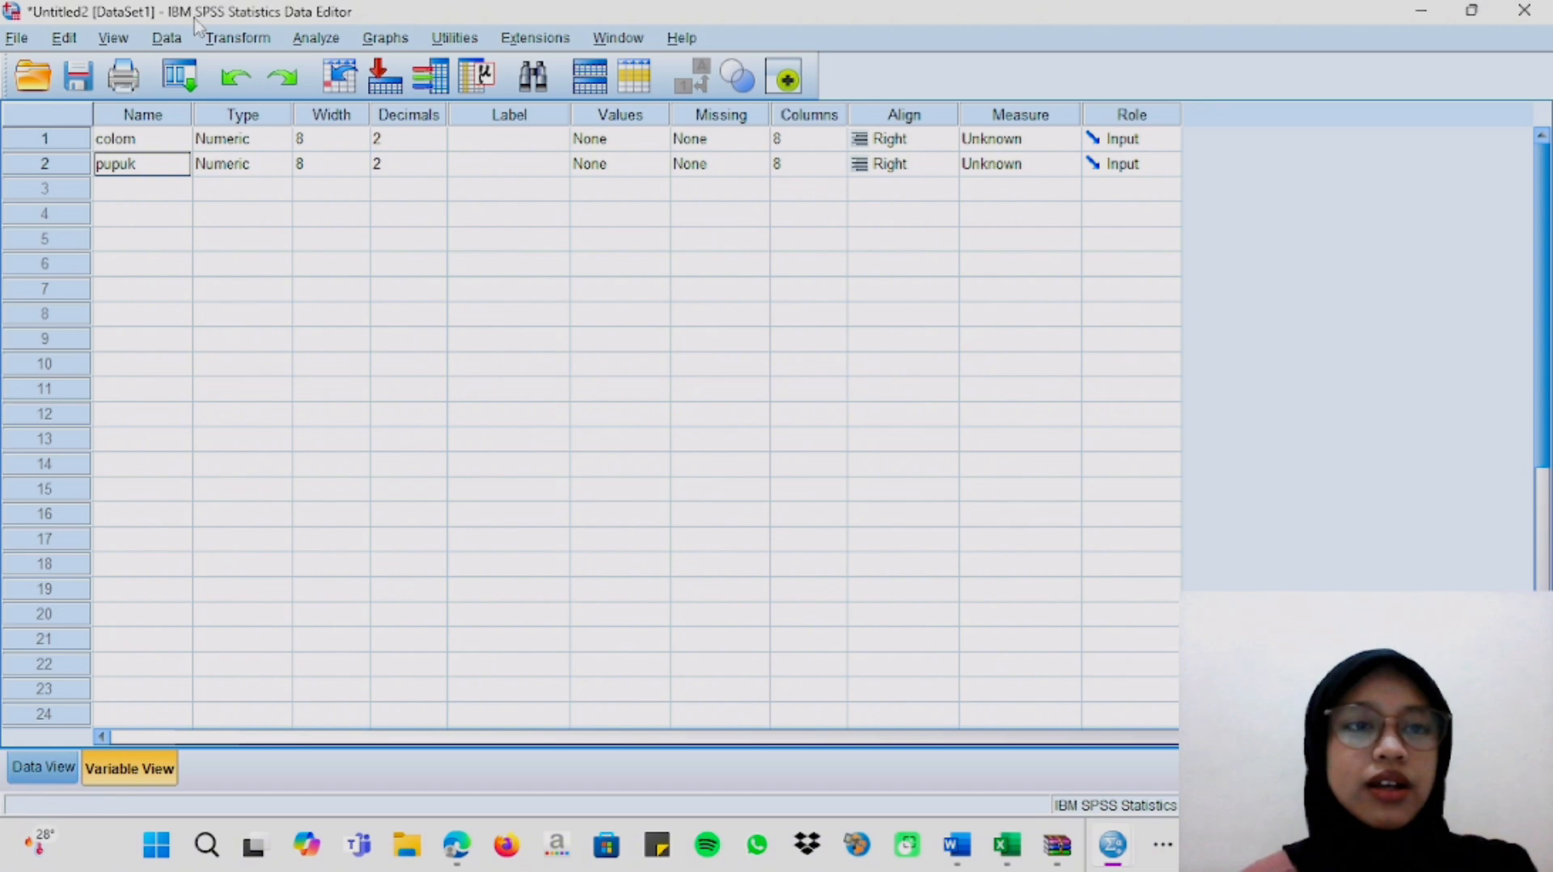
Check the wording of question 2 in the Word assignment document, and return to the new SPSS dataset.
left_click(316, 38)
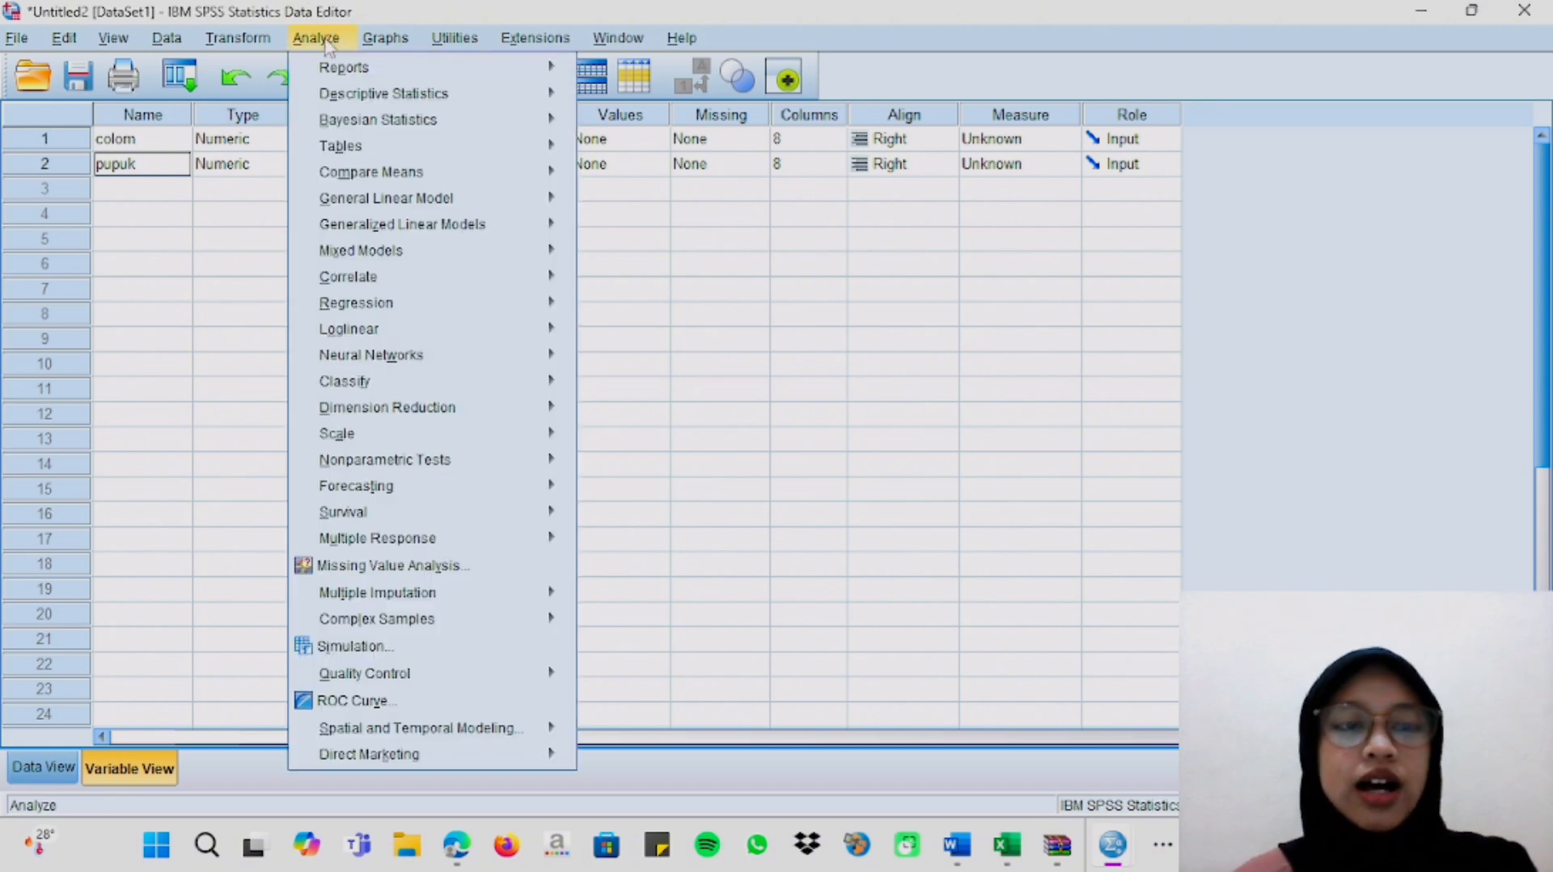
left_click(962, 843)
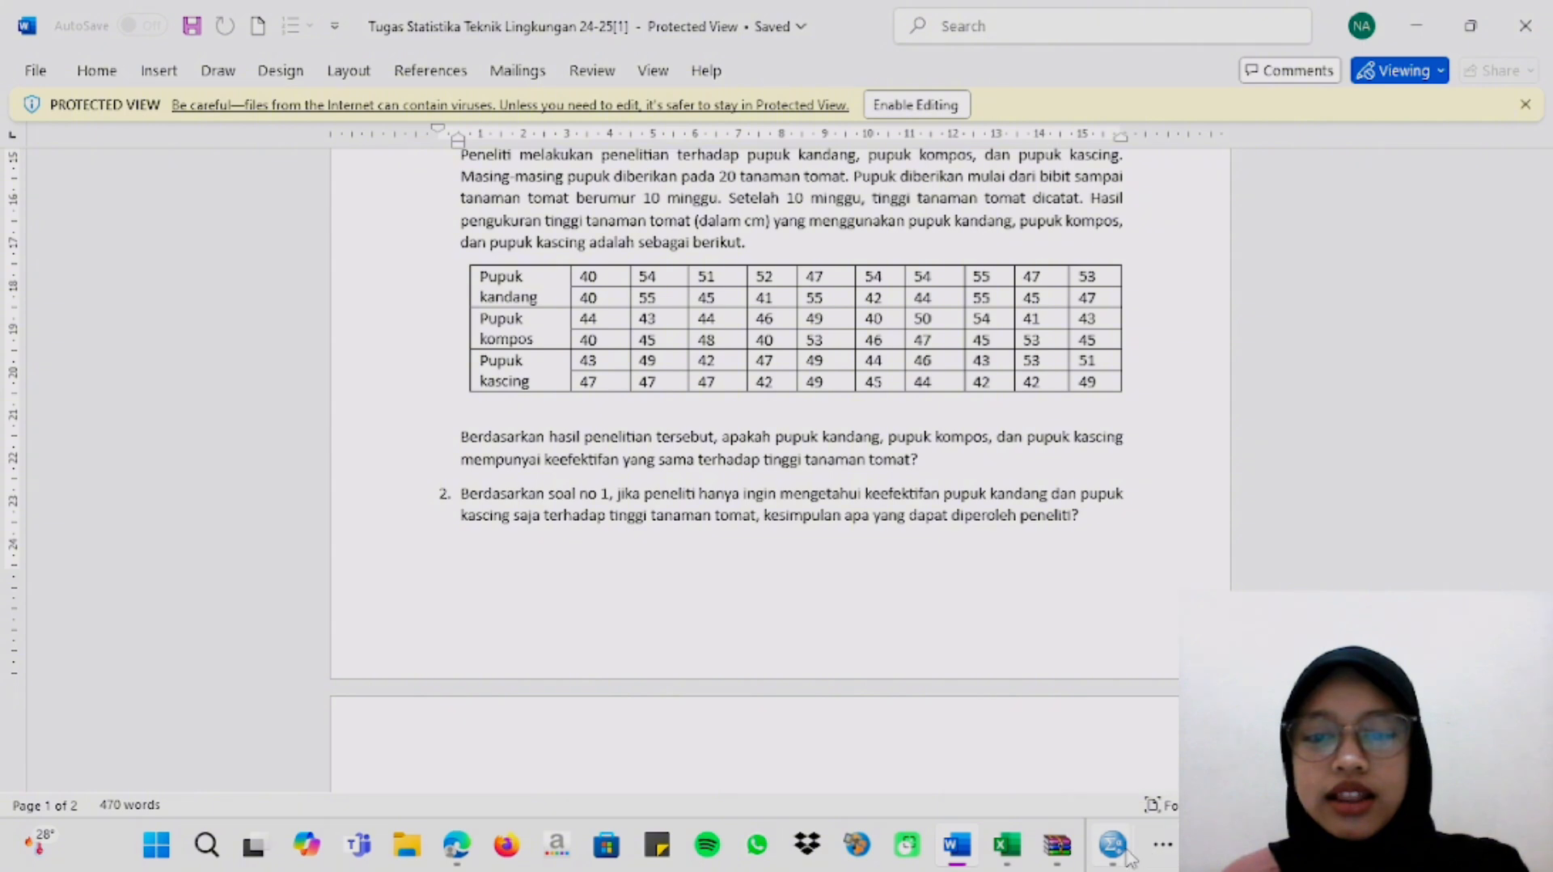
mouse_move(1113, 843)
left_click(865, 696)
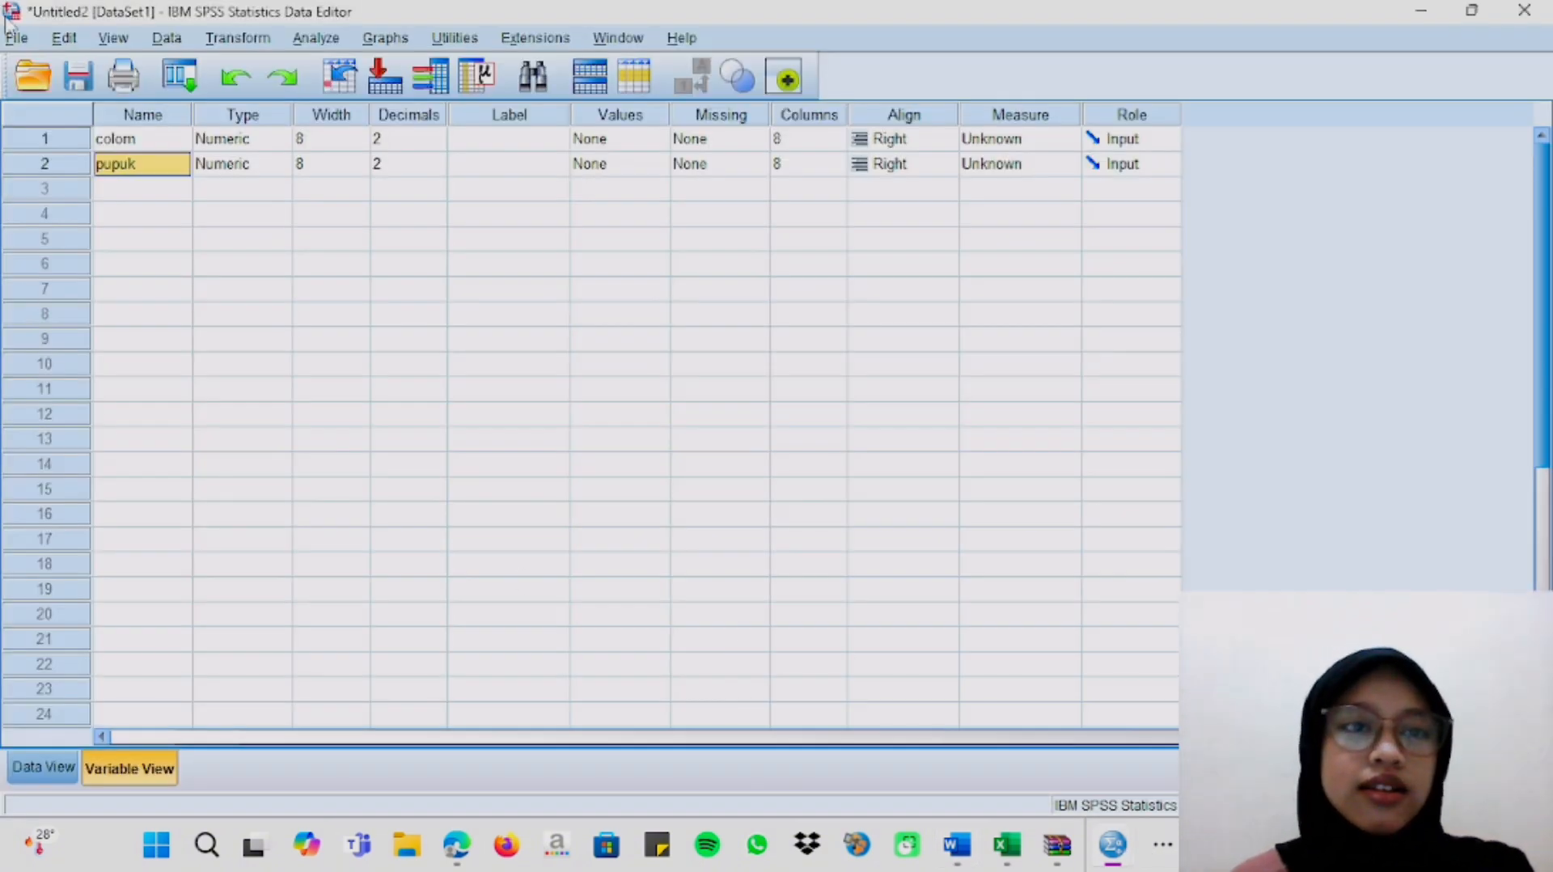
Start an Independent-Samples T Test with colom as the grouping variable and pupuk as the test variable.
left_click(318, 40)
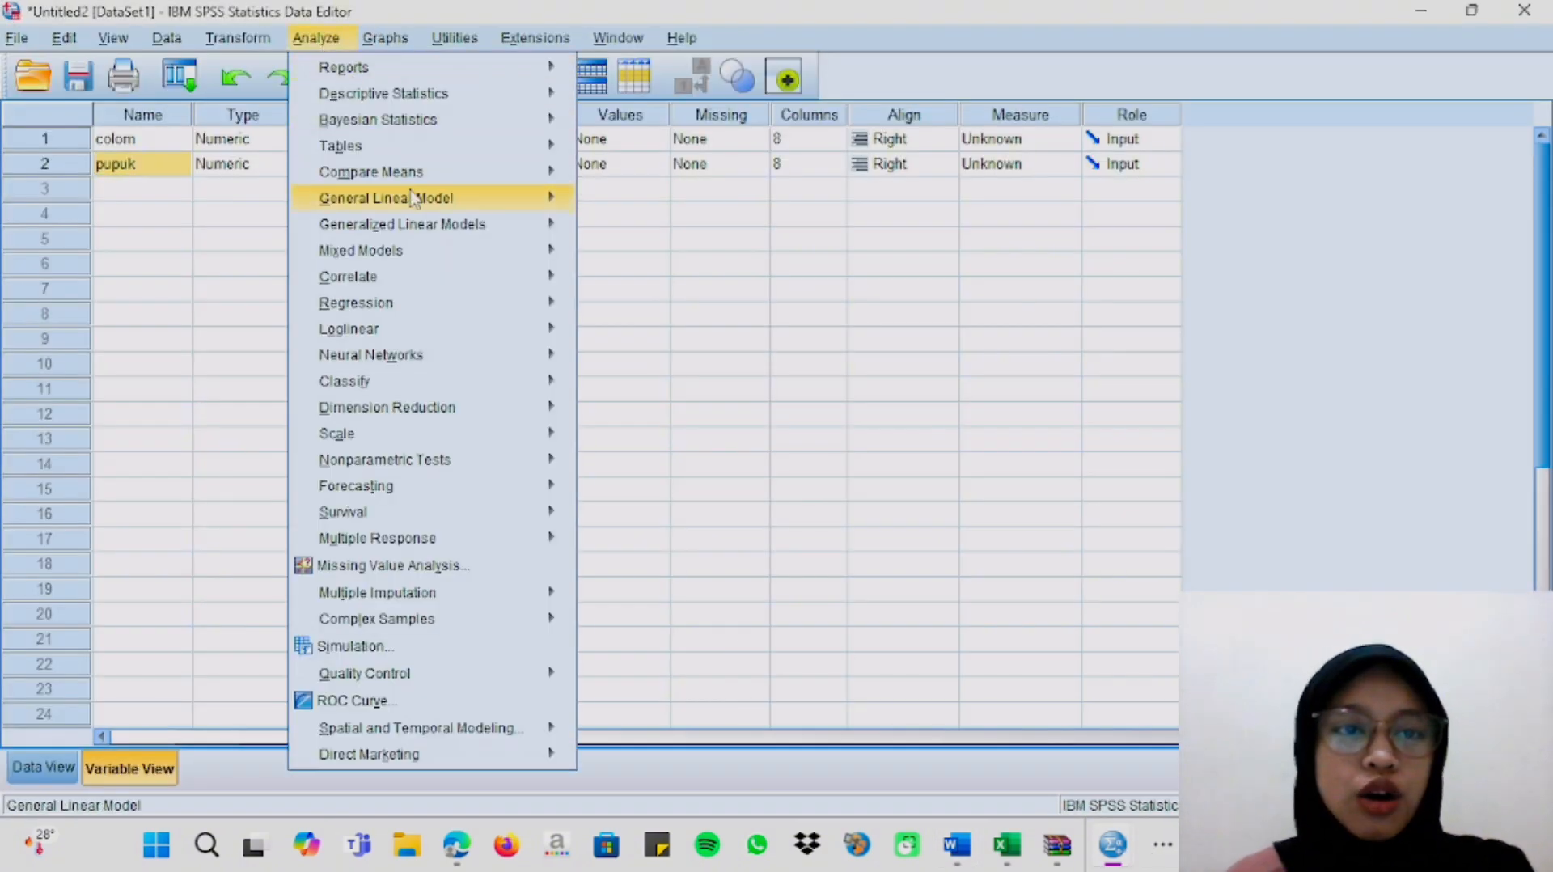
mouse_move(434, 178)
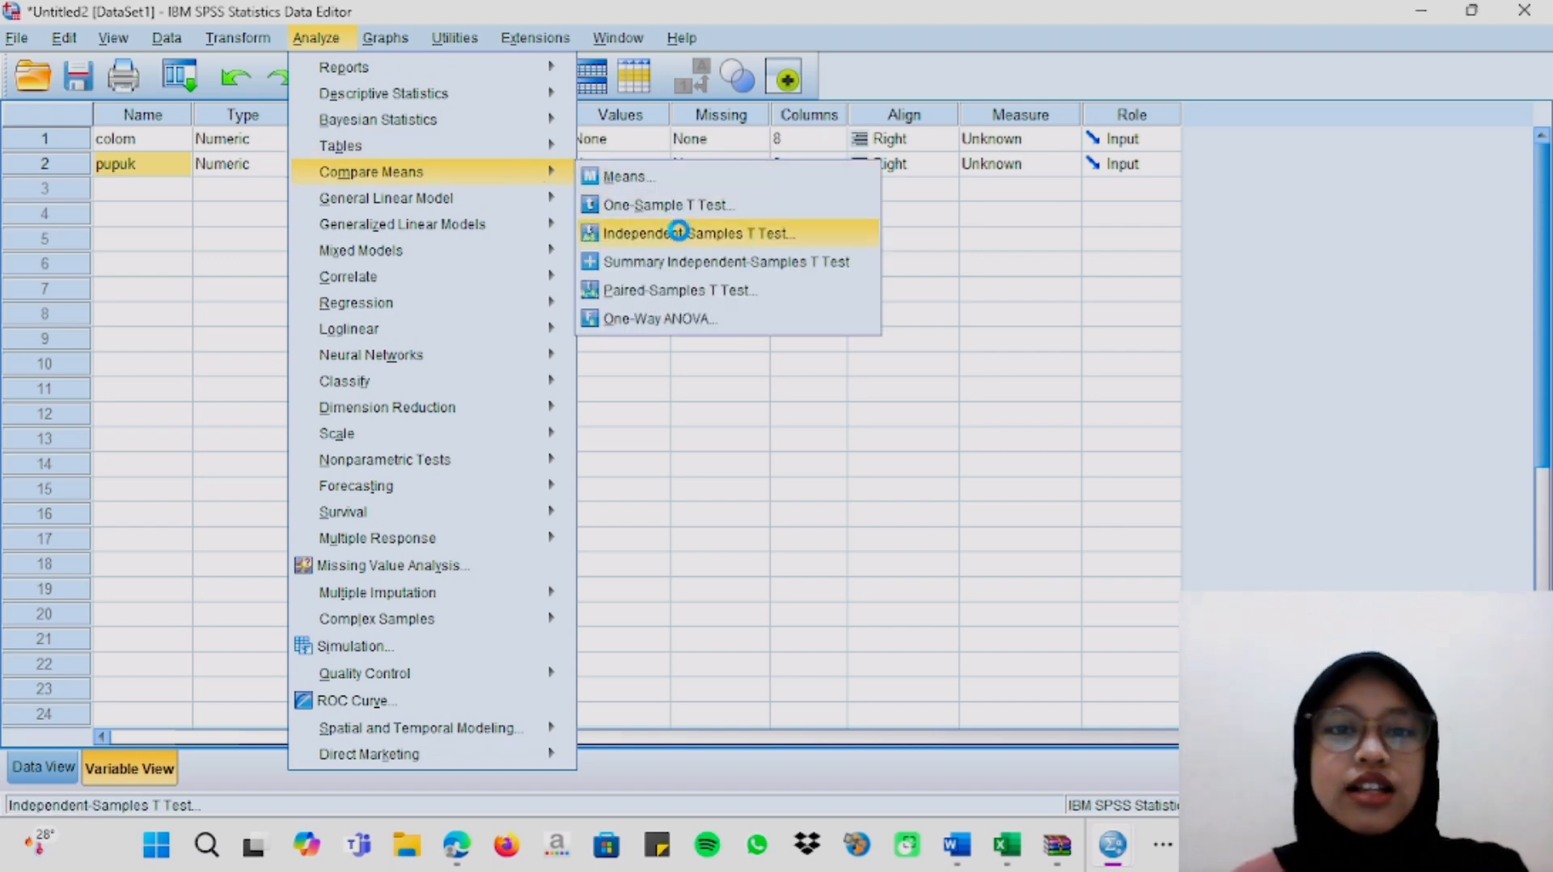
left_click(683, 234)
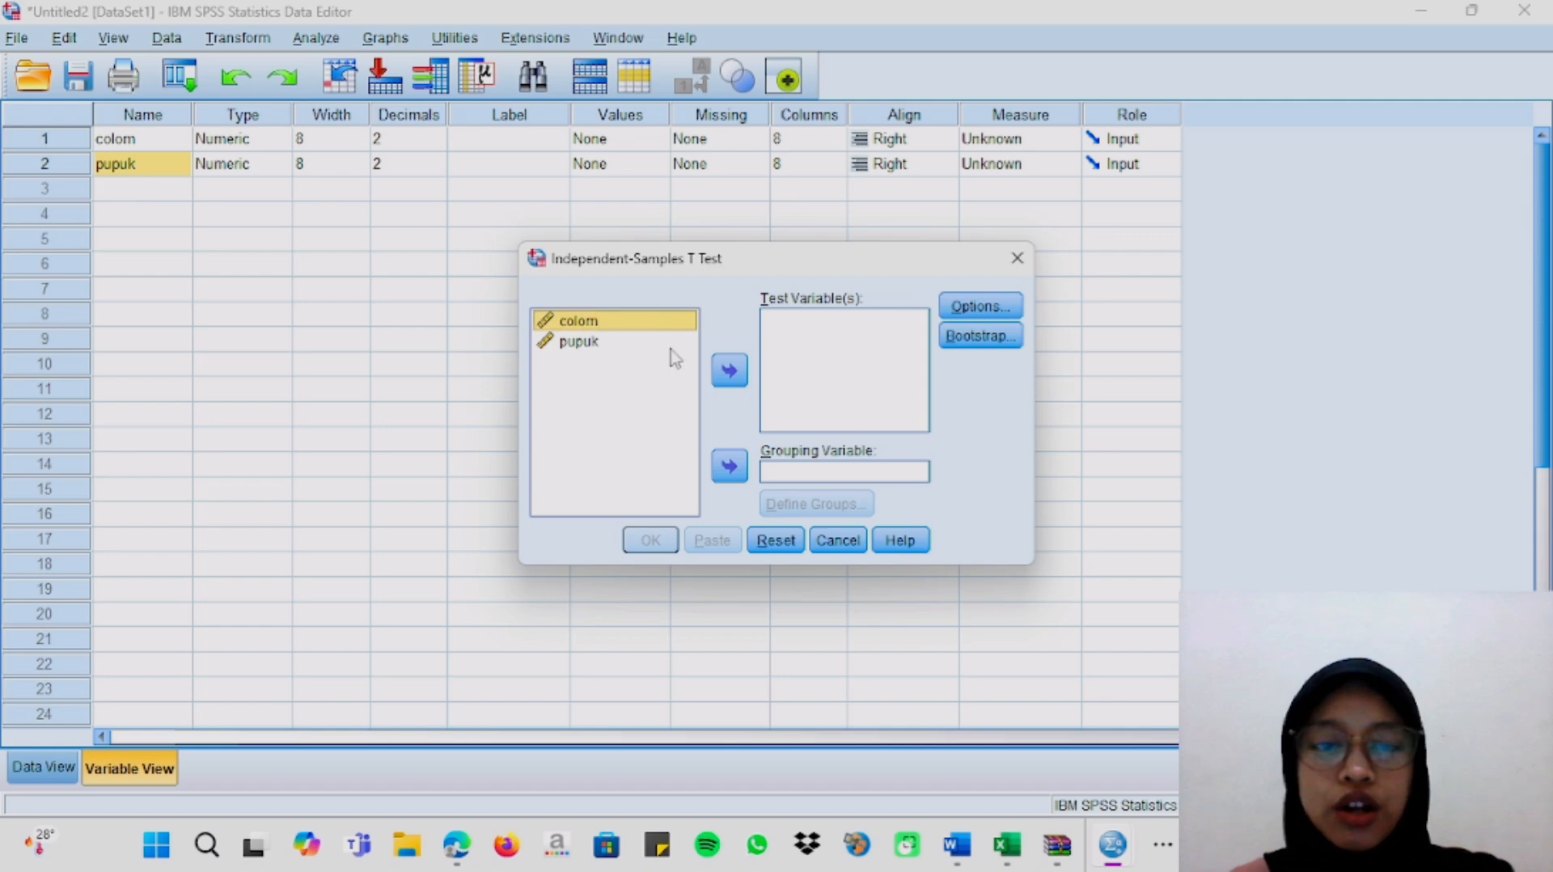
left_click(739, 477)
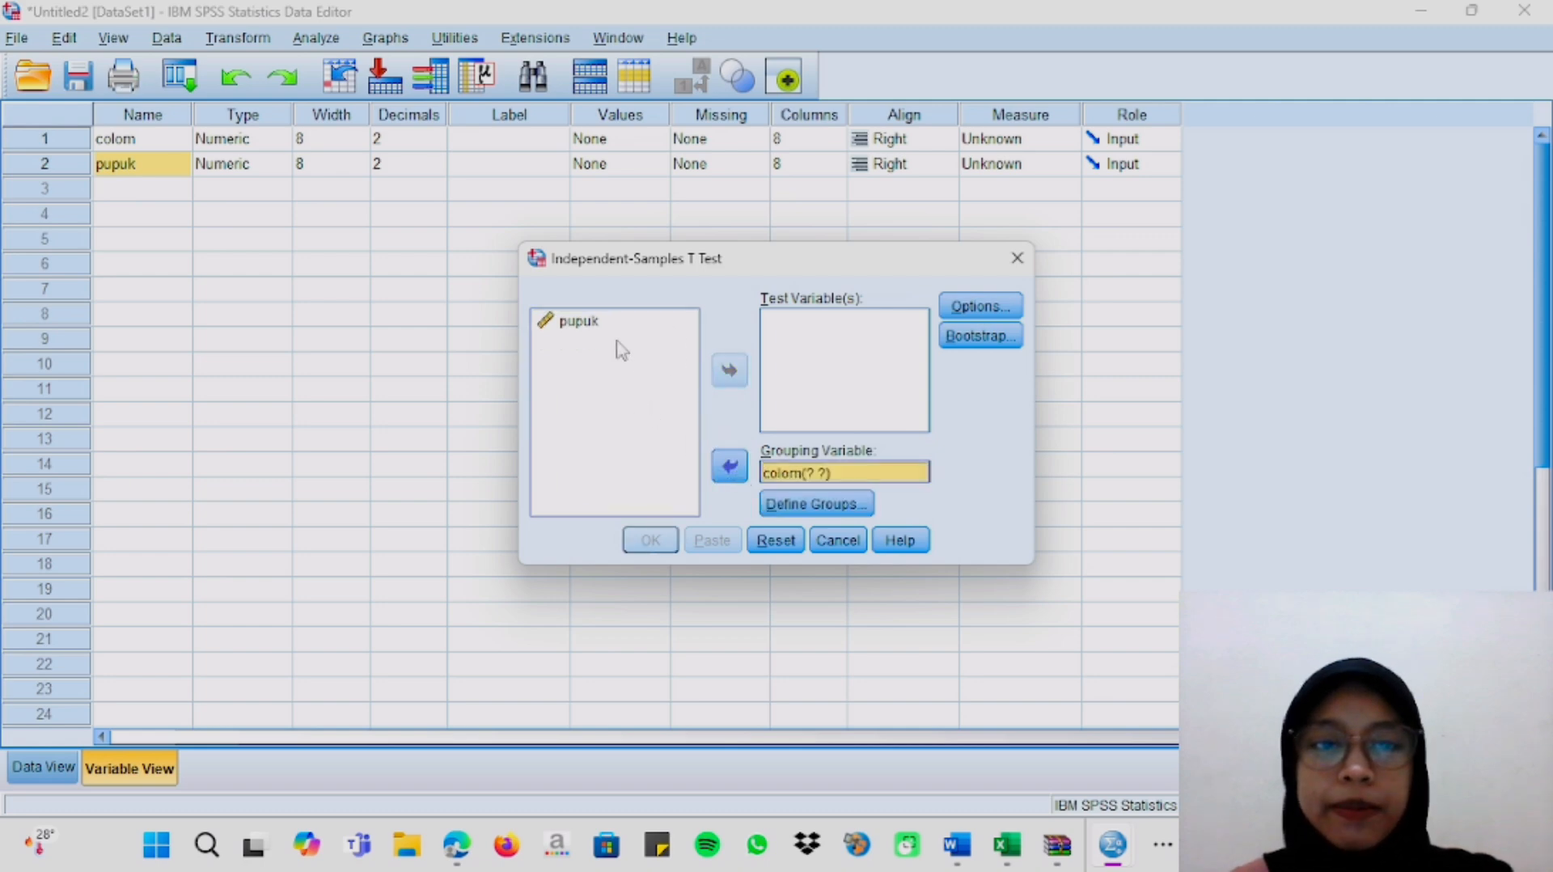
left_click(610, 322)
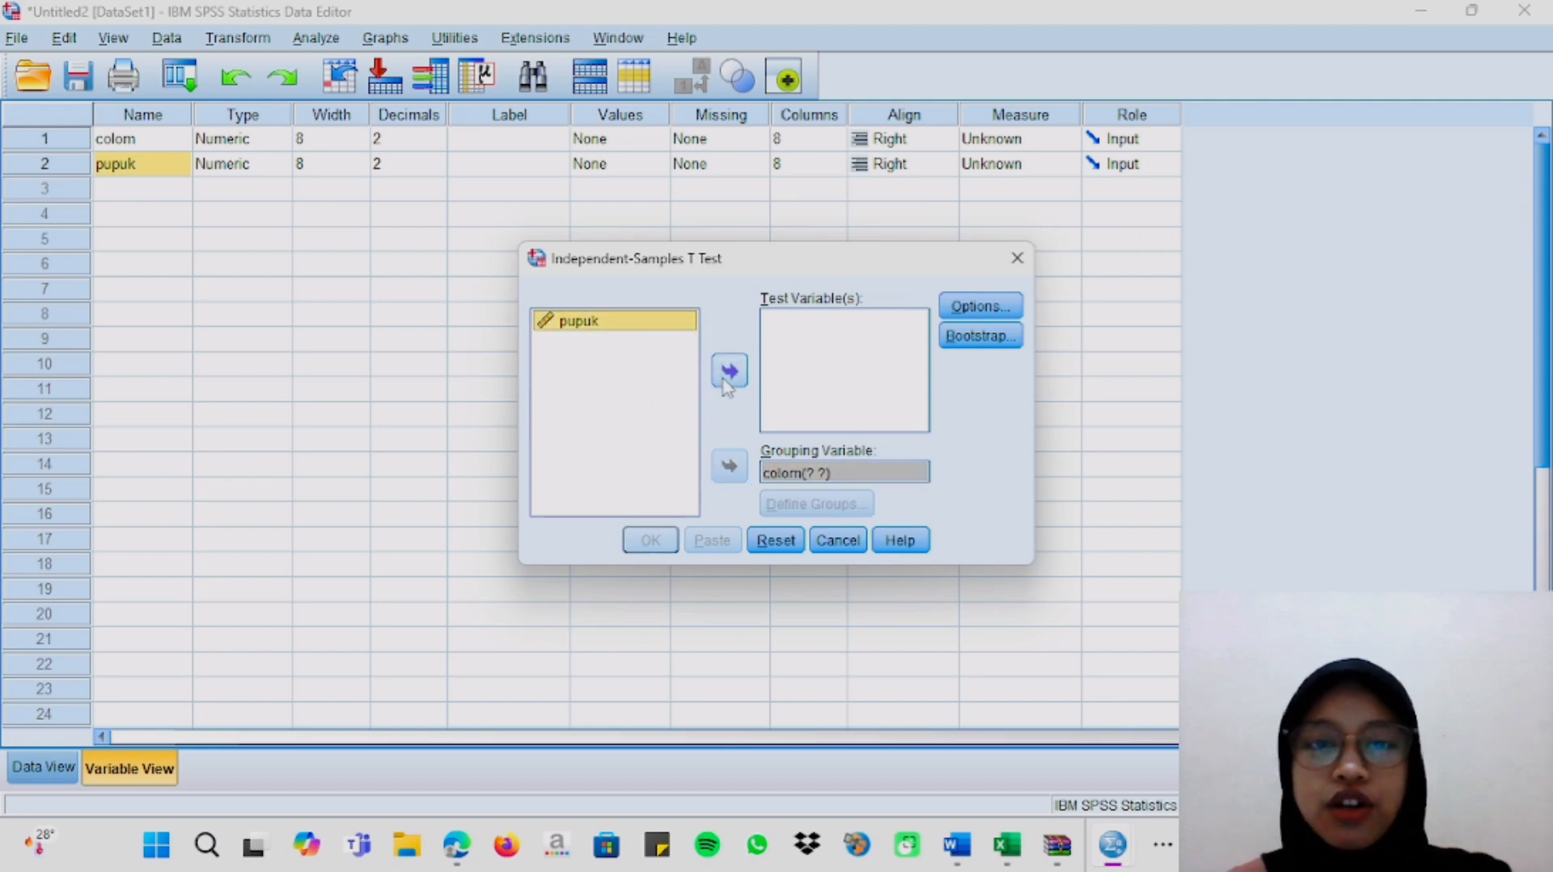
left_click(727, 374)
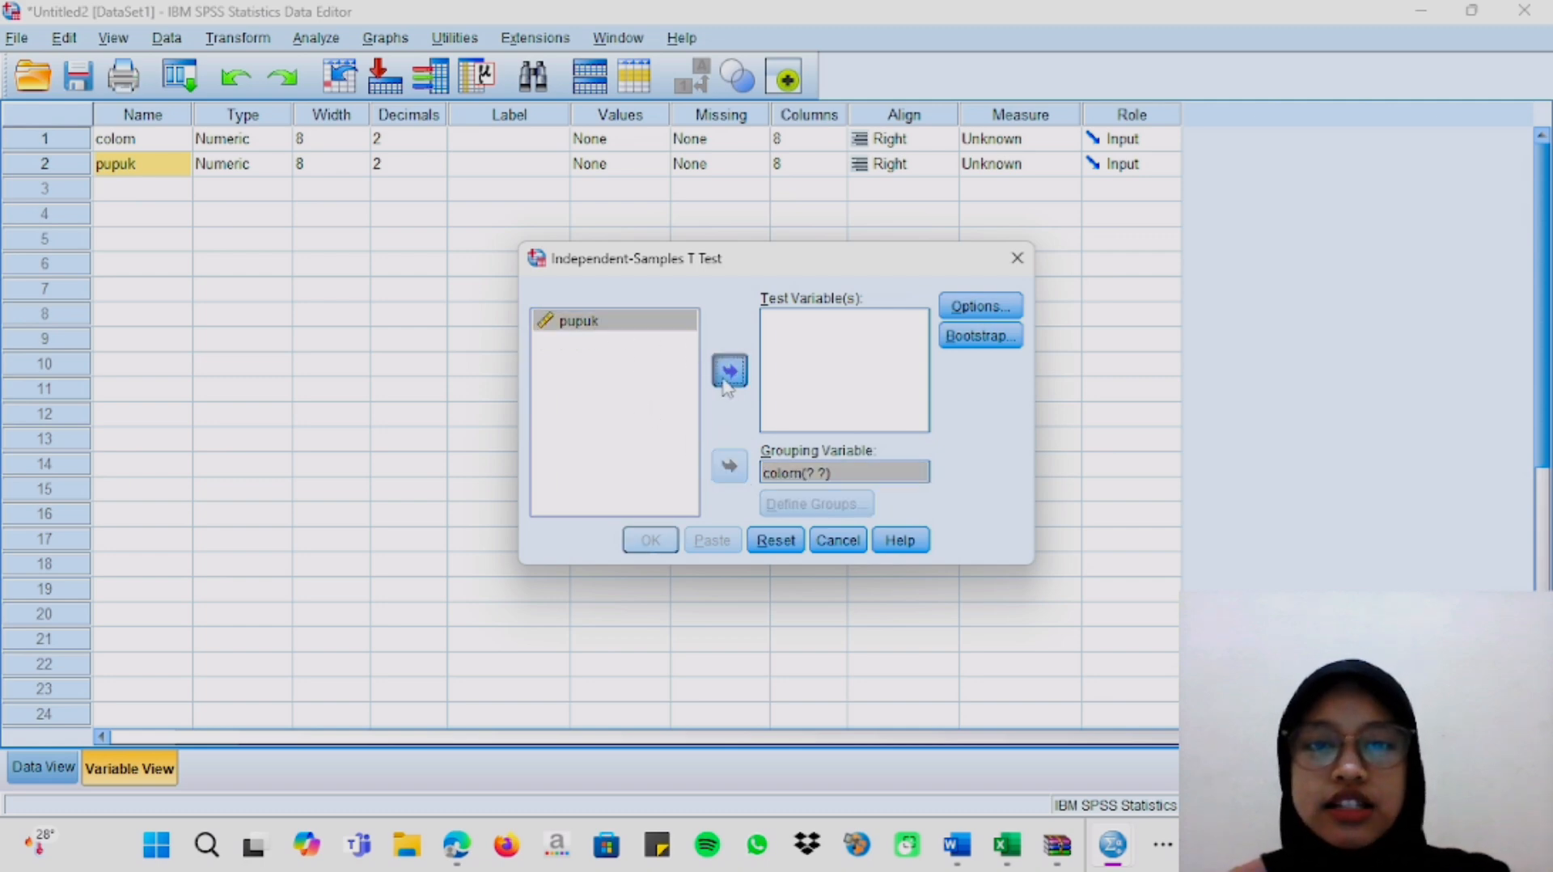
Define the groups of the grouping variable colom with the specified values 1 and 2.
left_click(871, 475)
left_click(853, 504)
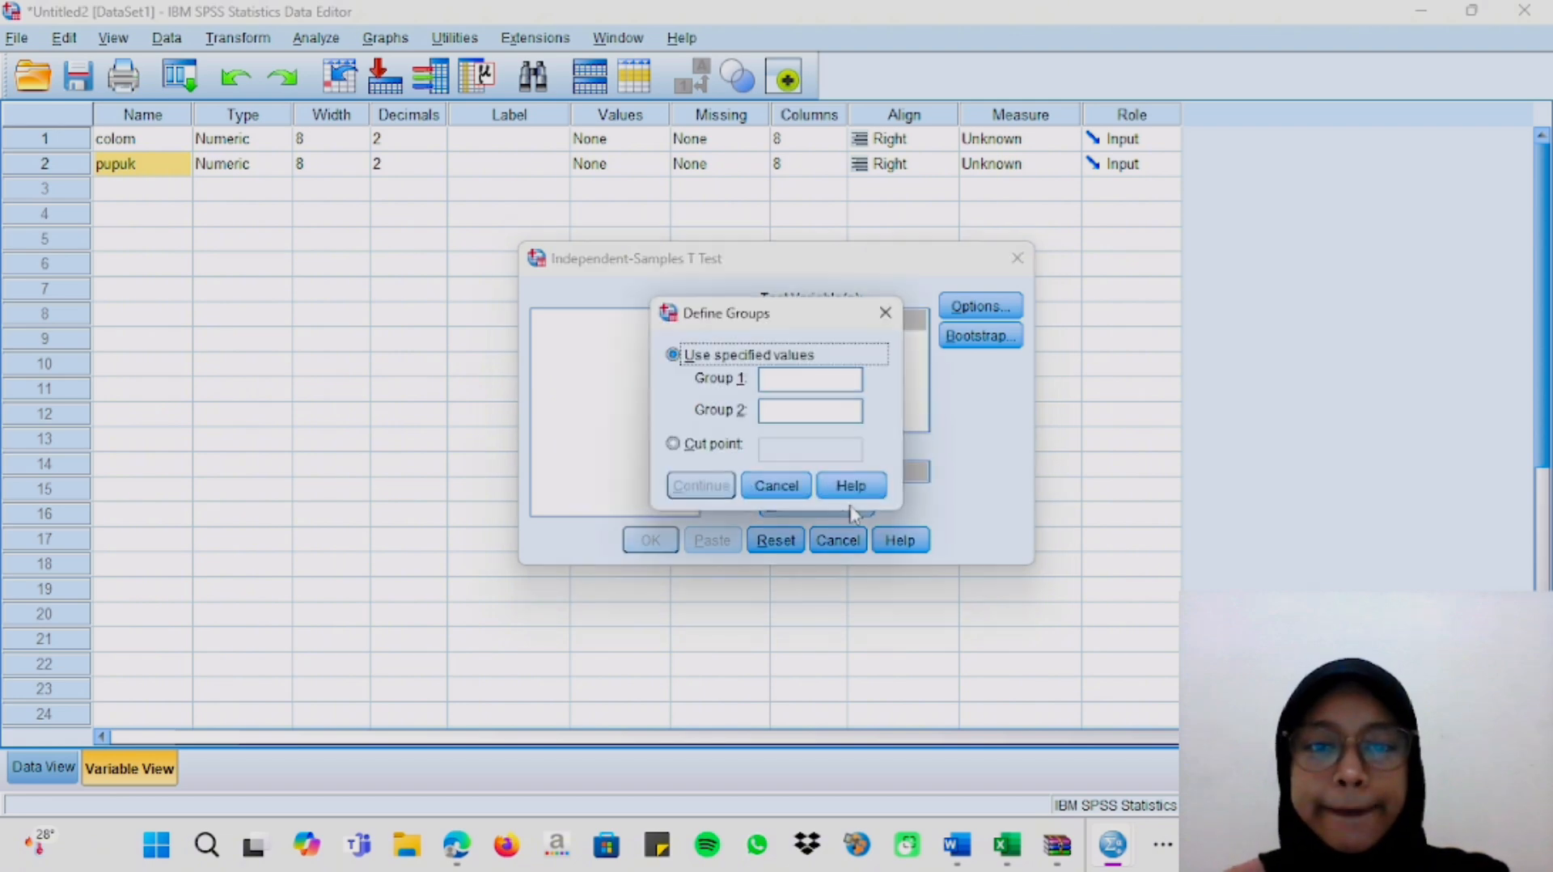
left_click(817, 382)
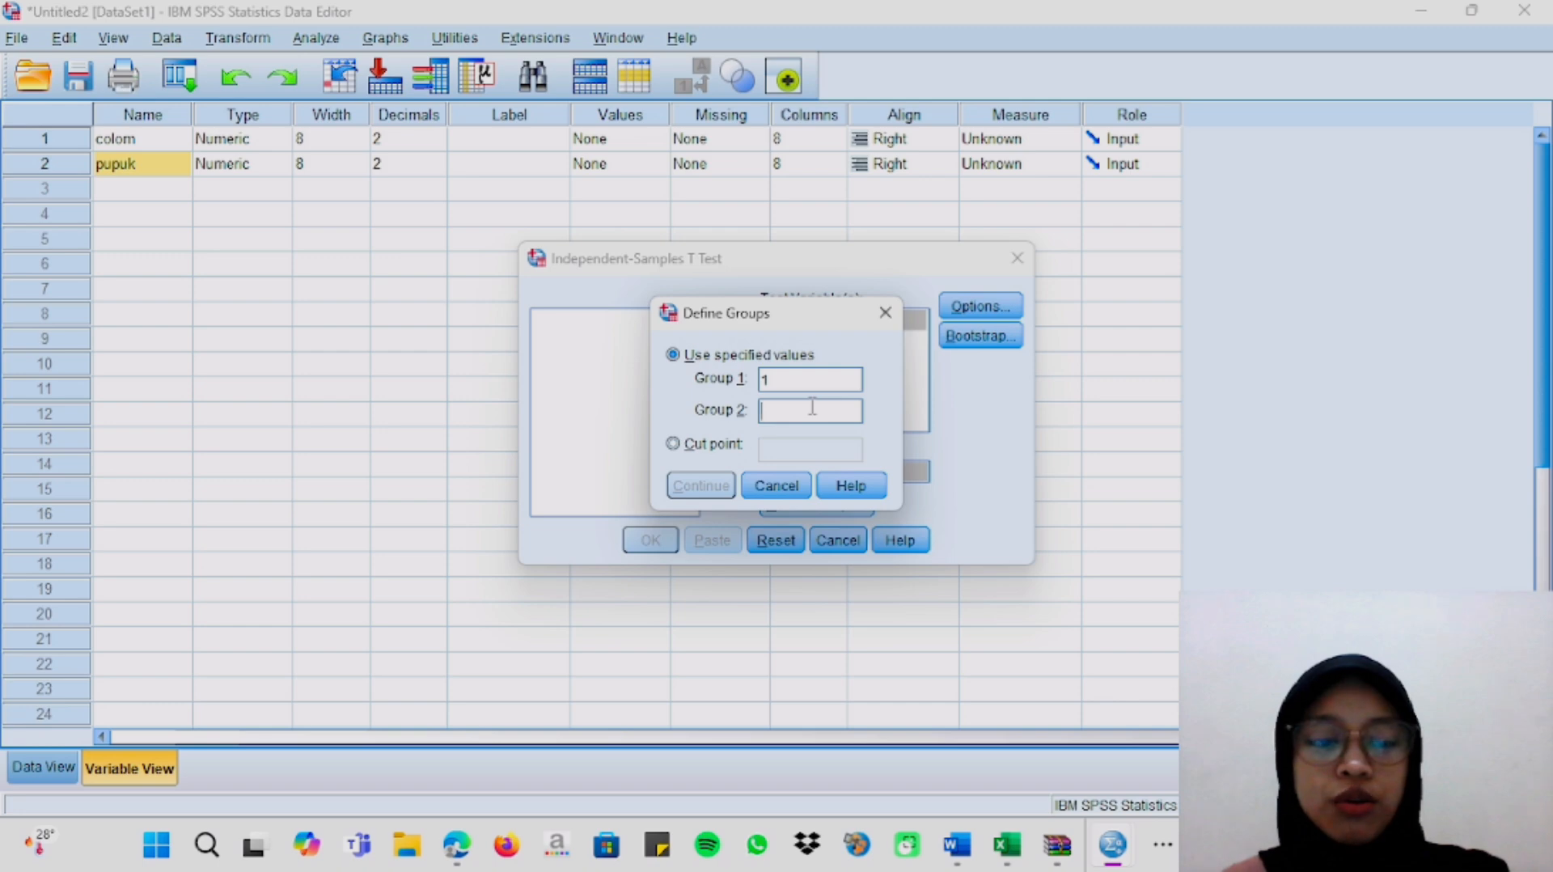
type("2")
left_click(700, 486)
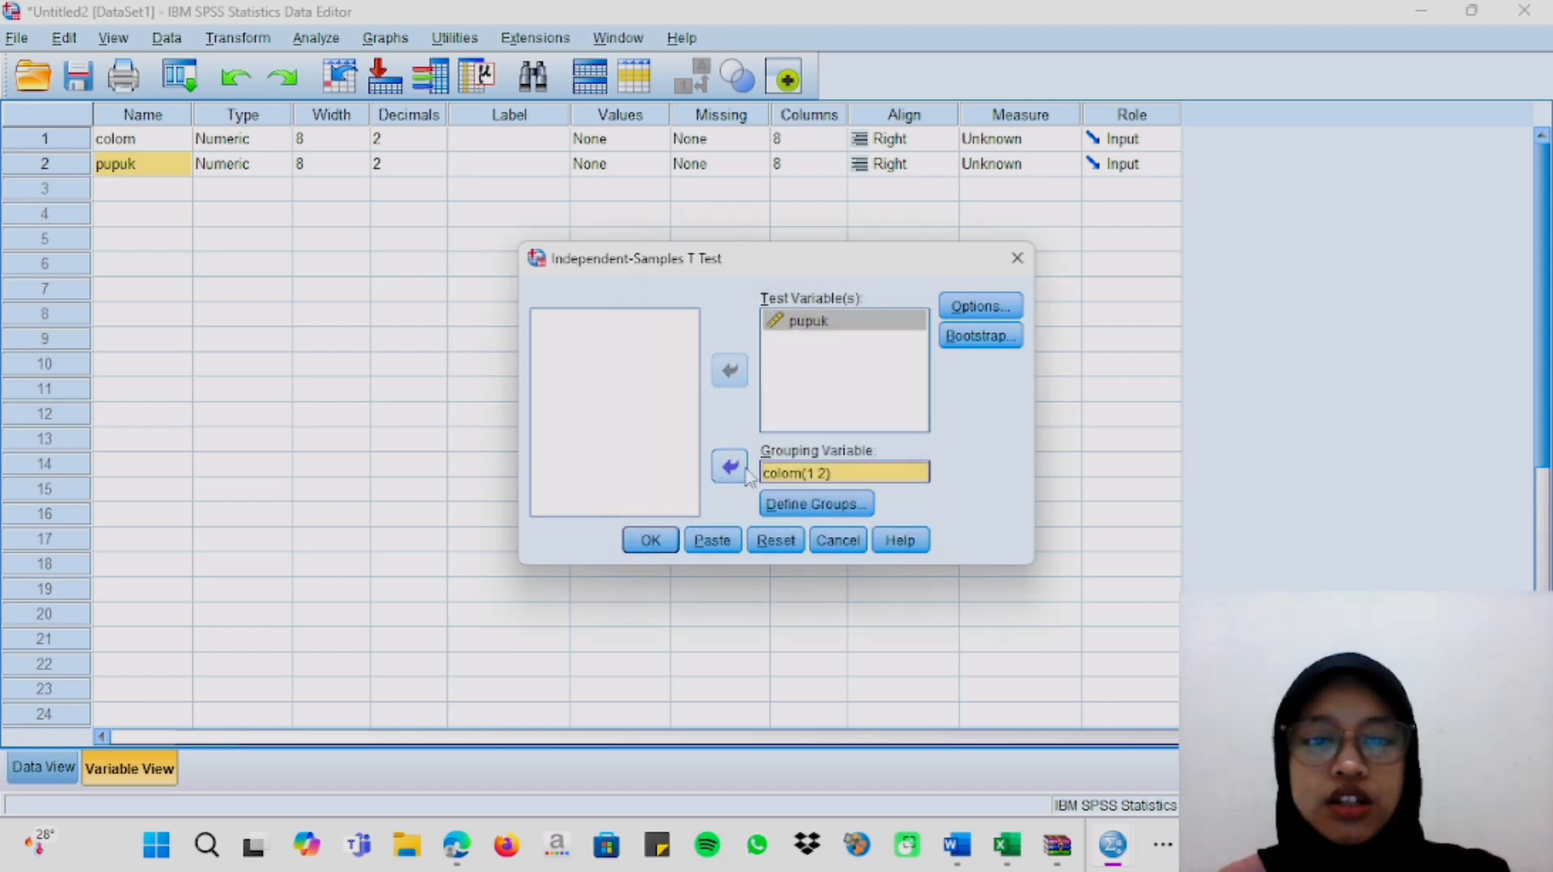
Run the Independent-Samples T Test and review the Group Statistics and Independent Samples Test tables in the output.
left_click(651, 540)
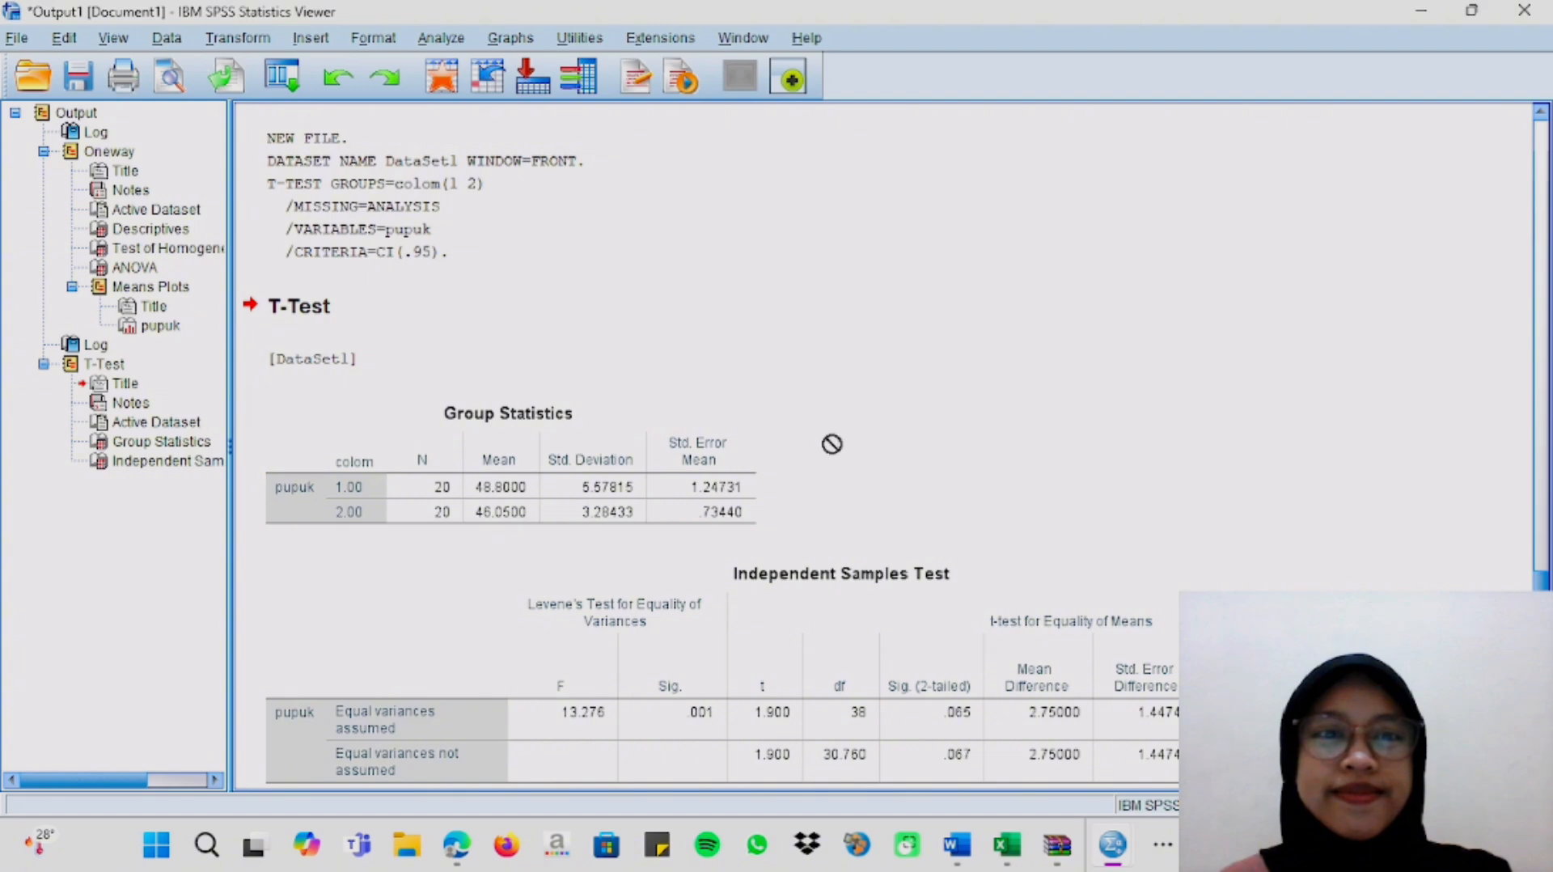
scroll(852, 445, "down", 1)
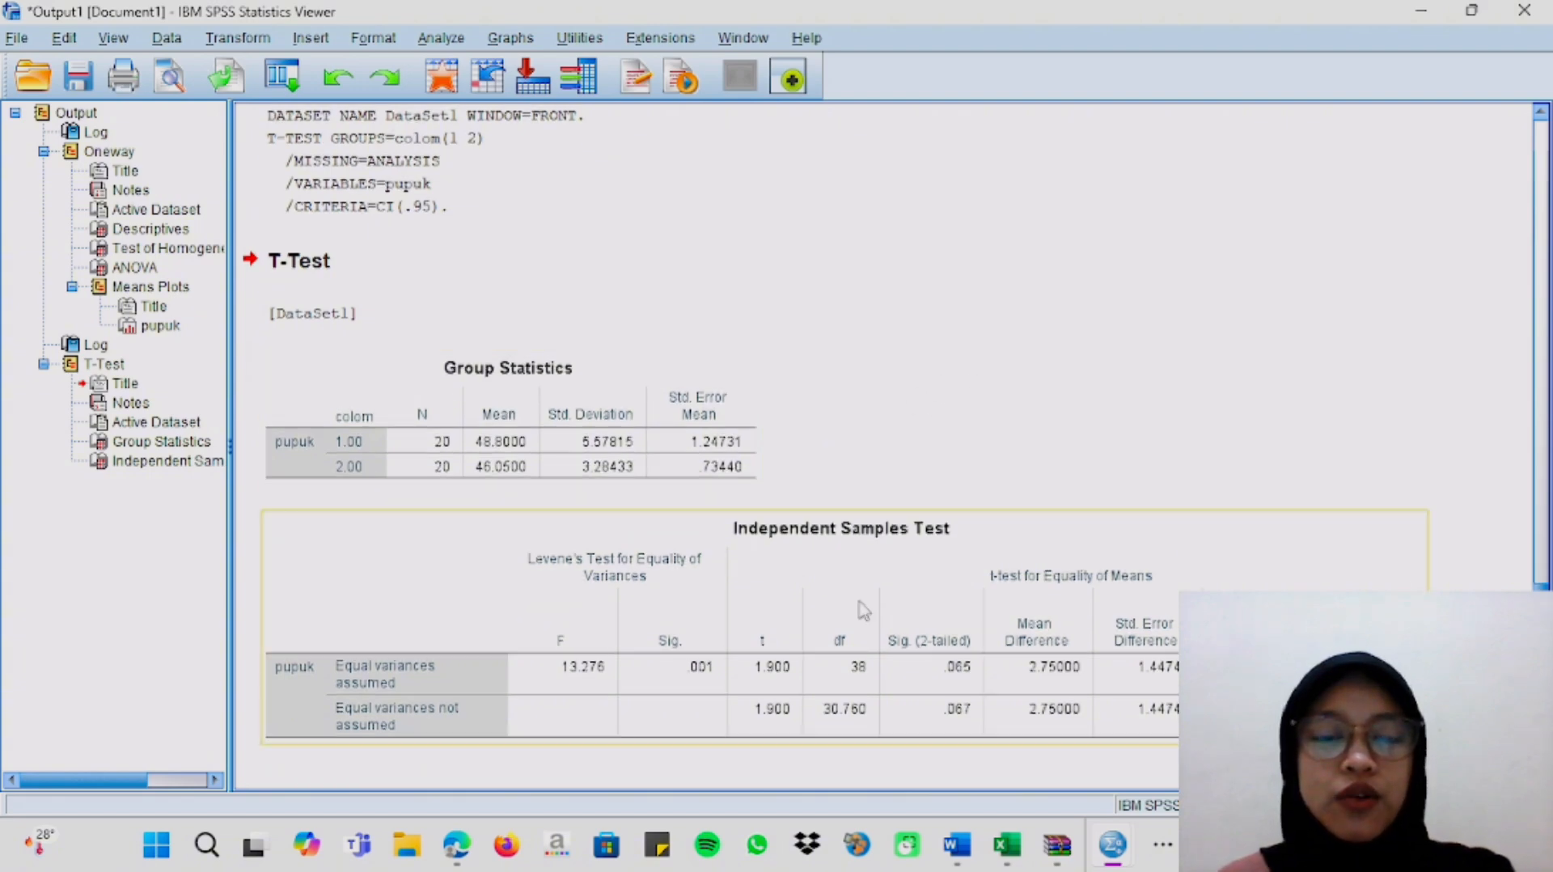
left_click(881, 619)
left_click(692, 482)
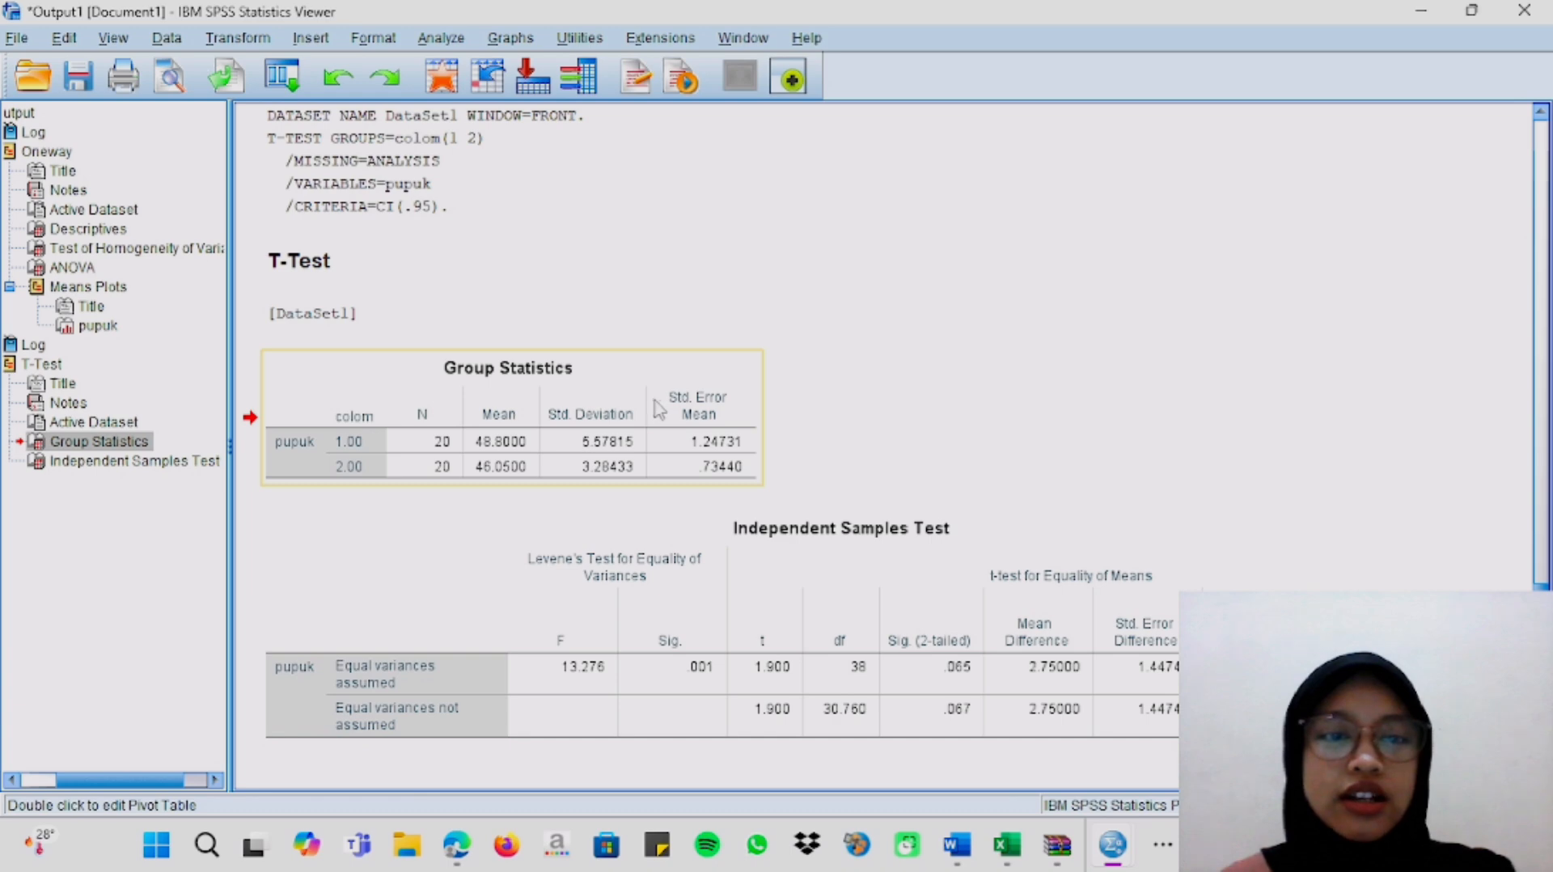
left_click(869, 554)
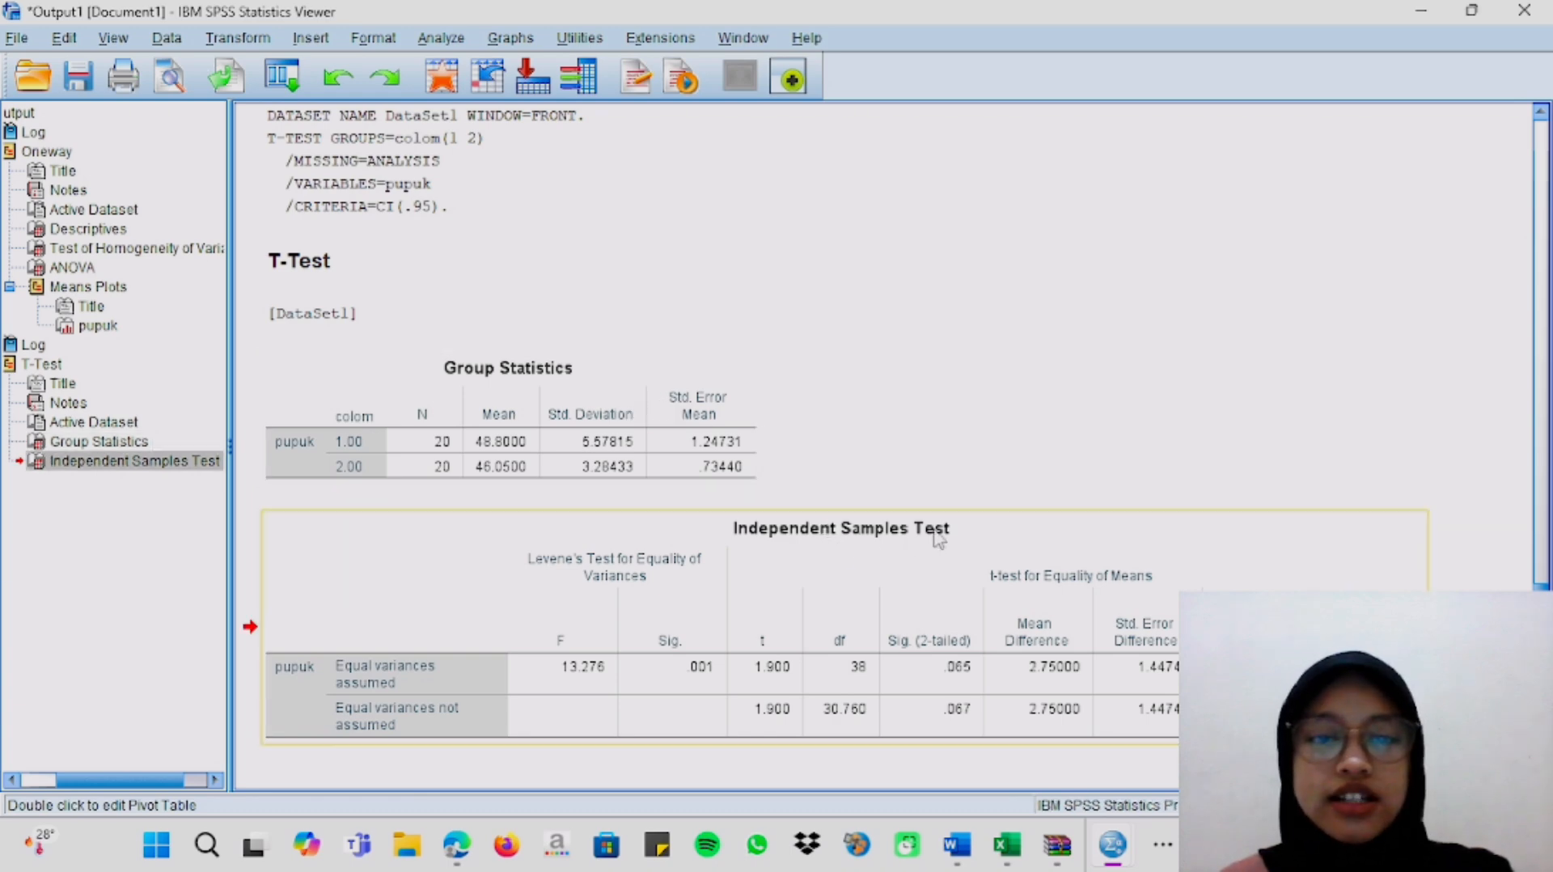
left_click_drag(937, 716, 1027, 479)
left_click_drag(881, 655, 740, 774)
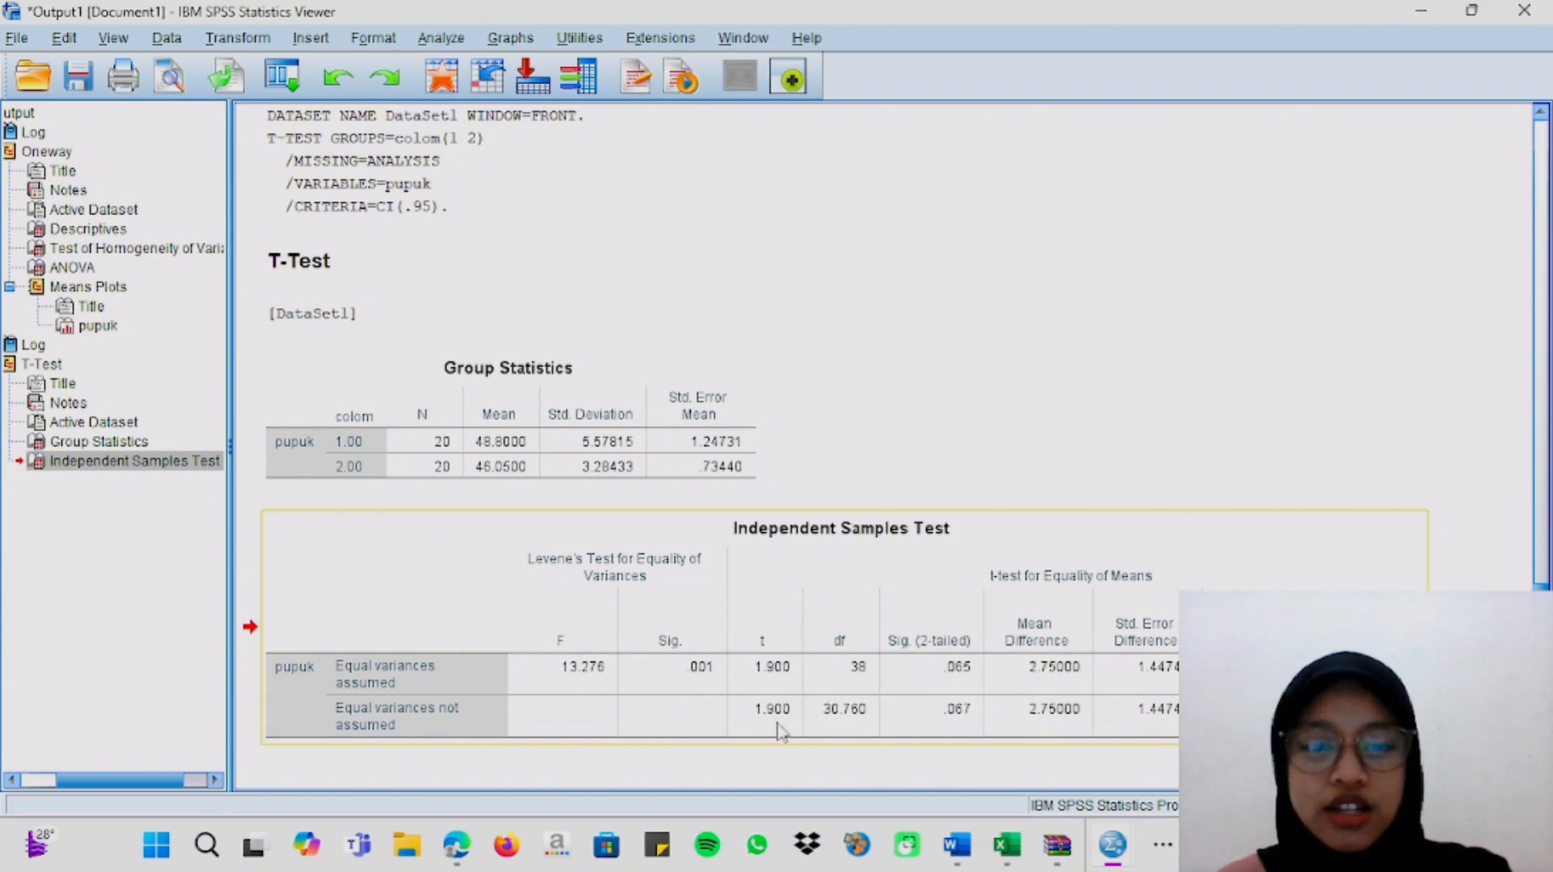
left_click_drag(760, 655, 1043, 517)
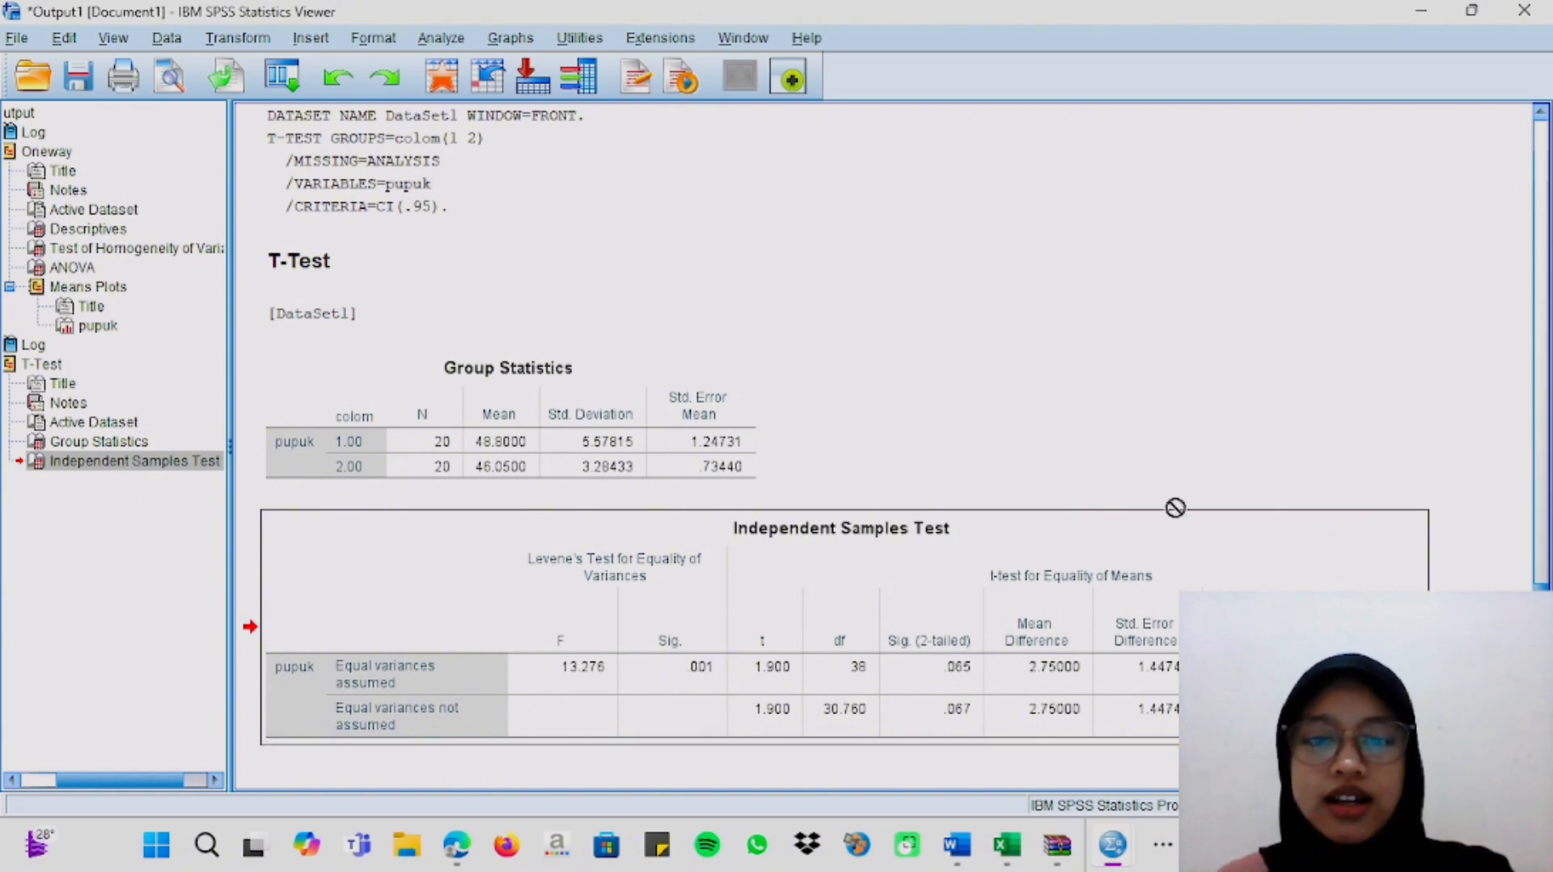
Switch to the Word assignment document and read question 3 on motivasi kerja and kepuasan kerja, including its data tables and parts a to c.
mouse_move(1121, 845)
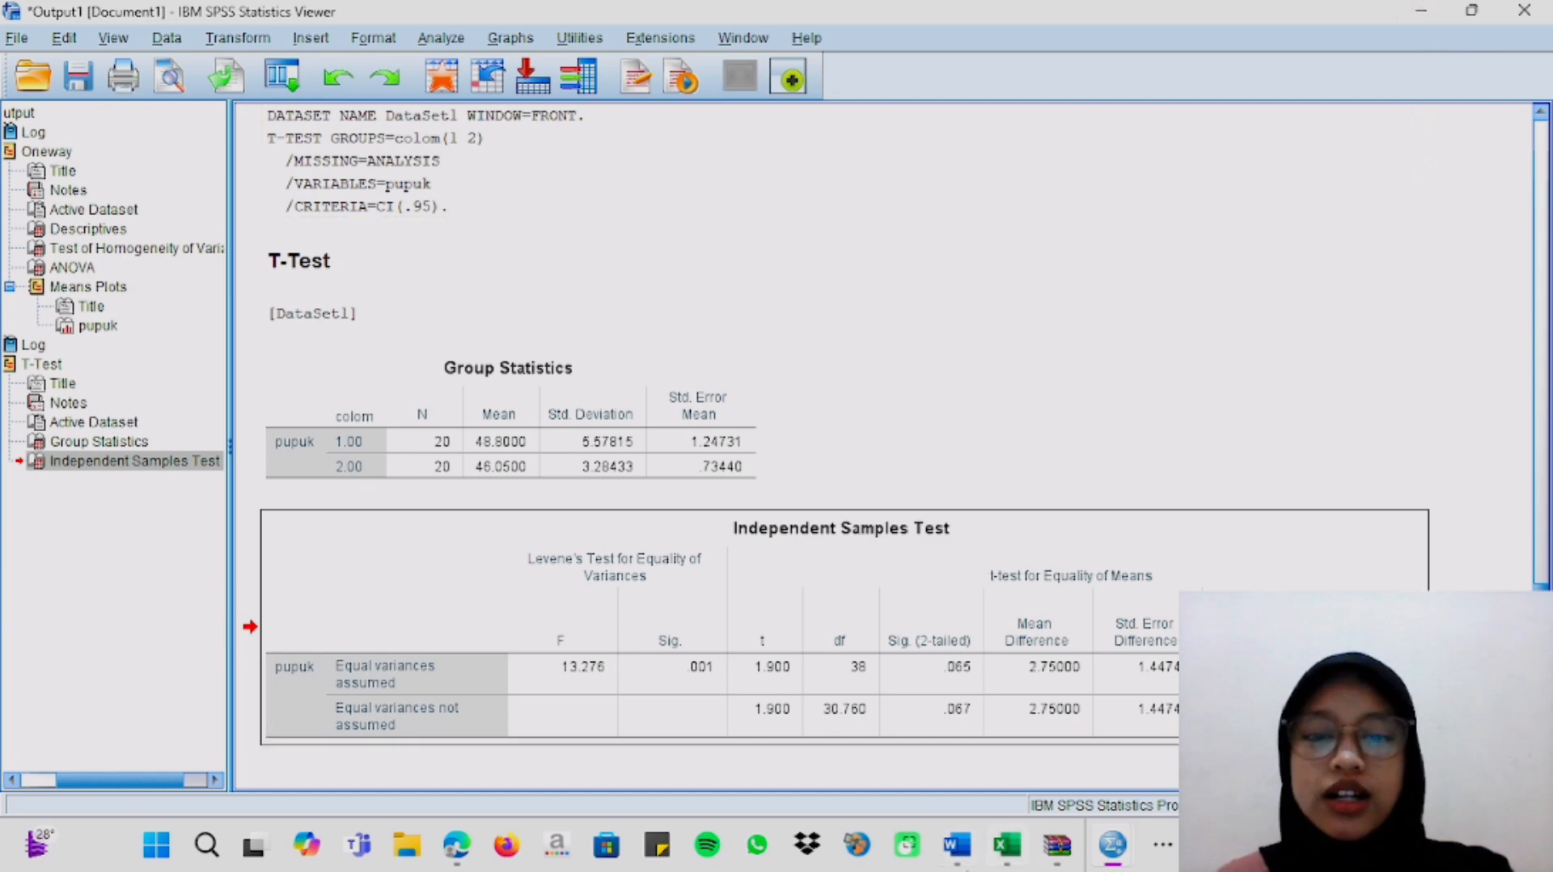
left_click(967, 856)
scroll(817, 508, "down", 6)
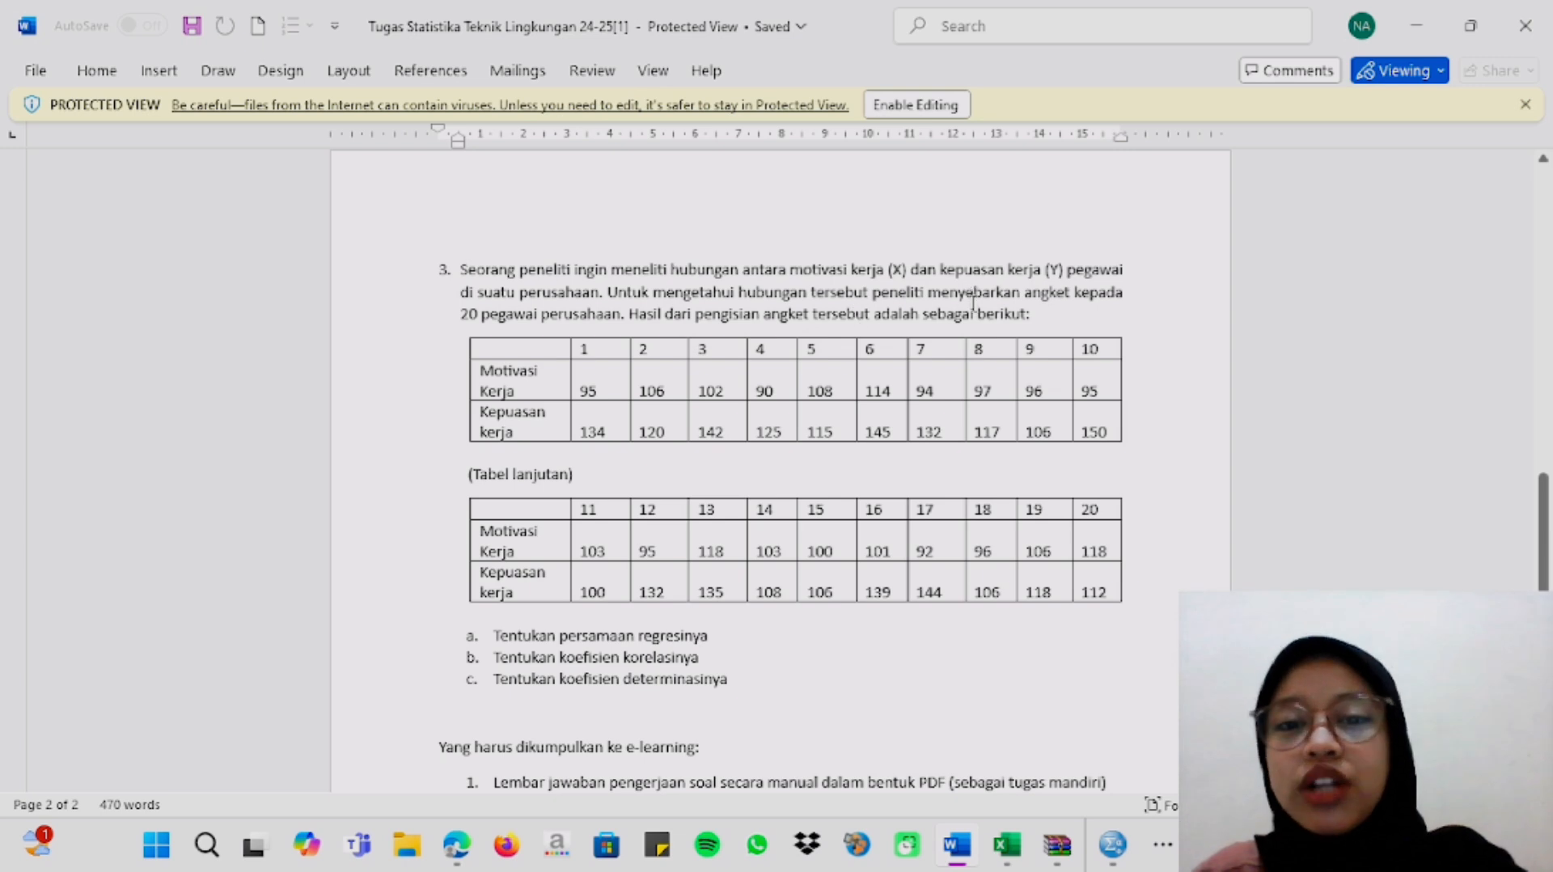
left_click(558, 368)
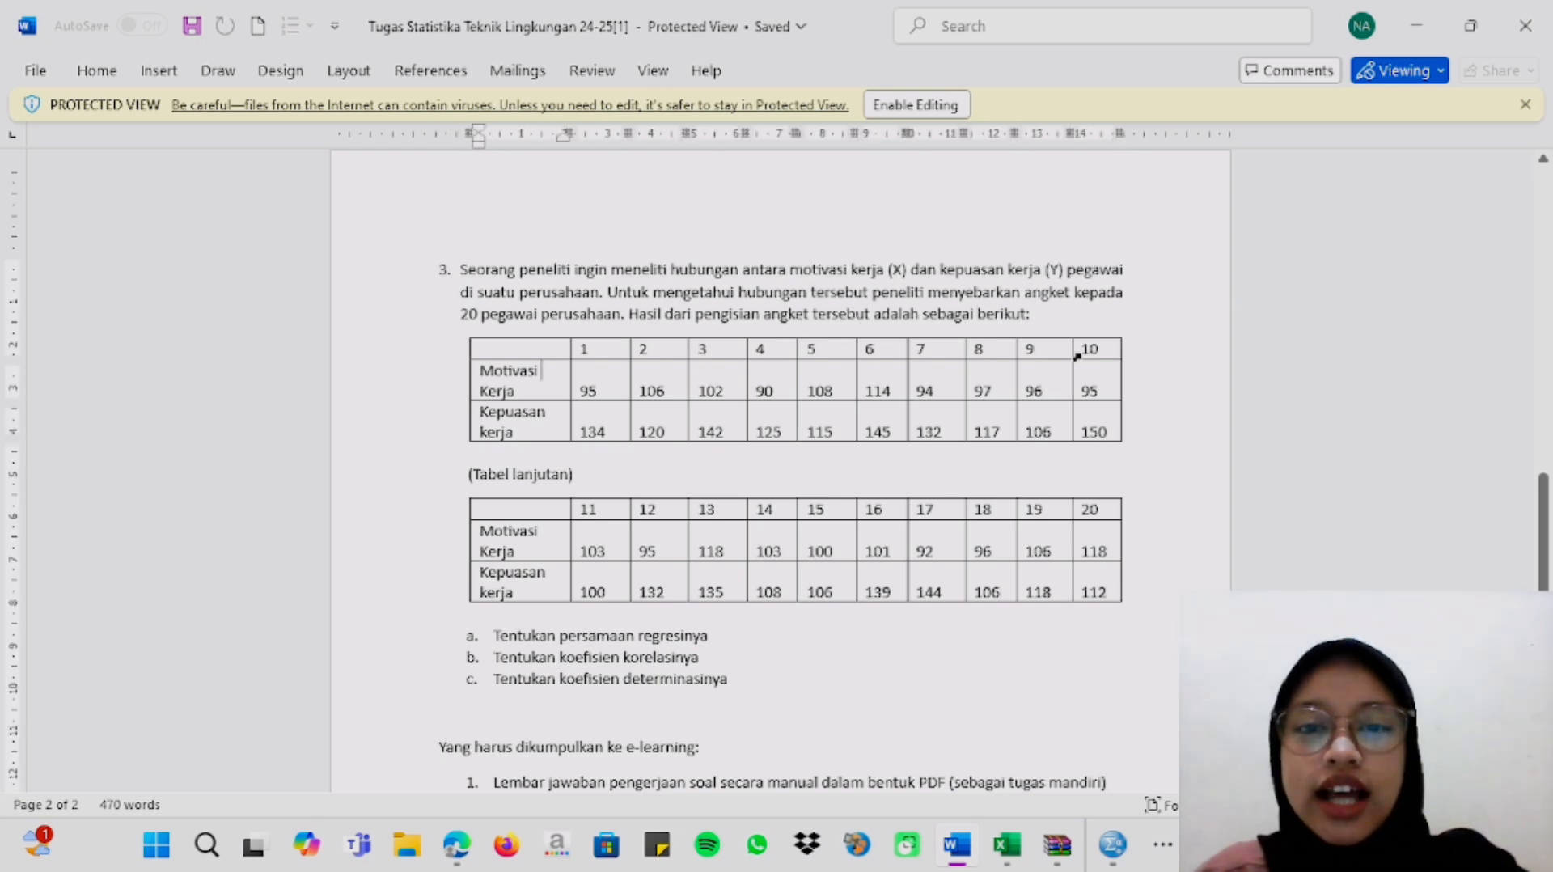
left_click(915, 665)
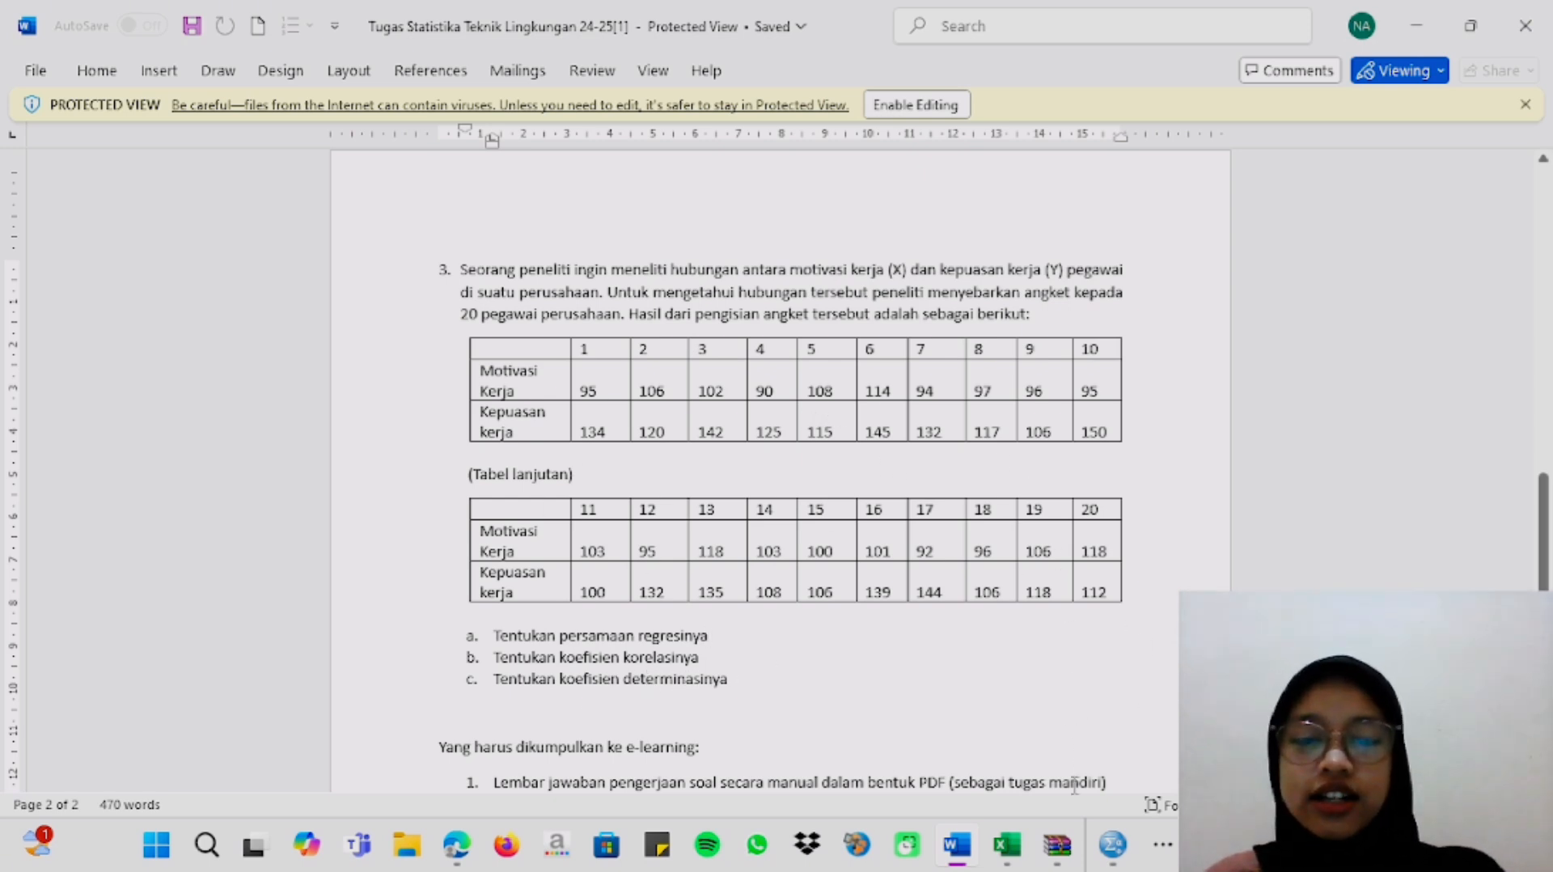
Switch to the Excel workbook and copy the 20 rows of motivasi kerja and kepuasan kerja values, B5:C24, on the nomer 3 sheet.
mouse_move(1006, 845)
left_click(985, 767)
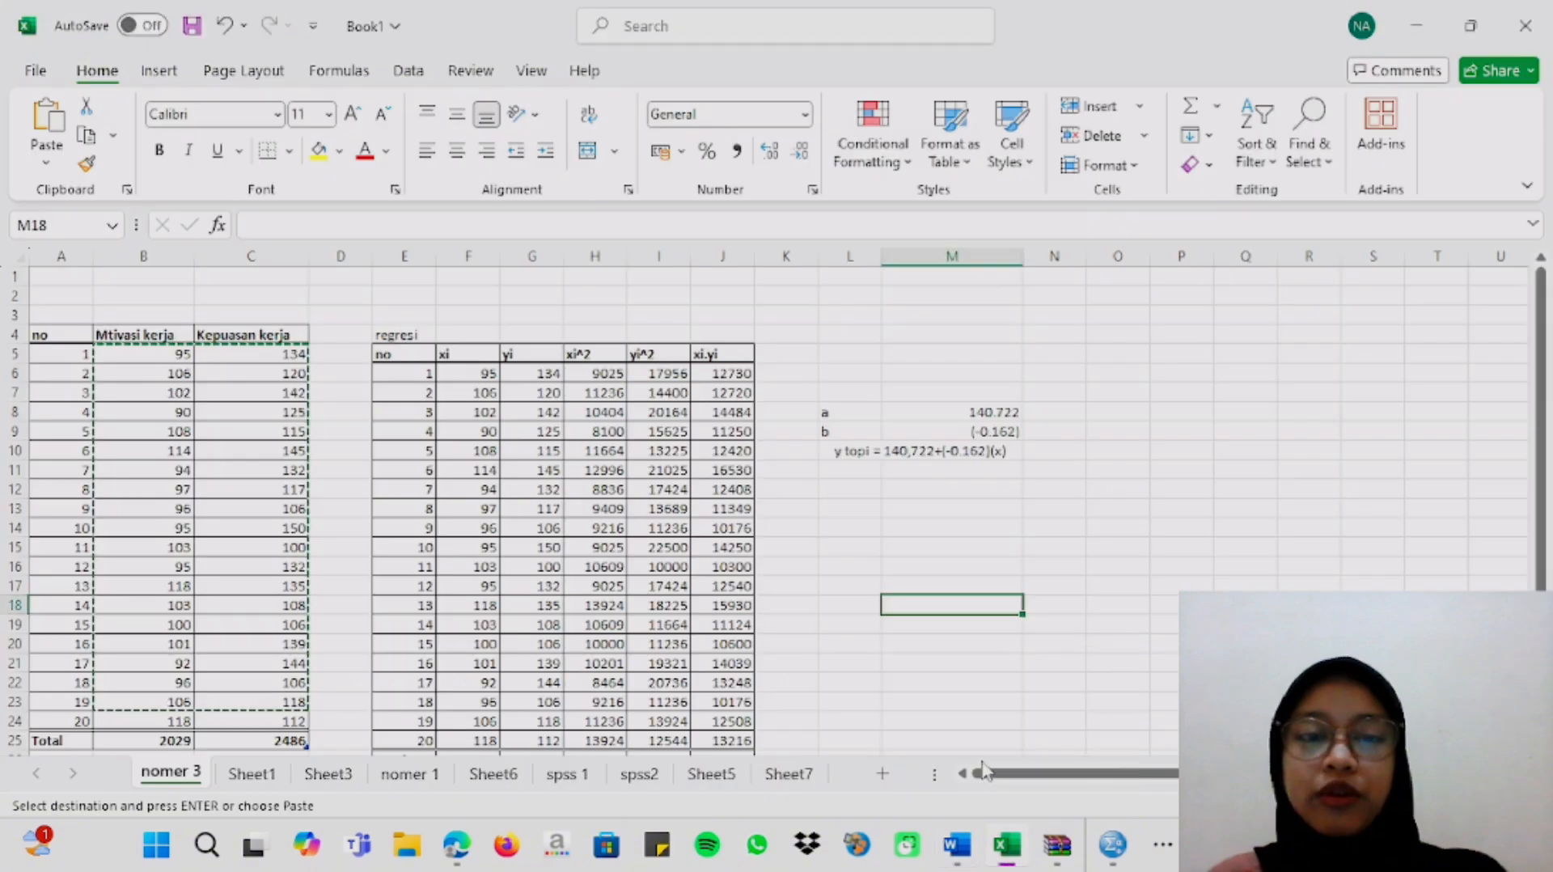
left_click(379, 309)
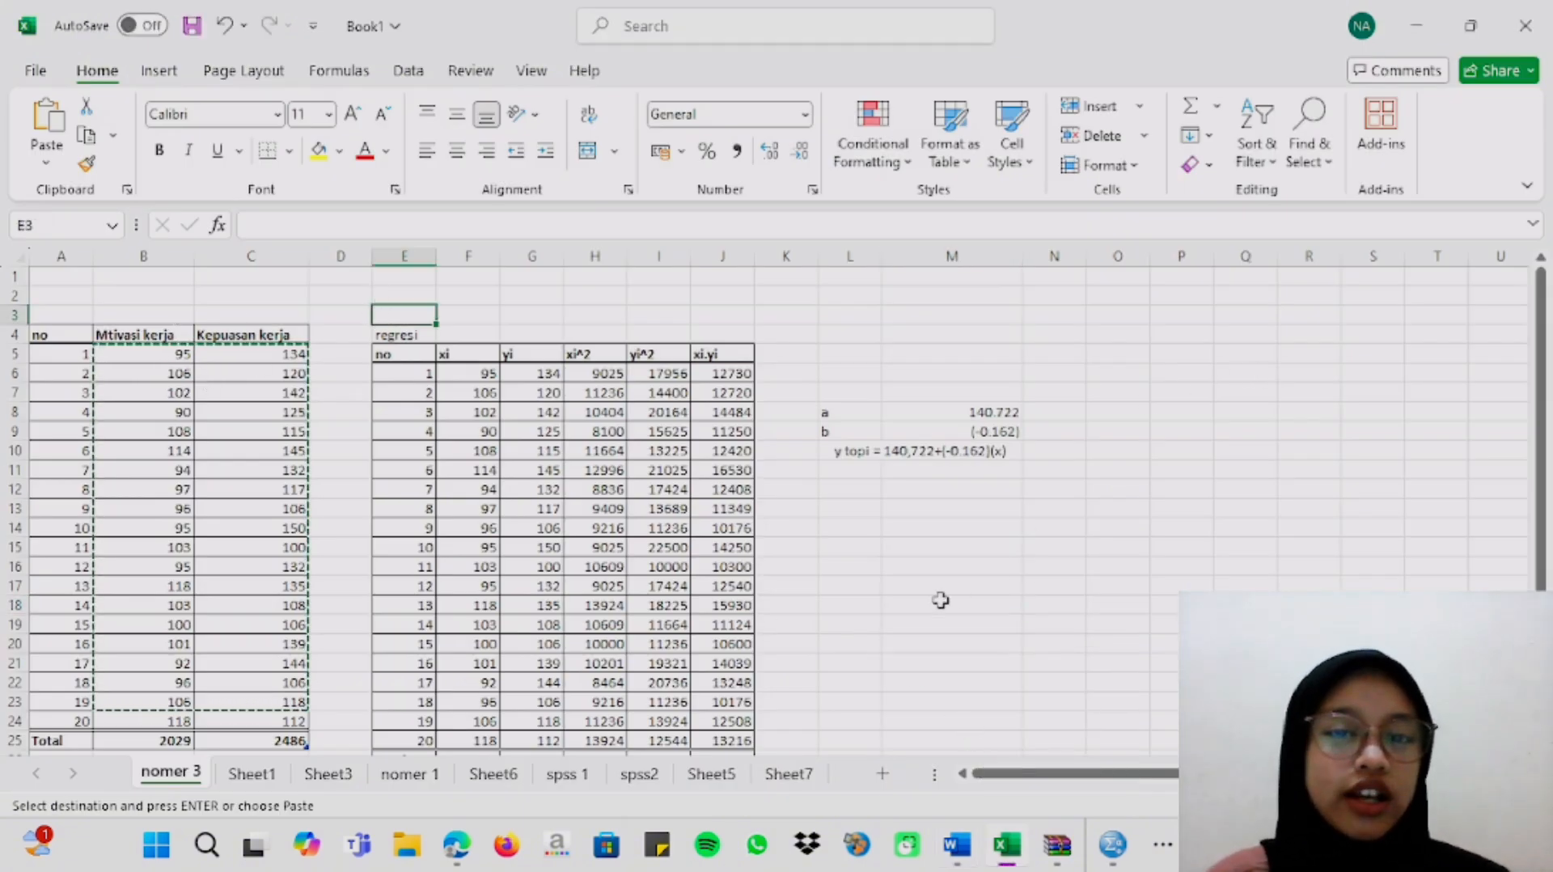
left_click(184, 373)
scroll(191, 353, "down", 2)
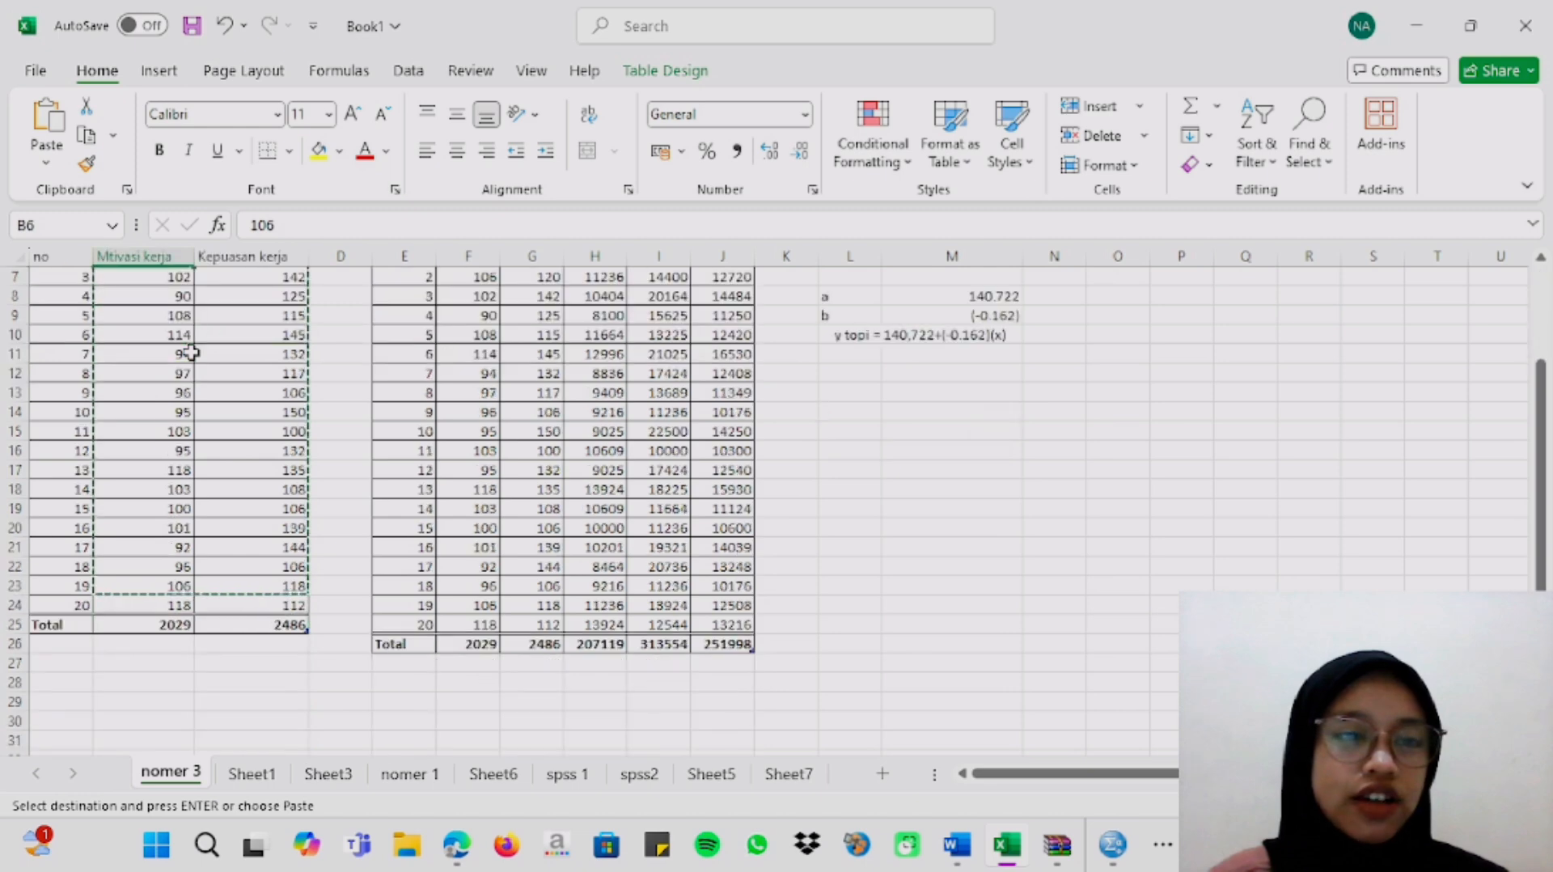
scroll(190, 352, "up", 2)
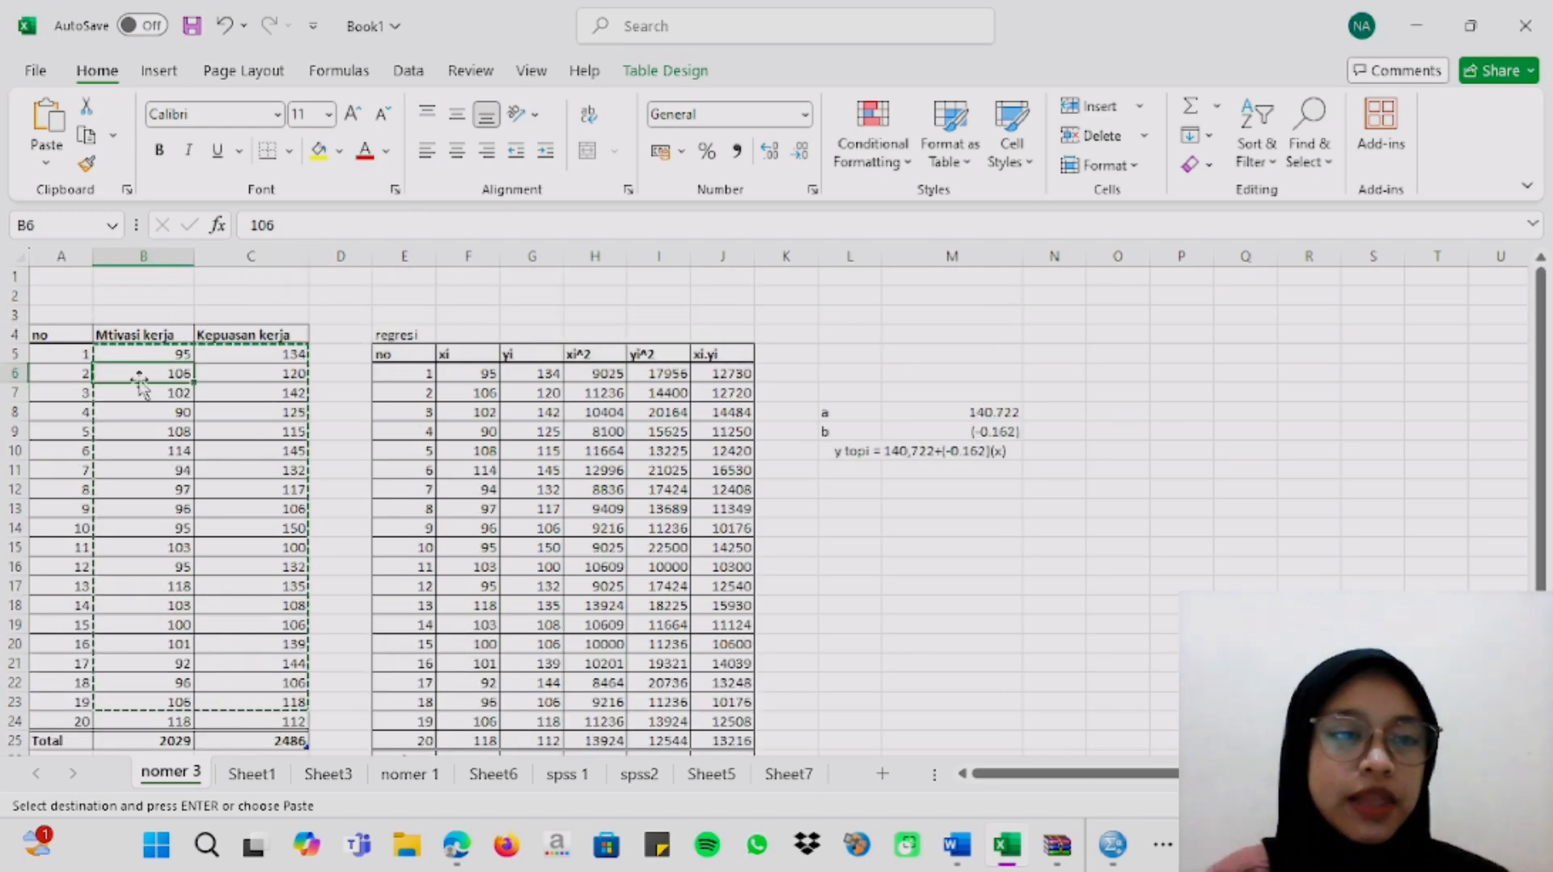
double_click(162, 353)
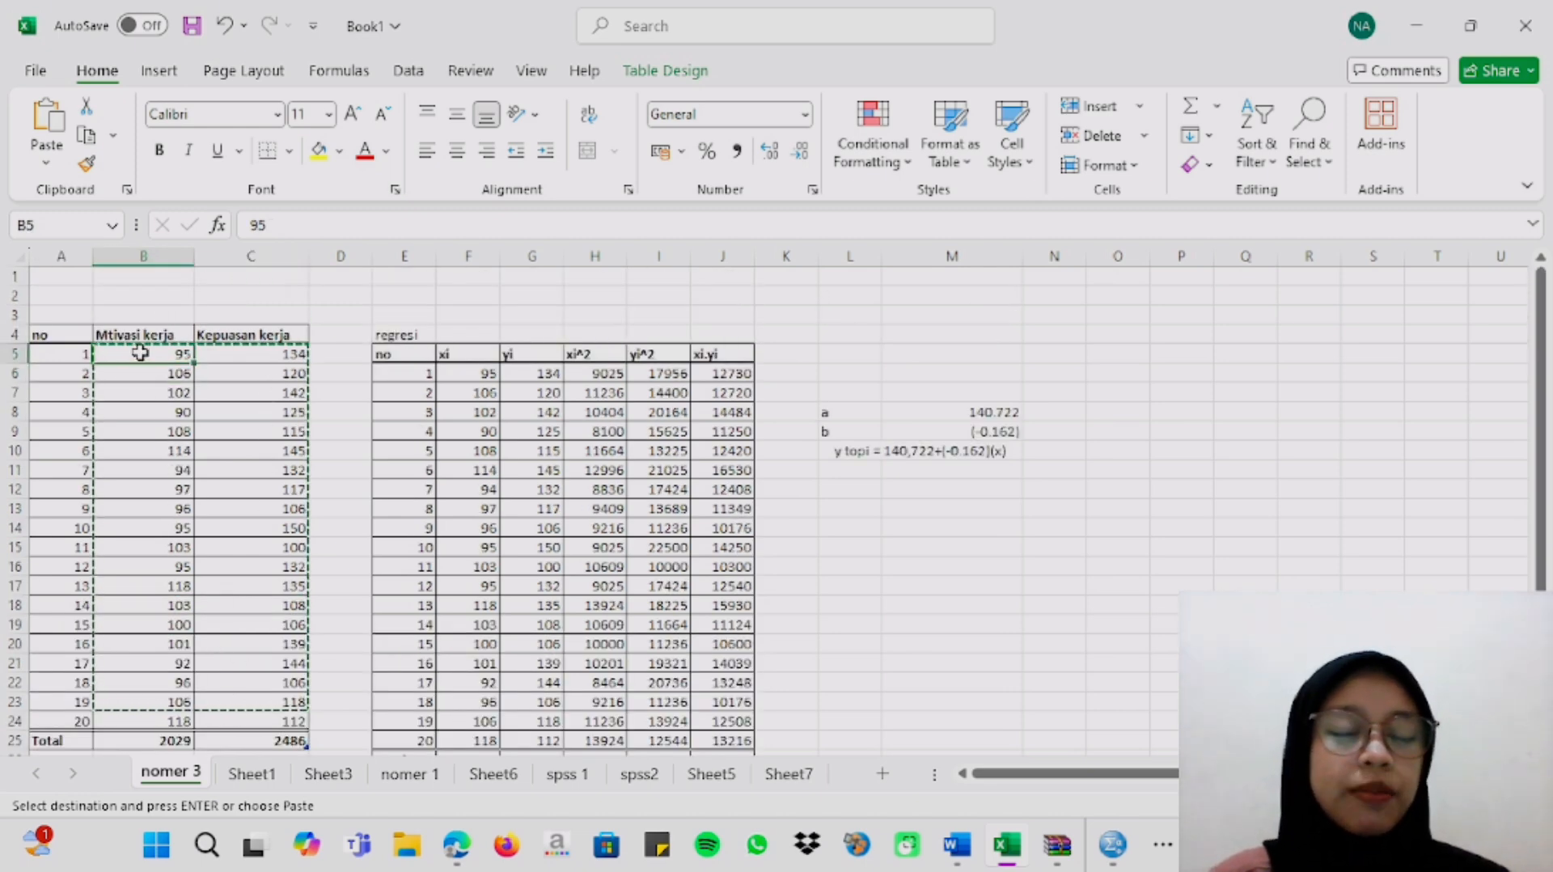
left_click(237, 366)
left_click_drag(152, 357, 250, 715)
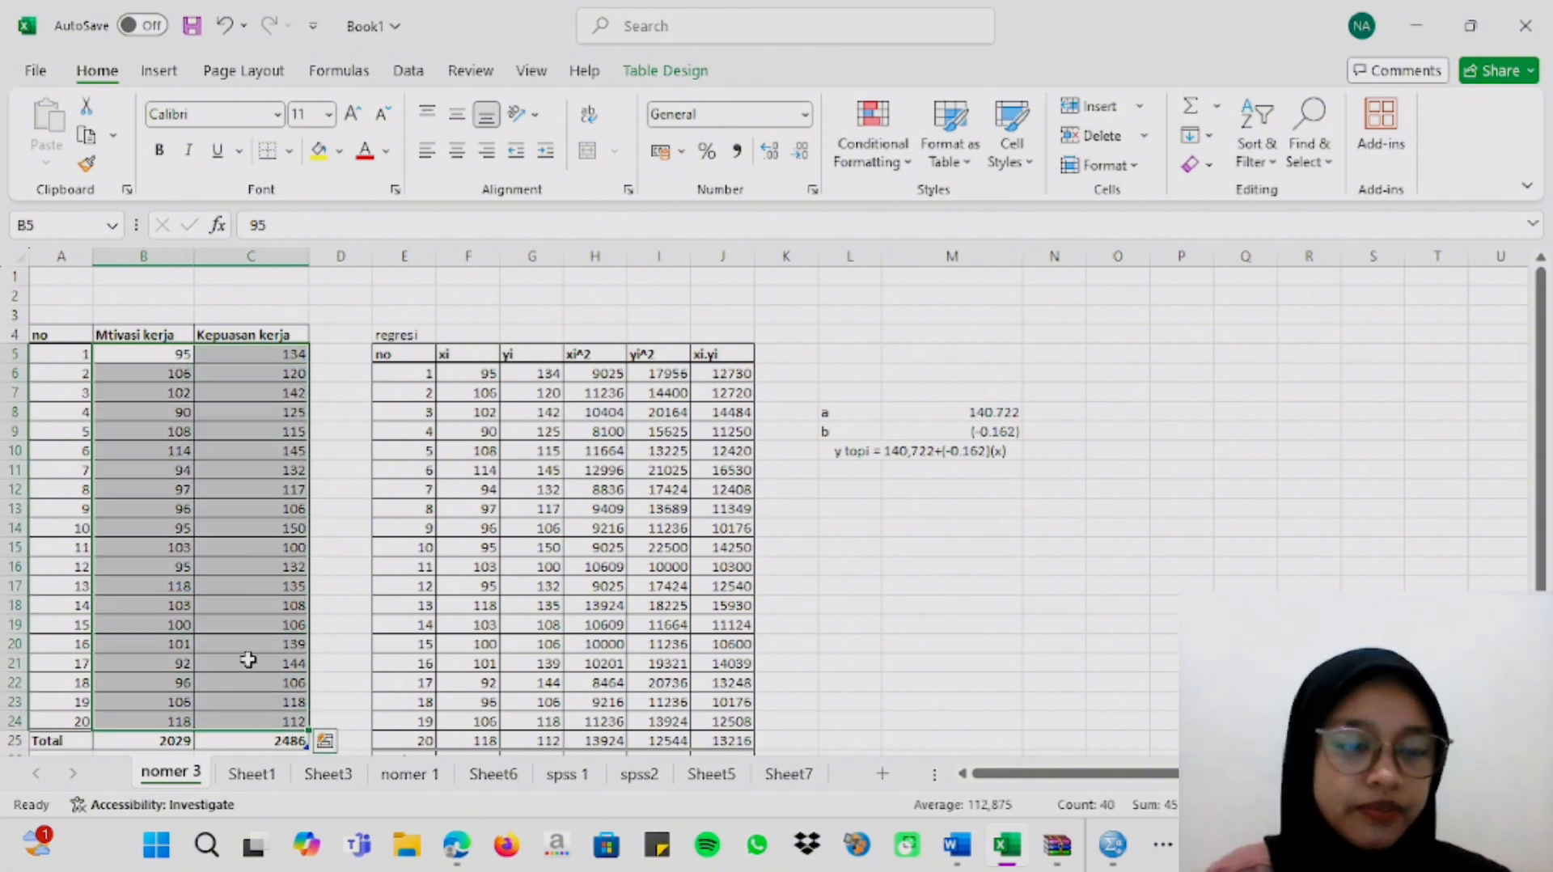
right_click(248, 660)
left_click(374, 84)
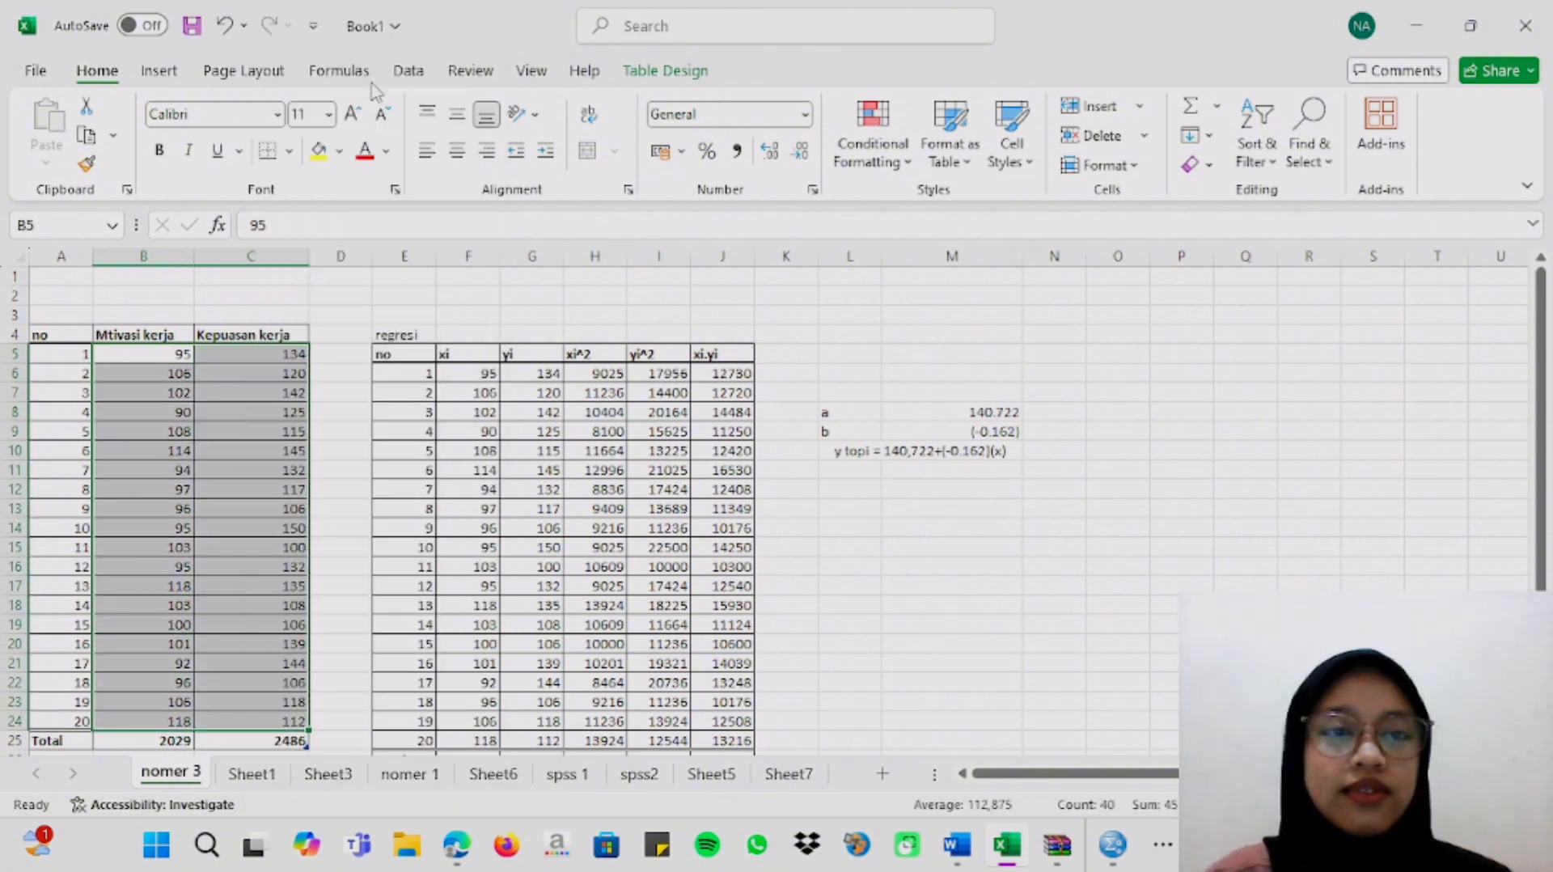
Switch to the SPSS data editor and create a new empty dataset.
mouse_move(1114, 844)
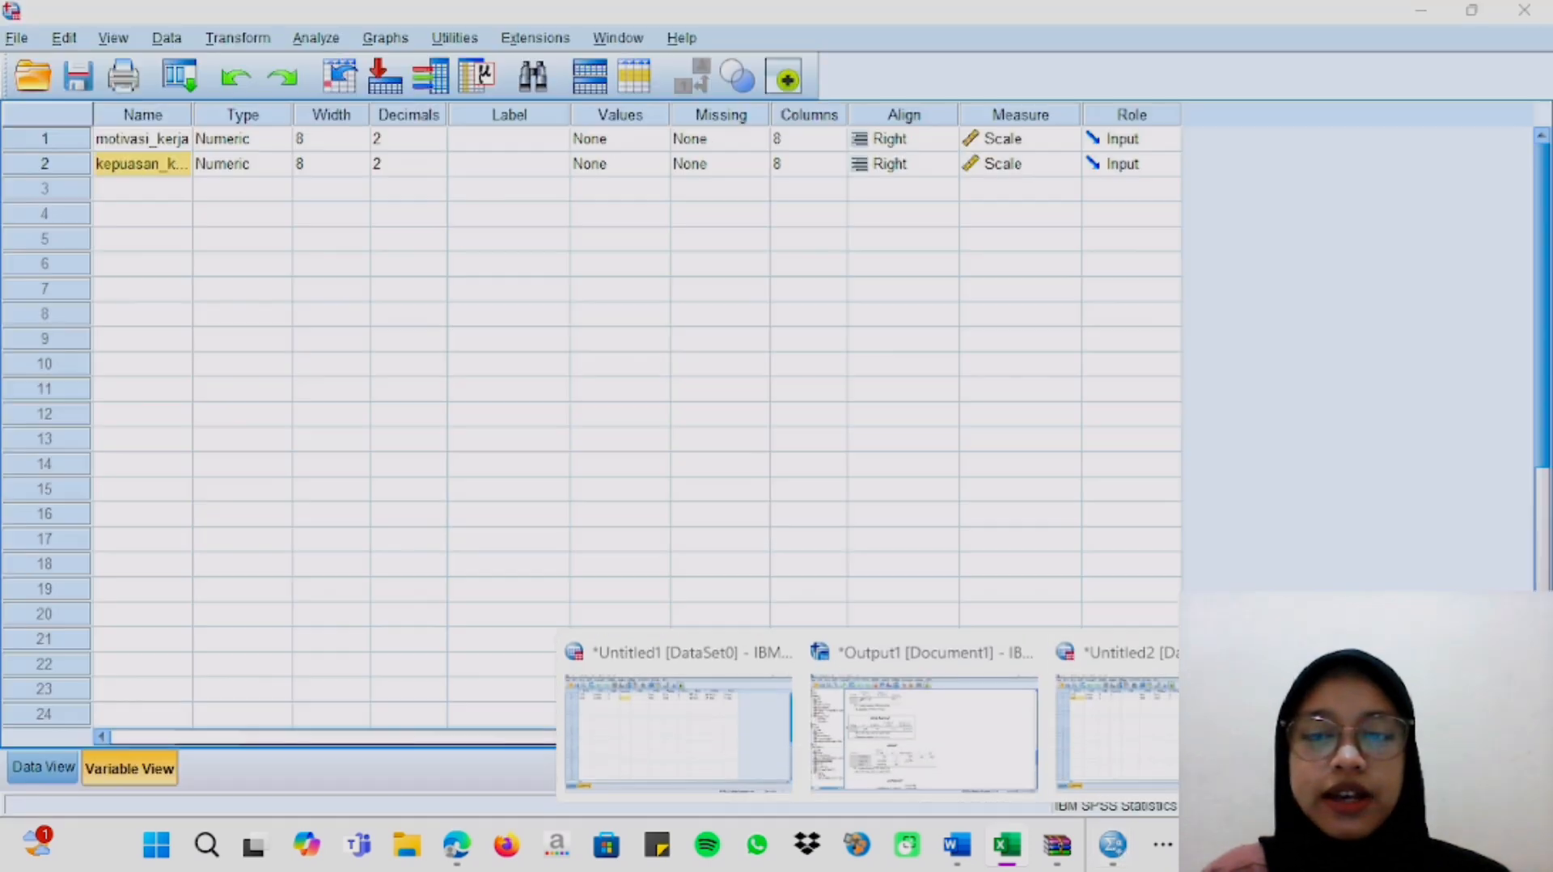
left_click(1175, 748)
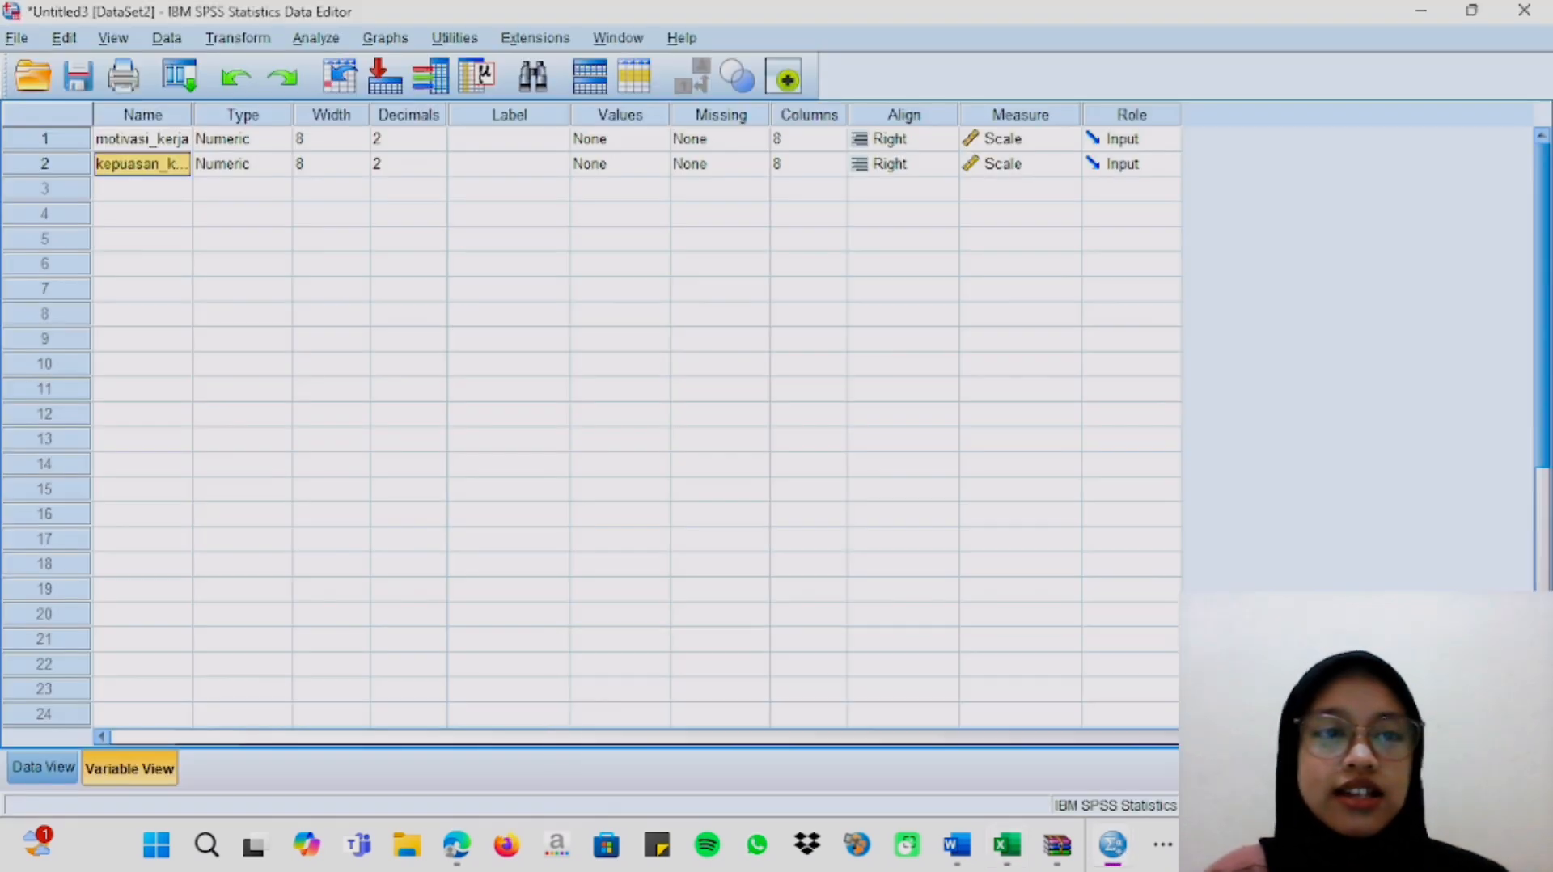
left_click(16, 38)
mouse_move(64, 38)
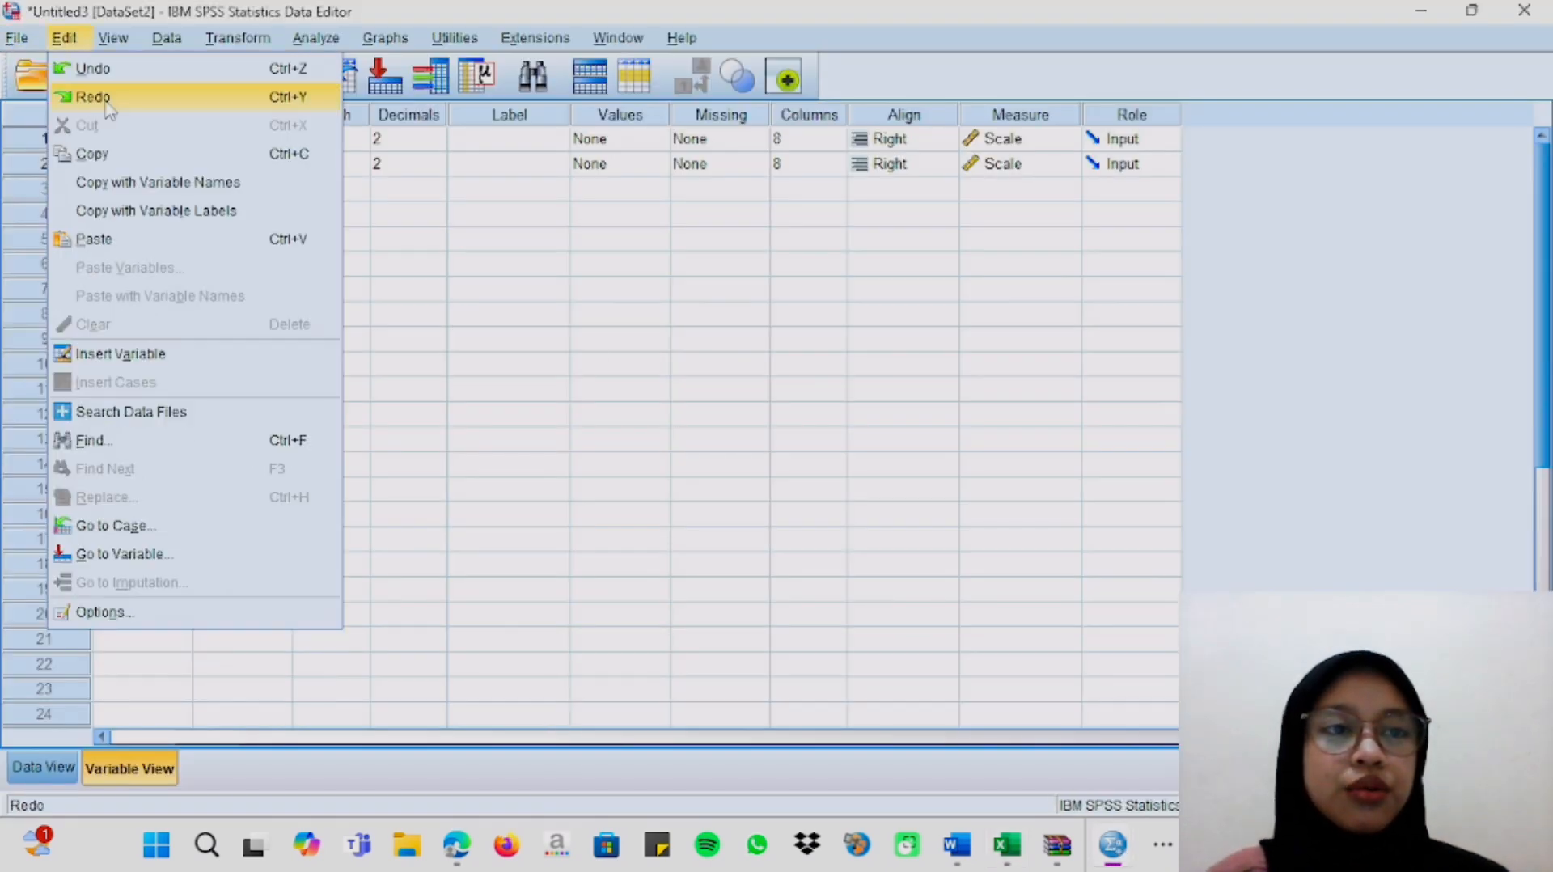
left_click(16, 38)
left_click(16, 38)
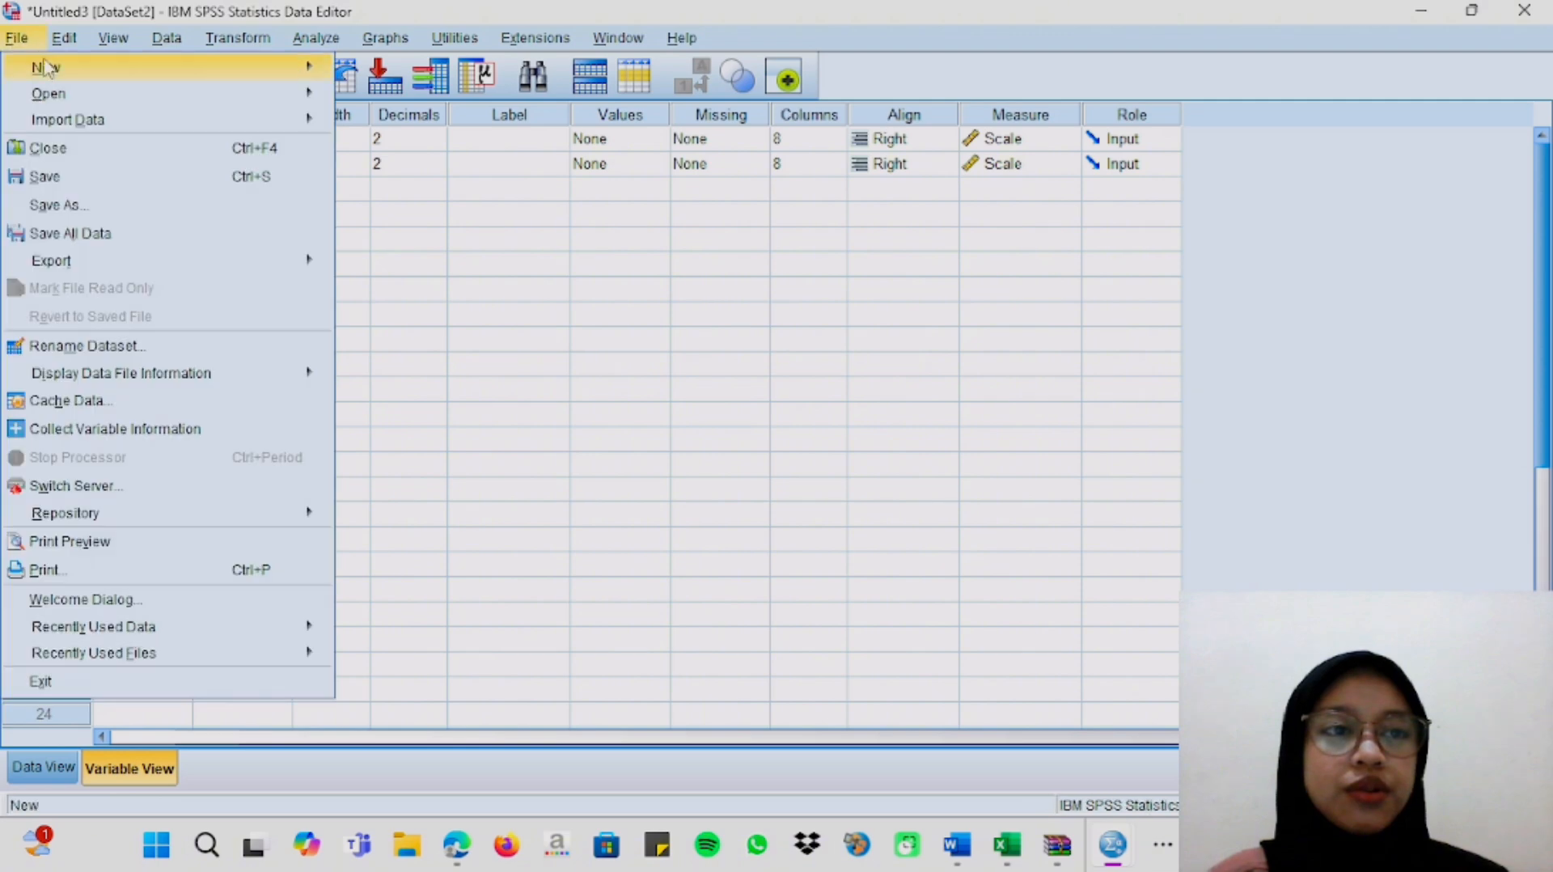
mouse_move(55, 71)
left_click(369, 72)
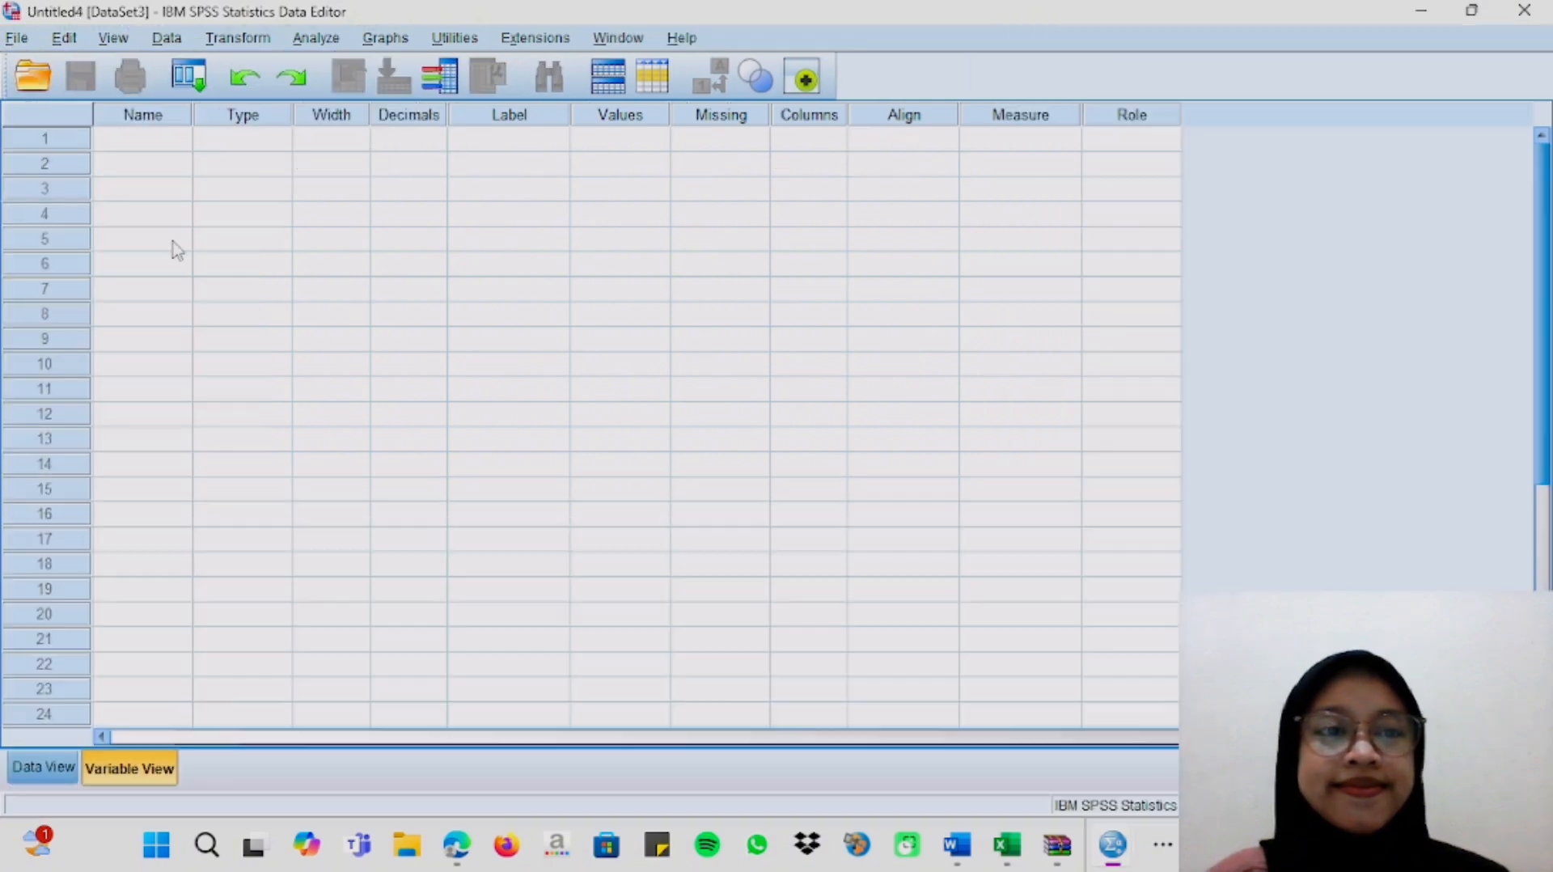
Paste the copied motivasi kerja and kepuasan kerja values into the new dataset's data view, starting at the first cell.
left_click(37, 772)
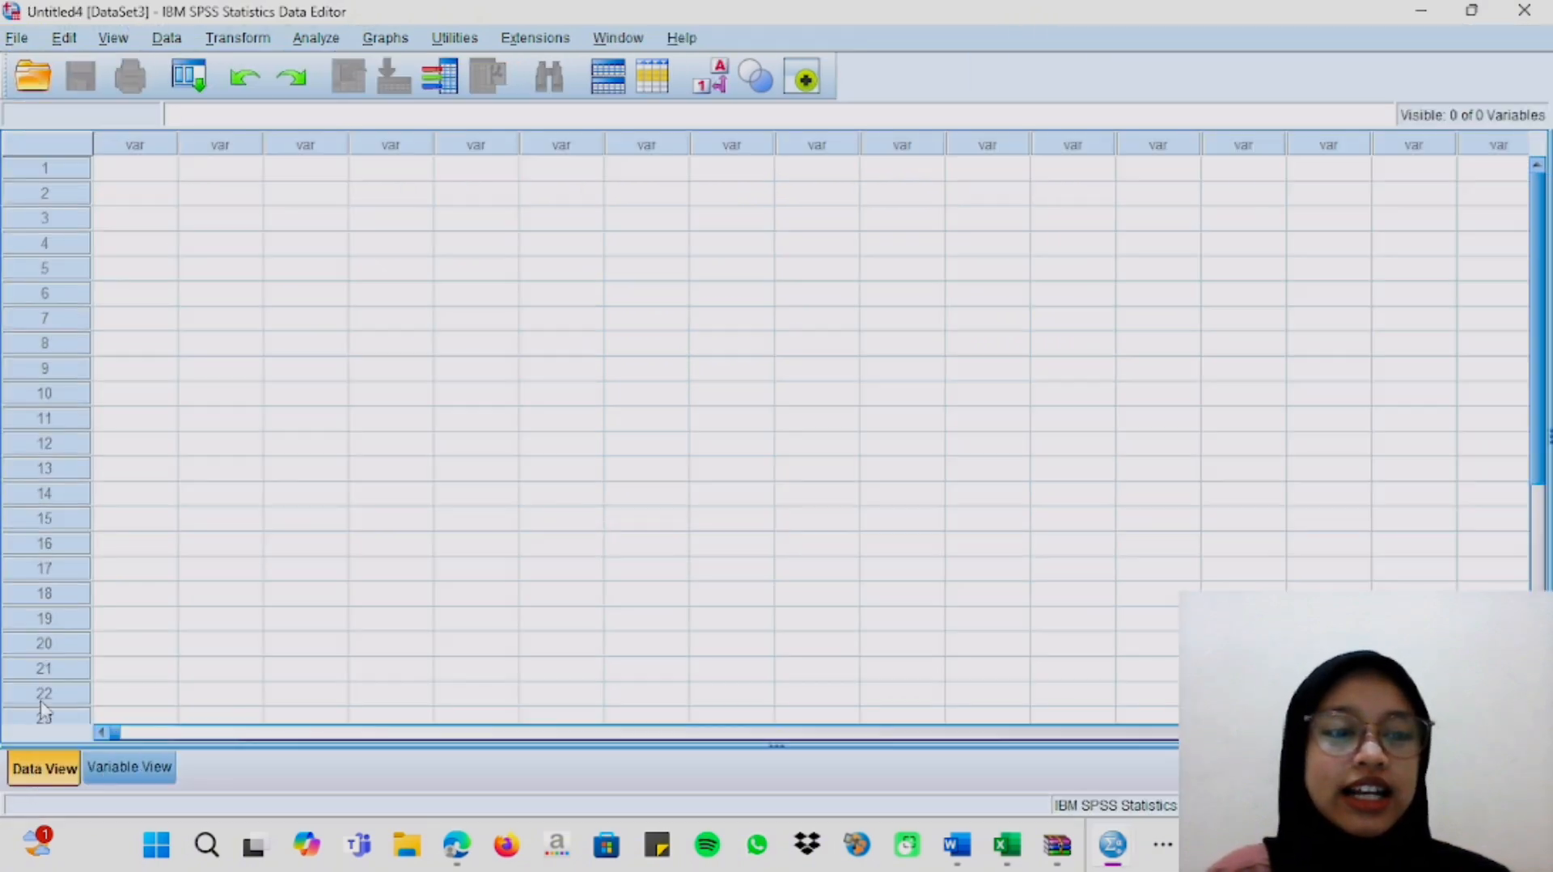
left_click(146, 174)
right_click(146, 173)
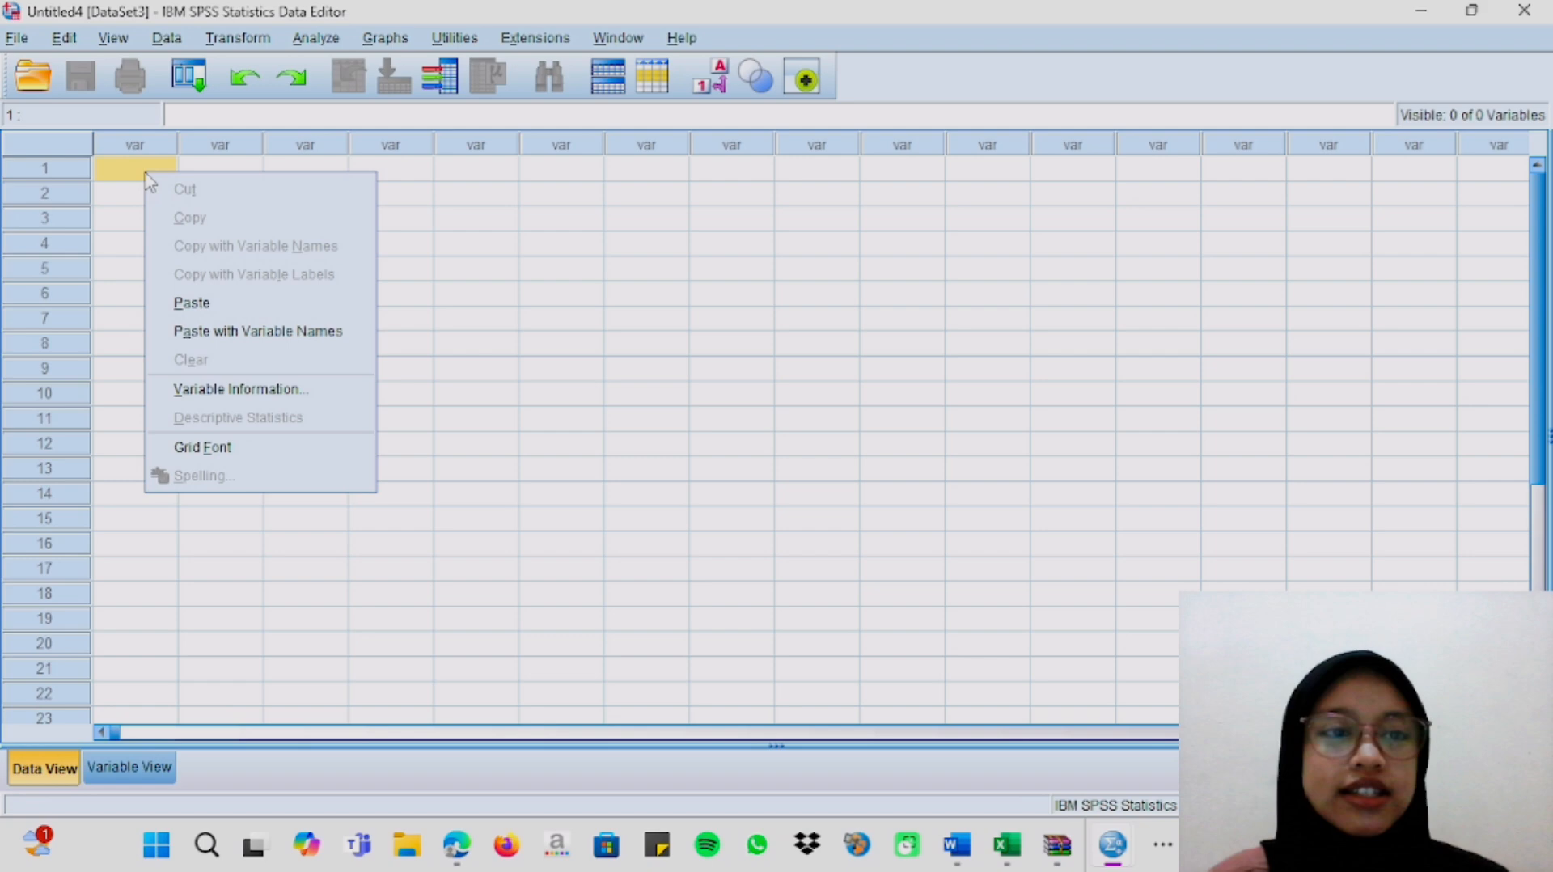
left_click(182, 302)
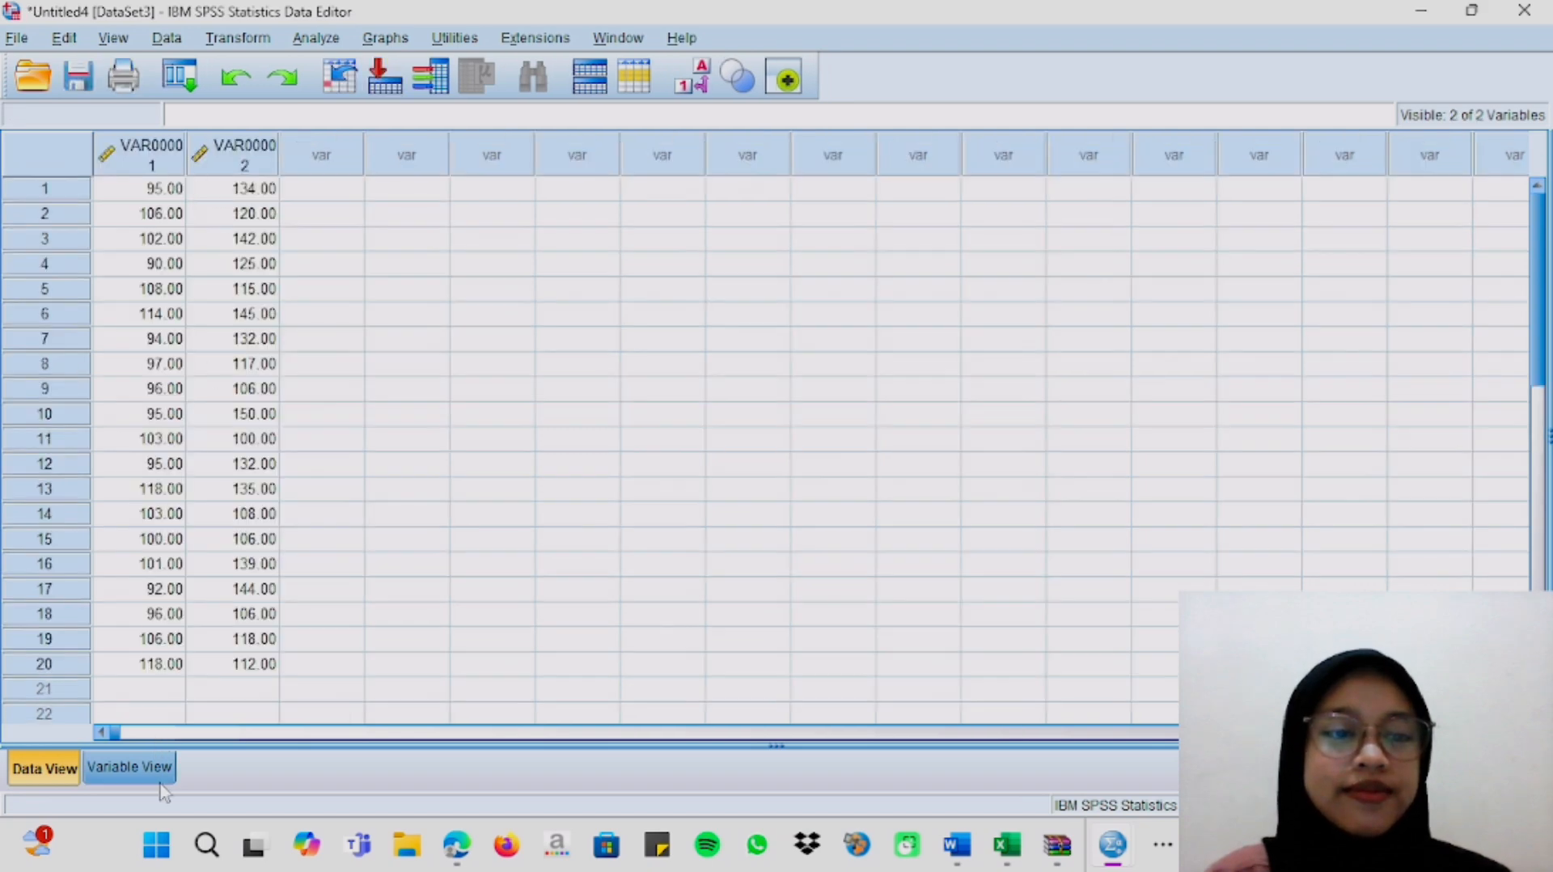
Rename the first variable x and the second variable y in the variable view.
left_click(129, 767)
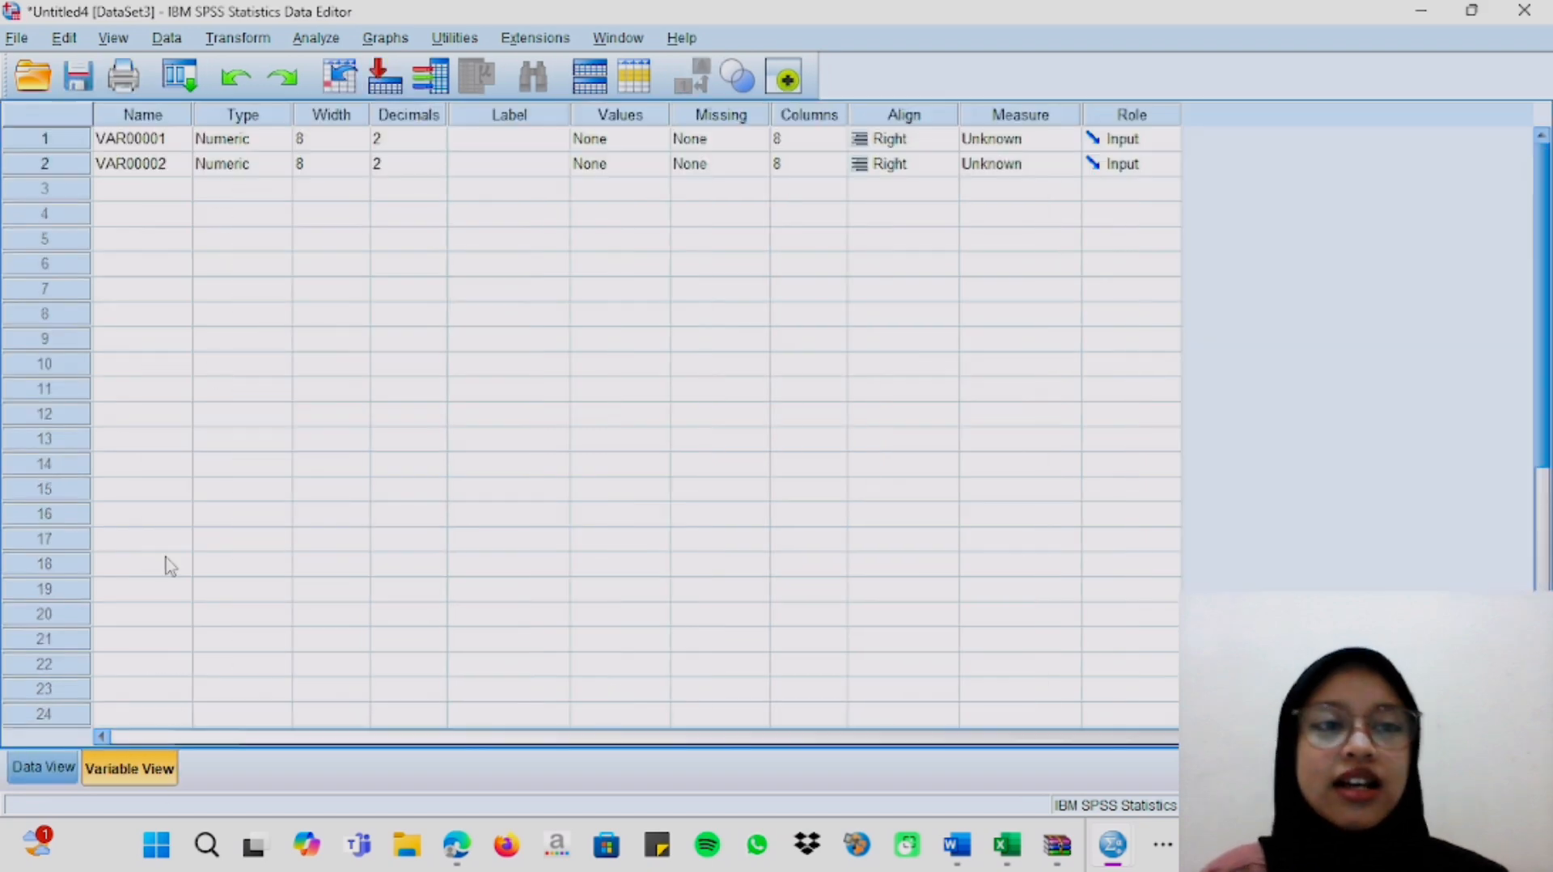
left_click(154, 141)
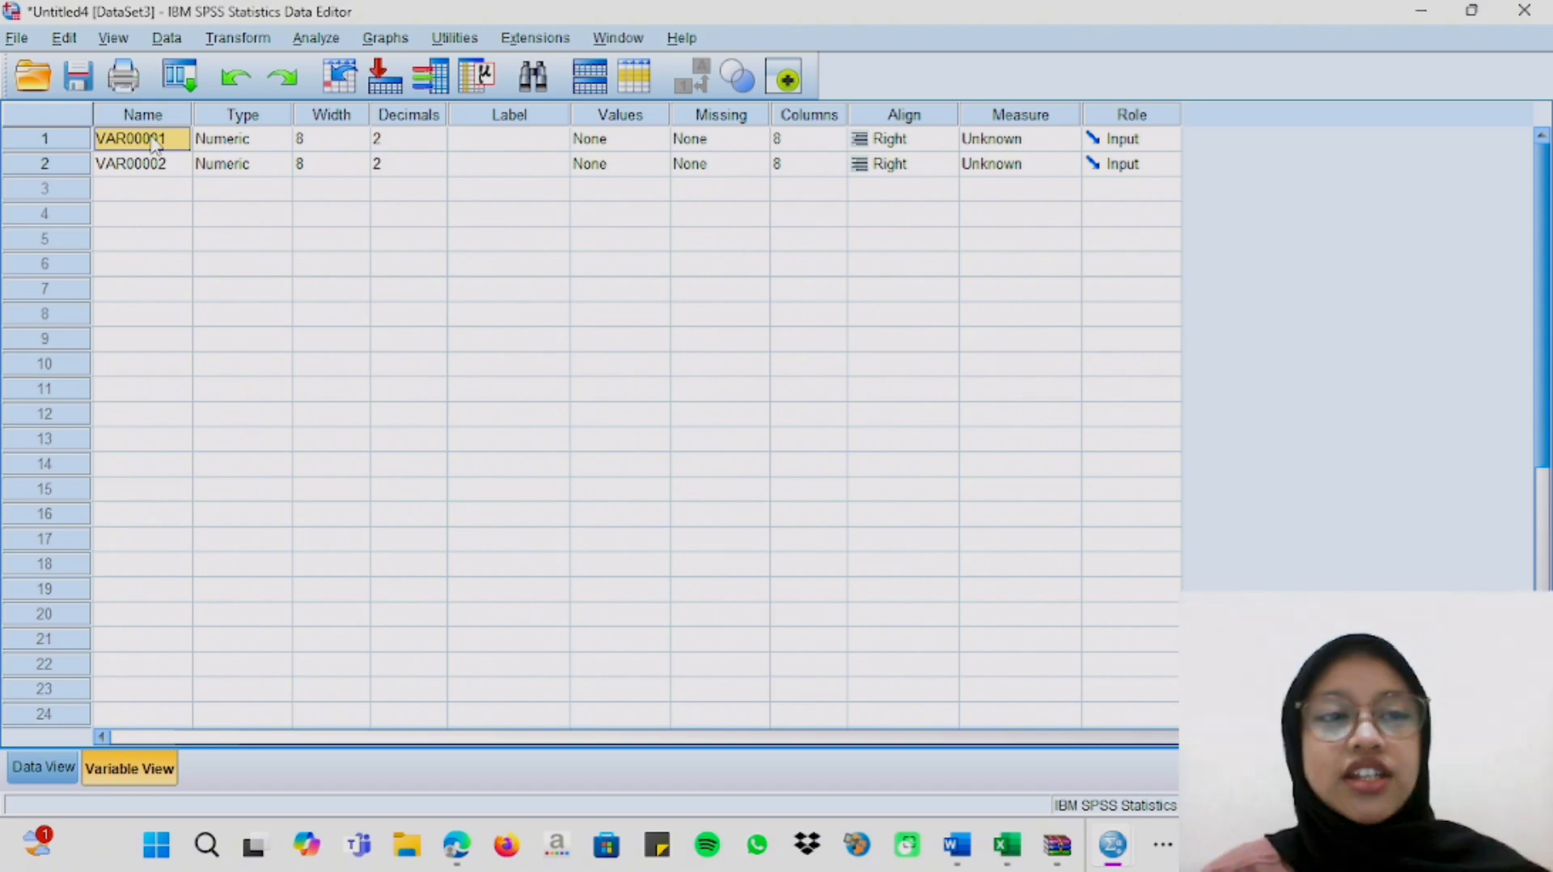
key("BackSpace")
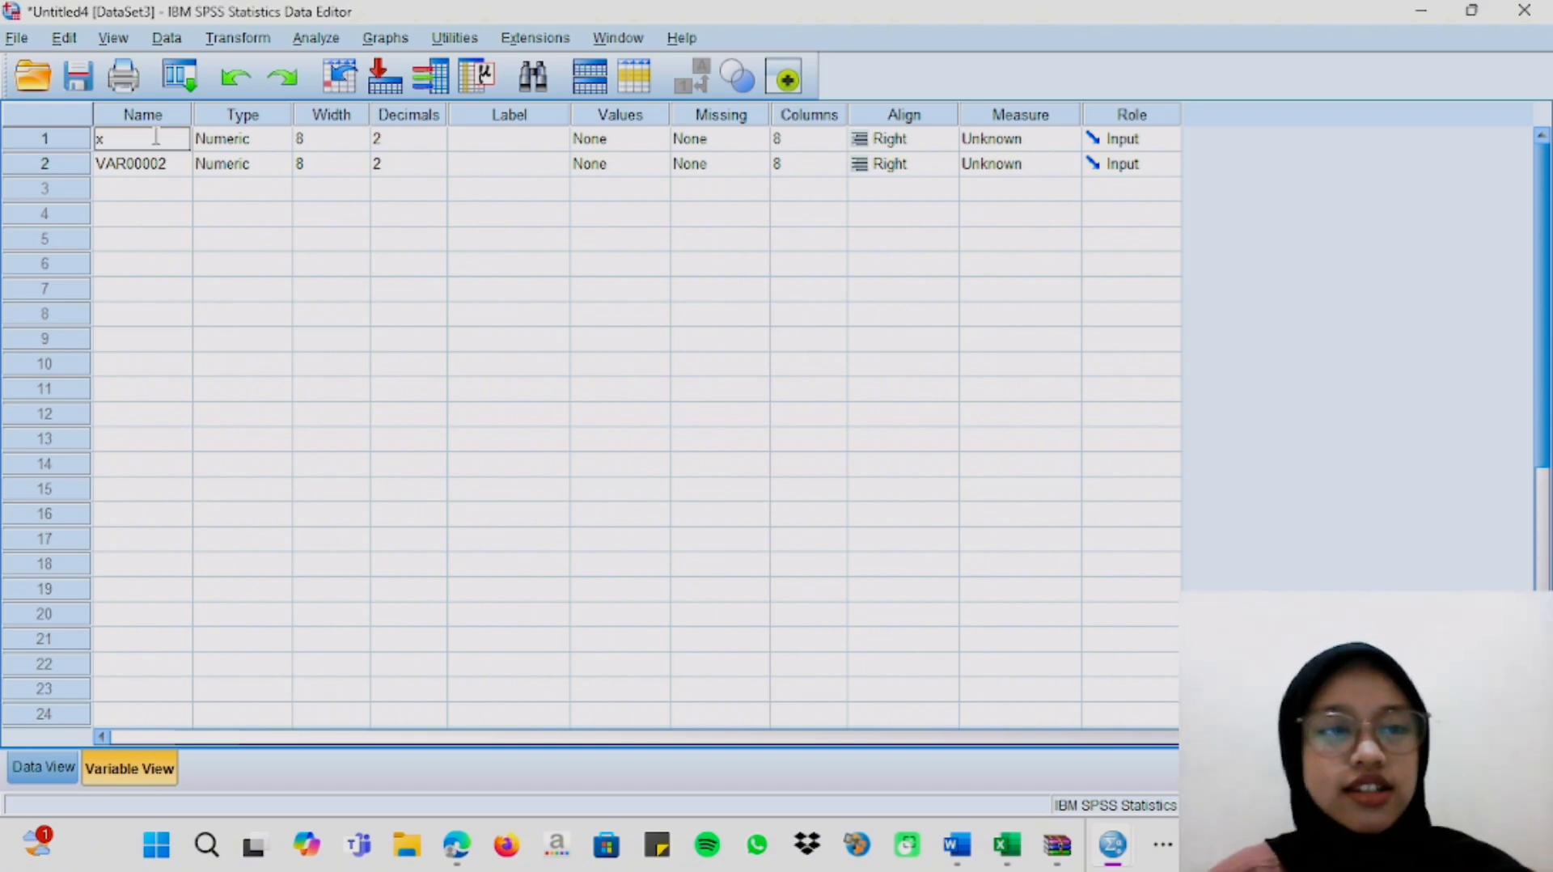
left_click(170, 165)
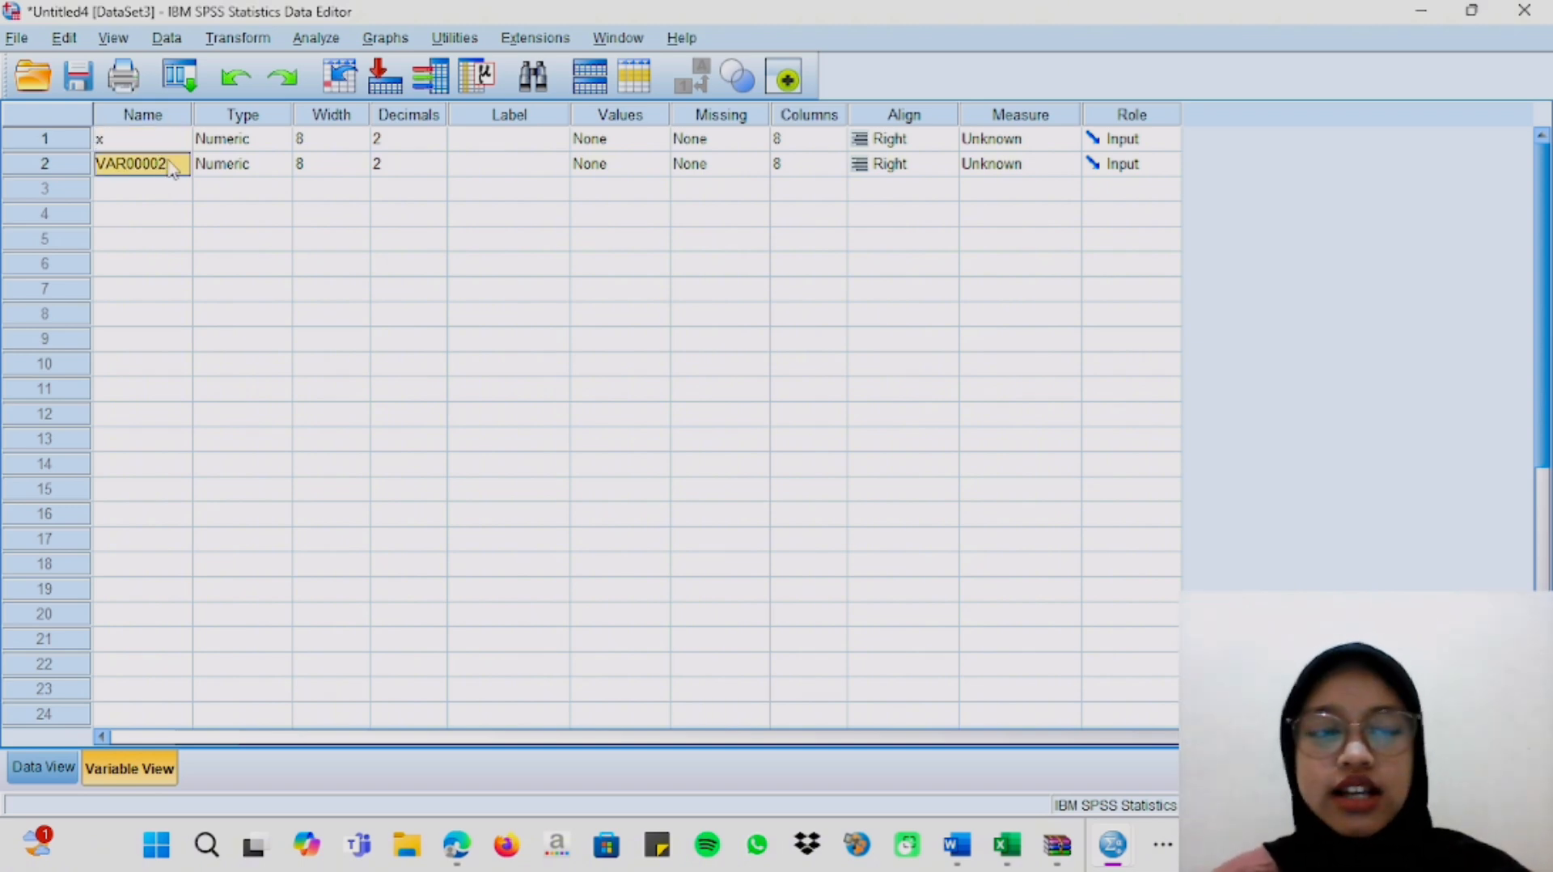
key("BackSpace")
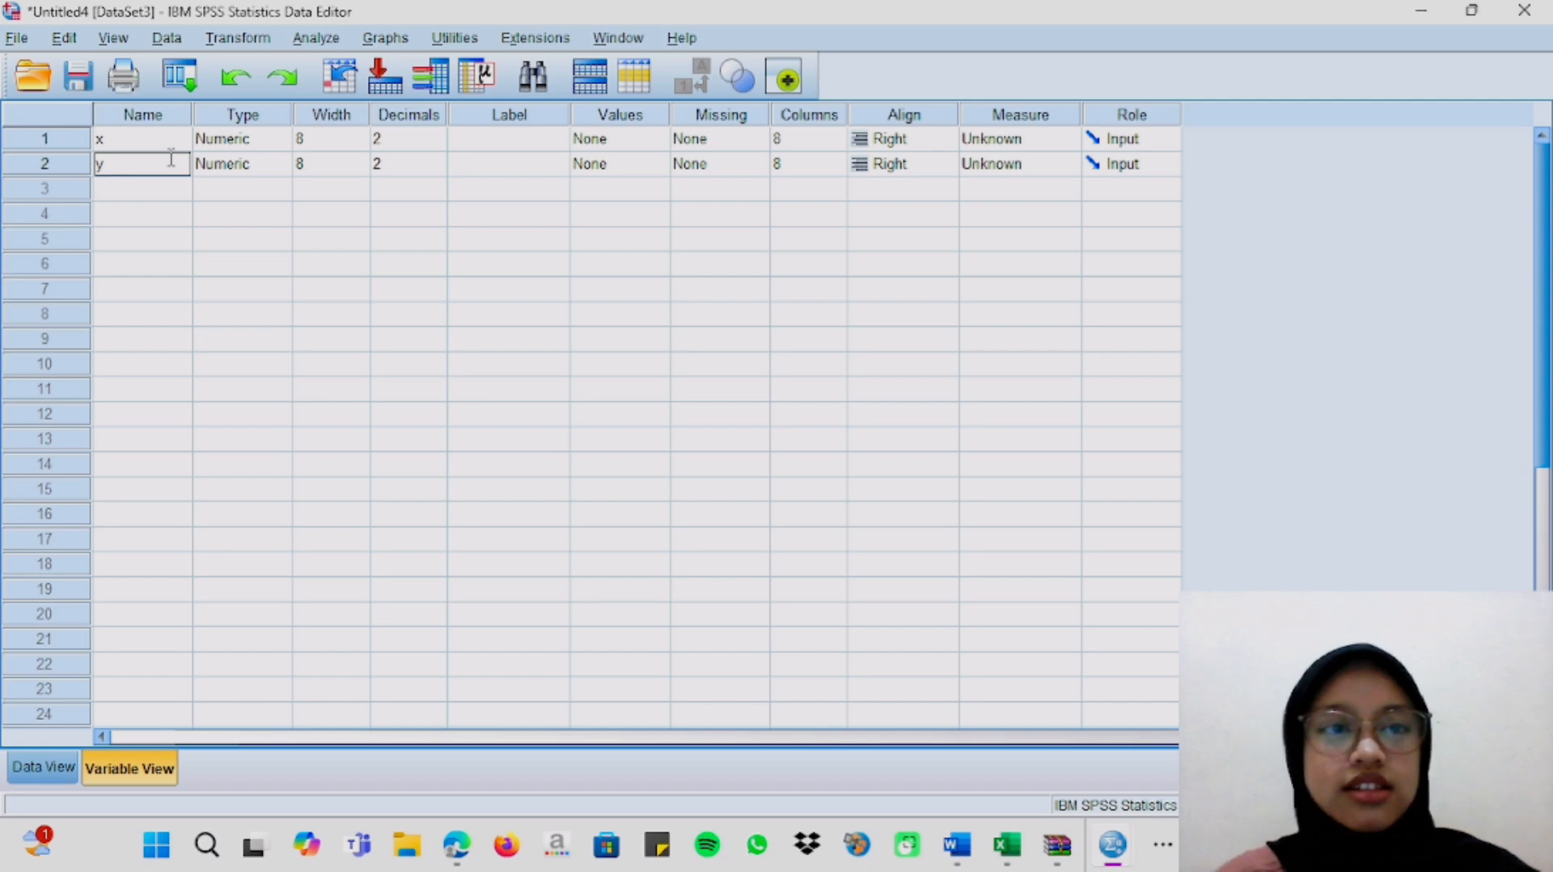
Start a Linear Regression with x as the independent variable and y as the dependent variable.
left_click(327, 37)
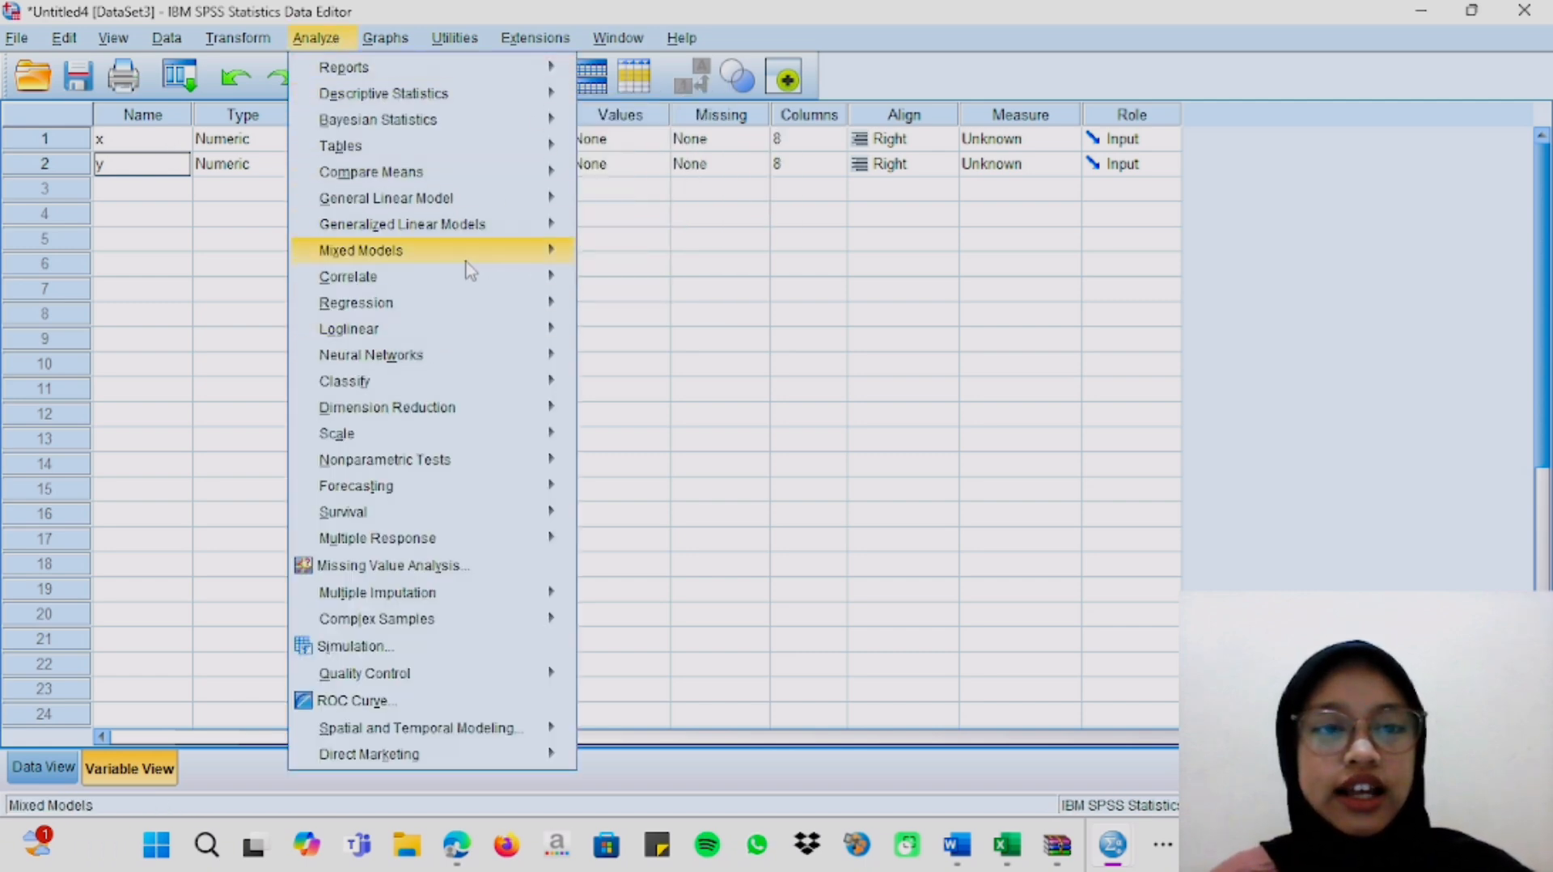
mouse_move(553, 301)
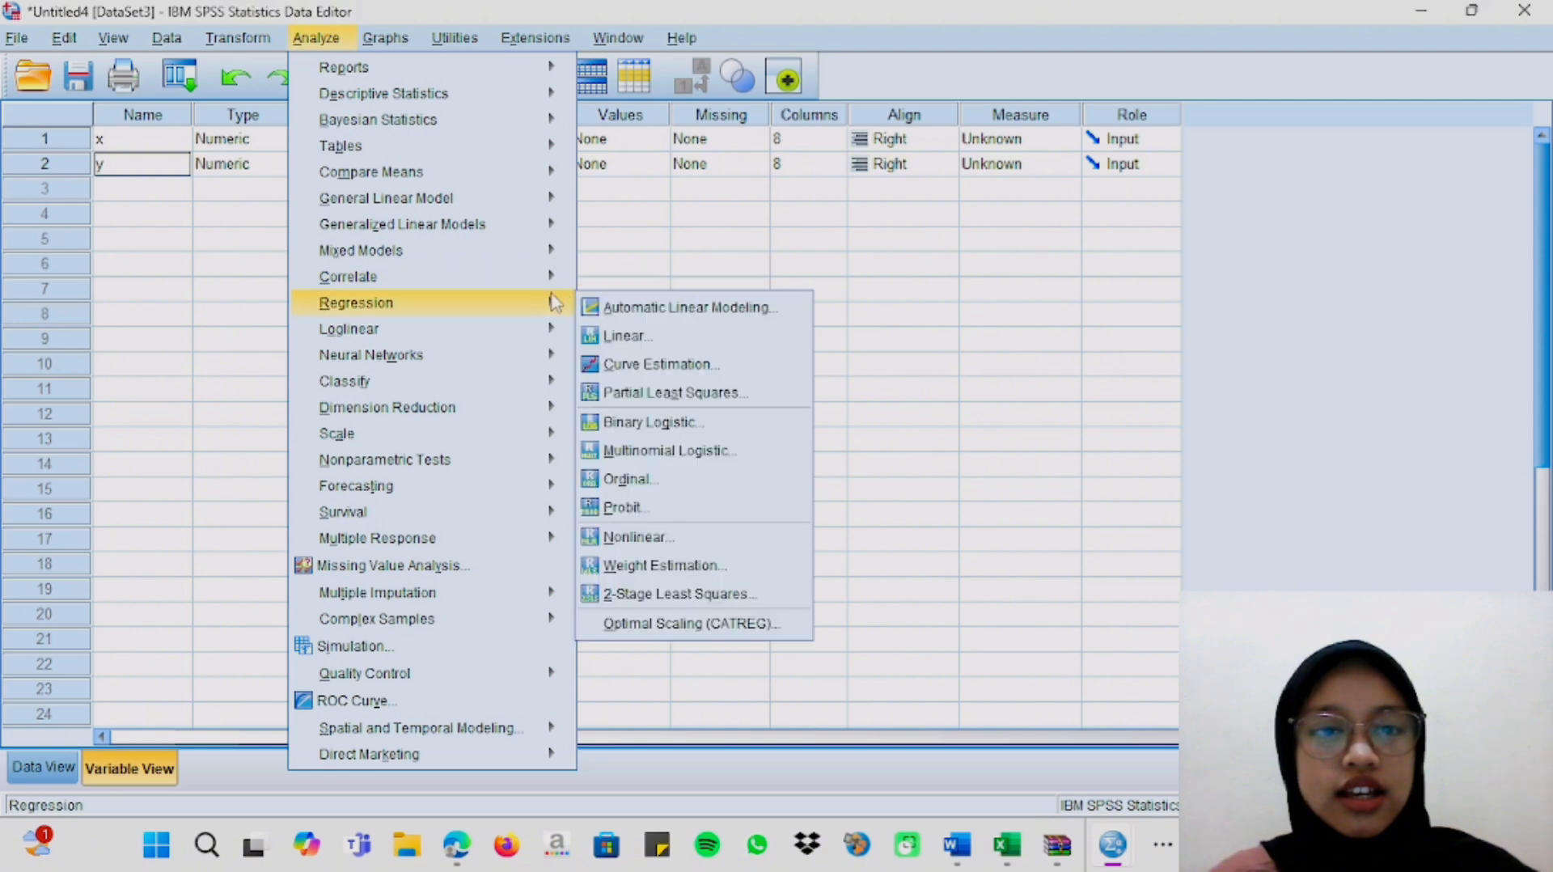
left_click(663, 339)
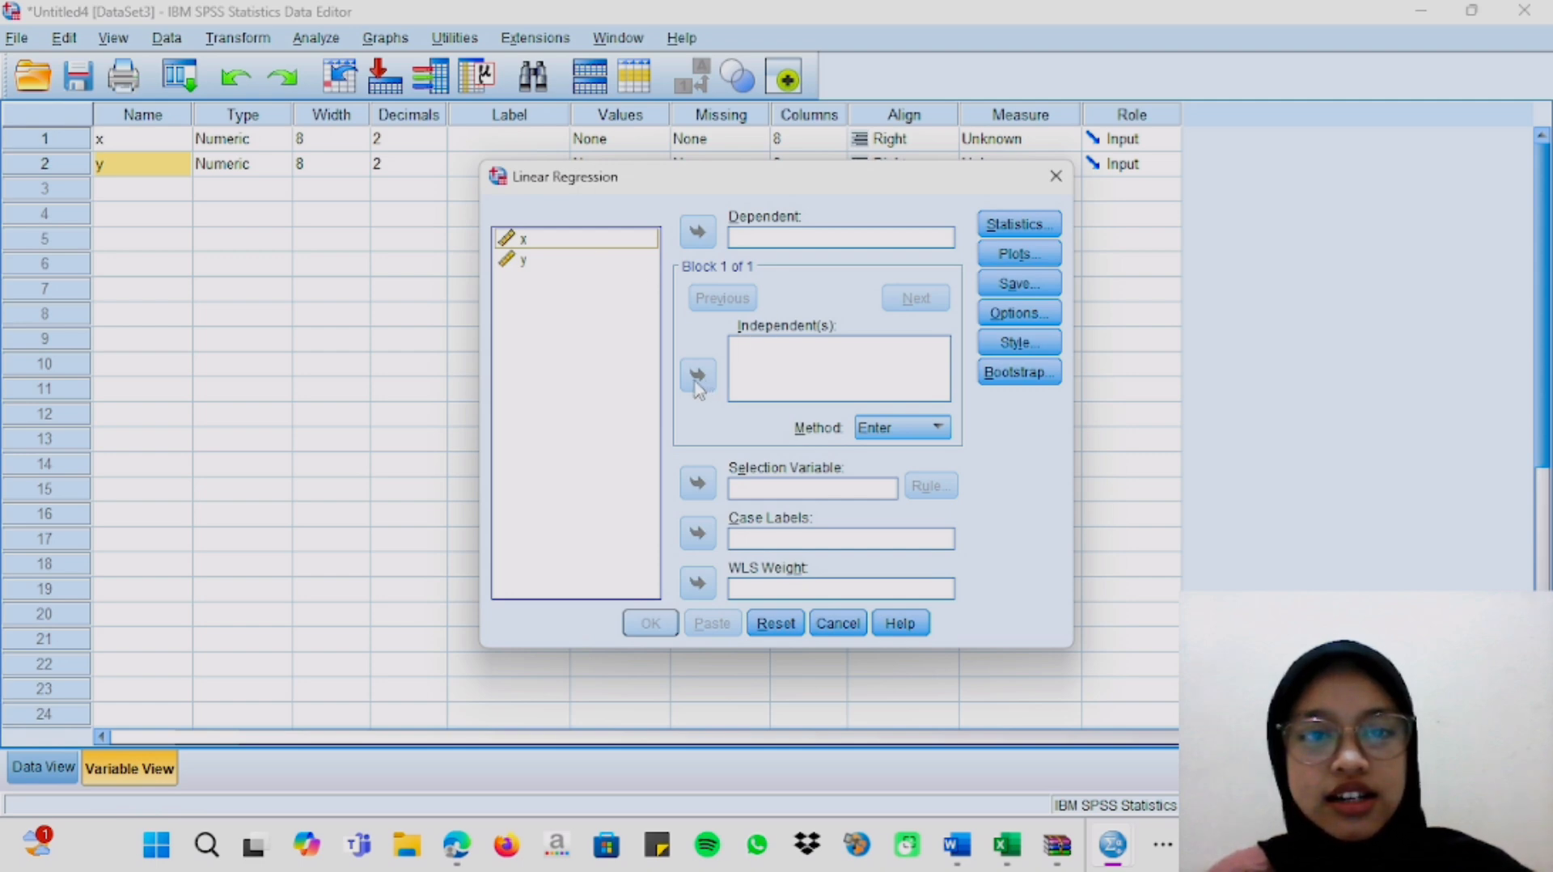
left_click(586, 239)
left_click(697, 374)
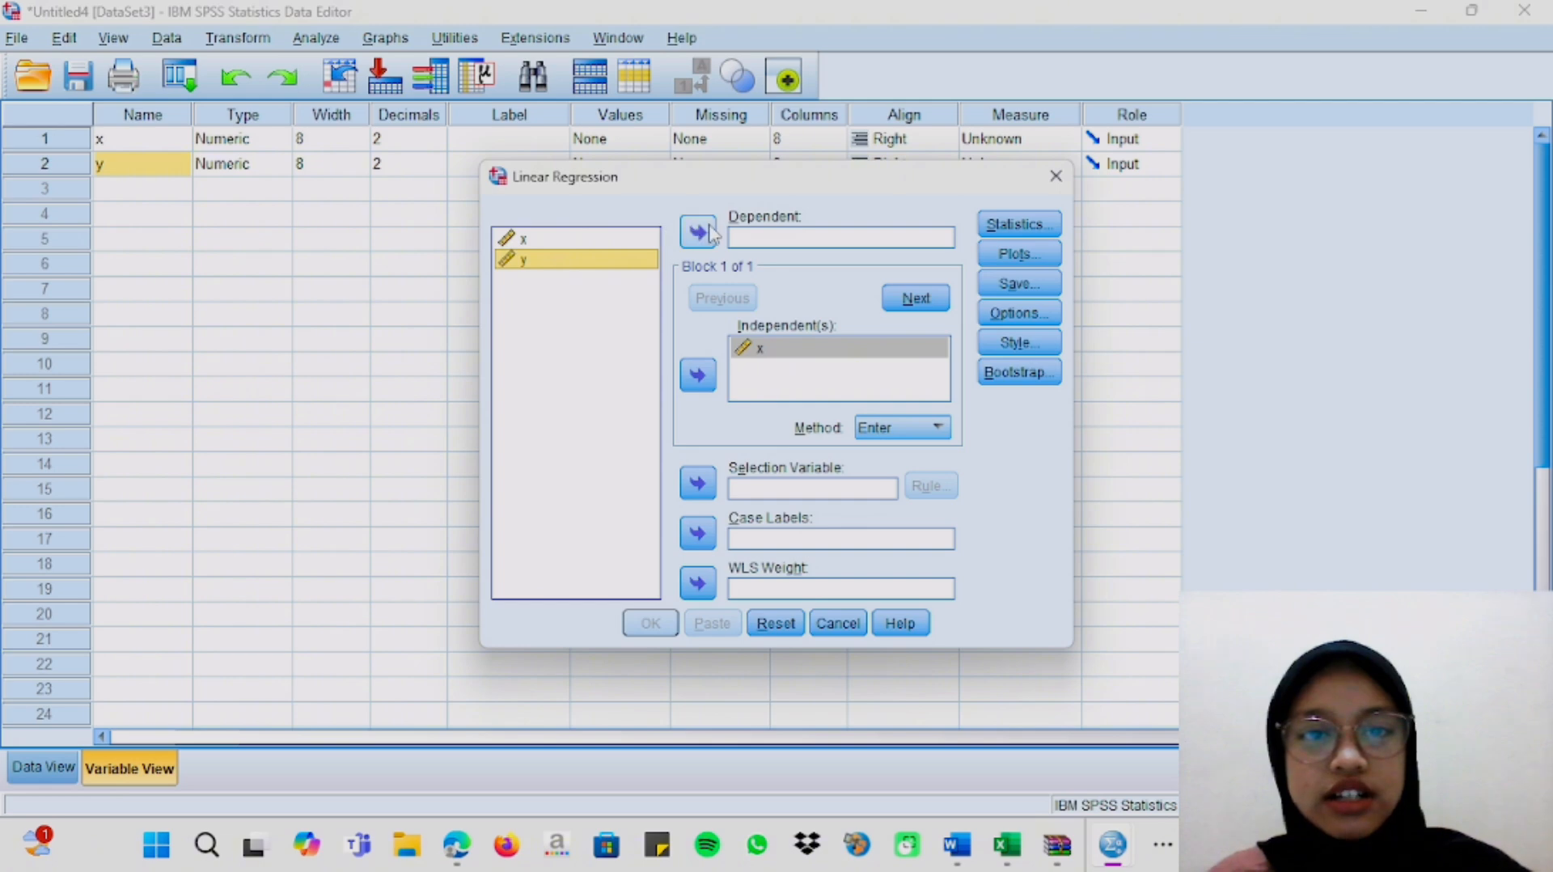
left_click(697, 232)
Add a histogram and a normal probability plot of the standardized residuals, and run the linear regression.
left_click(1031, 255)
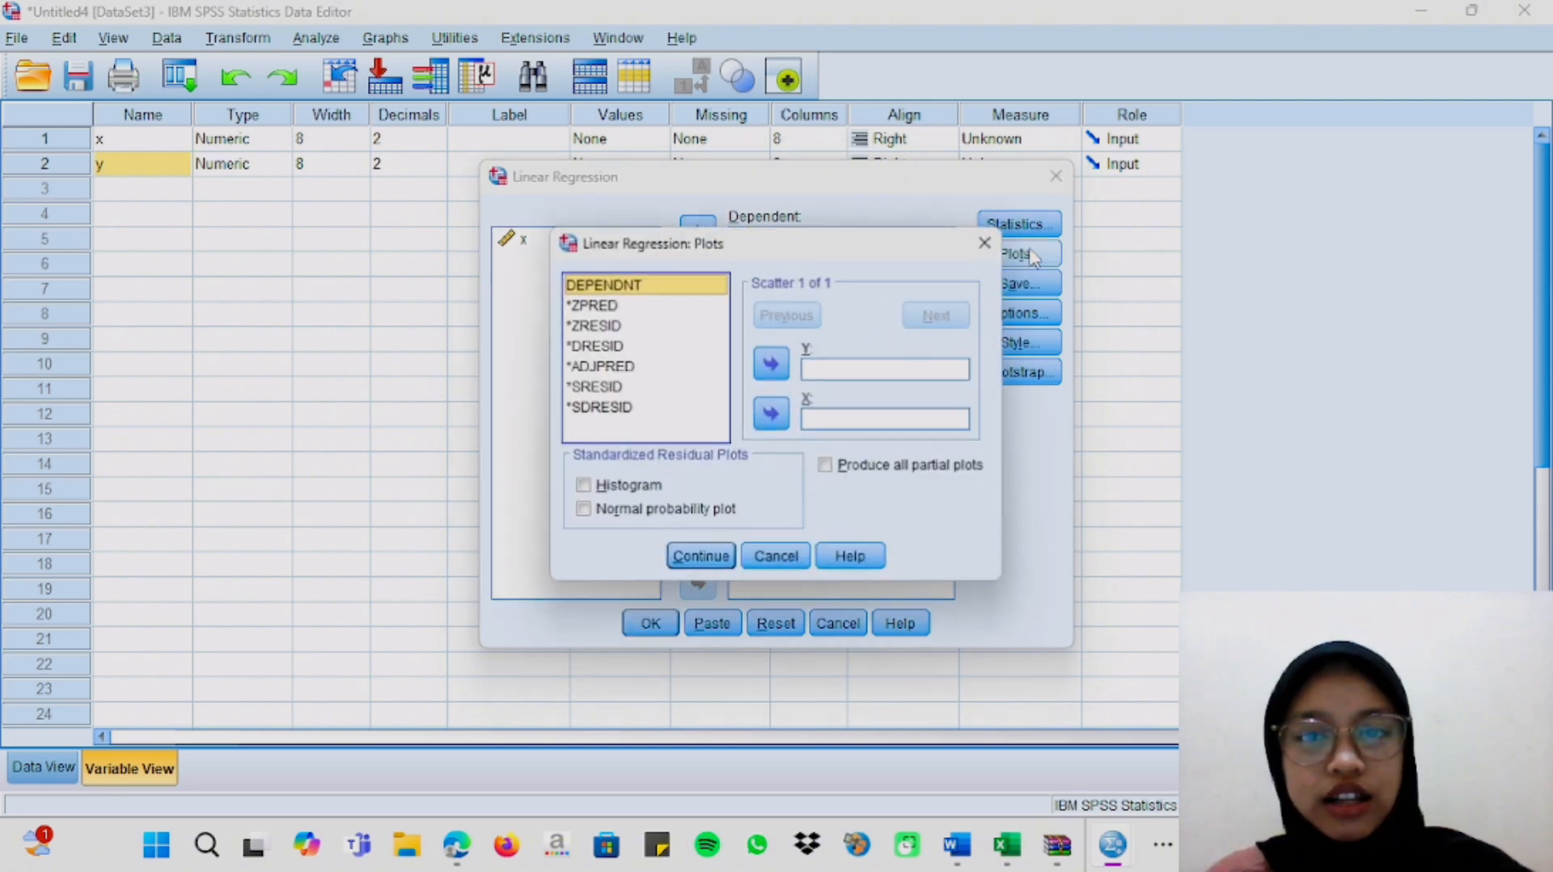
left_click(640, 486)
left_click(668, 510)
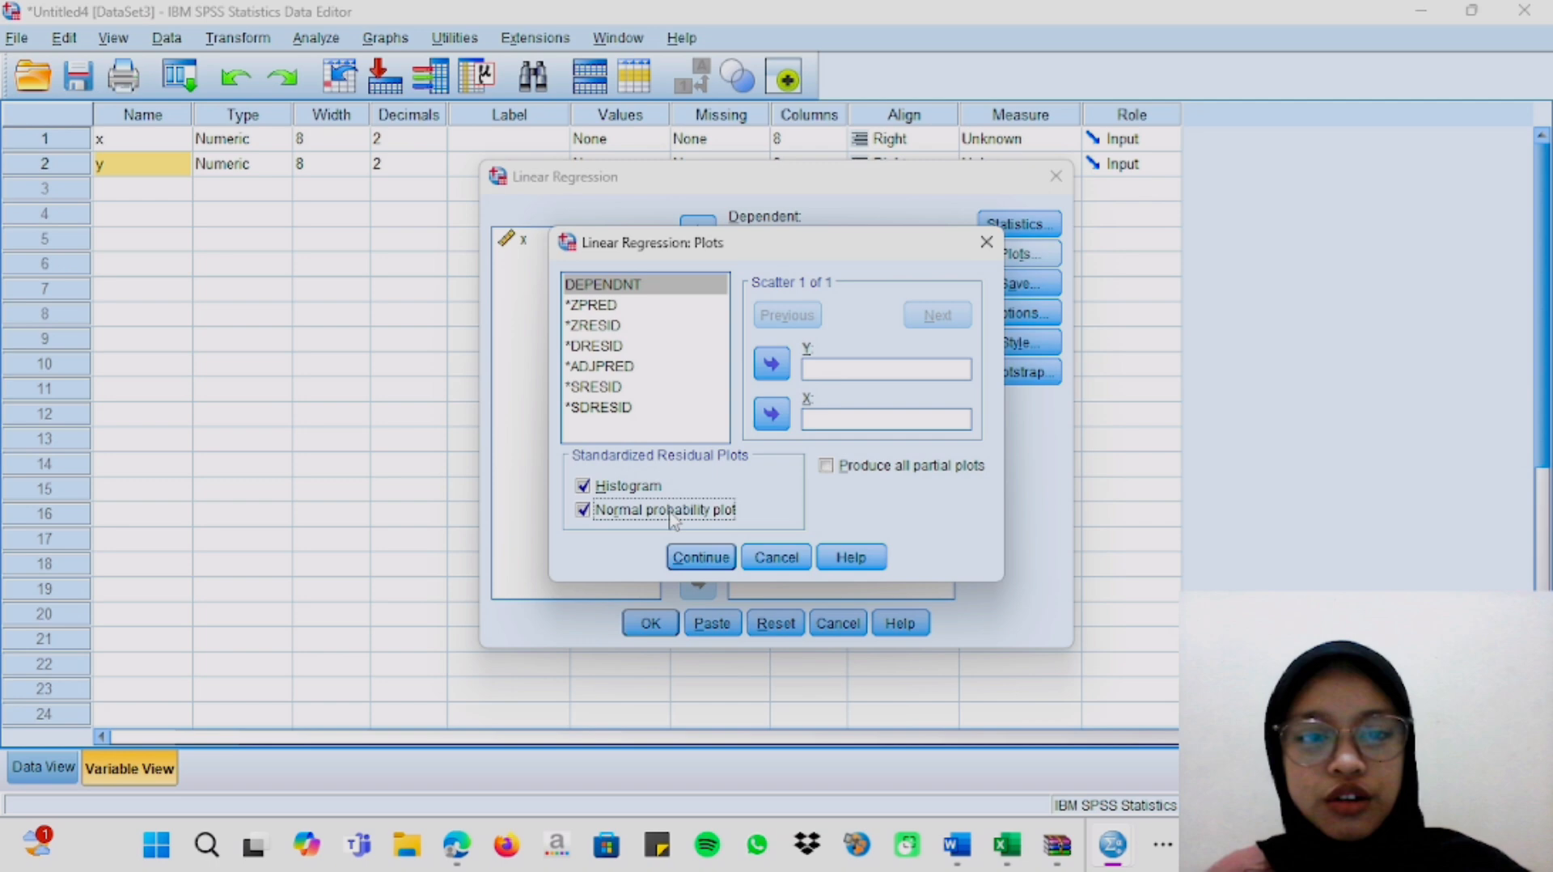
left_click(701, 558)
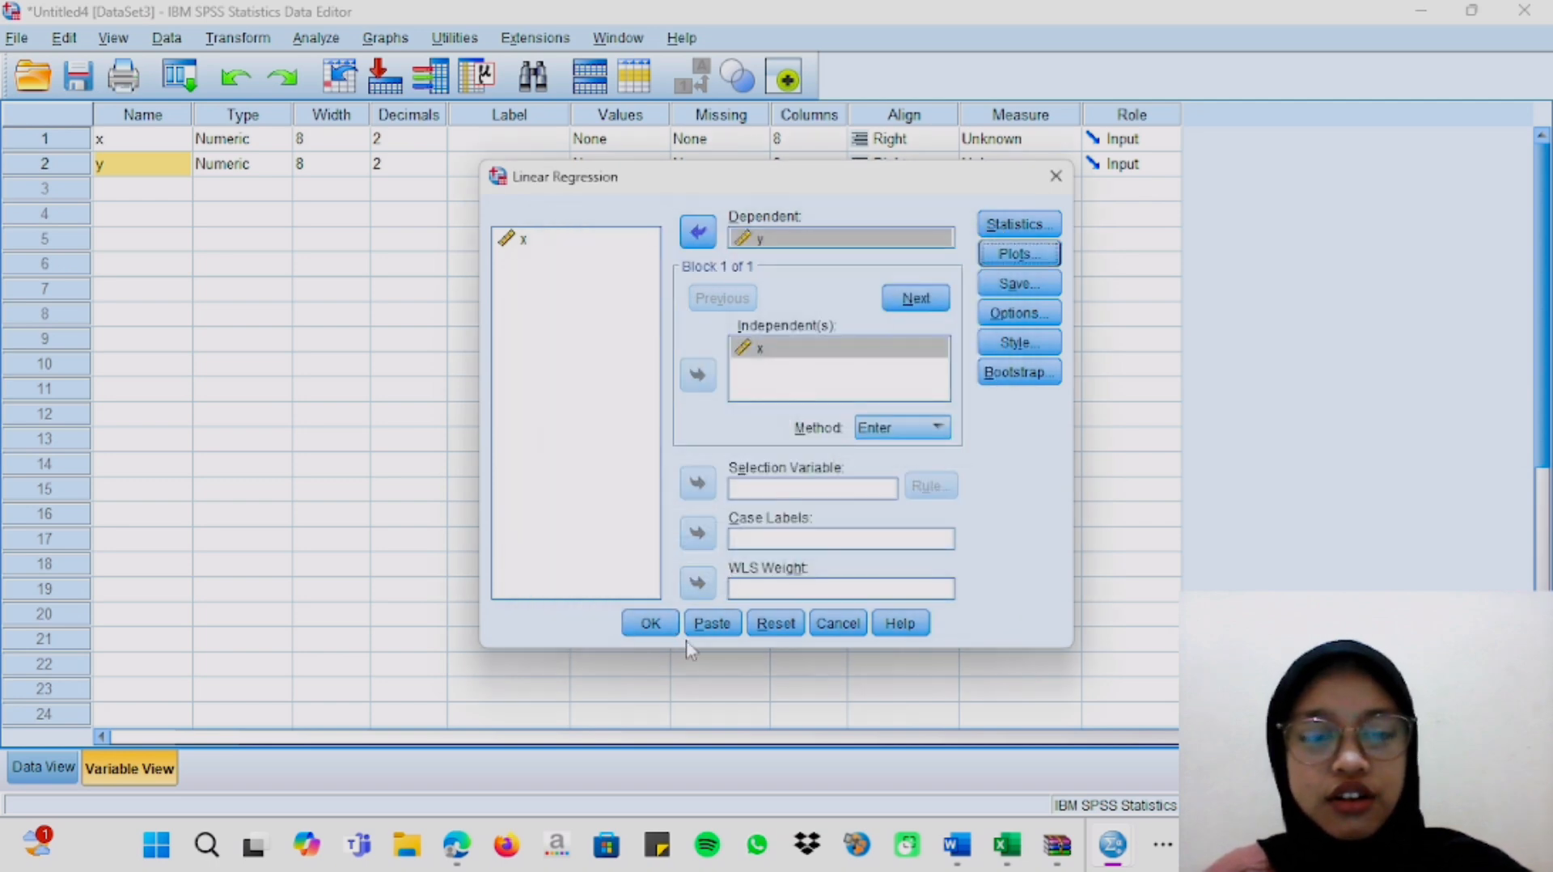
left_click(651, 623)
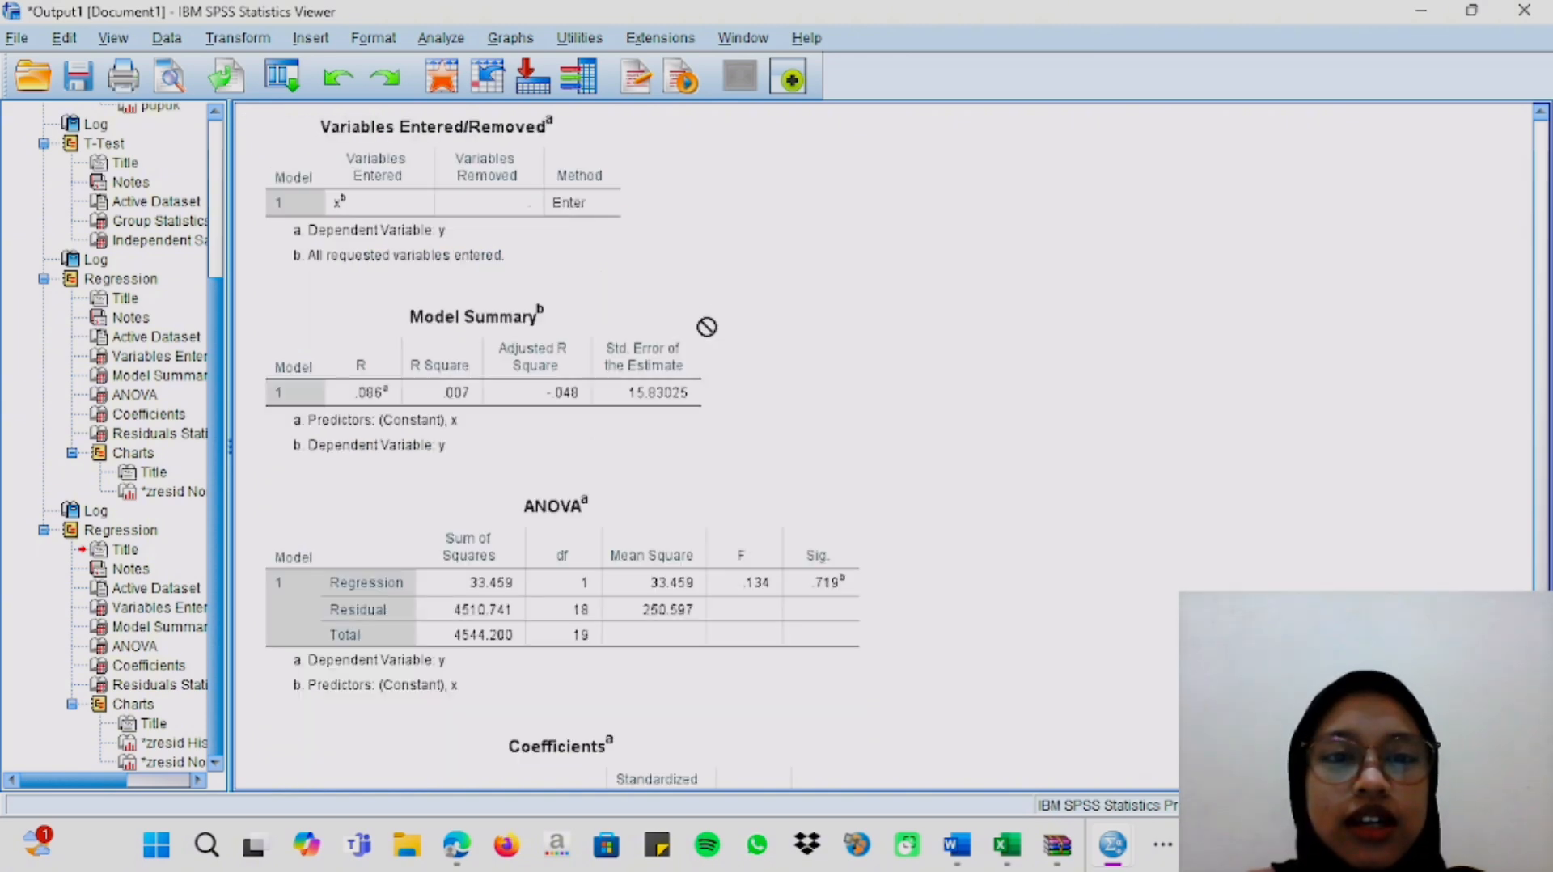
Examine the Model Summary, ANOVA and Coefficients tables of the new regression of y on x.
scroll(370, 289, "down", 2)
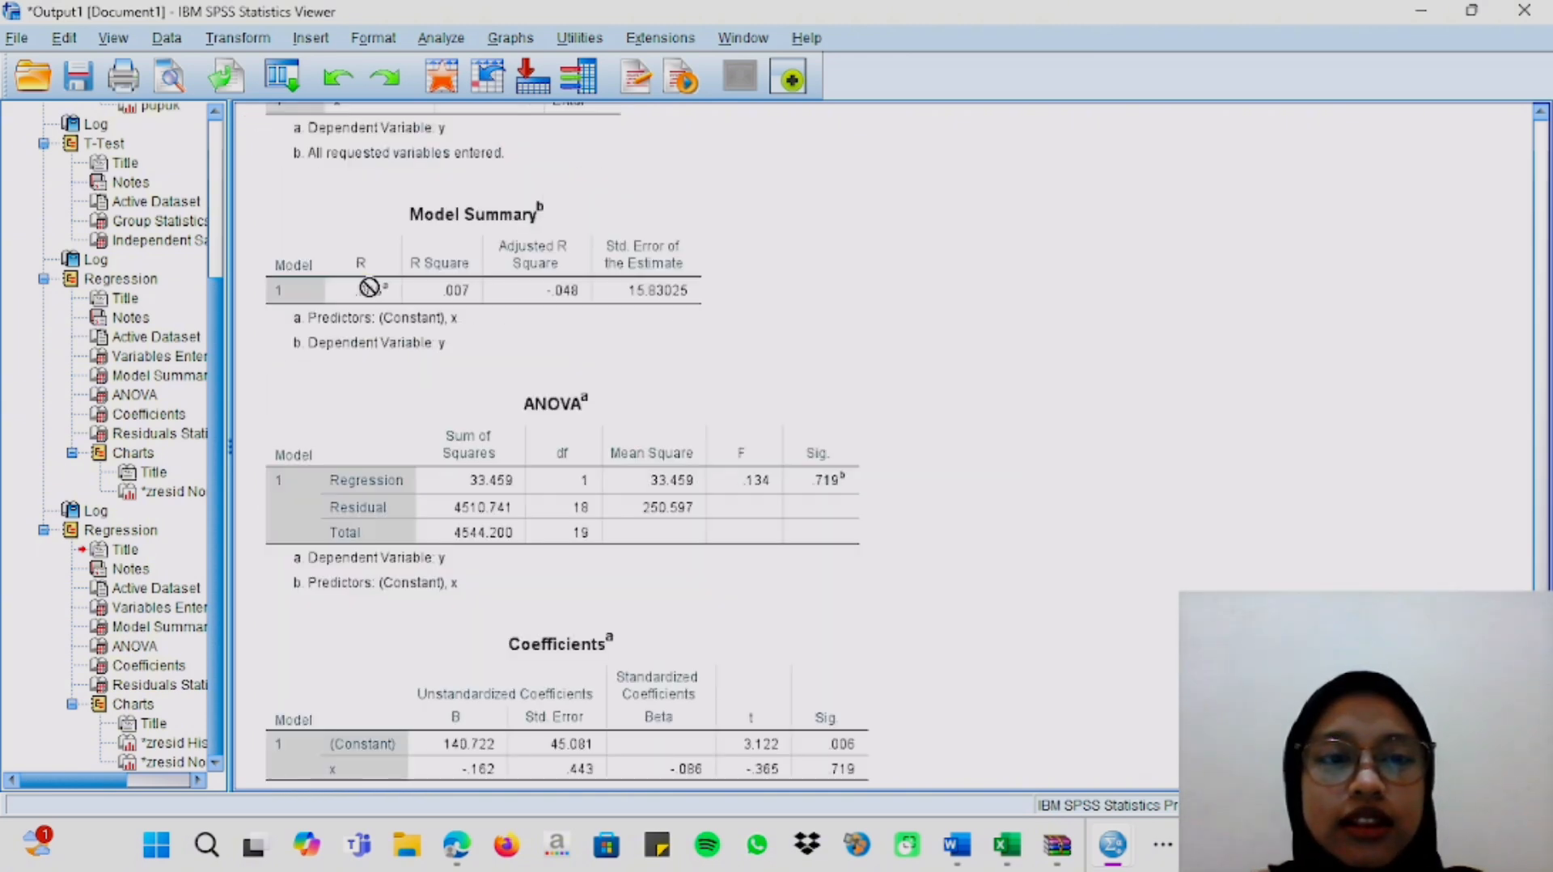
scroll(369, 291, "down", 2)
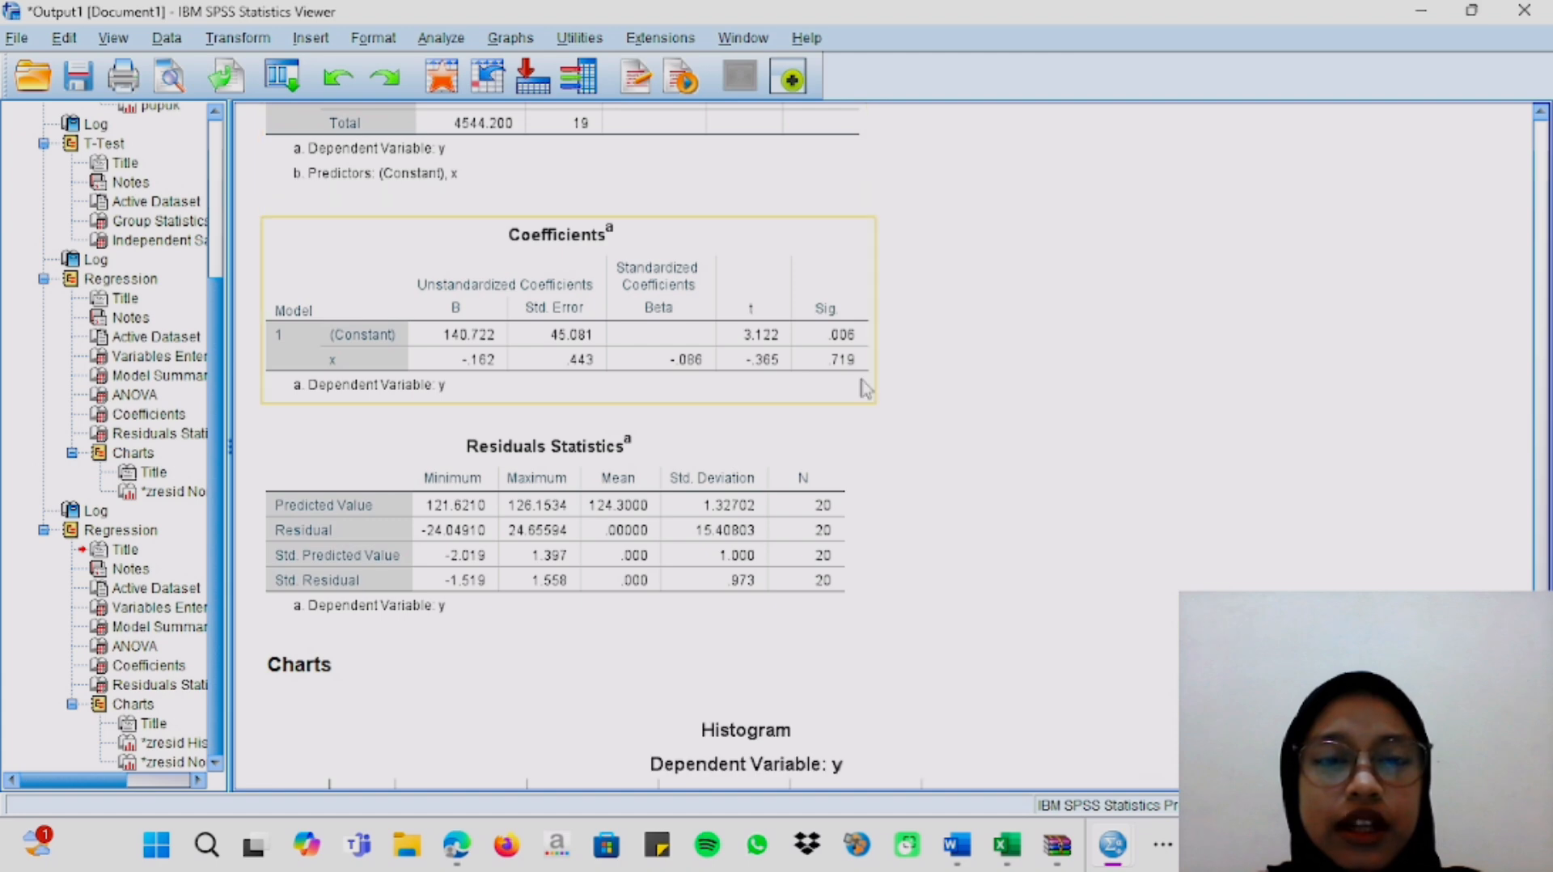
scroll(863, 387, "up", 4)
scroll(672, 302, "up", 3)
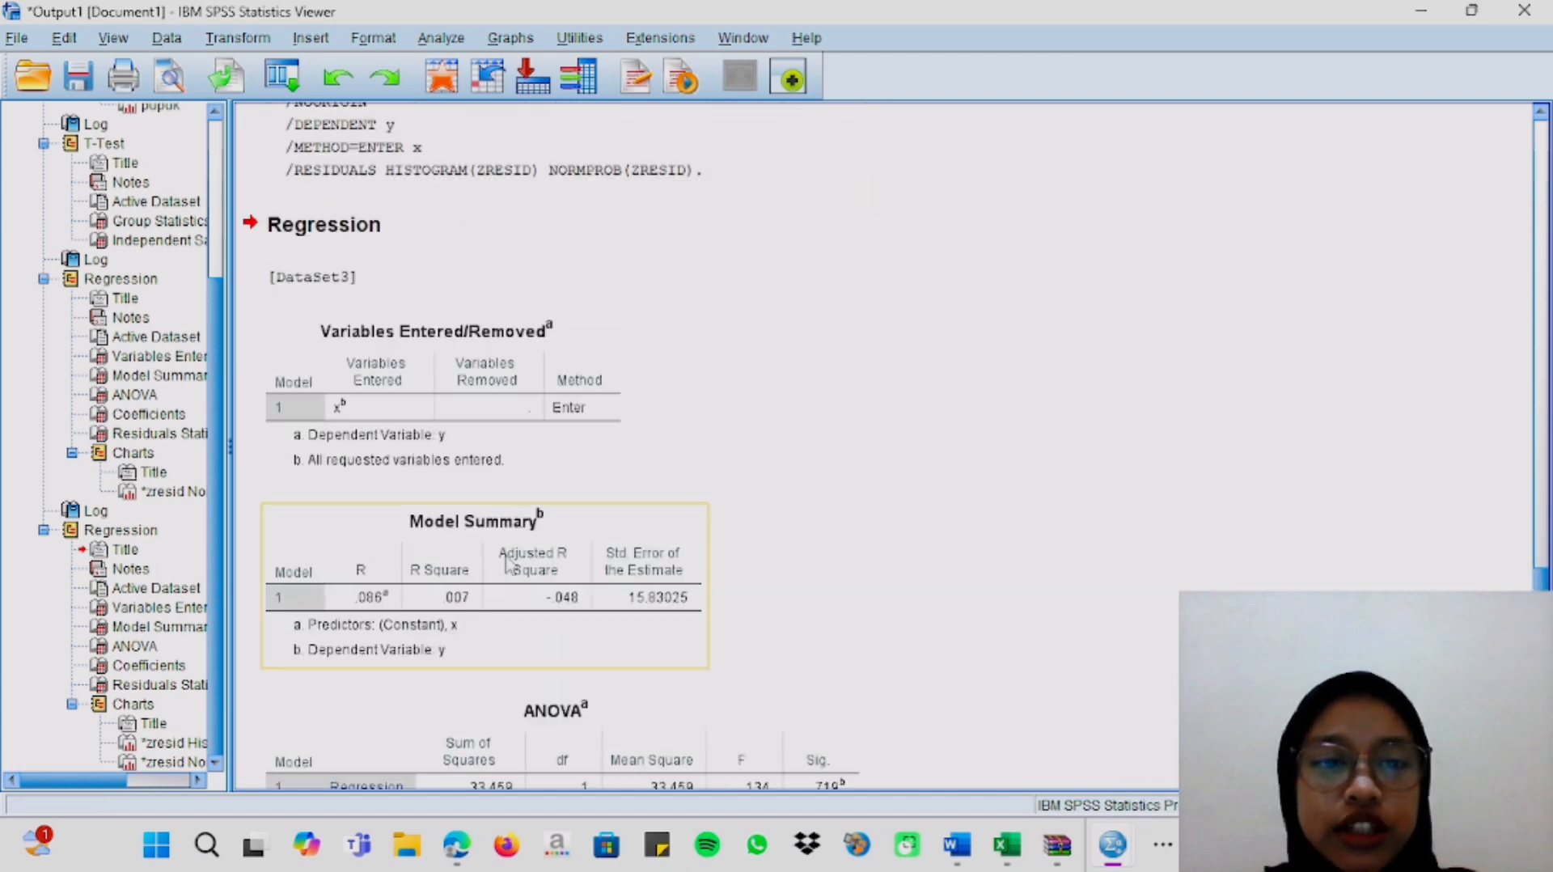
scroll(619, 530, "down", 2)
scroll(624, 534, "down", 1)
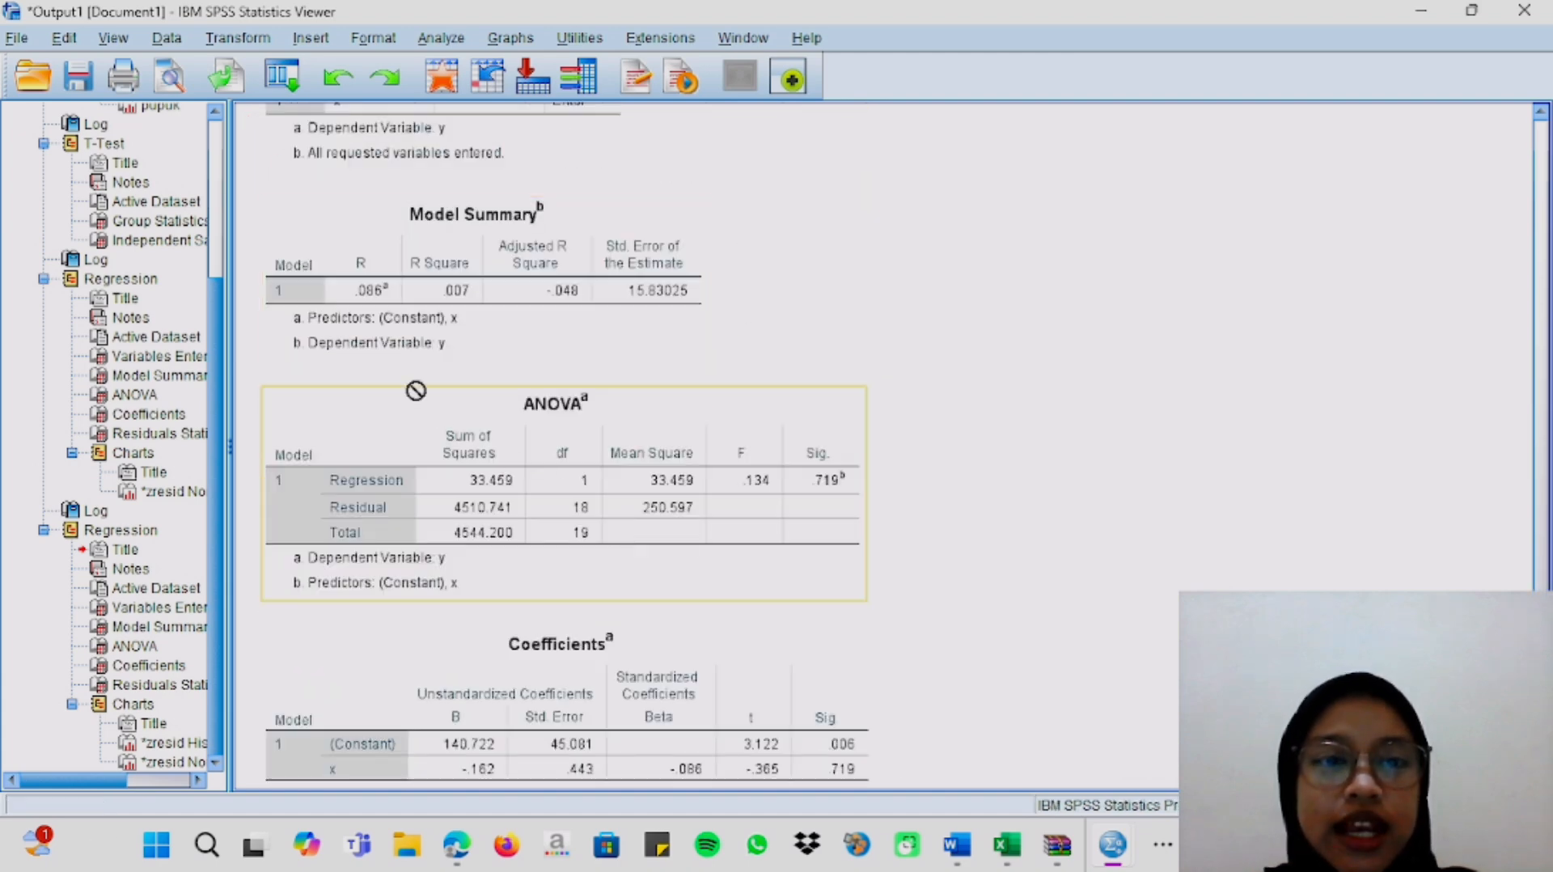
left_click(382, 297)
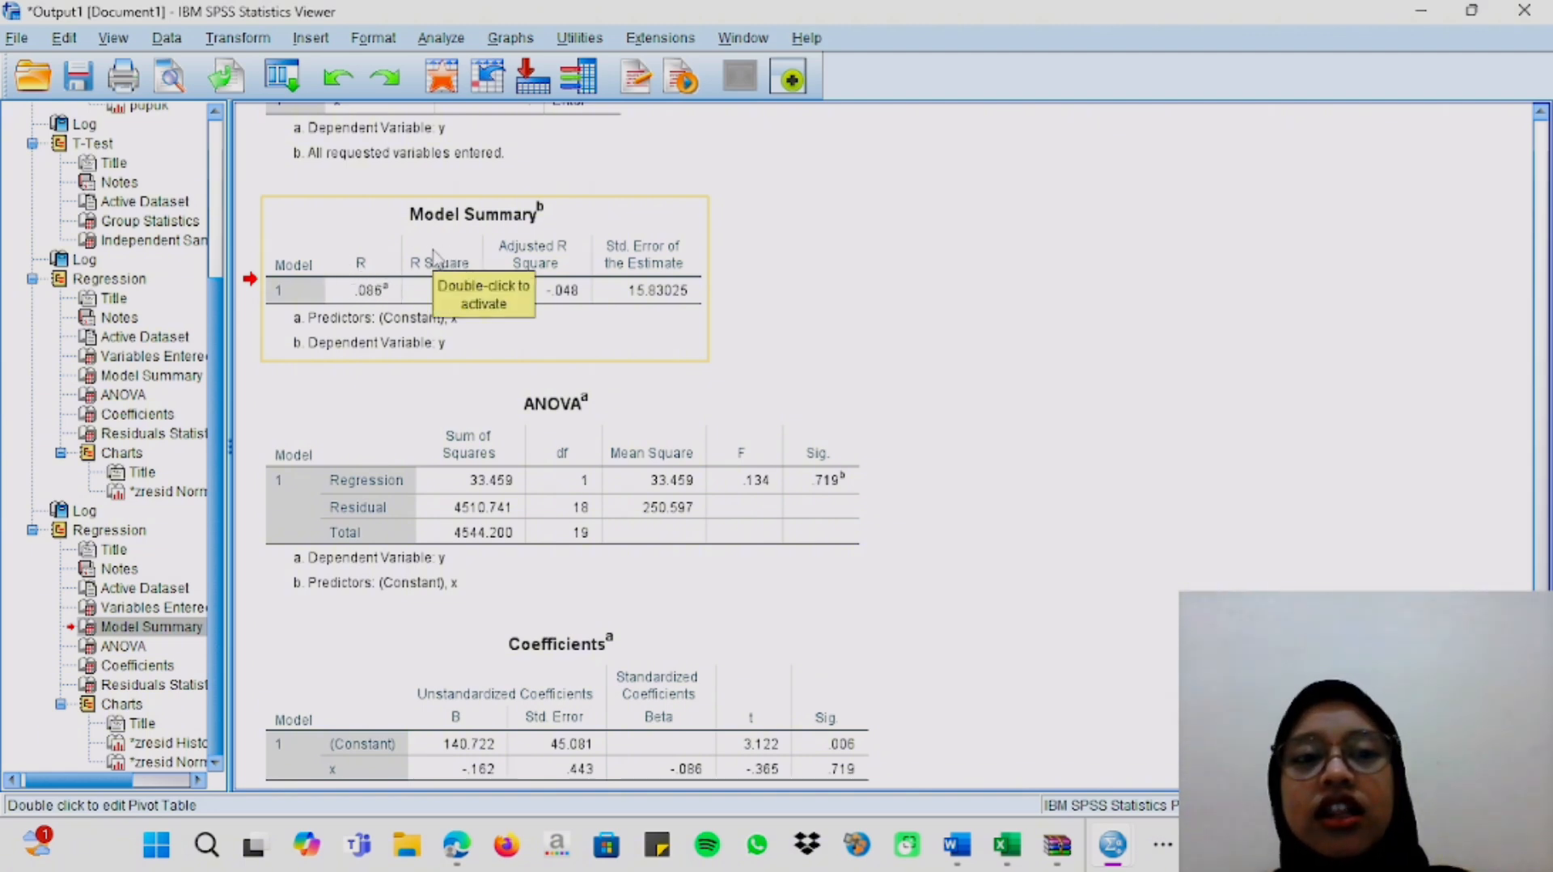
left_click_drag(462, 279, 989, 277)
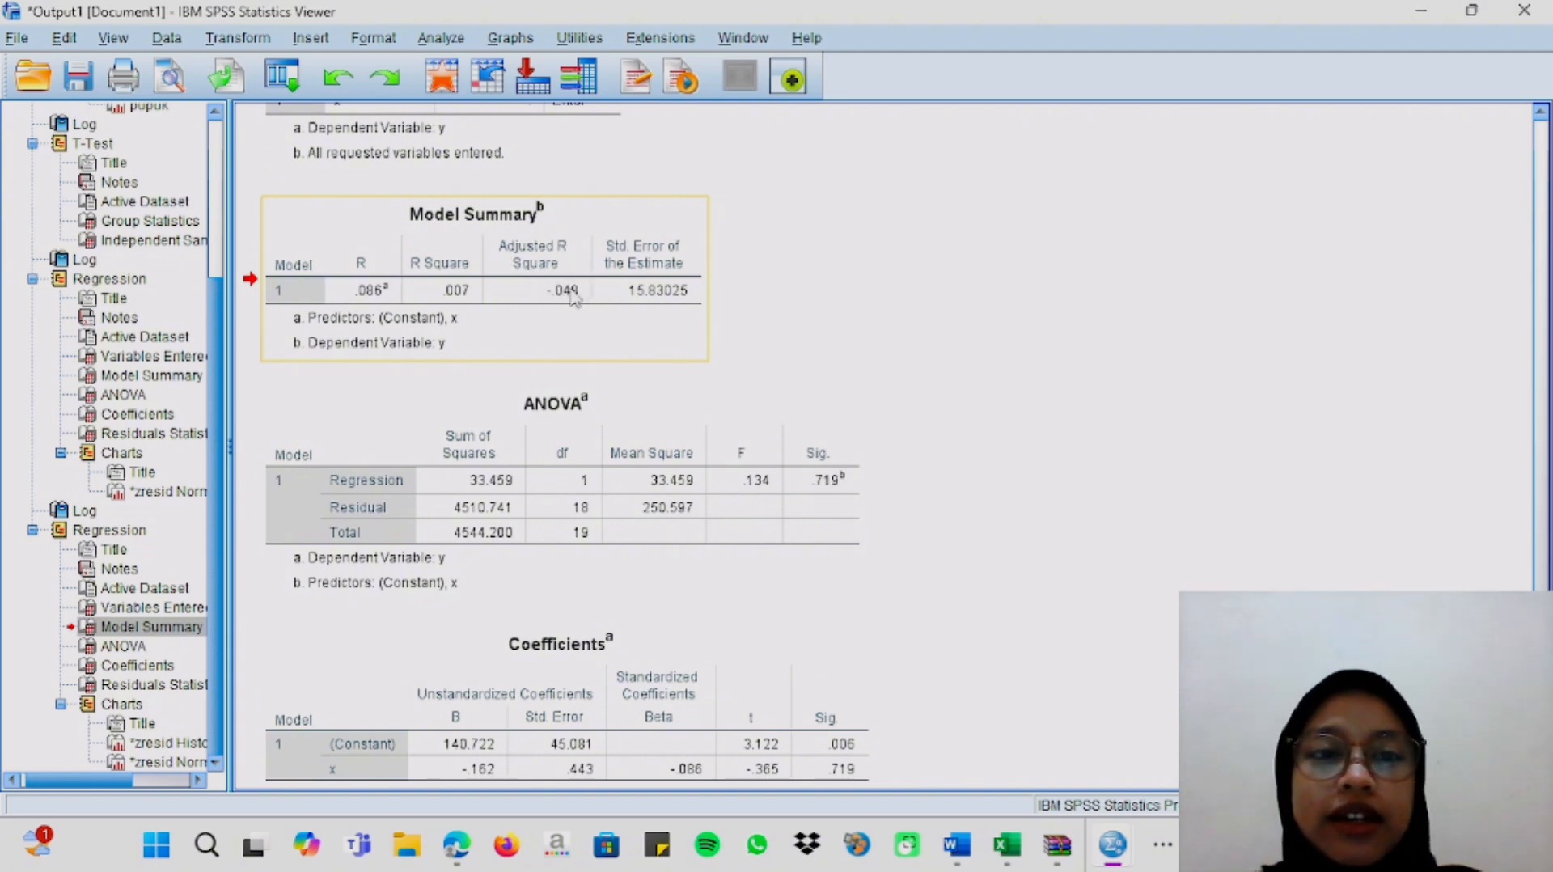
left_click_drag(573, 295, 890, 376)
scroll(943, 328, "down", 4)
left_click(392, 467)
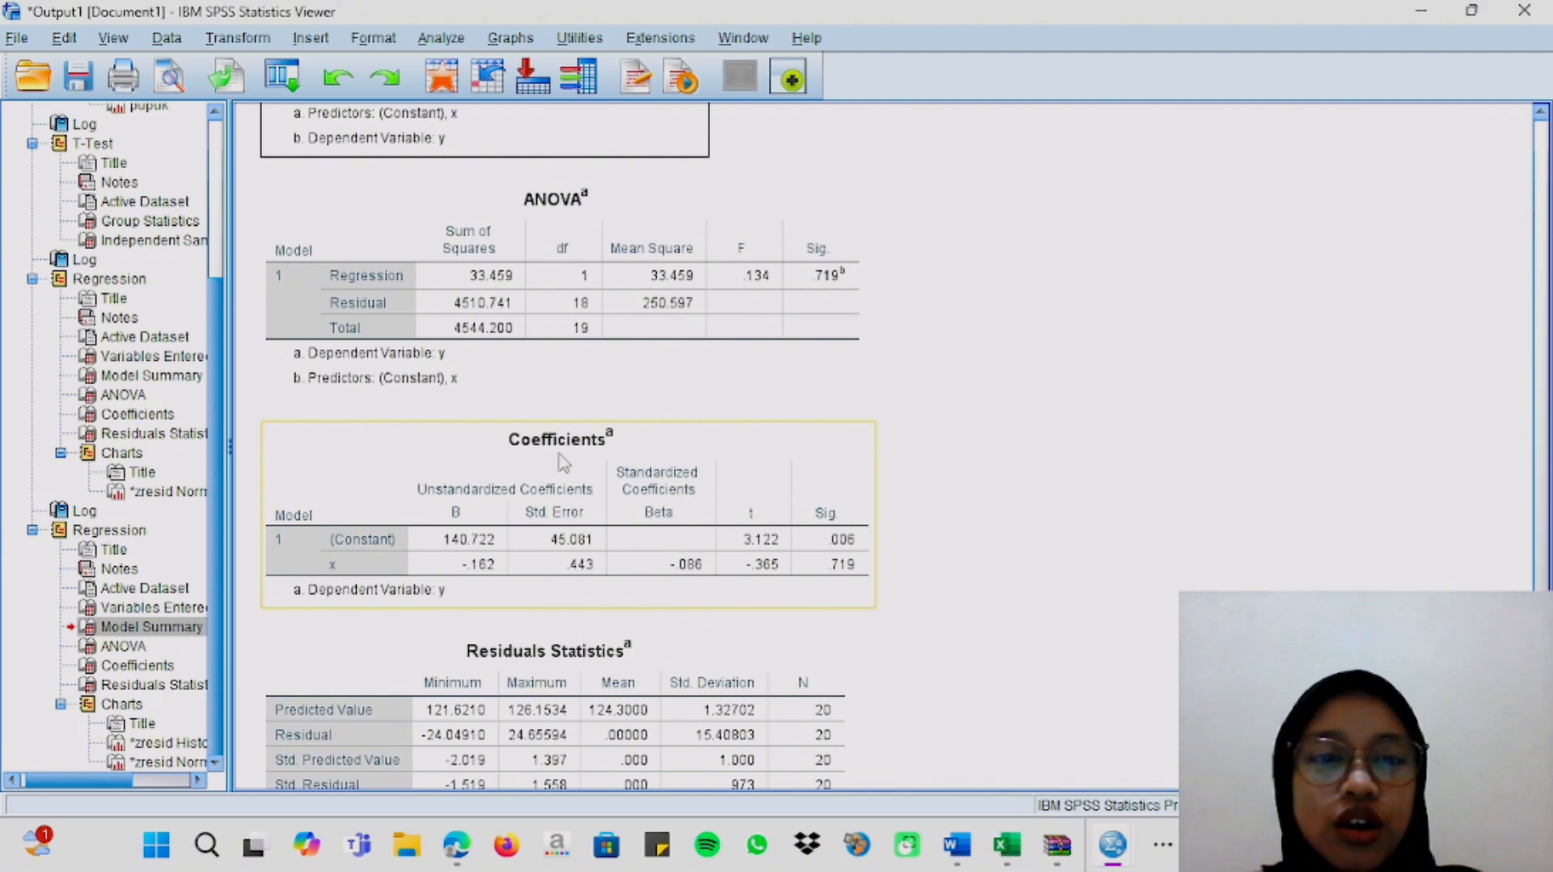
left_click(603, 454)
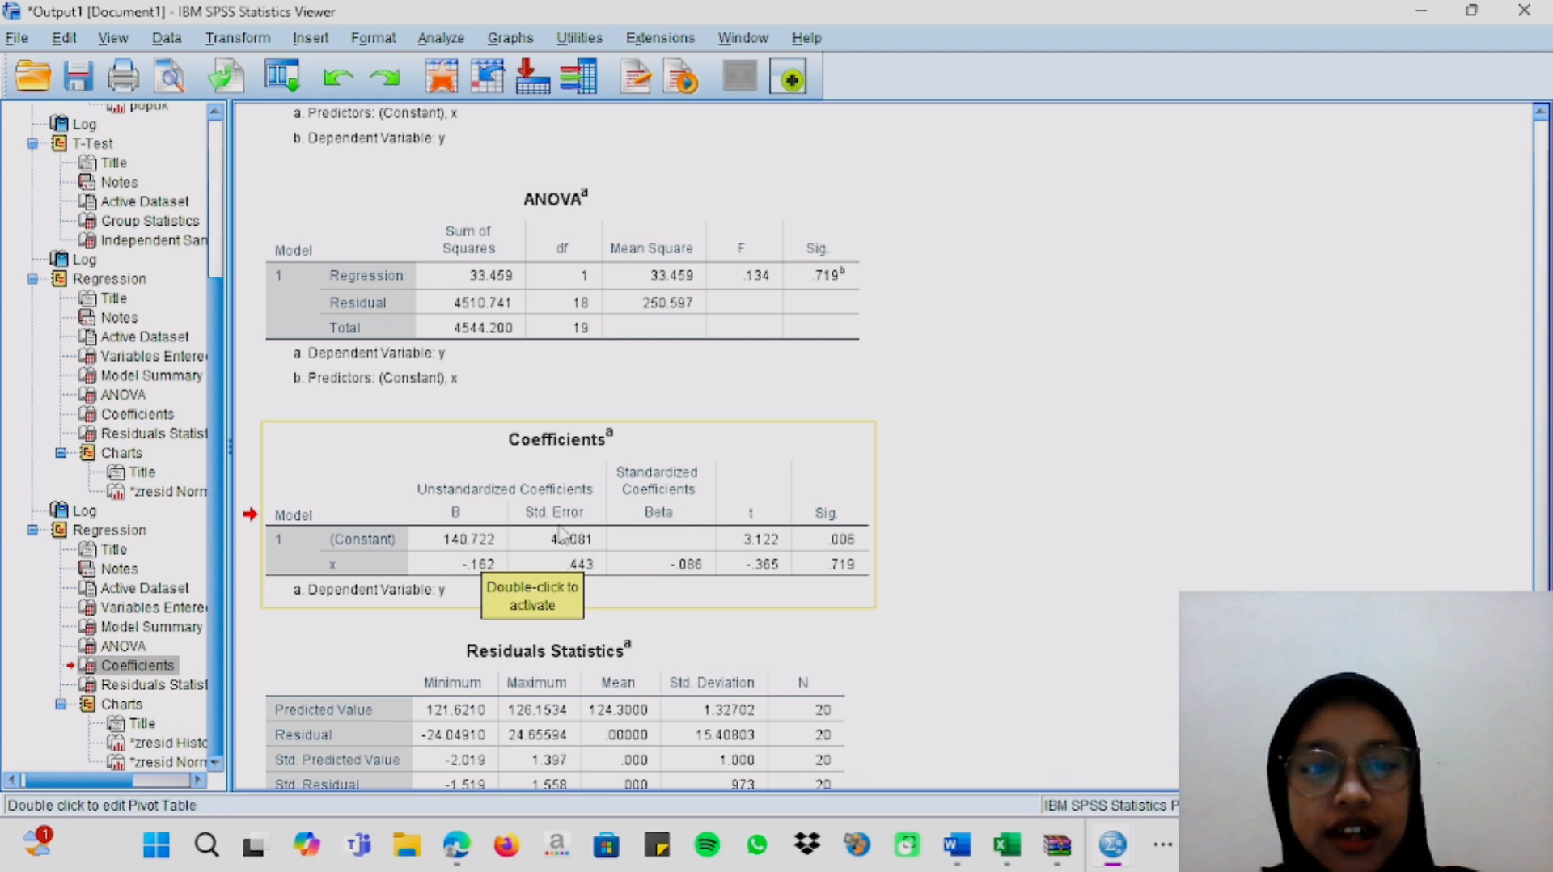
Look back through the earlier regression, T-Test and Oneway results up to the start of the output.
scroll(983, 416, "up", 10)
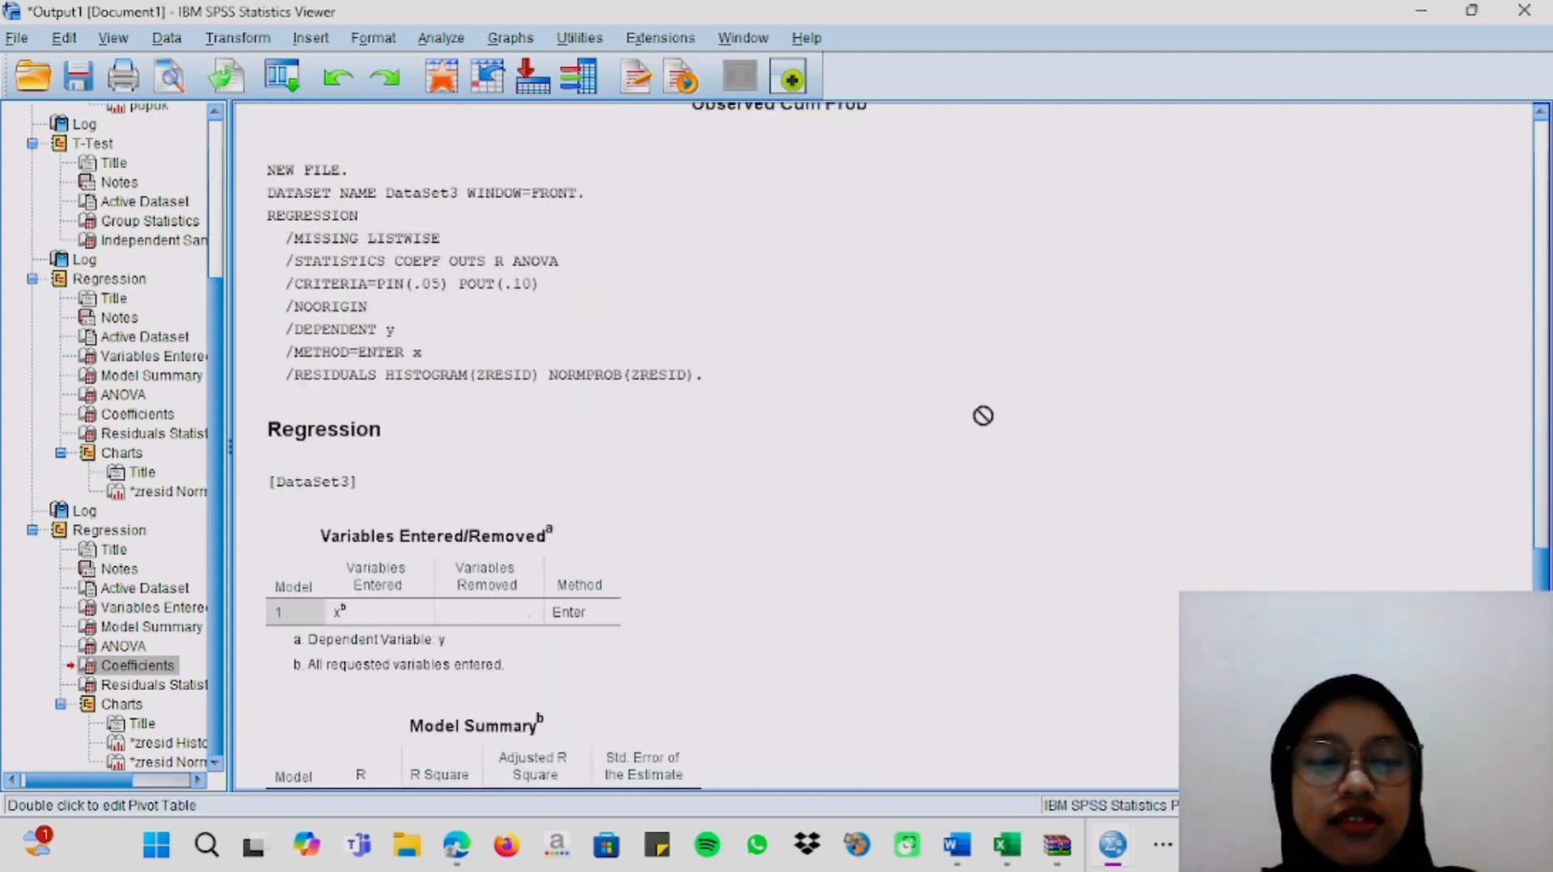
scroll(983, 416, "up", 3)
scroll(1205, 339, "up", 5)
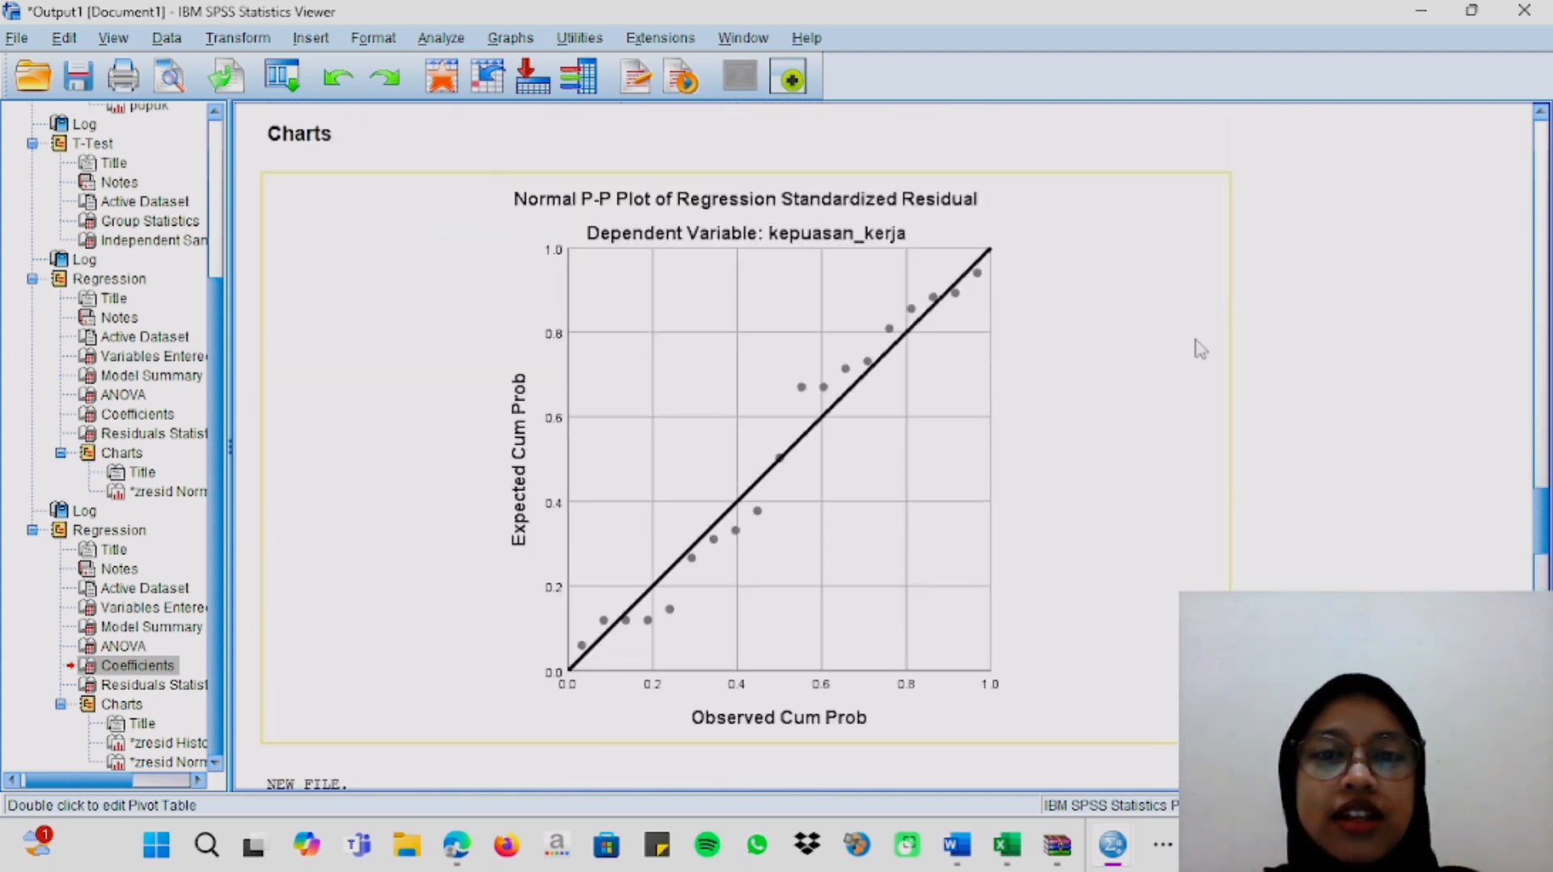
scroll(1200, 348, "up", 20)
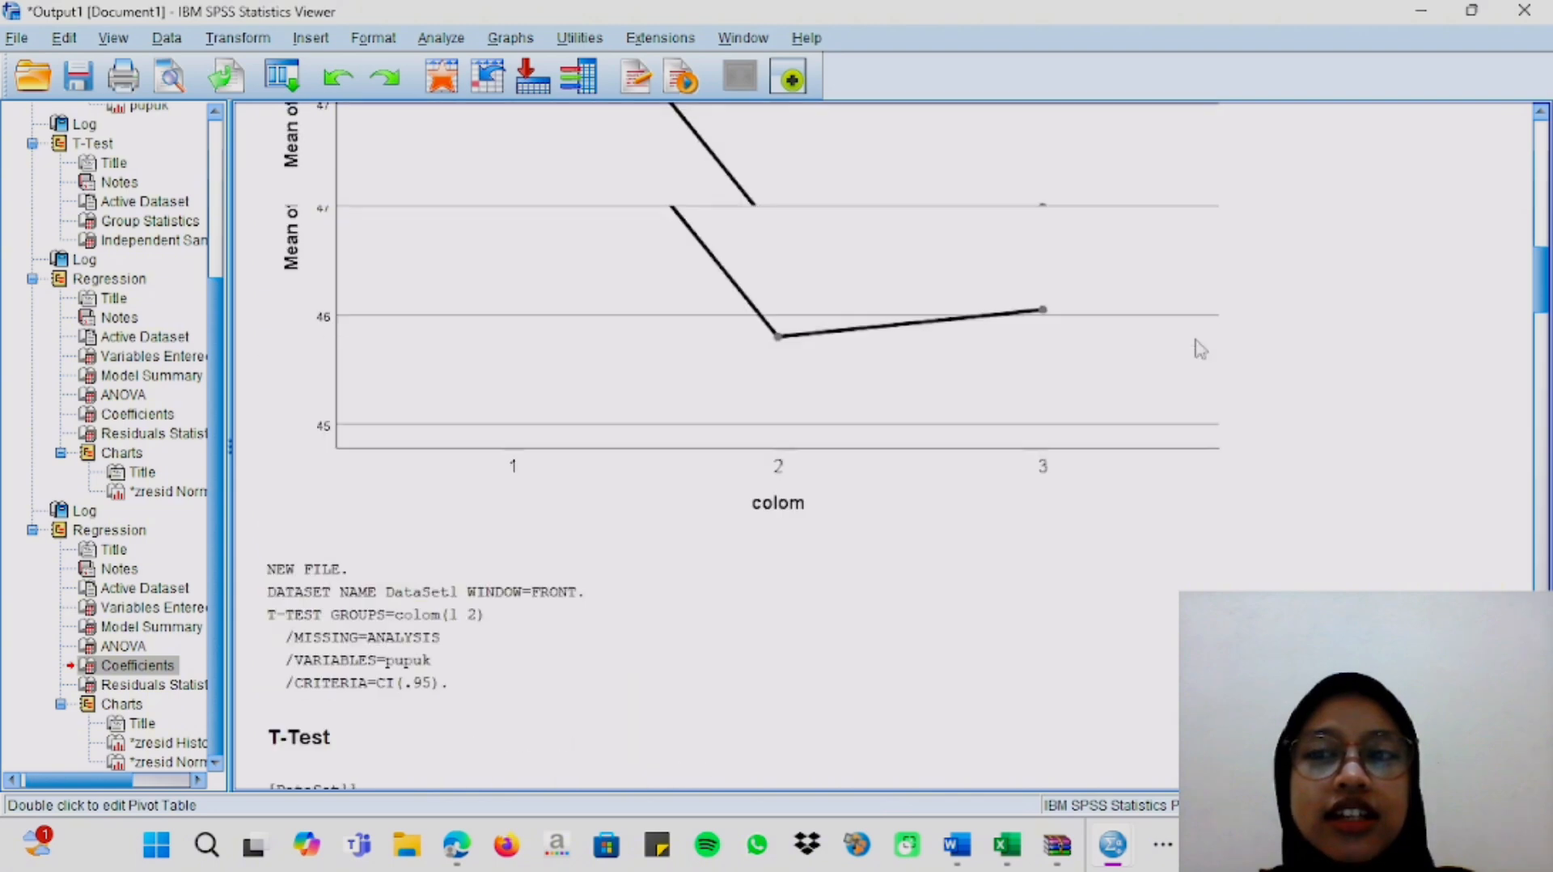
scroll(1200, 348, "up", 15)
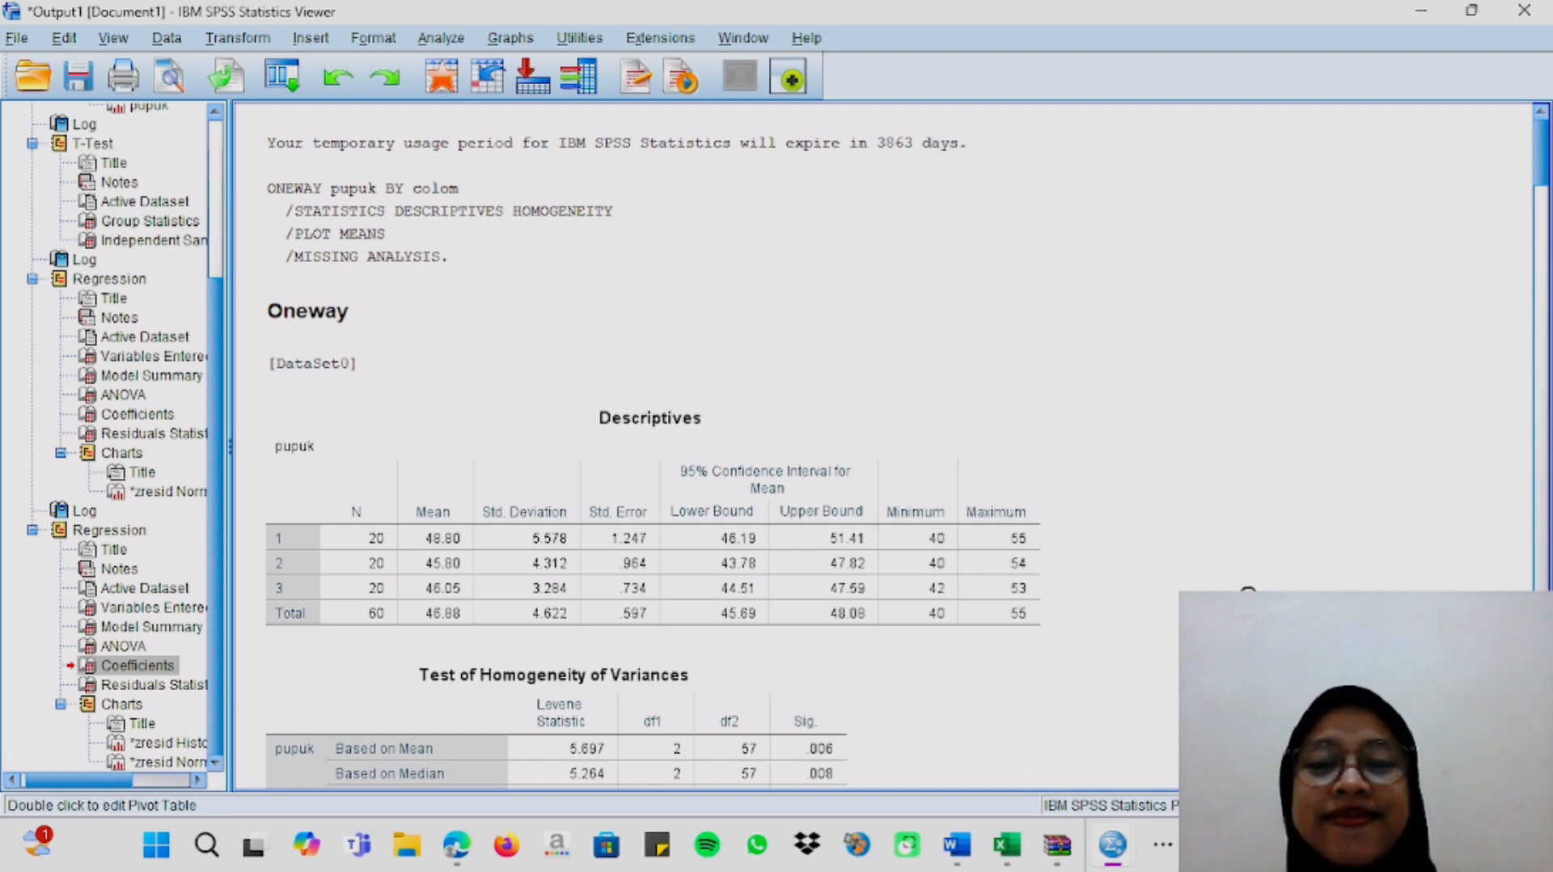
mouse_move(1113, 848)
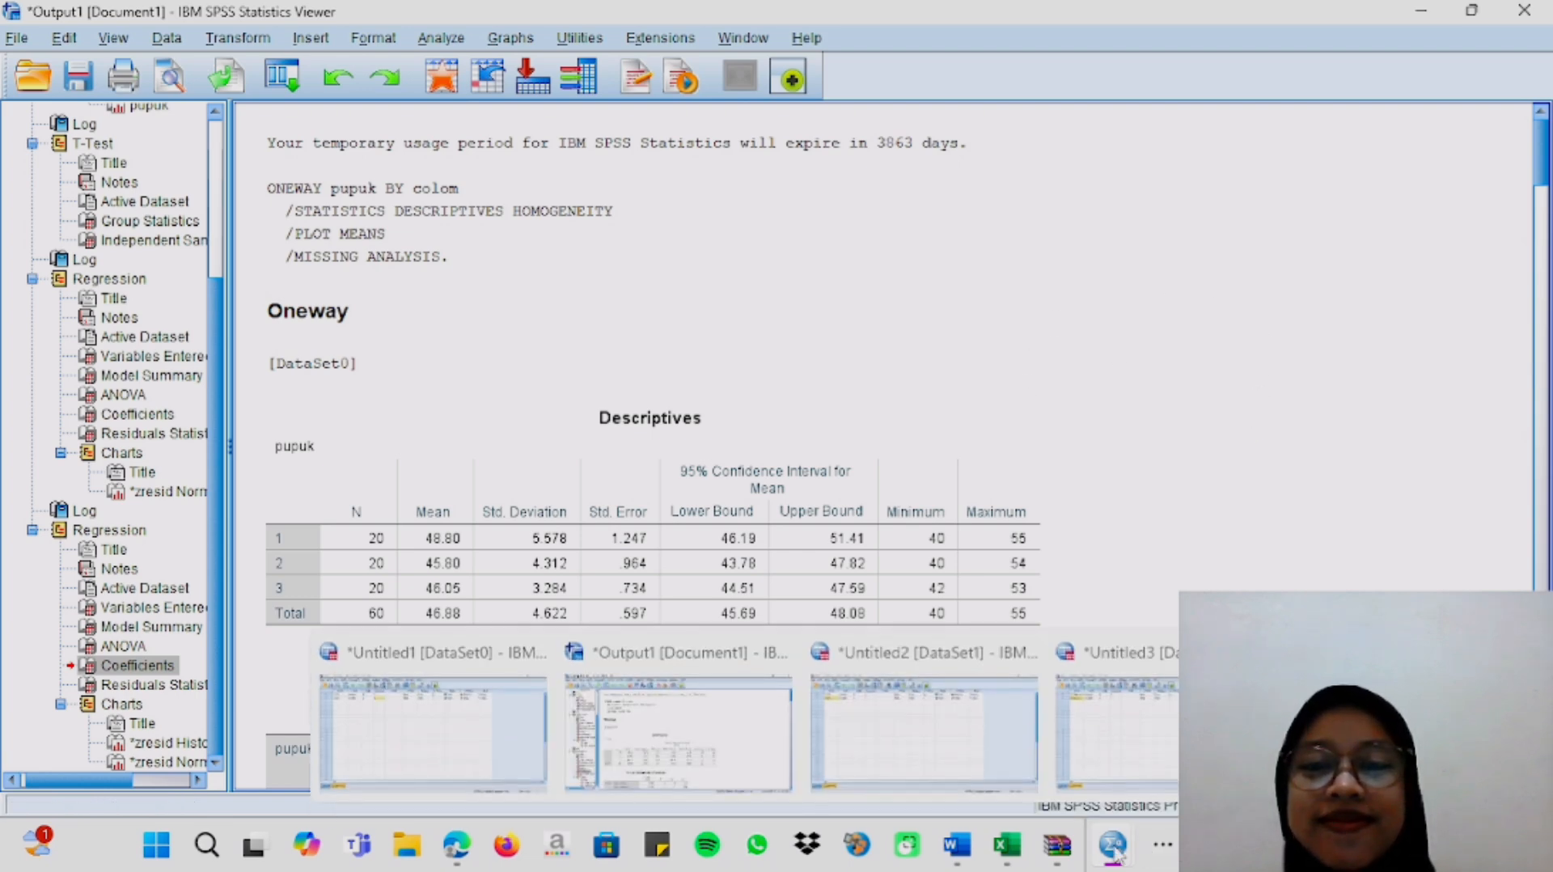